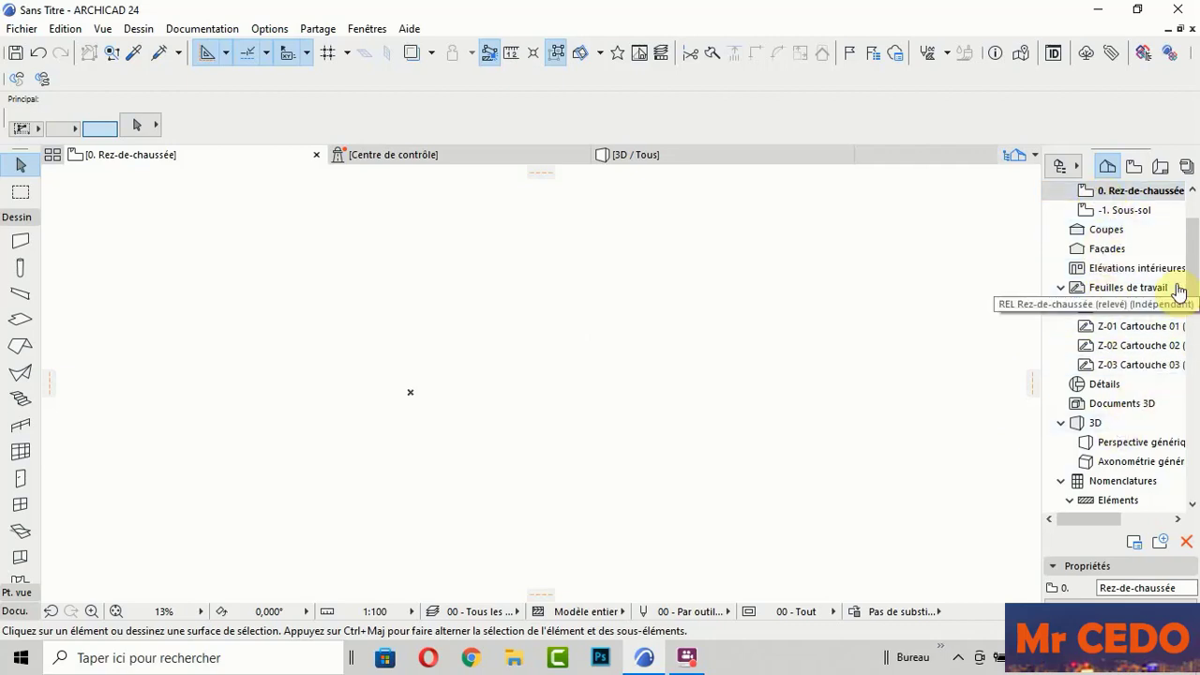
Step: Open Z-01 Cartouche 01, then add independent worksheet CARTOUCHE PERSONNALISEE under Feuilles de travail
{"action": "mouse_move", "coordinate": [1196, 283]}
{"action": "left_mouse_down"}
{"action": "mouse_move", "coordinate": [1196, 337]}
{"action": "mouse_move", "coordinate": [1197, 246]}
{"action": "left_mouse_up"}
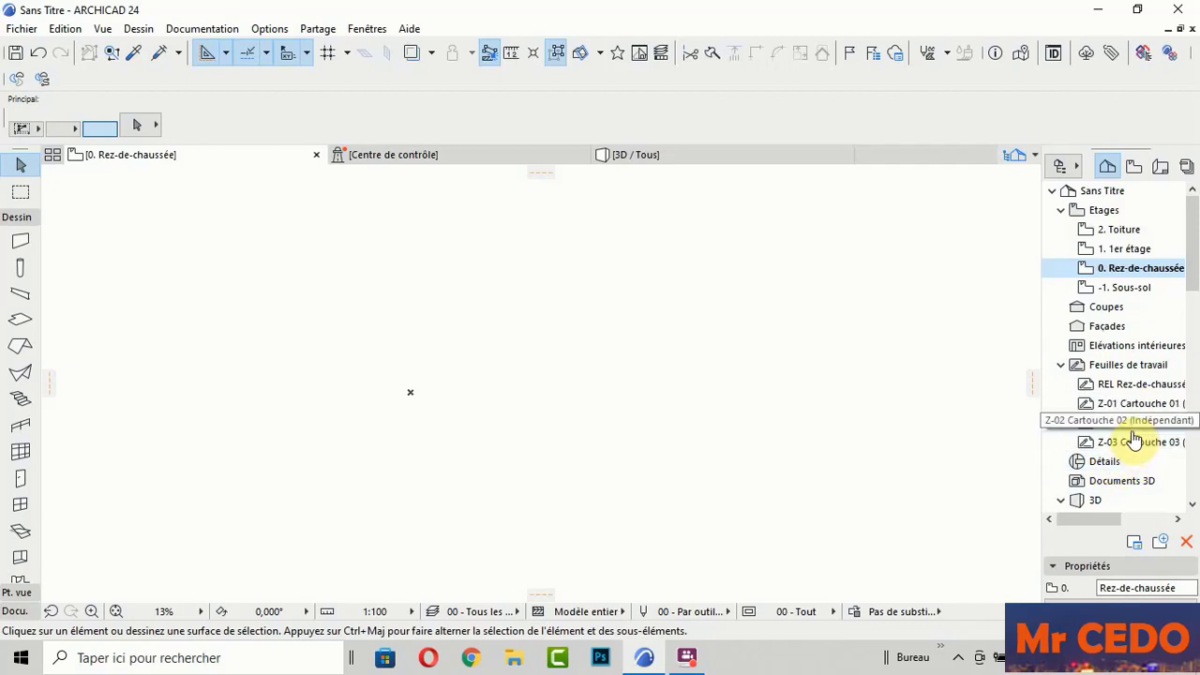
{"action": "double_click", "coordinate": [1130, 405]}
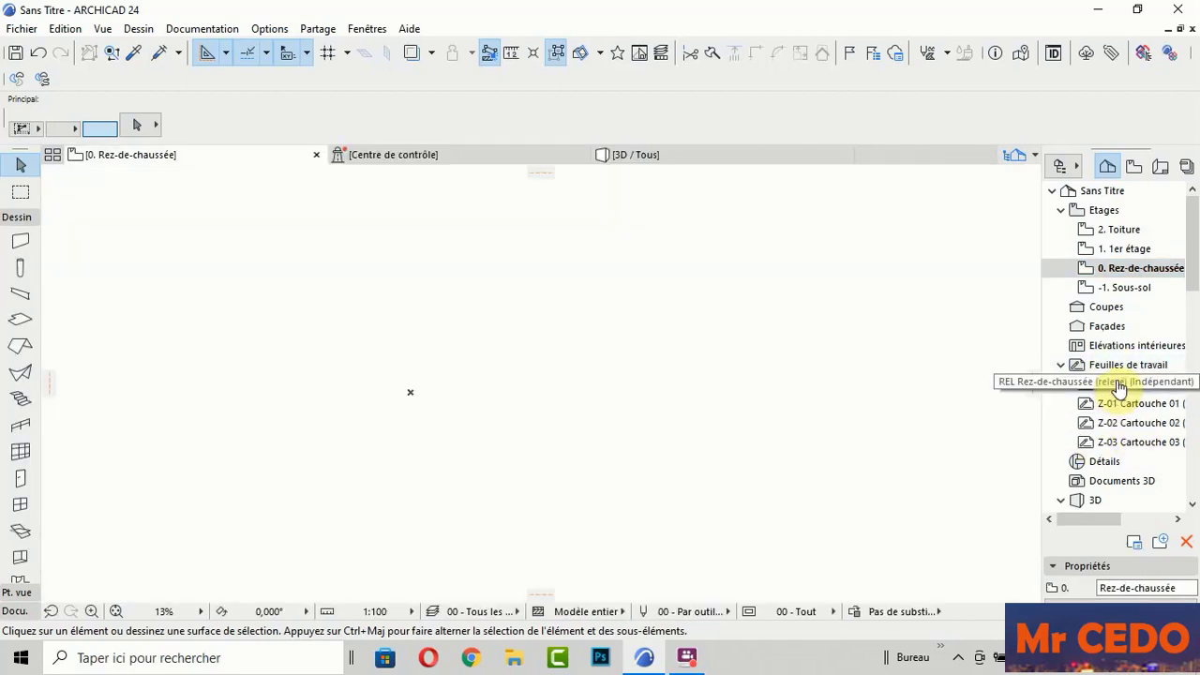
{"action": "left_click", "coordinate": [1109, 367]}
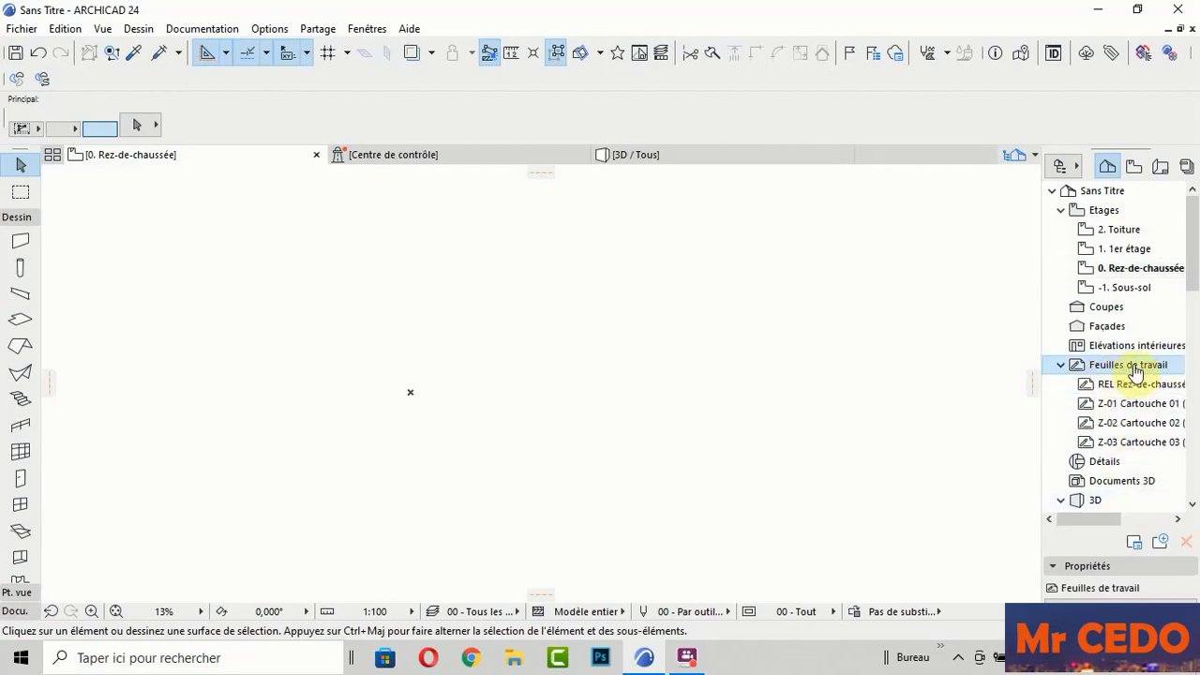
{"action": "right_click", "coordinate": [1110, 370]}
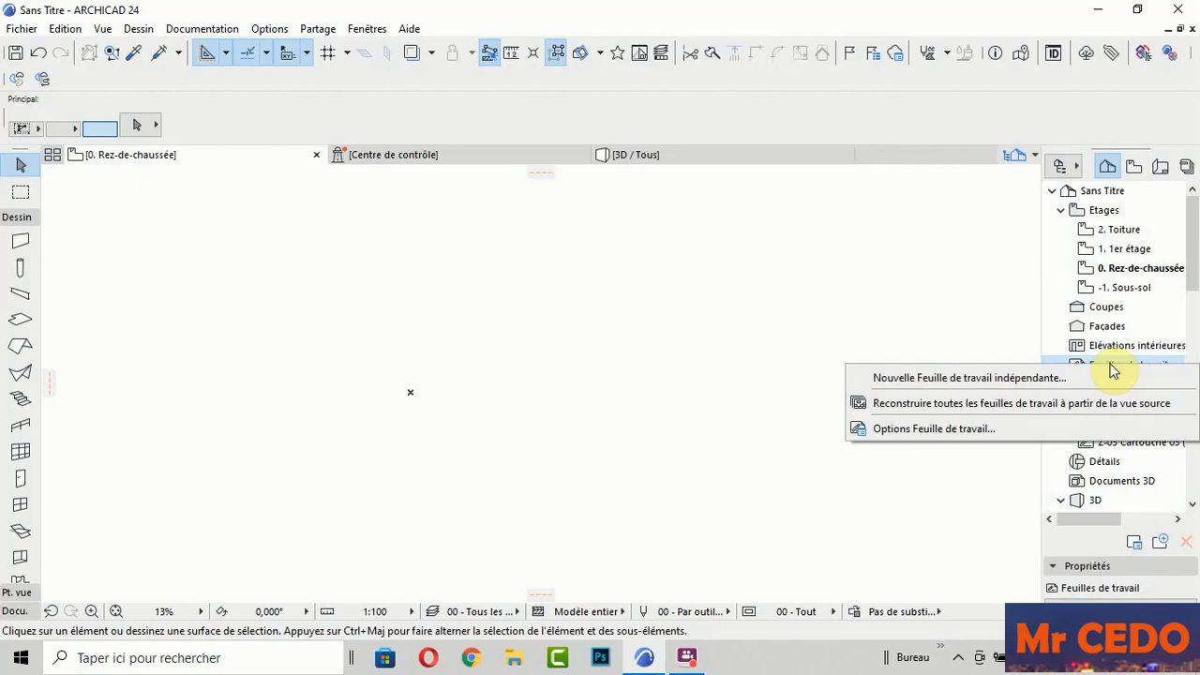
{"action": "left_click", "coordinate": [956, 379]}
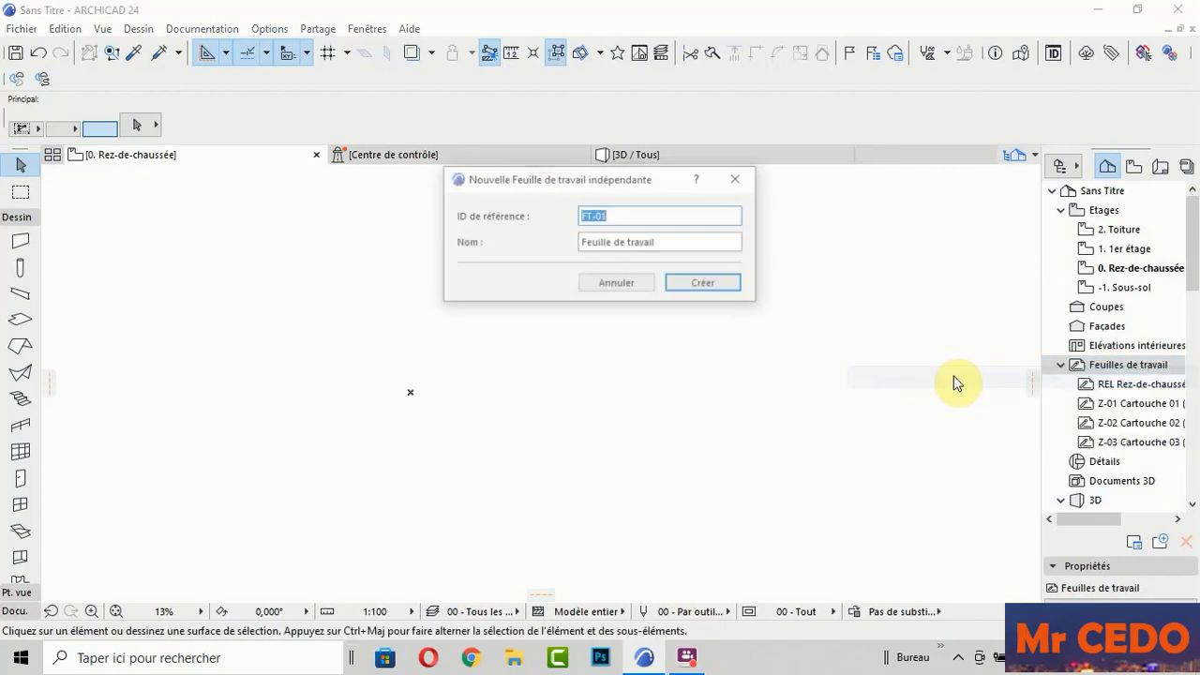
{"action": "triple_click", "coordinate": [675, 243]}
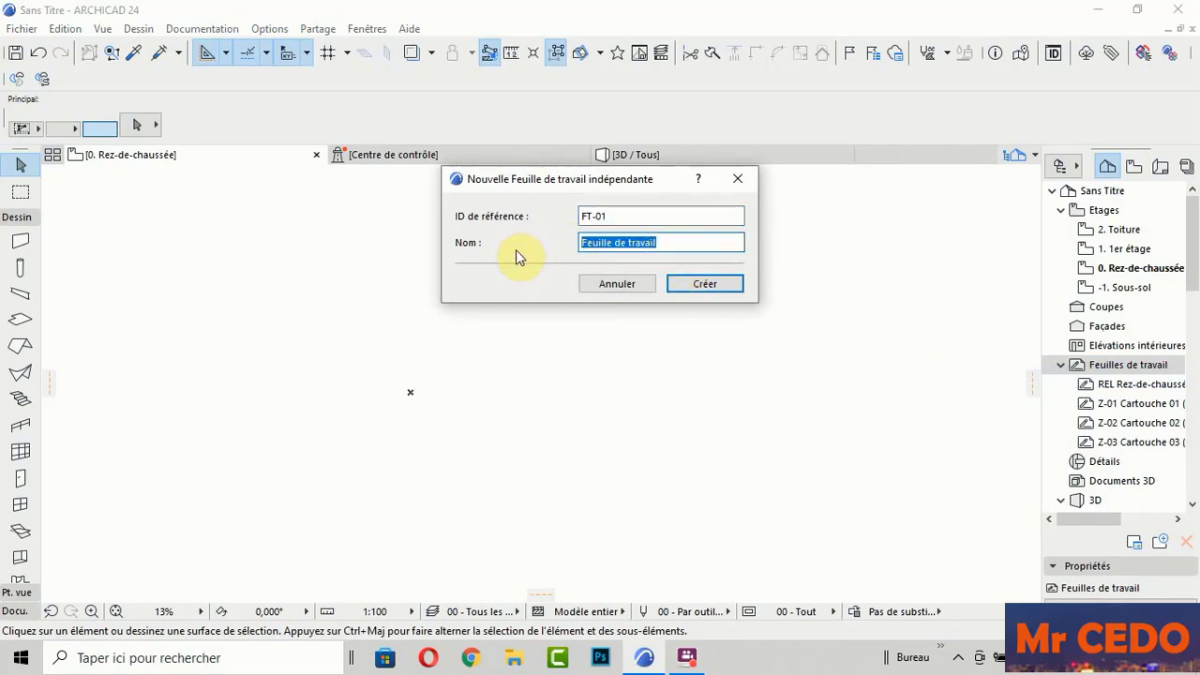
{"action": "type", "text": "CARTOUCHE PERSONNALISEE"}
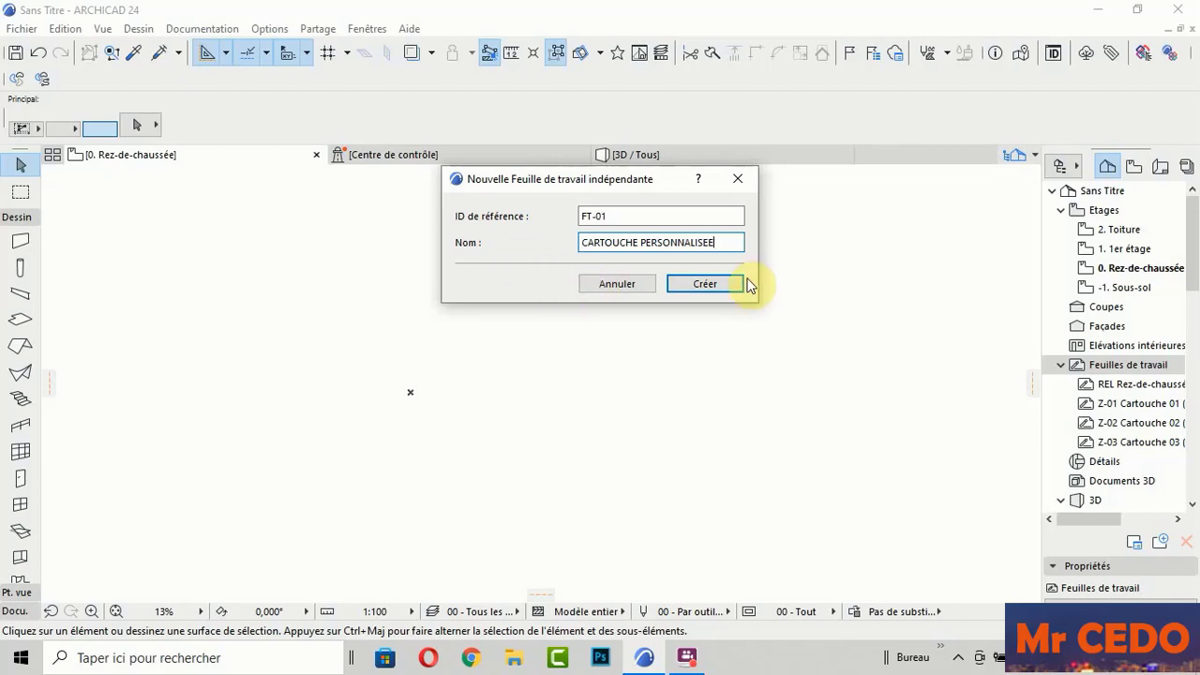
{"action": "left_click", "coordinate": [705, 283]}
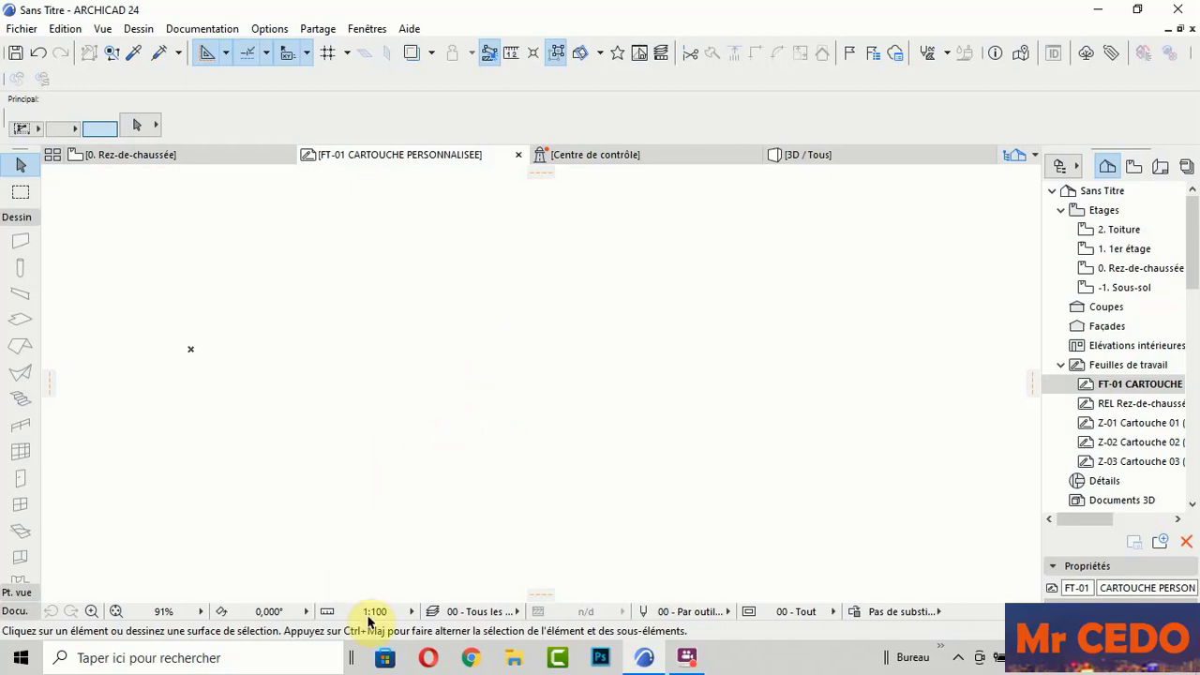
Step: Keep the drawing scale at 1:100 and widen the Toolbox with the Docu. tools expanded
{"action": "left_click", "coordinate": [408, 613]}
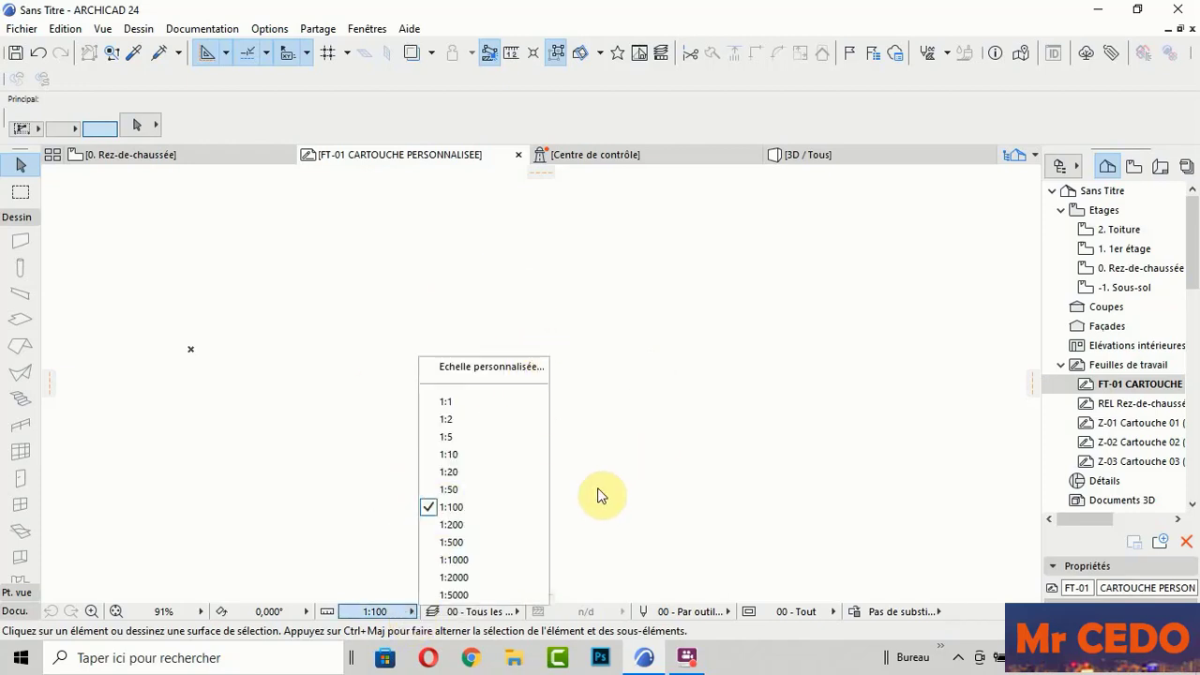
{"action": "left_click", "coordinate": [451, 511]}
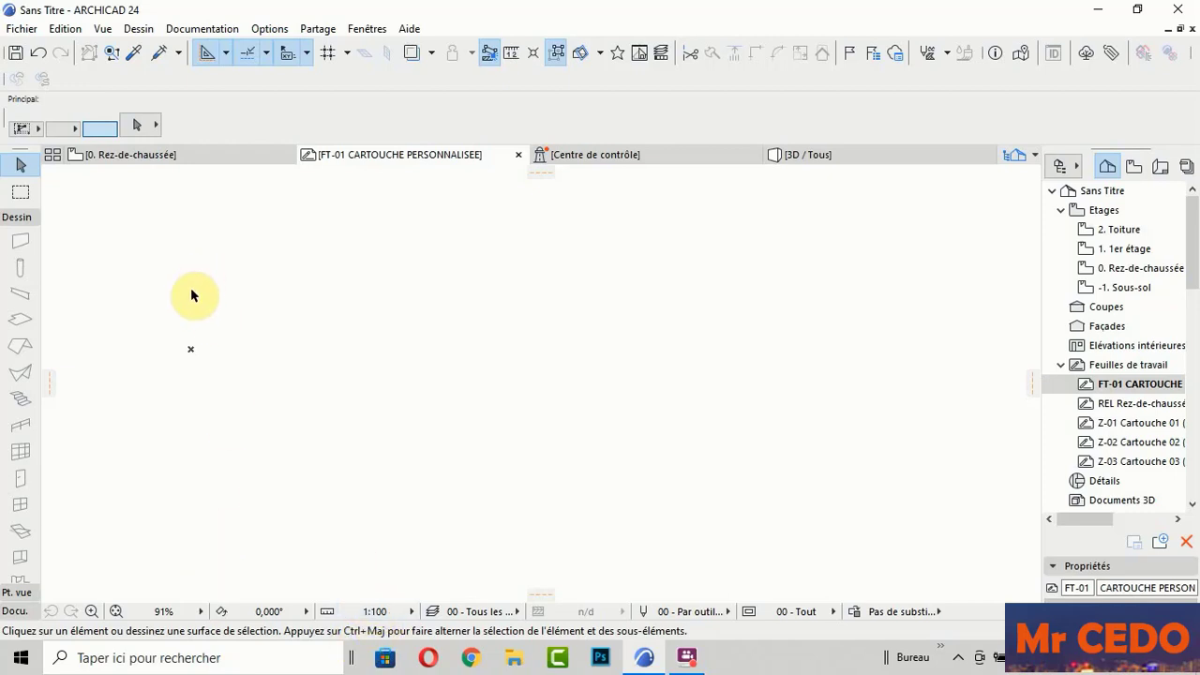
{"action": "left_click_drag", "start_coordinate": [39, 316], "coordinate": [166, 316]}
{"action": "left_click", "coordinate": [17, 609]}
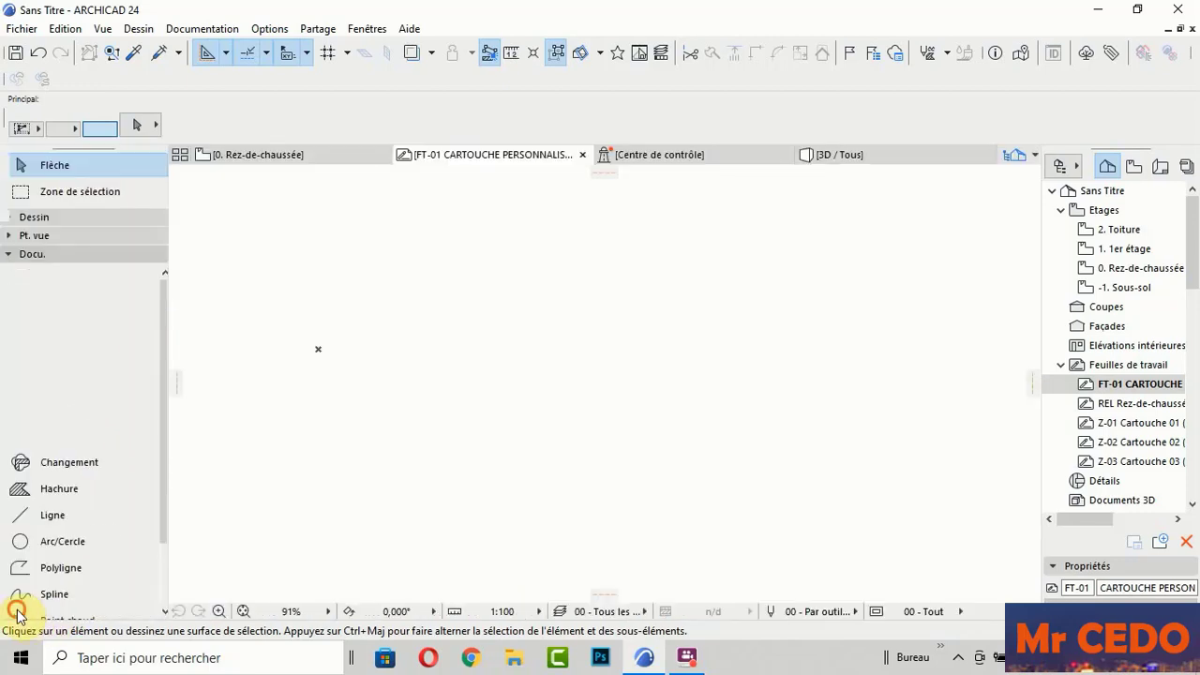
Step: Set the Ligne tool to pen 21 on the Calque ARCHICAD layer
{"action": "left_click", "coordinate": [47, 516]}
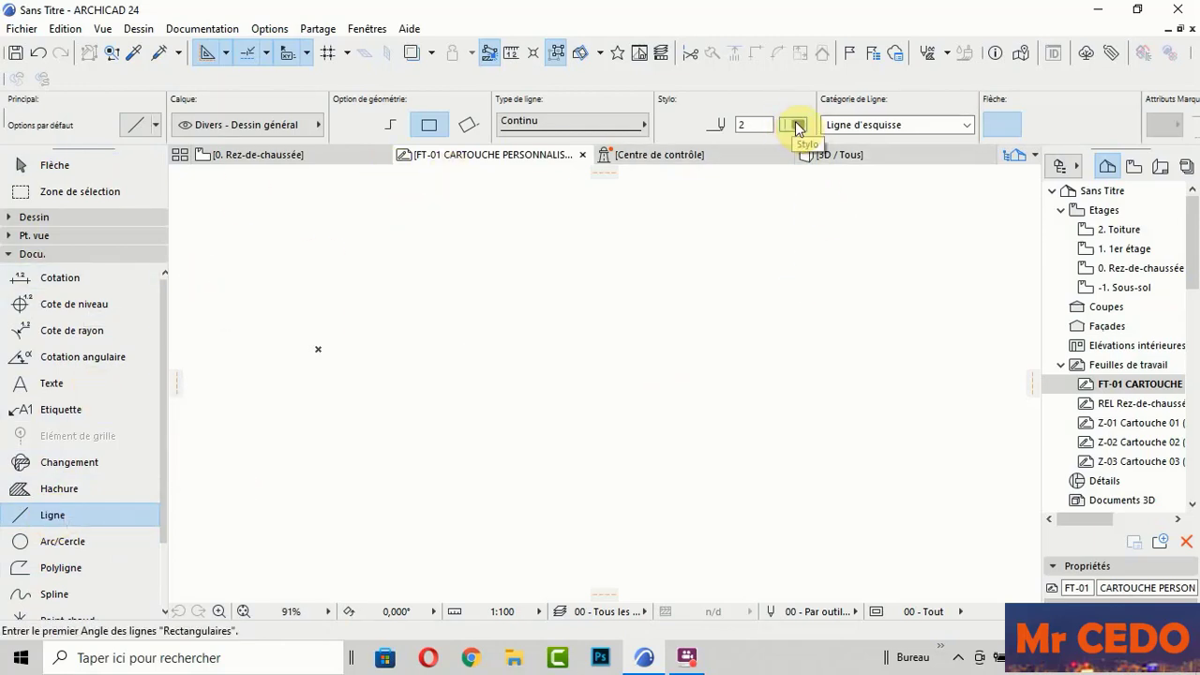
{"action": "left_click", "coordinate": [793, 129]}
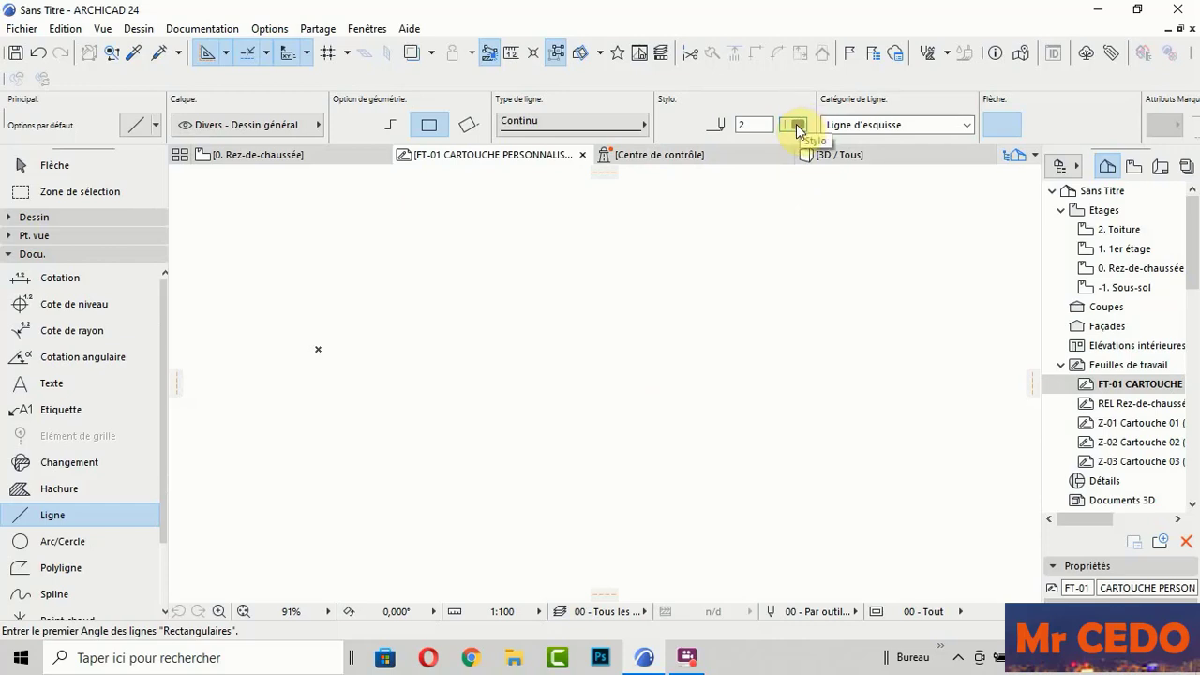
{"action": "left_click", "coordinate": [796, 128]}
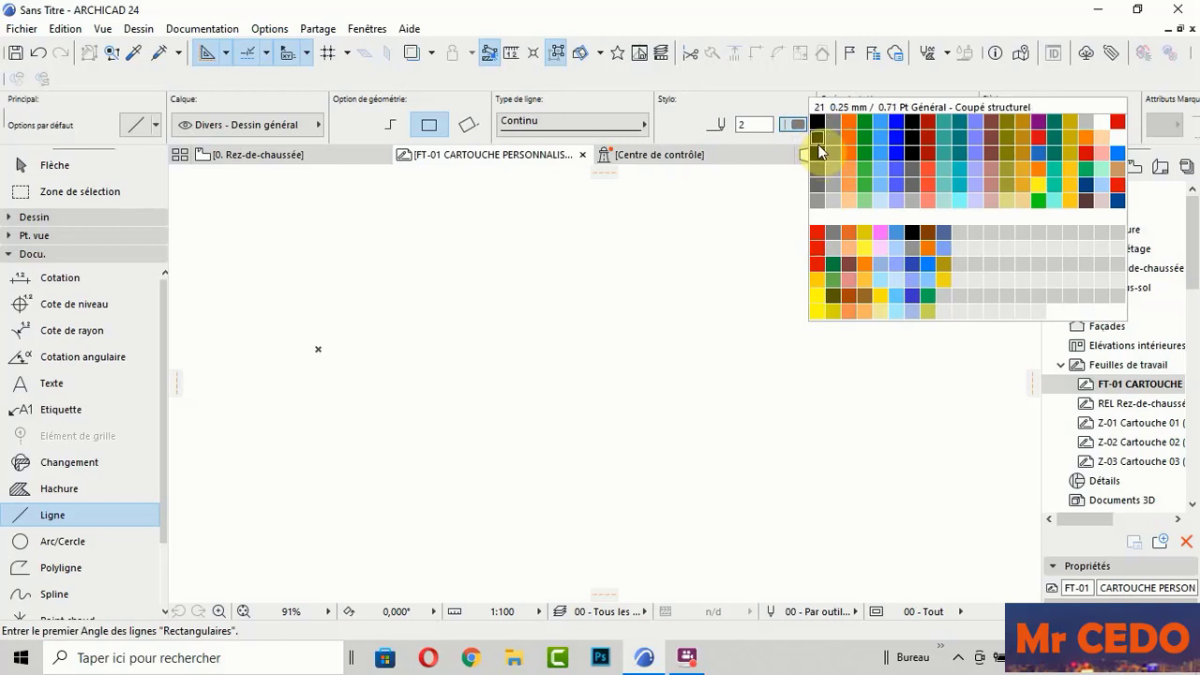
{"action": "left_click", "coordinate": [818, 140]}
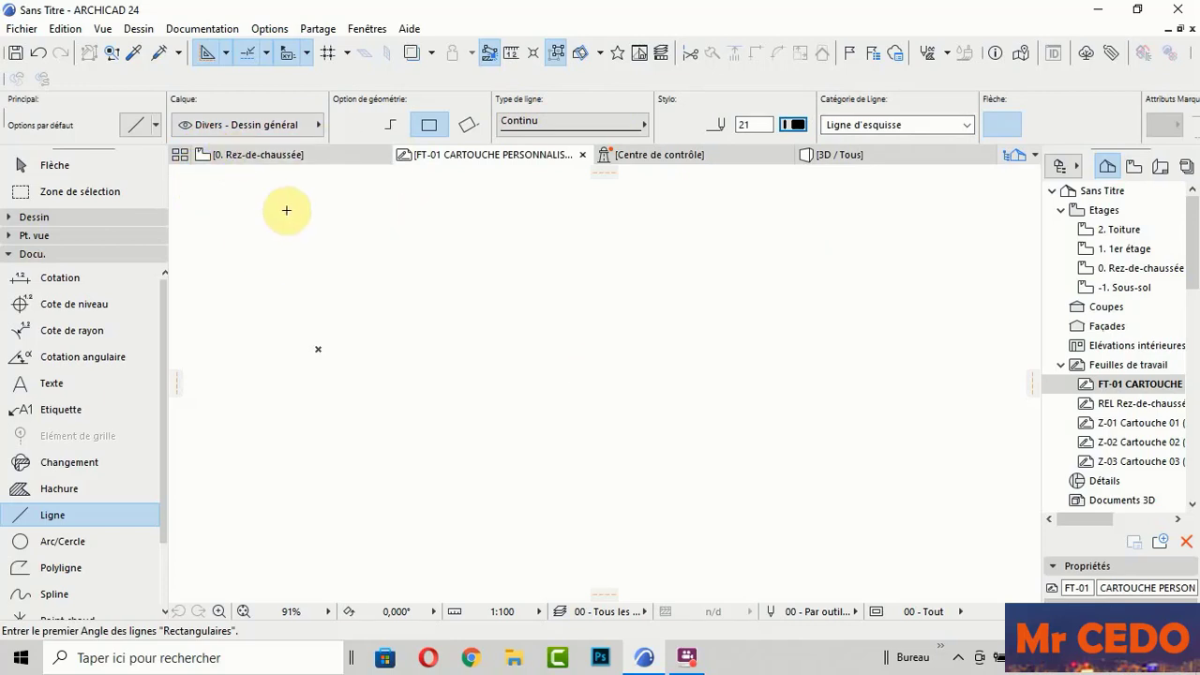
{"action": "left_click", "coordinate": [301, 131]}
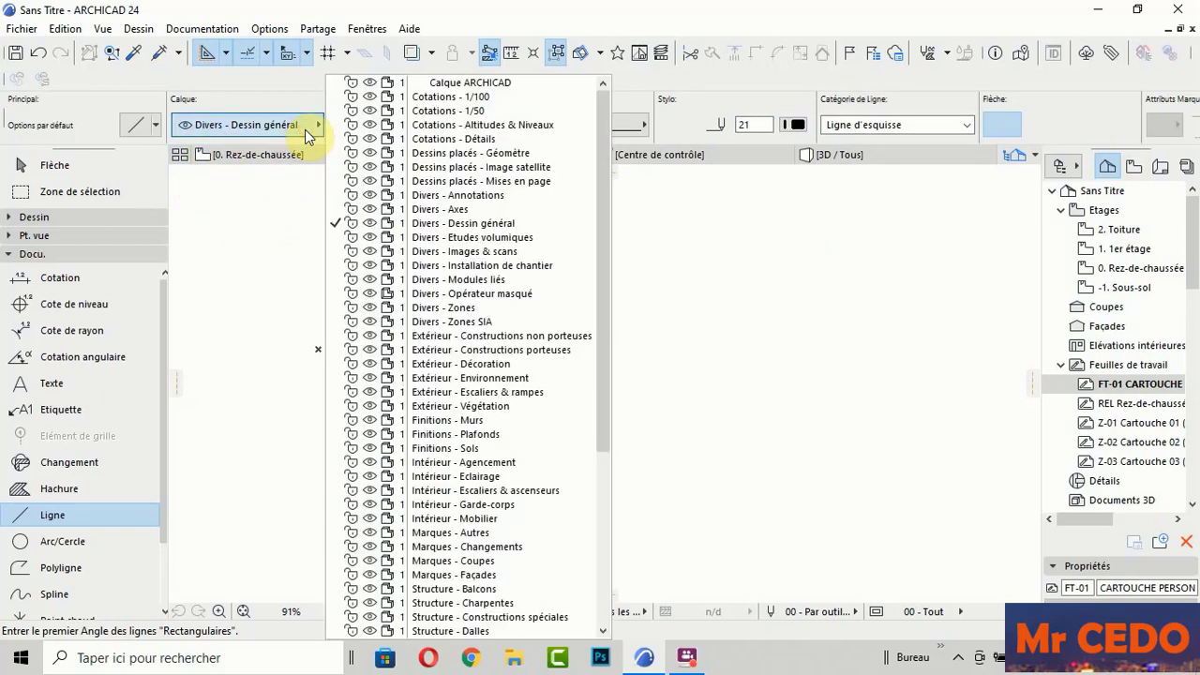
{"action": "left_click", "coordinate": [480, 87]}
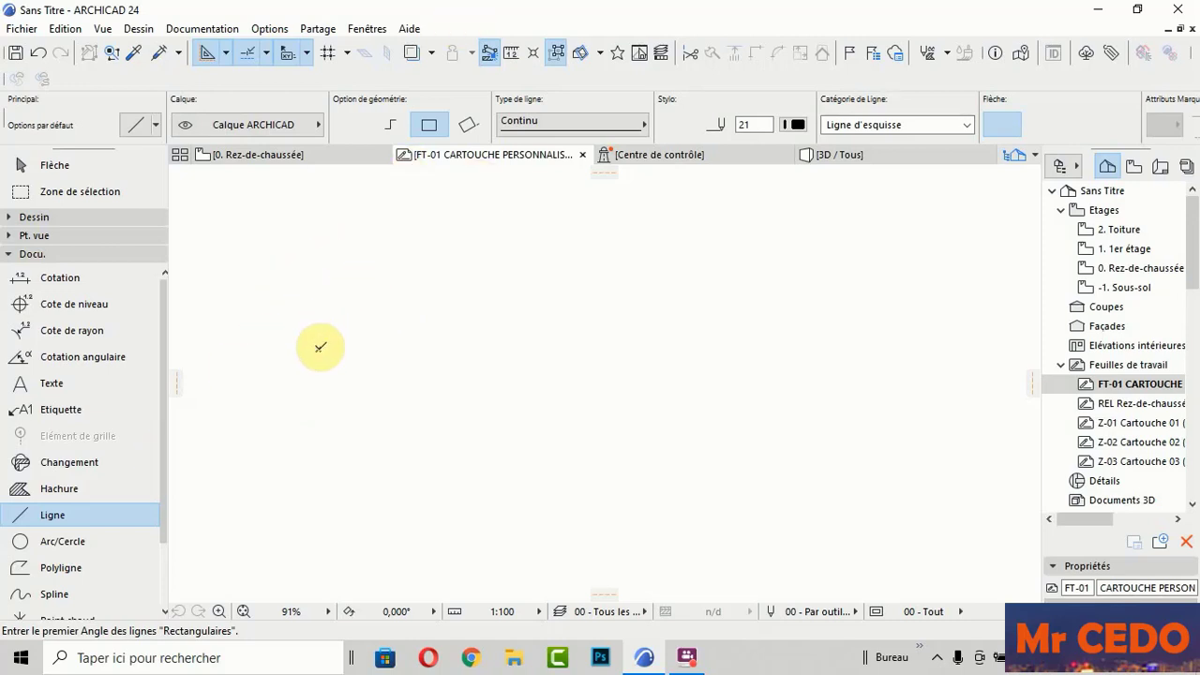
Step: Draw the rectangular frame 20 wide by 3 high, then select its top edge
{"action": "left_click", "coordinate": [318, 349]}
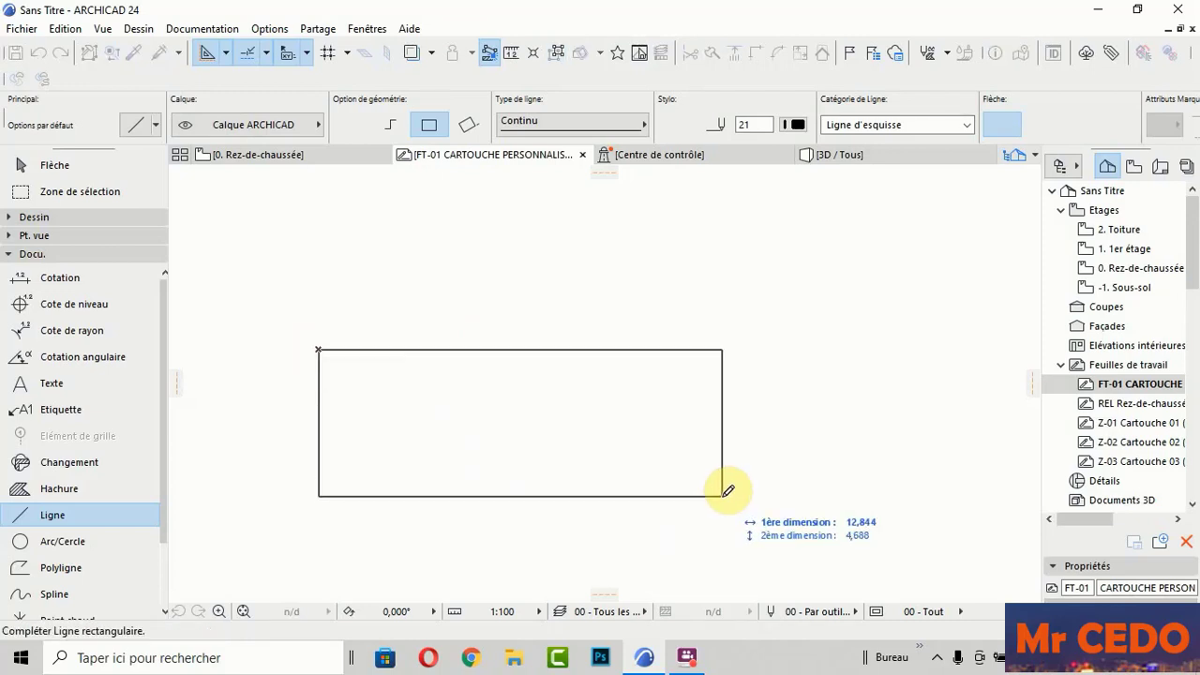
{"action": "type", "text": "200"}
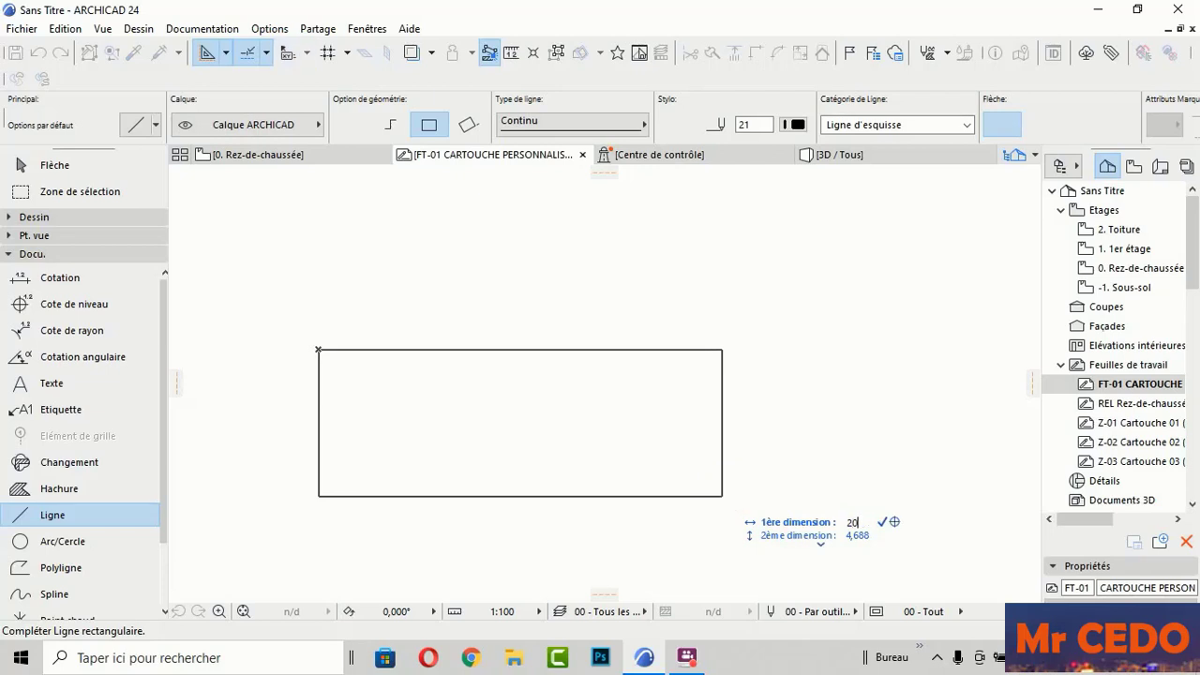
{"action": "key", "text": "Tab"}
{"action": "type", "text": "30"}
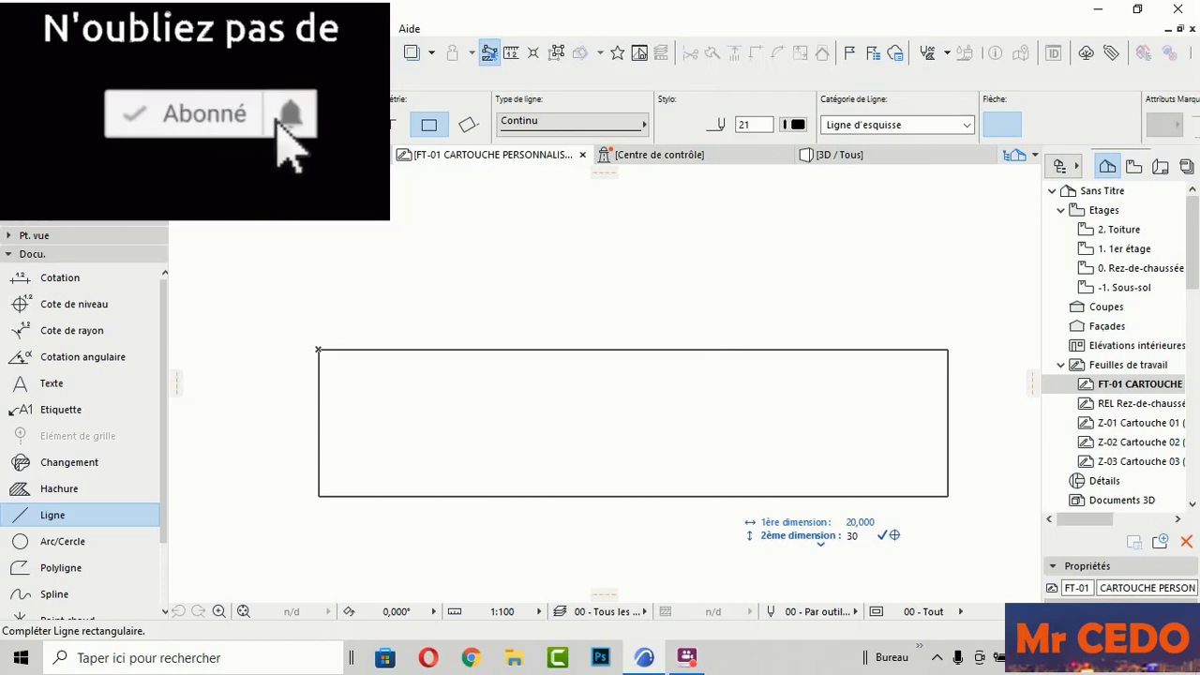
{"action": "key", "text": "BackSpace"}
{"action": "key", "text": "BackSpace"}
{"action": "type", "text": "3"}
{"action": "left_click", "coordinate": [948, 440]}
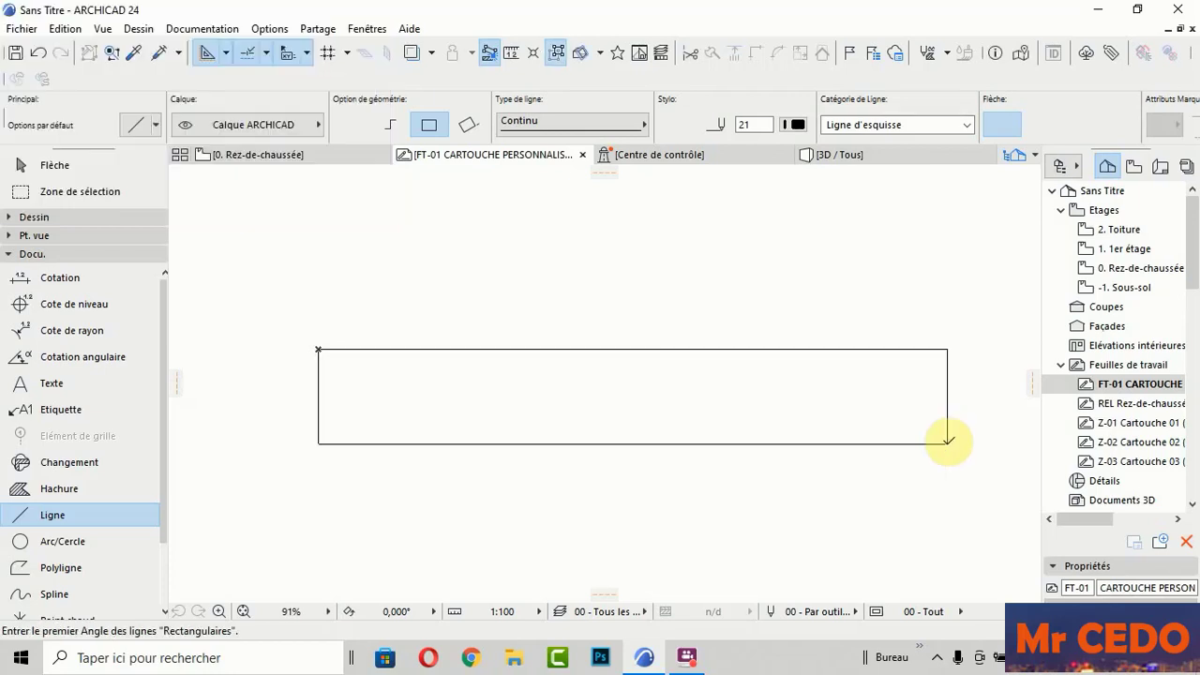
{"action": "scroll", "coordinate": [891, 375], "scroll_direction": "up", "scroll_amount": 1}
{"action": "scroll", "coordinate": [704, 340], "scroll_direction": "down", "scroll_amount": 2}
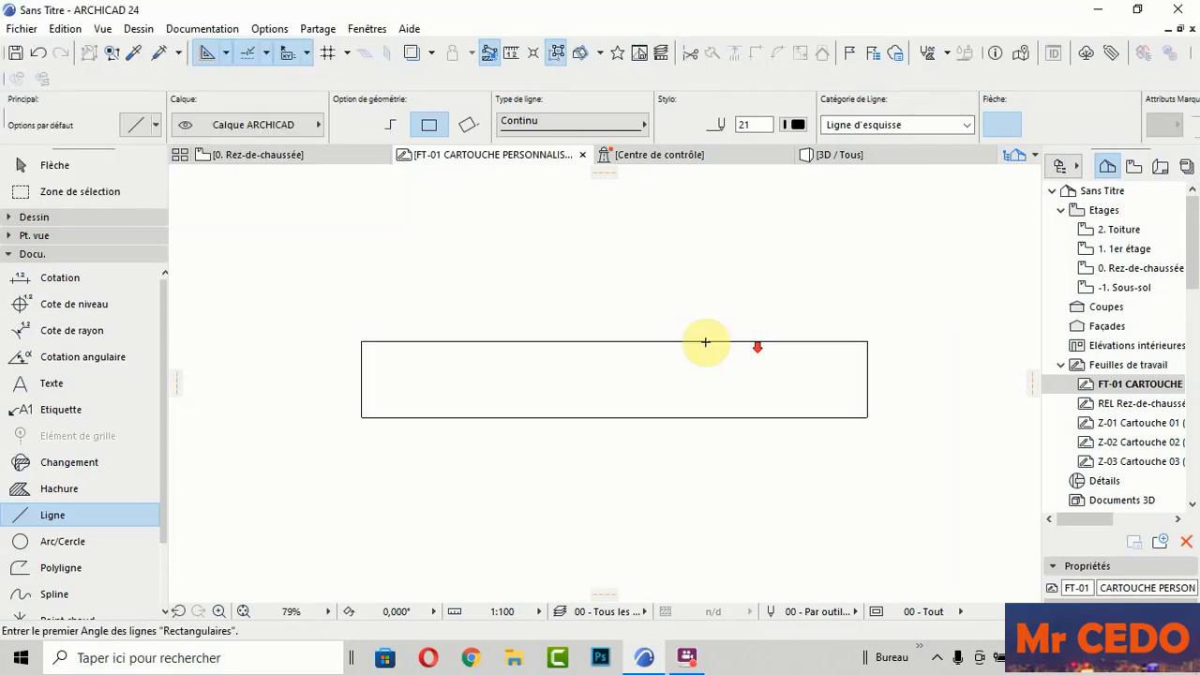
{"action": "scroll", "coordinate": [576, 364], "scroll_direction": "down", "scroll_amount": 2}
{"action": "scroll", "coordinate": [665, 375], "scroll_direction": "up", "scroll_amount": 2}
{"action": "scroll", "coordinate": [550, 362], "scroll_direction": "up", "scroll_amount": 1}
{"action": "scroll", "coordinate": [657, 366], "scroll_direction": "down", "scroll_amount": 2}
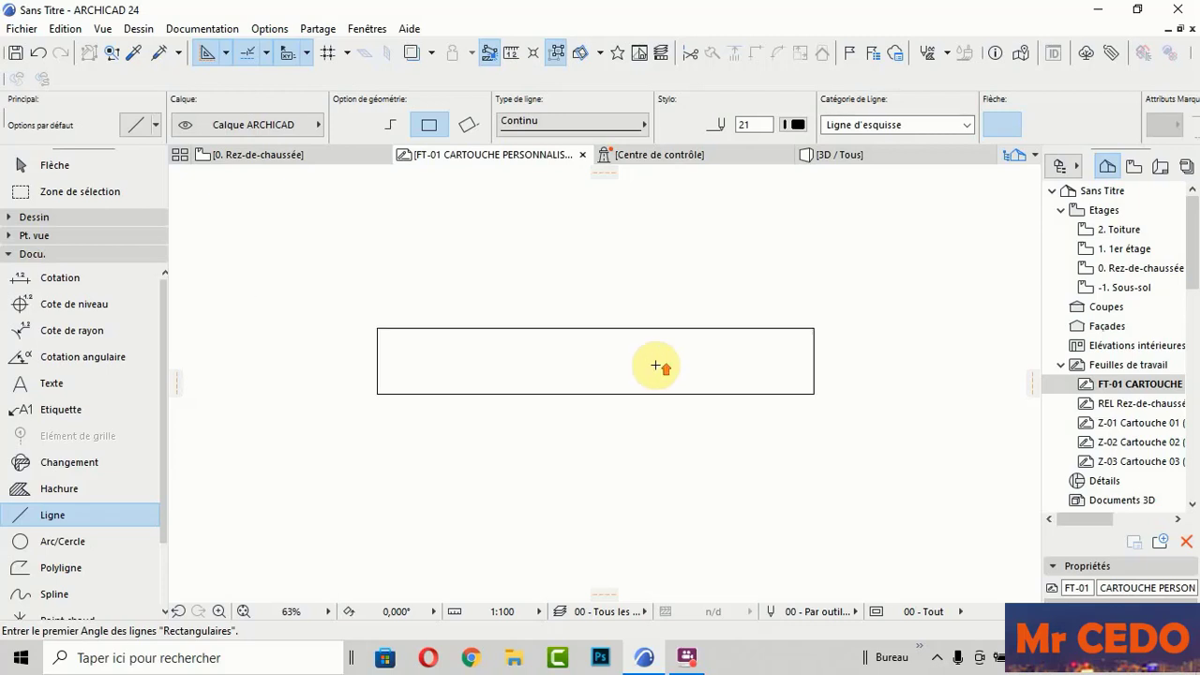
{"action": "scroll", "coordinate": [661, 369], "scroll_direction": "up", "scroll_amount": 1}
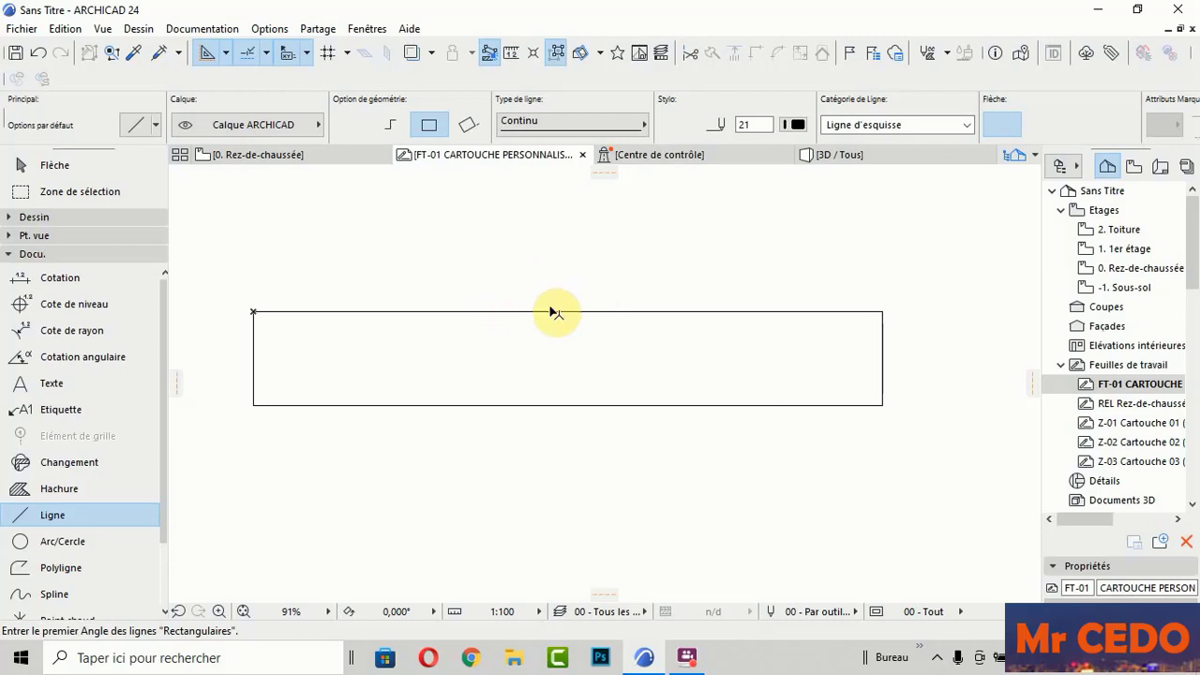
{"action": "left_click", "coordinate": [551, 312], "text": "shift"}
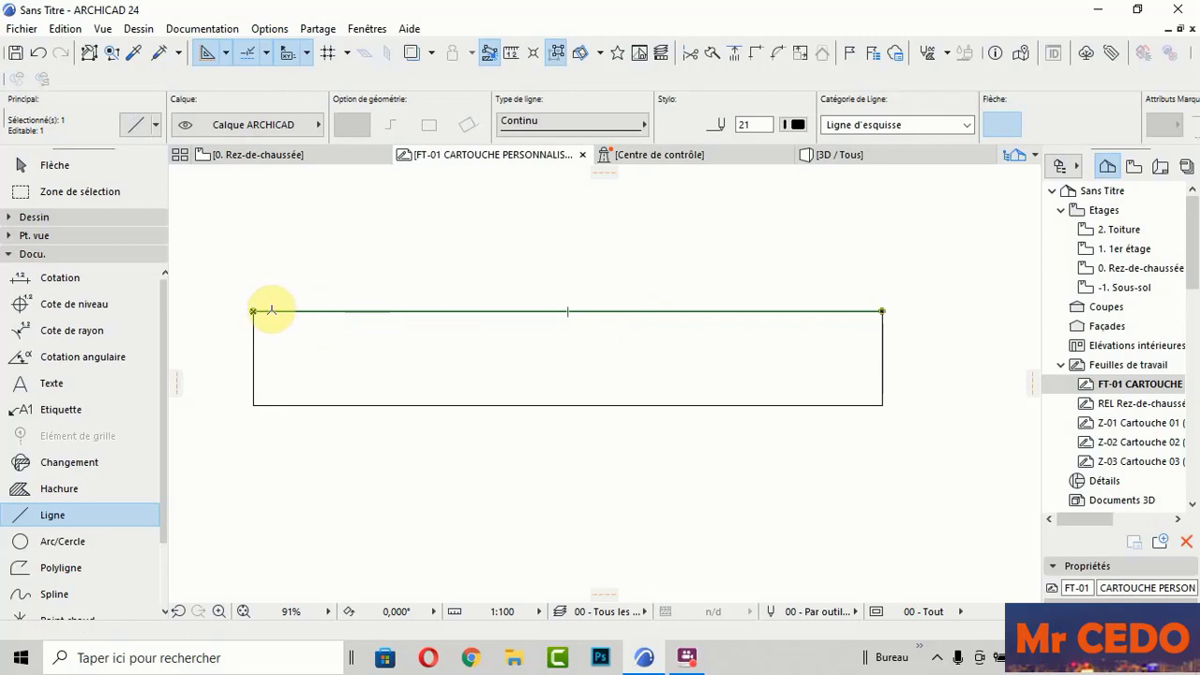
{"action": "scroll", "coordinate": [324, 307], "scroll_direction": "up", "scroll_amount": 2}
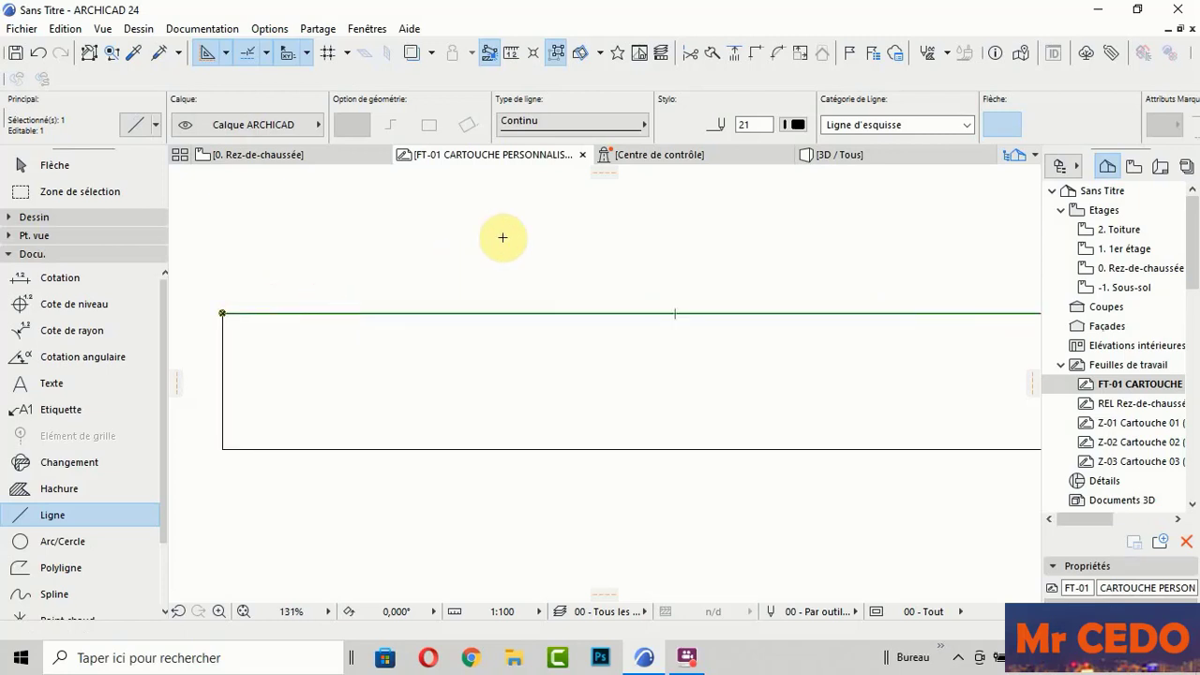
Step: Copy the top edge 1,8 downward with Translation & copie as a row divider
{"action": "right_click", "coordinate": [490, 290]}
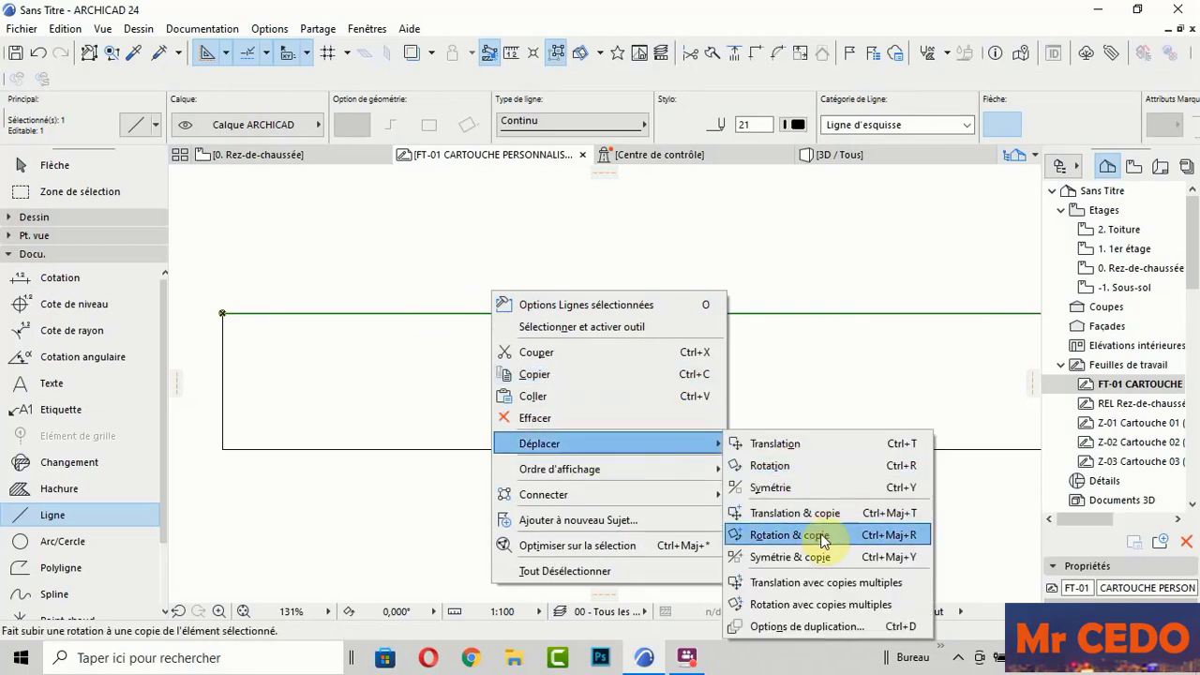
{"action": "mouse_move", "coordinate": [539, 444]}
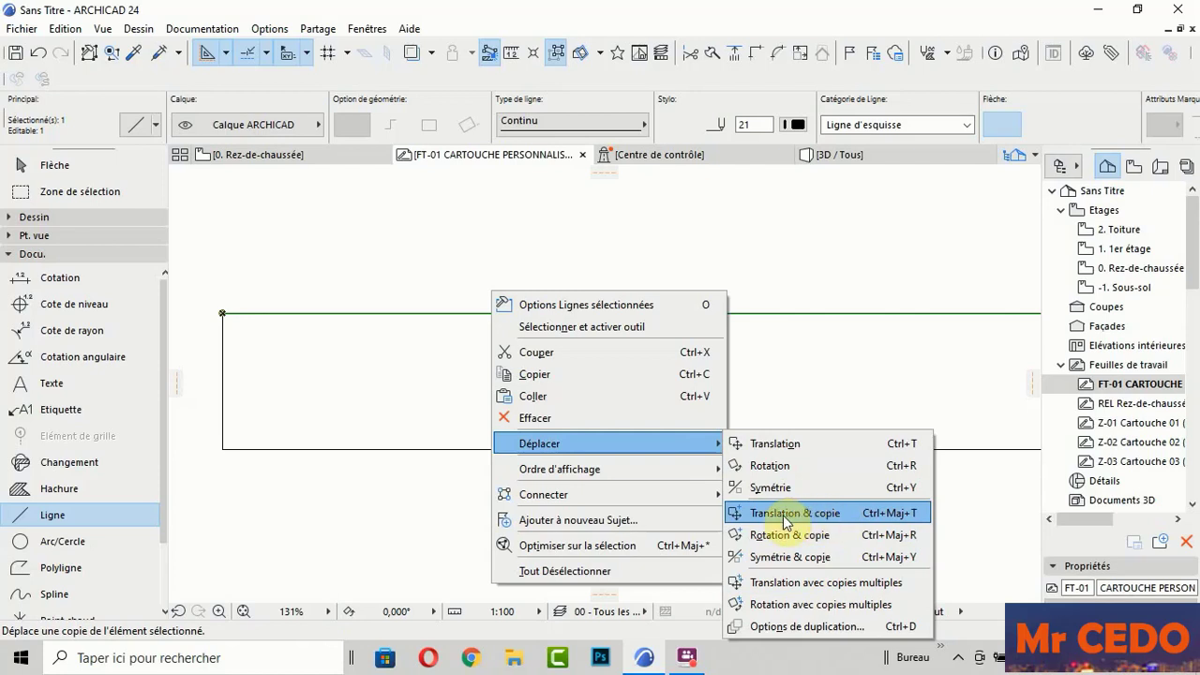
{"action": "left_click", "coordinate": [808, 518]}
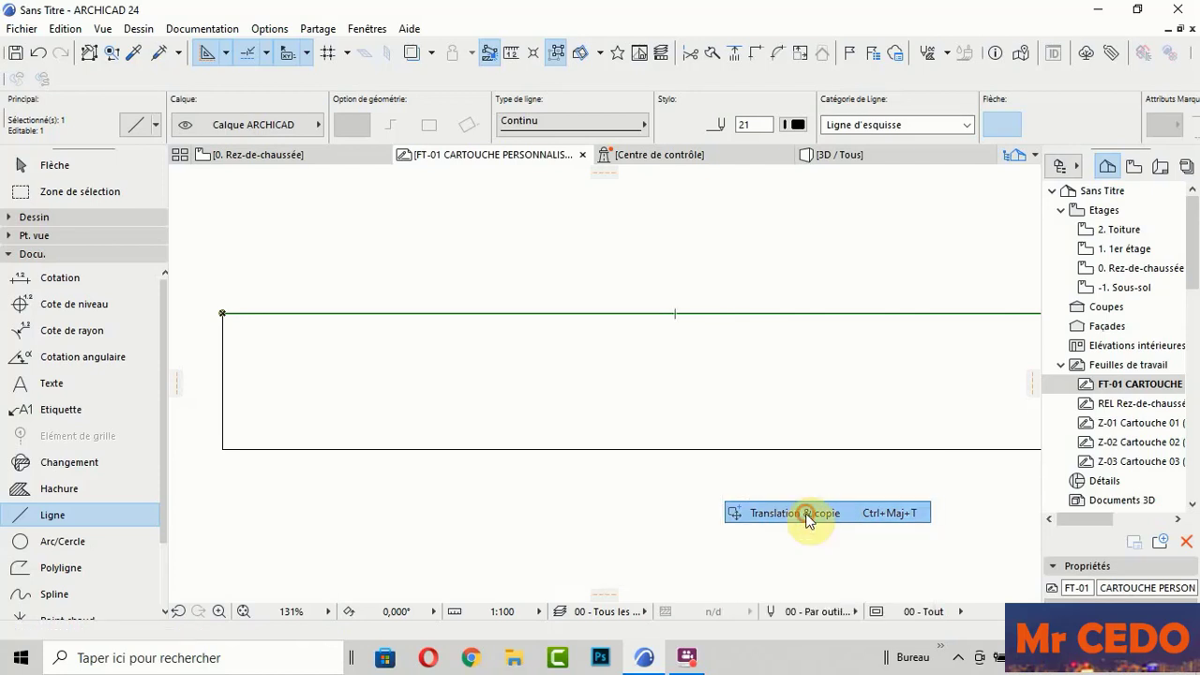
{"action": "left_click", "coordinate": [575, 314]}
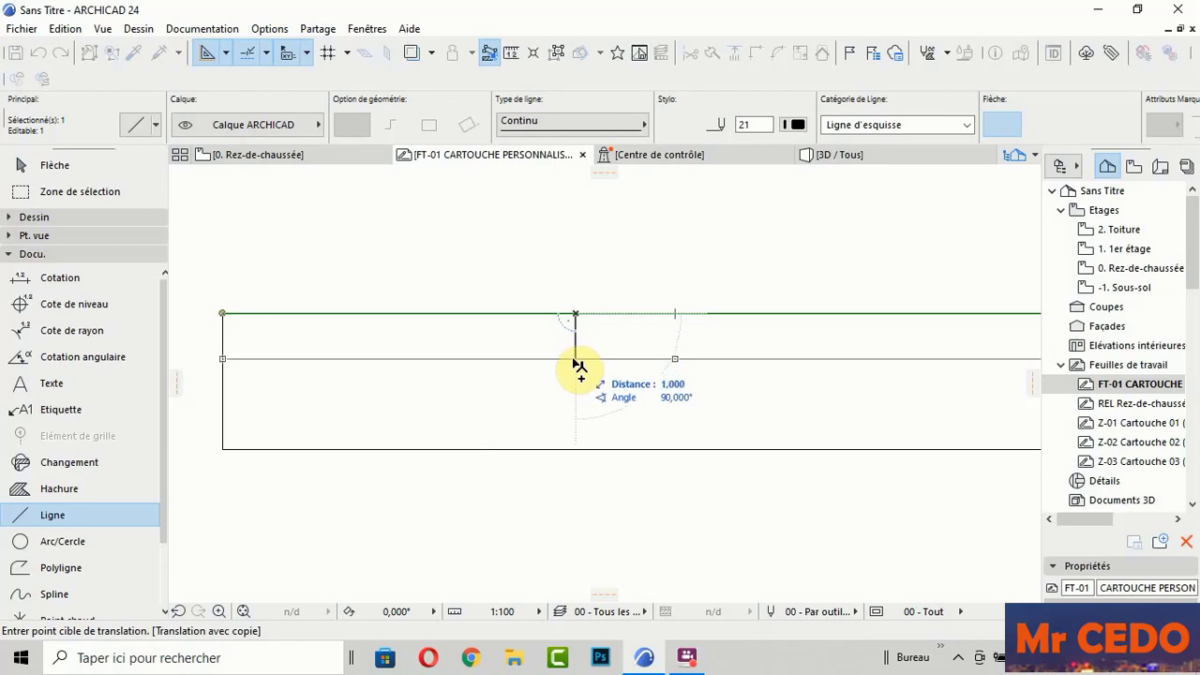
{"action": "type", "text": "1,8"}
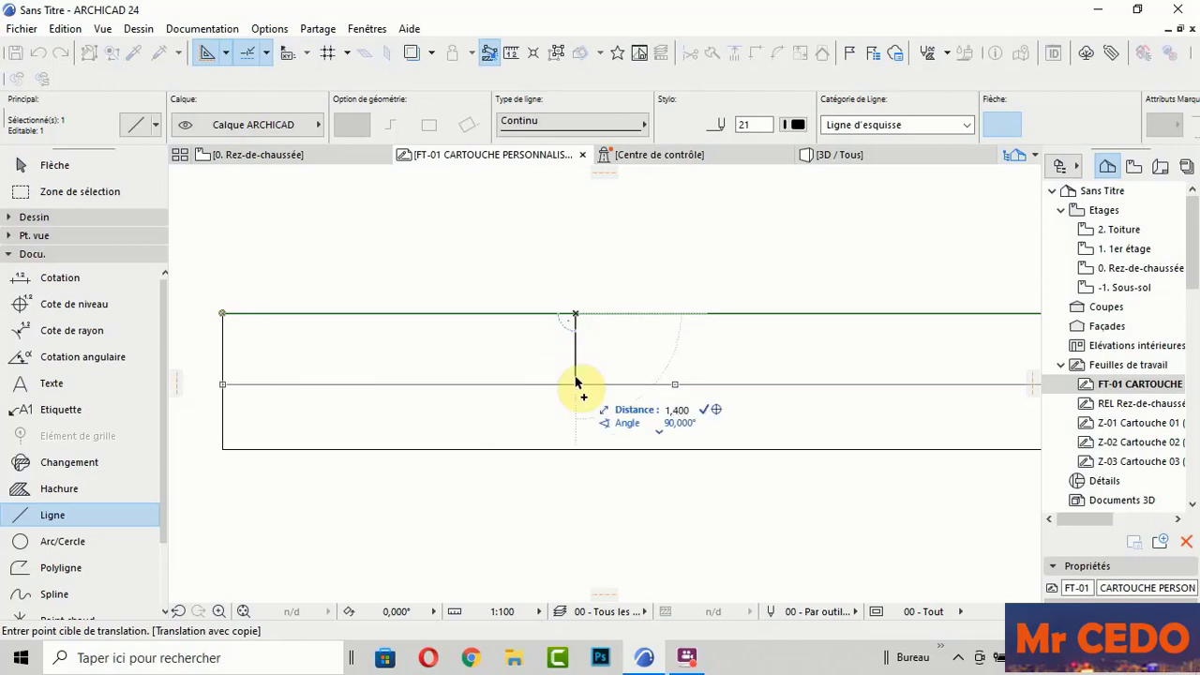
{"action": "key", "text": "Return"}
{"action": "scroll", "coordinate": [656, 343], "scroll_direction": "down", "scroll_amount": 3}
{"action": "scroll", "coordinate": [567, 403], "scroll_direction": "up", "scroll_amount": 2}
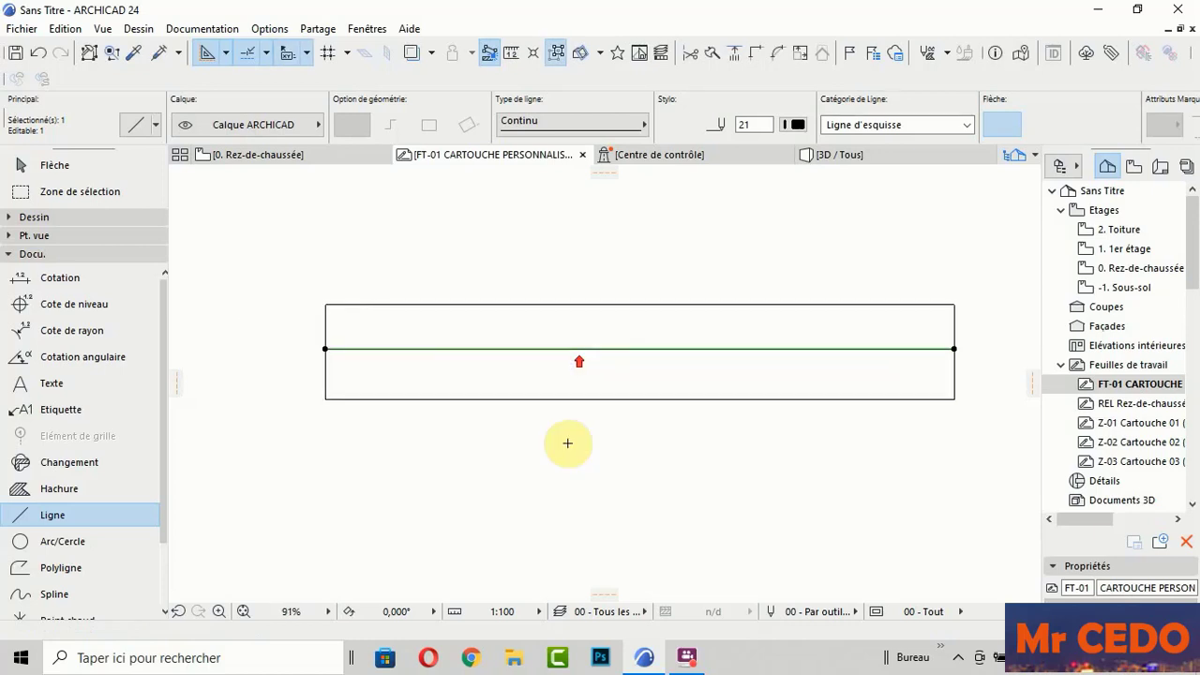
{"action": "key", "text": "Escape"}
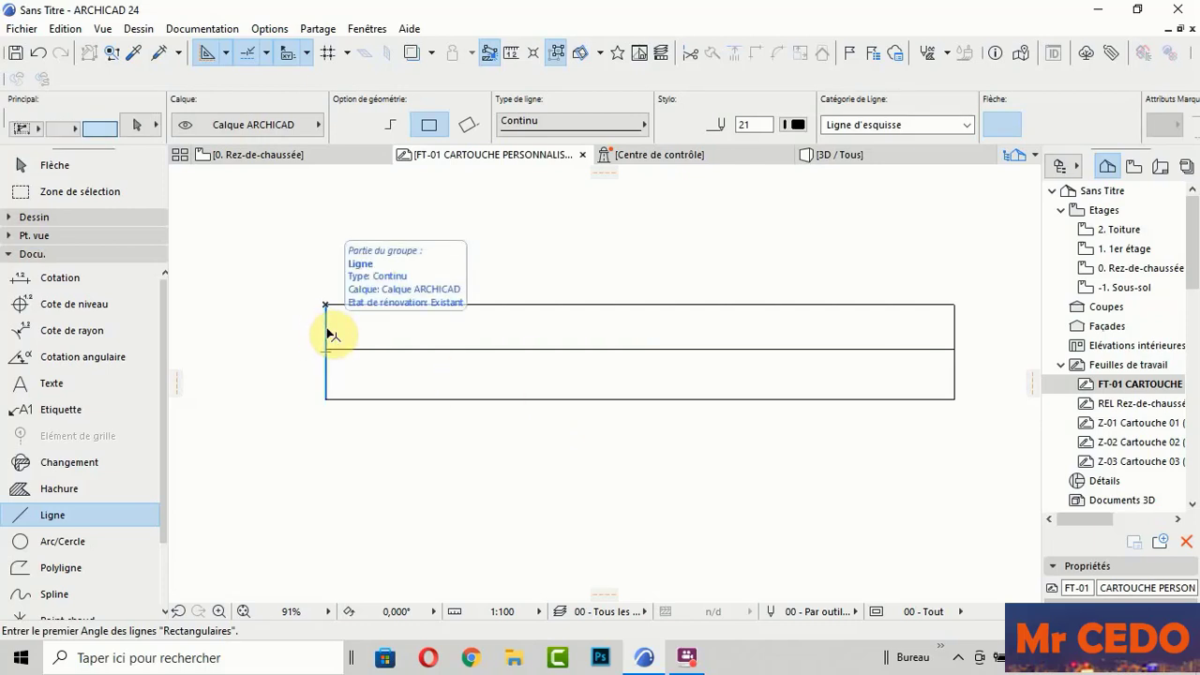
Step: Copy the frame's left edge 8 units to the right as a vertical divider
{"action": "left_click", "coordinate": [329, 334], "text": "shift"}
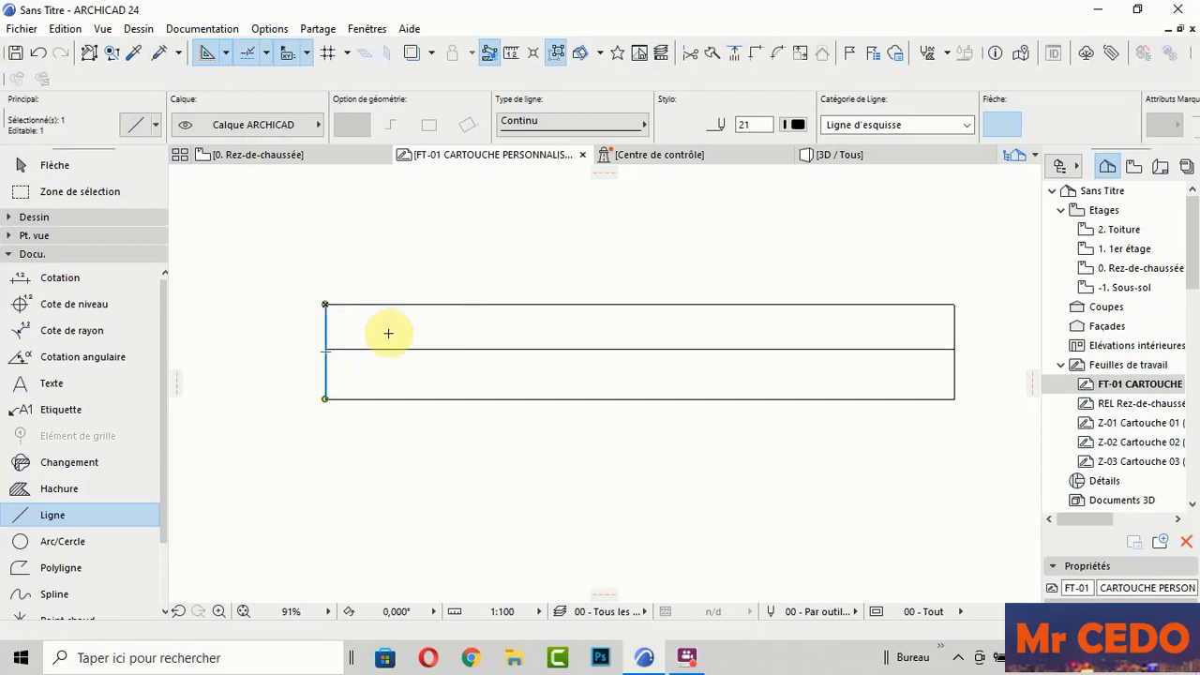
{"action": "right_click", "coordinate": [469, 255]}
{"action": "mouse_move", "coordinate": [518, 410]}
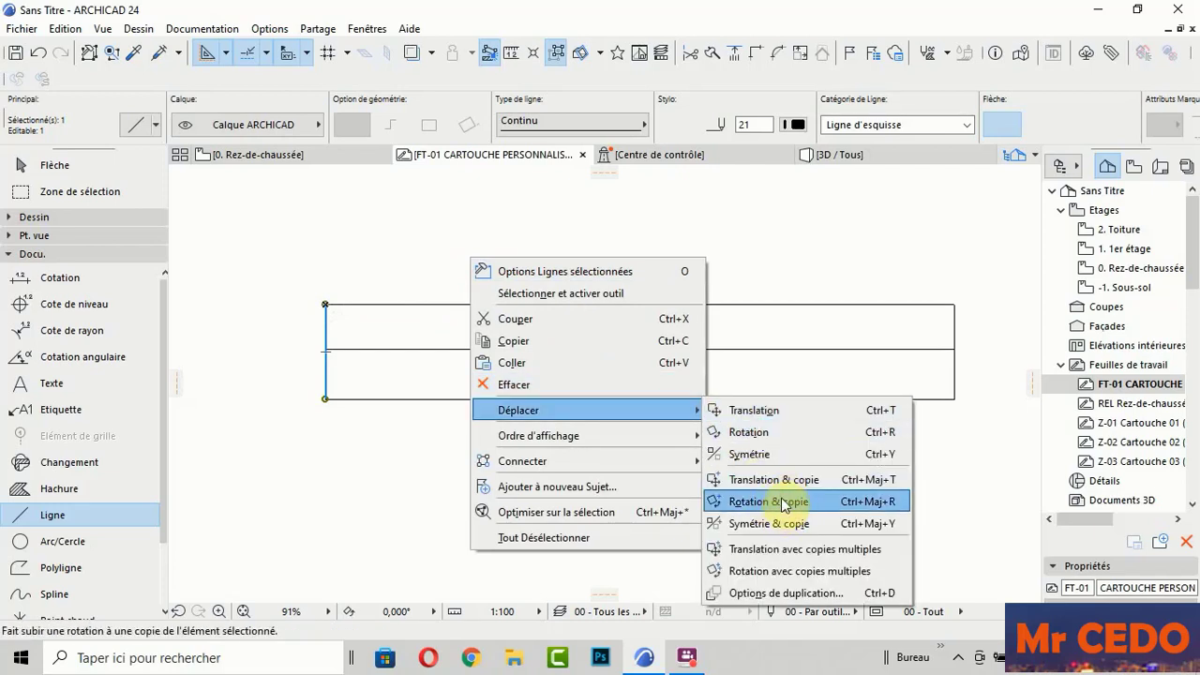
{"action": "left_click", "coordinate": [773, 479]}
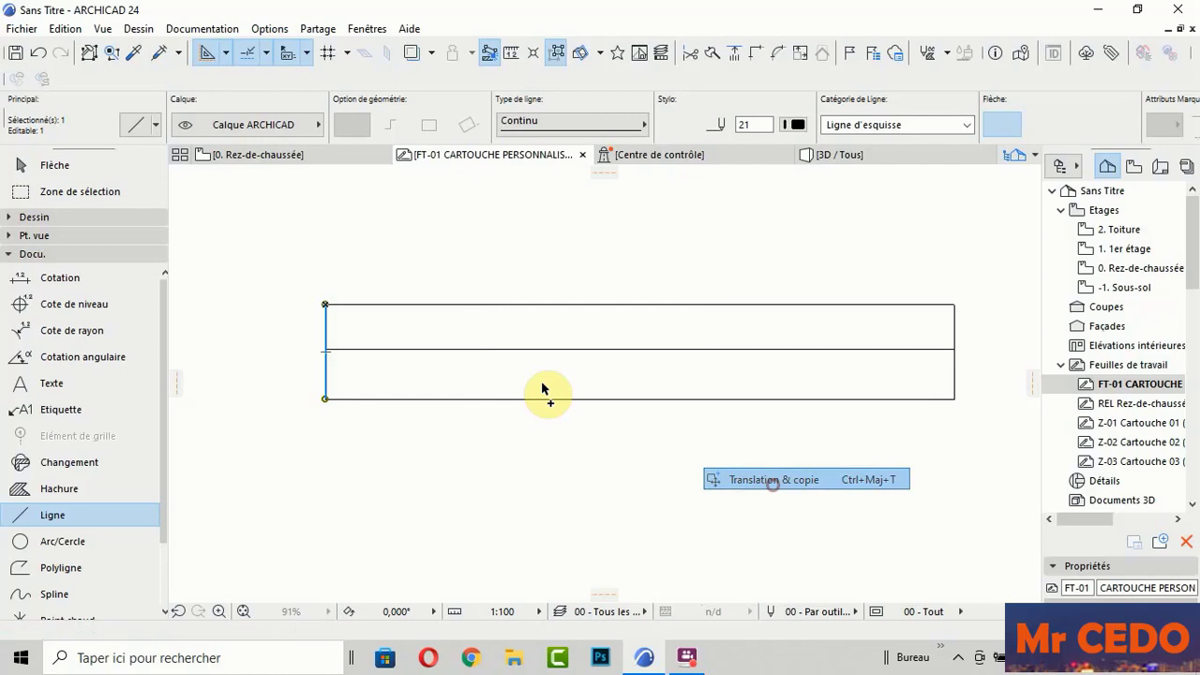
{"action": "left_click", "coordinate": [326, 336]}
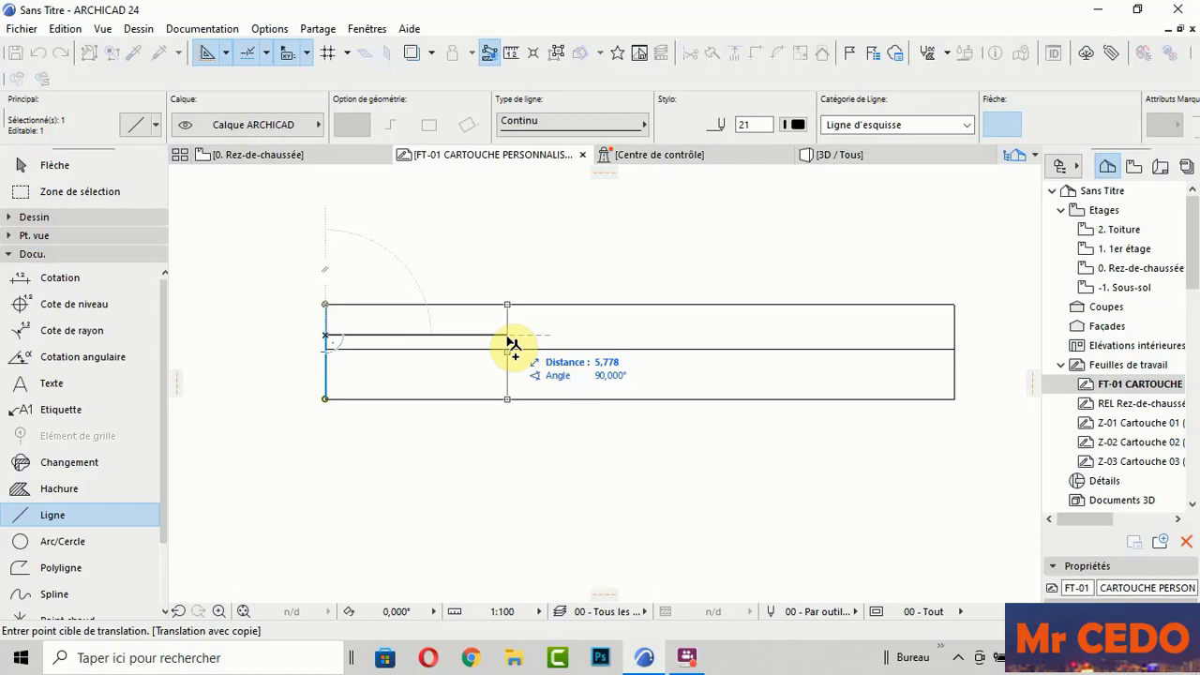
{"action": "type", "text": "8"}
{"action": "key", "text": "Return"}
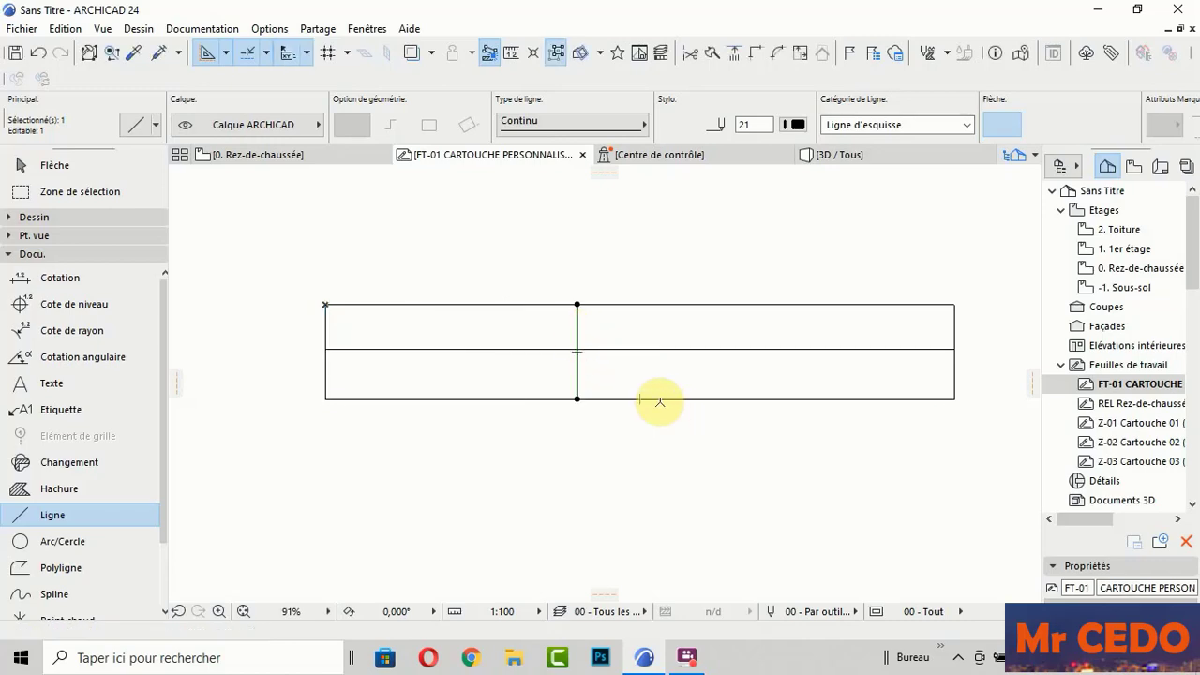
Step: Copy the new vertical divider further right with Translation avec copies multiples
{"action": "right_click", "coordinate": [727, 432]}
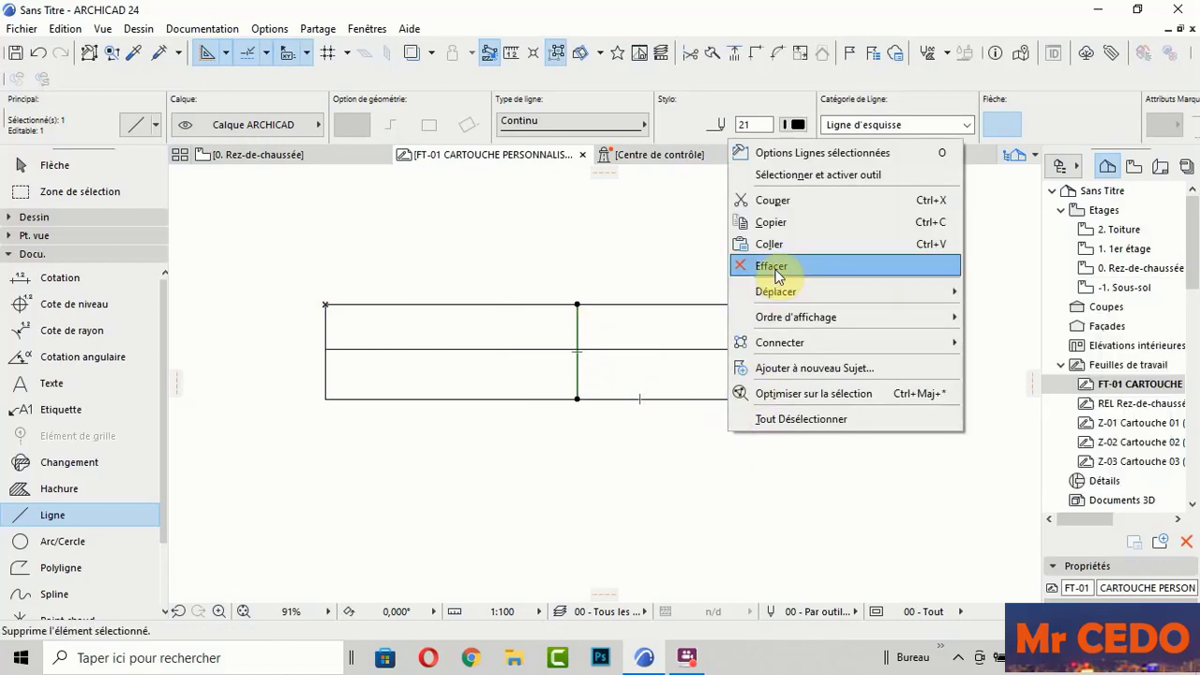
{"action": "mouse_move", "coordinate": [777, 292]}
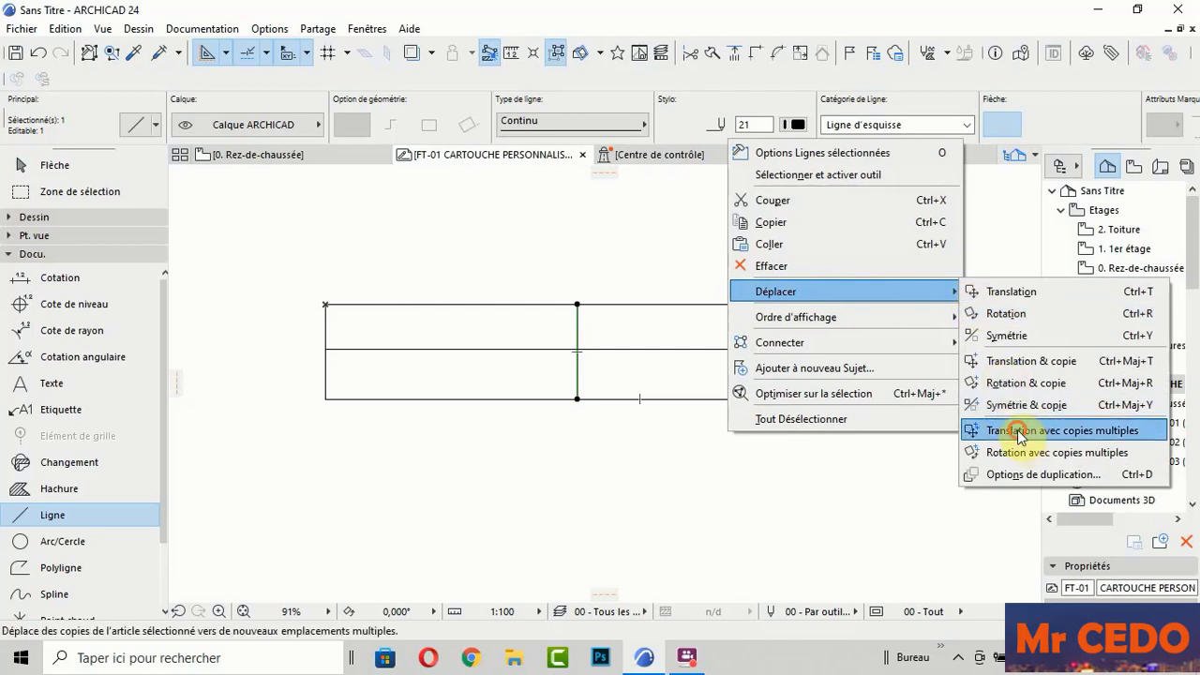
{"action": "left_click", "coordinate": [1020, 431]}
{"action": "scroll", "coordinate": [581, 336], "scroll_direction": "up", "scroll_amount": 3}
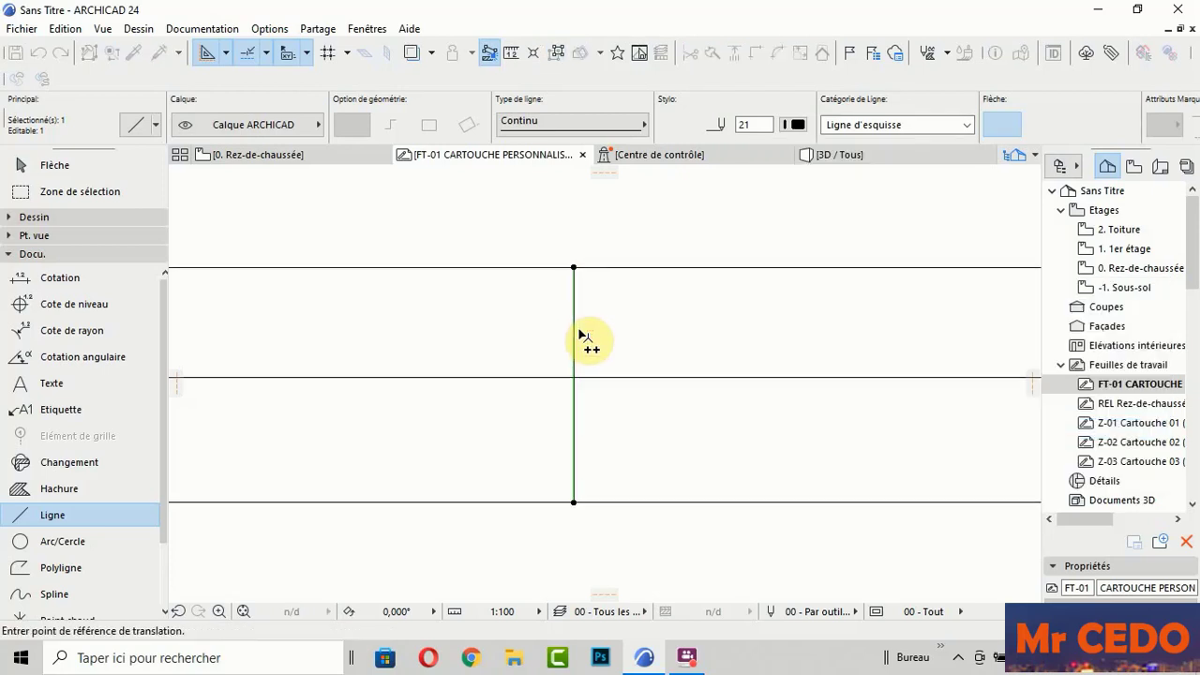
{"action": "left_click", "coordinate": [573, 334]}
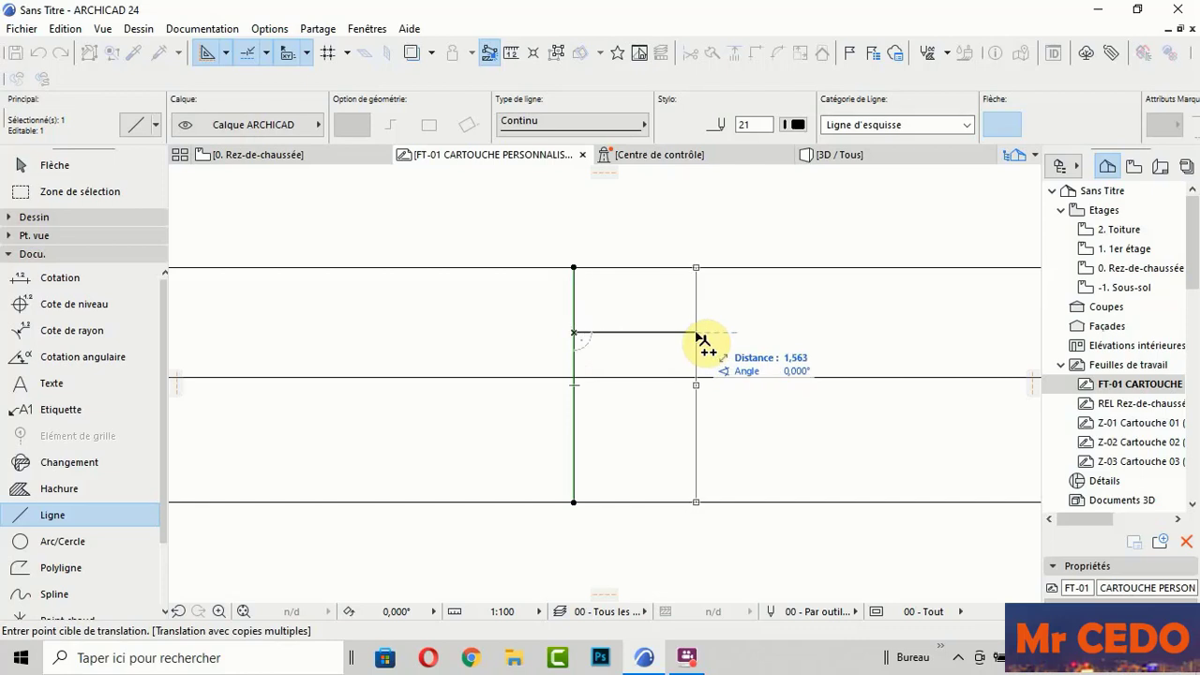
{"action": "type", "text": "7"}
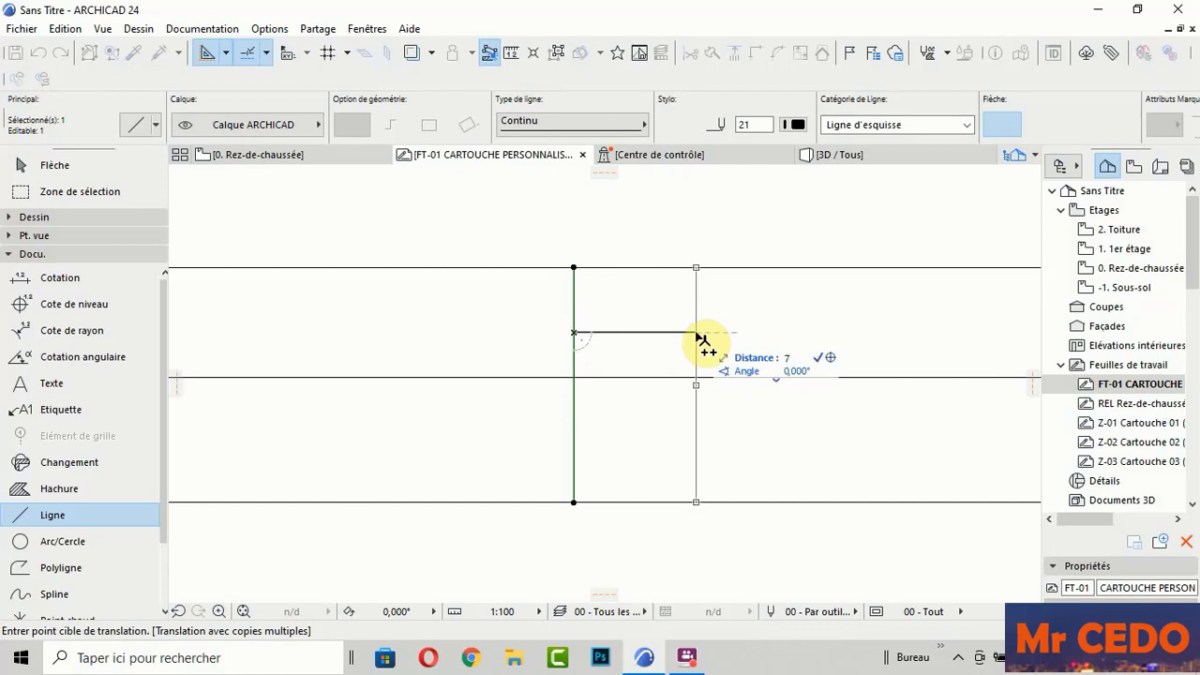
{"action": "type", "text": "6"}
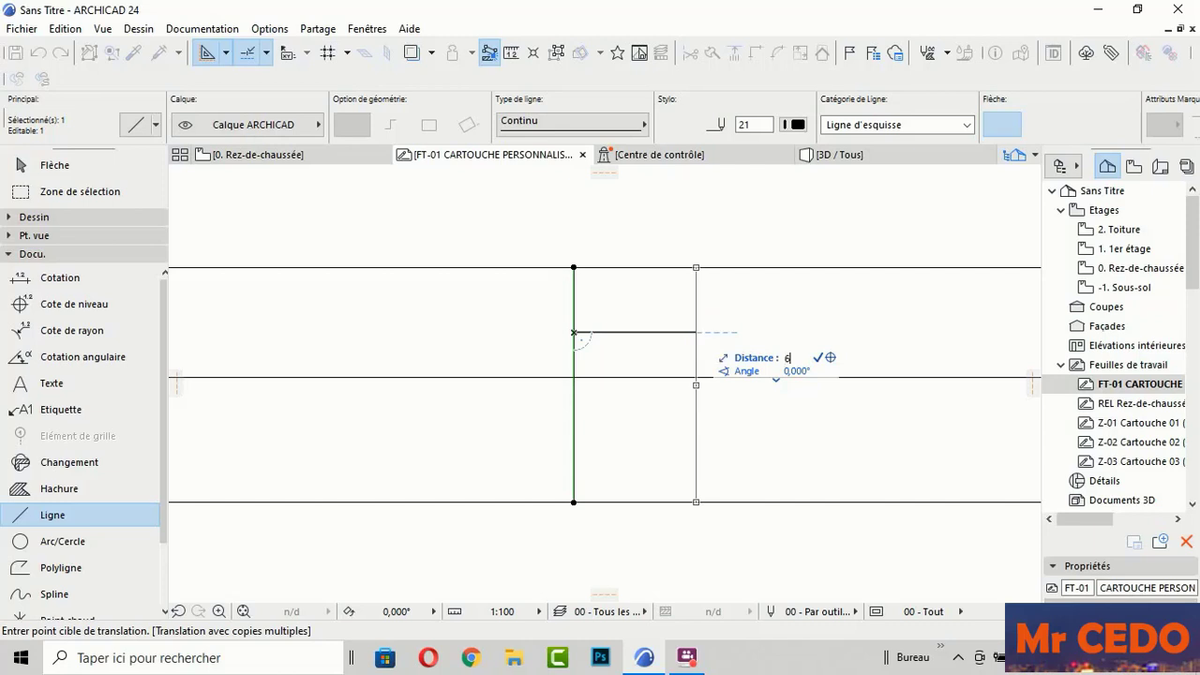
{"action": "scroll", "coordinate": [574, 349], "scroll_direction": "down", "scroll_amount": 3}
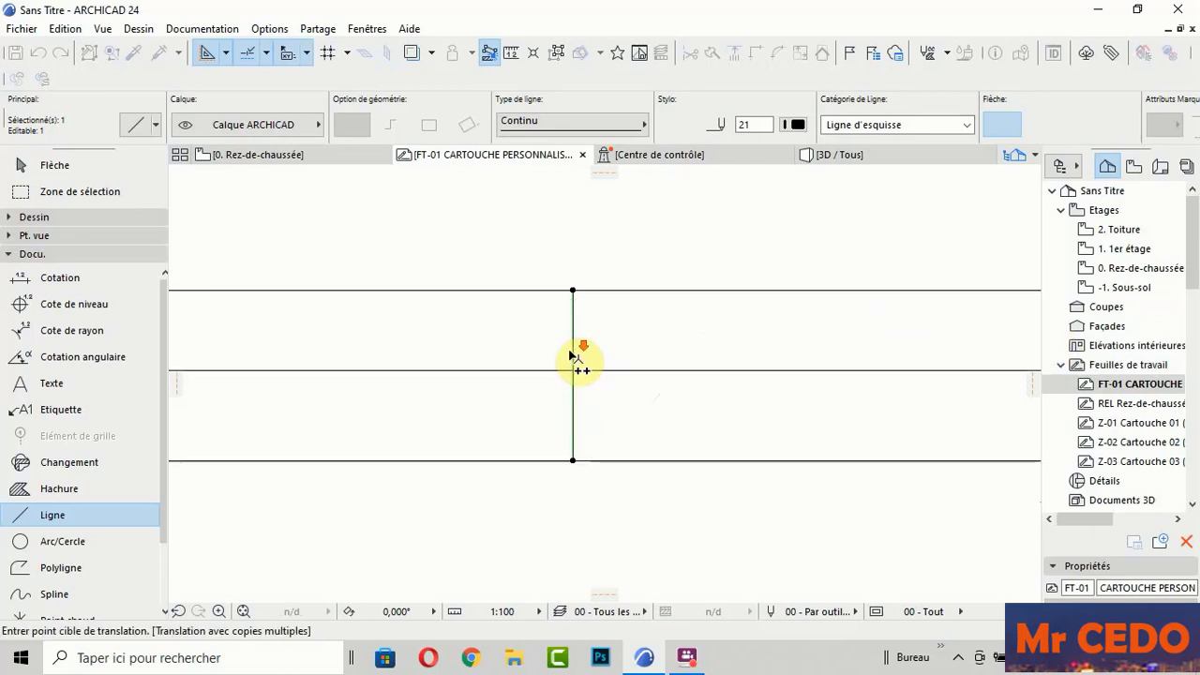
Step: Cancel the leftover multiple copy and select the first vertical divider
{"action": "right_click", "coordinate": [831, 289]}
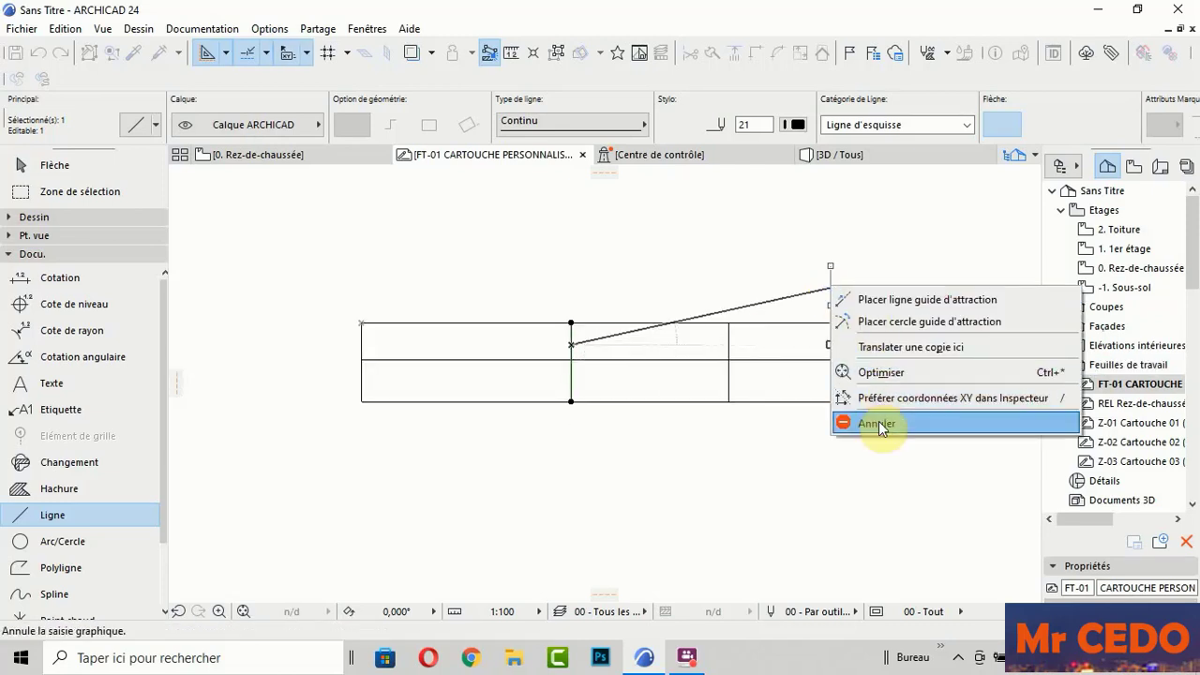
{"action": "left_click", "coordinate": [879, 423]}
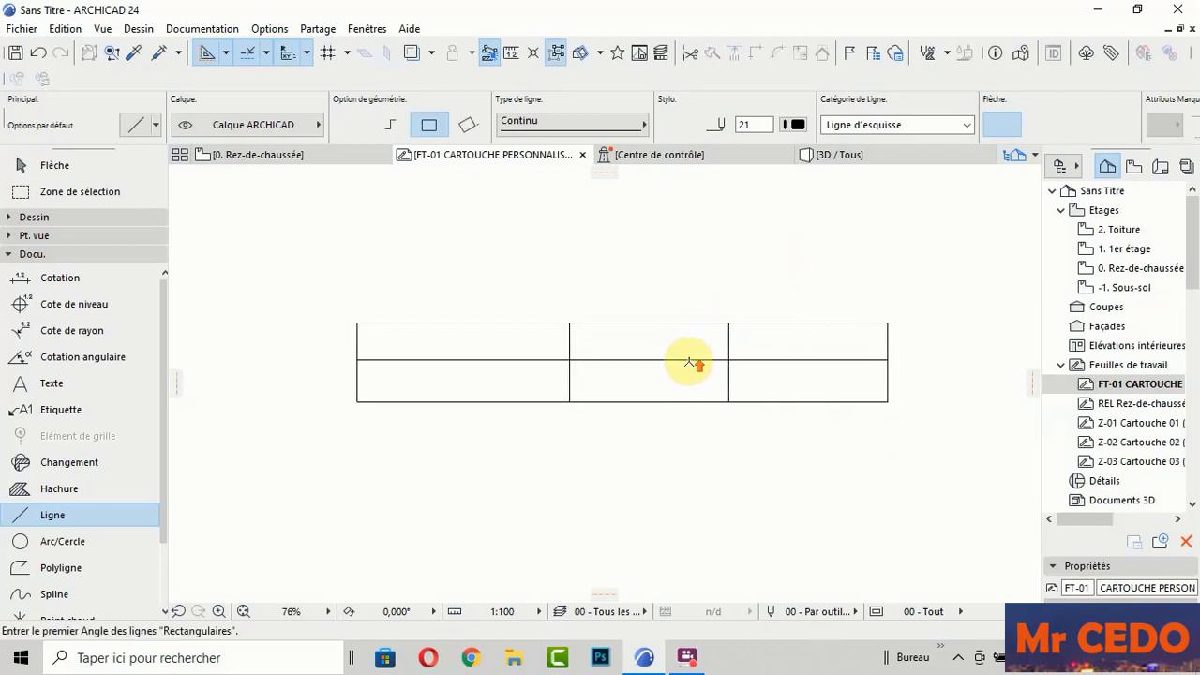
{"action": "scroll", "coordinate": [691, 359], "scroll_direction": "up", "scroll_amount": 1}
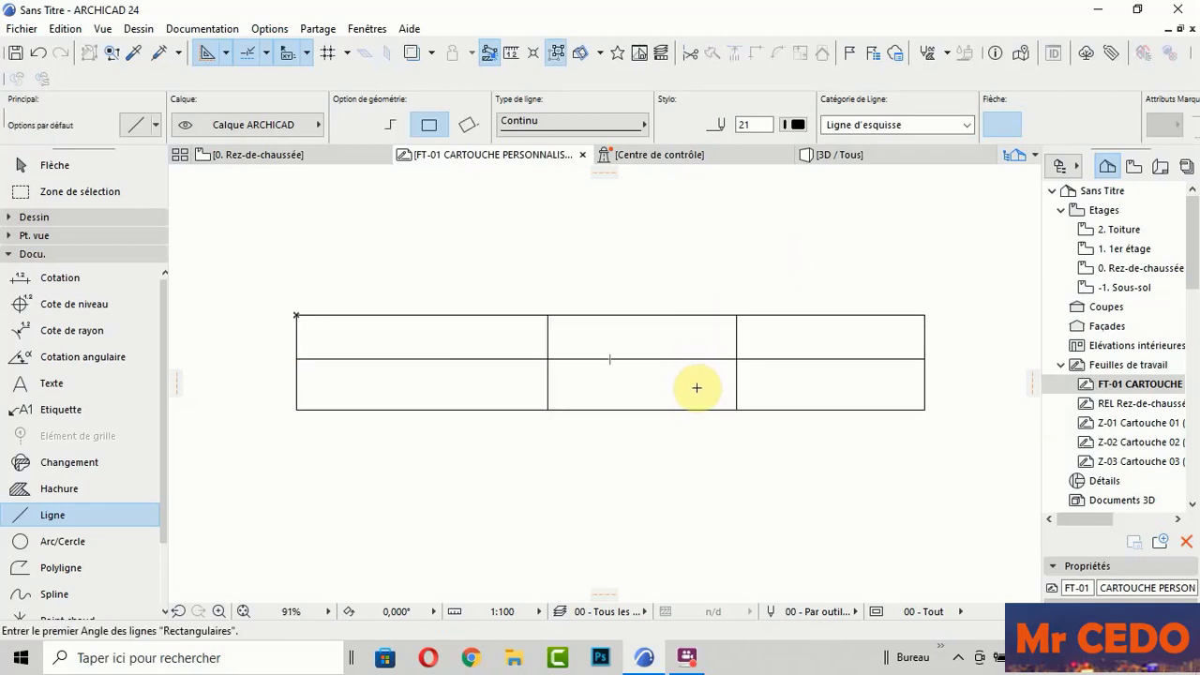
{"action": "scroll", "coordinate": [699, 389], "scroll_direction": "up", "scroll_amount": 2}
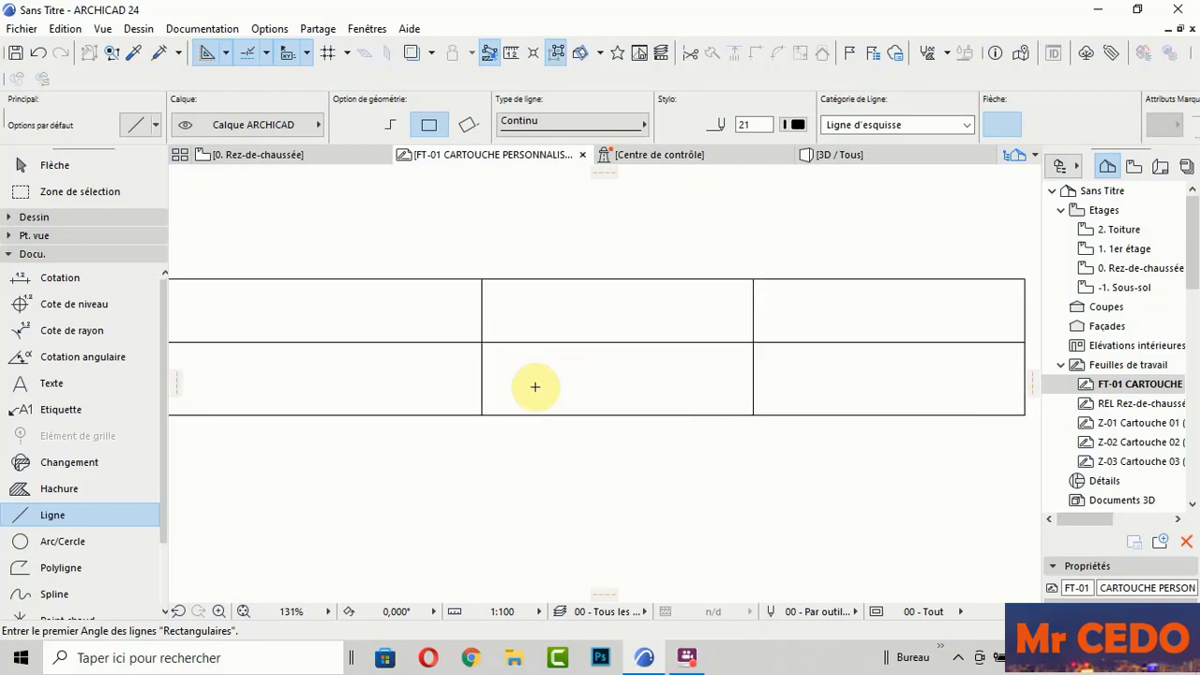
{"action": "left_click", "coordinate": [482, 387], "text": "shift"}
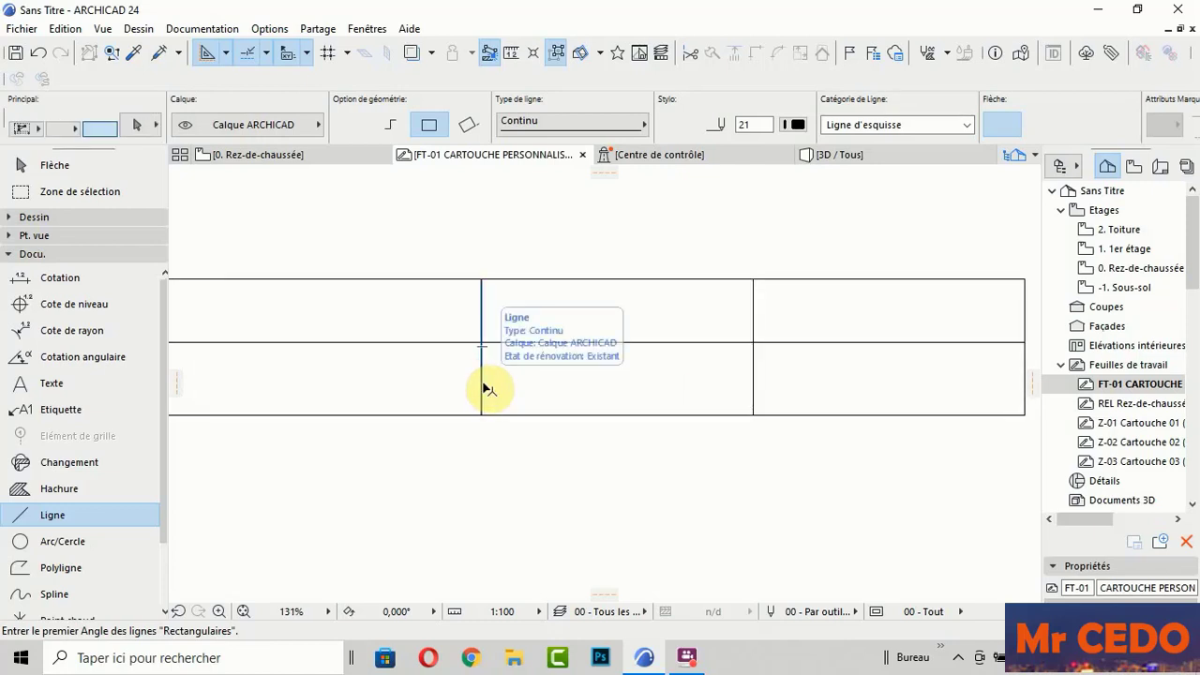
{"action": "right_click", "coordinate": [538, 375]}
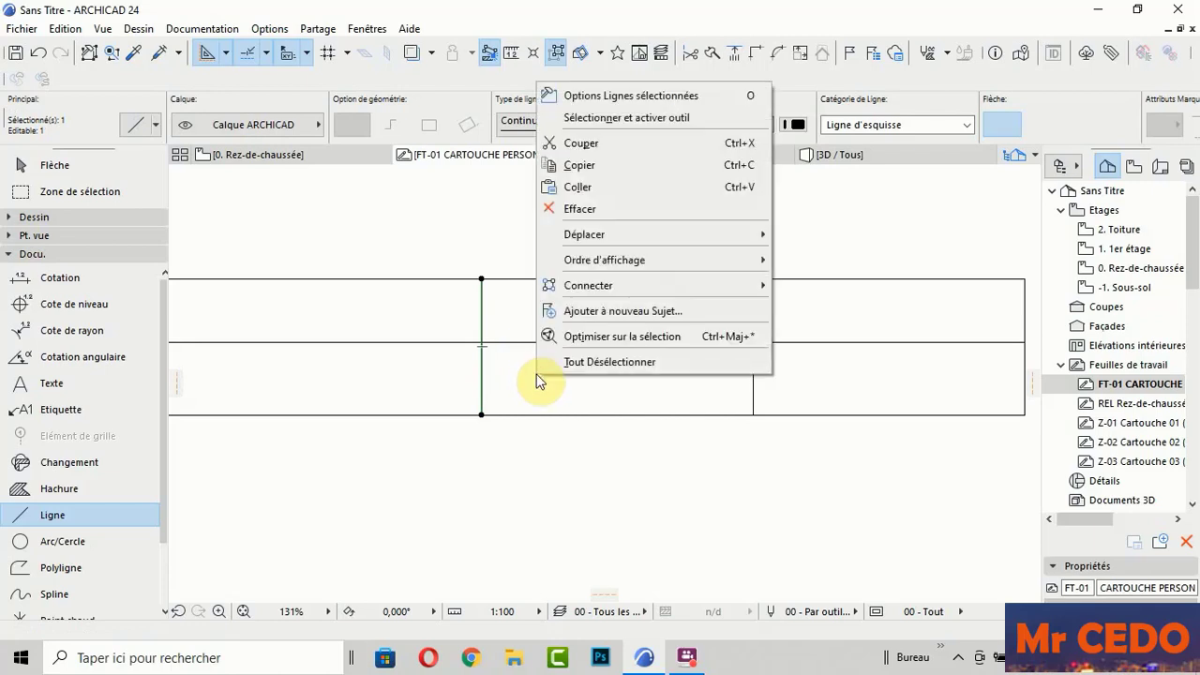
{"action": "mouse_move", "coordinate": [584, 234]}
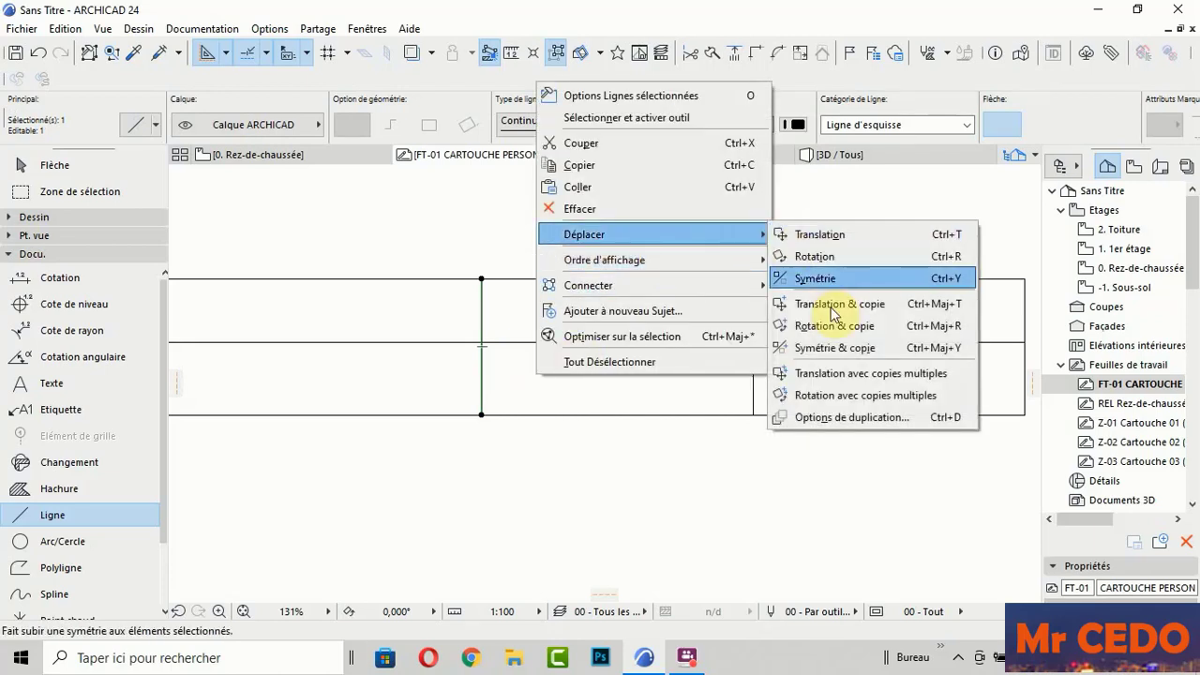
Step: Distribute two evenly spaced vertical dividers between the first two dividers
{"action": "left_click", "coordinate": [849, 418]}
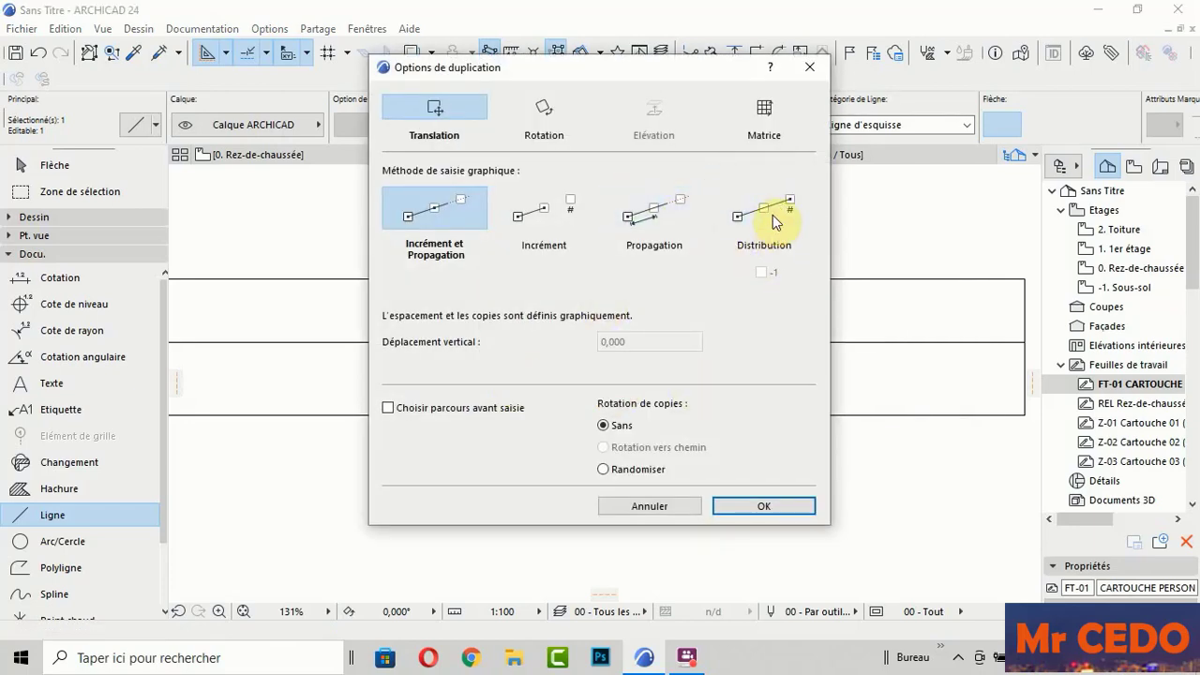
{"action": "left_click", "coordinate": [771, 223]}
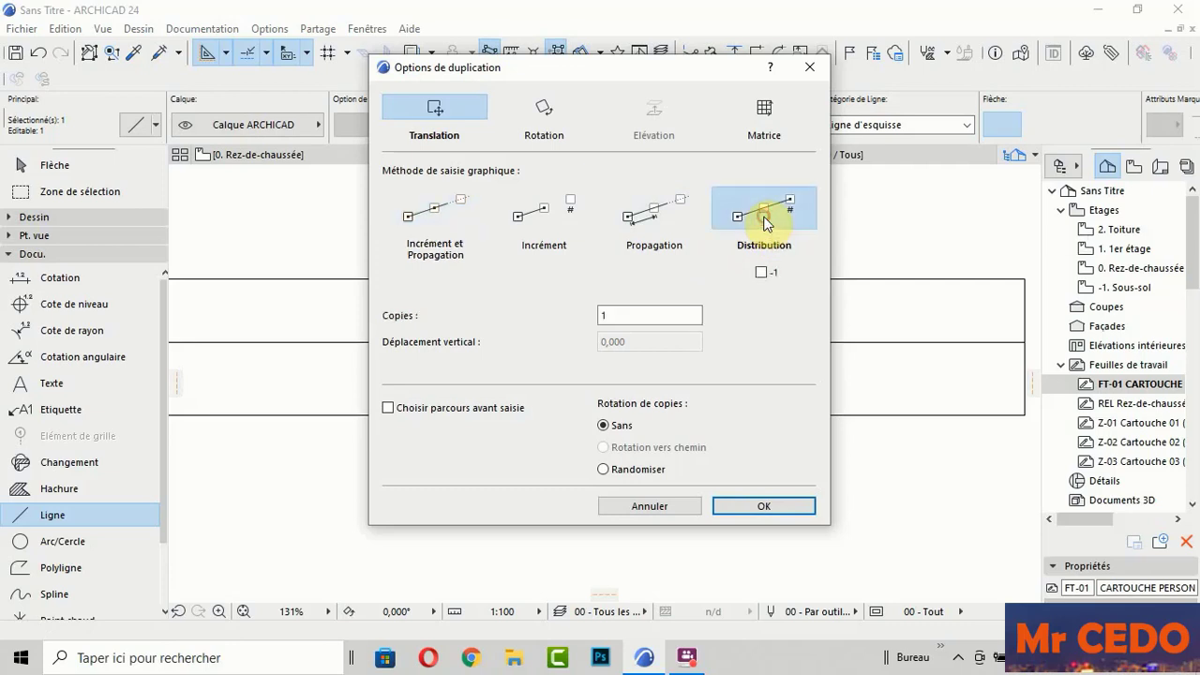
{"action": "double_click", "coordinate": [598, 322]}
{"action": "type", "text": "3"}
{"action": "left_click", "coordinate": [763, 506]}
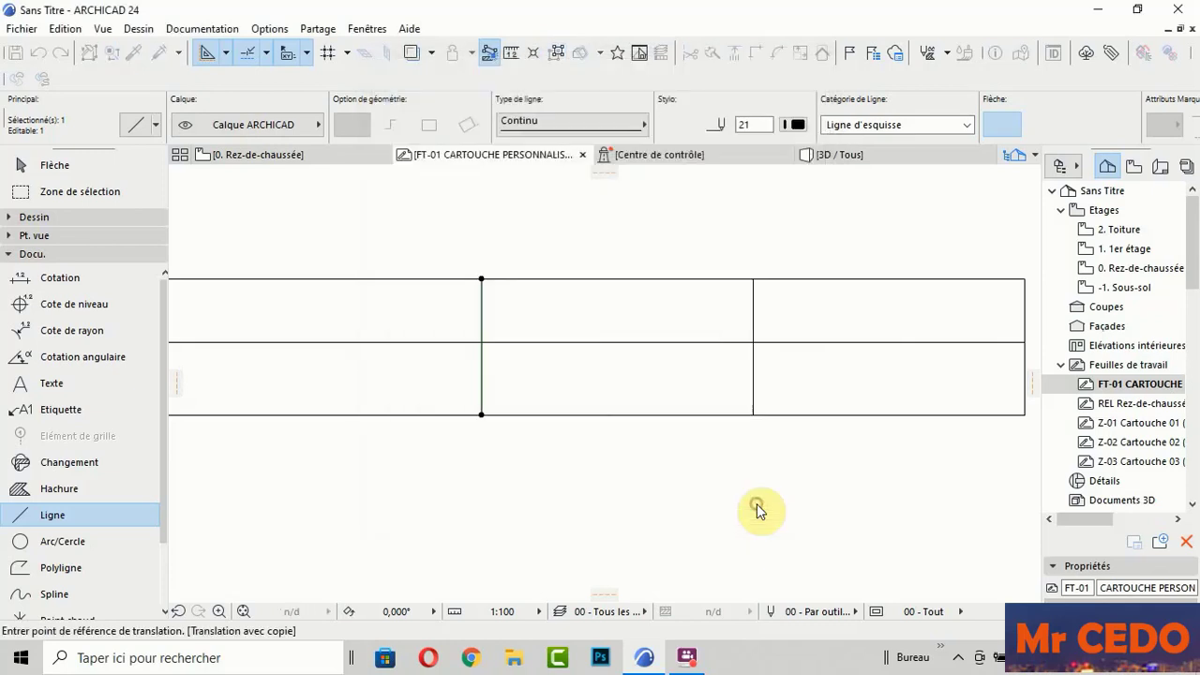
{"action": "scroll", "coordinate": [482, 416], "scroll_direction": "up", "scroll_amount": 2}
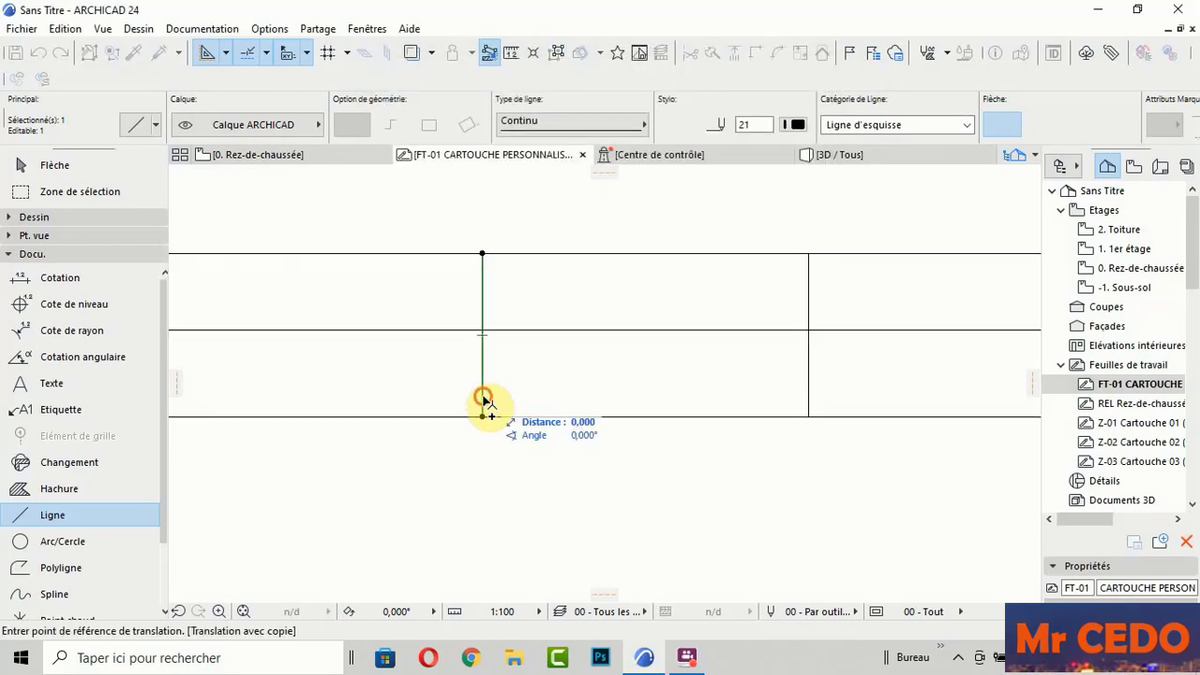
{"action": "left_click", "coordinate": [482, 396]}
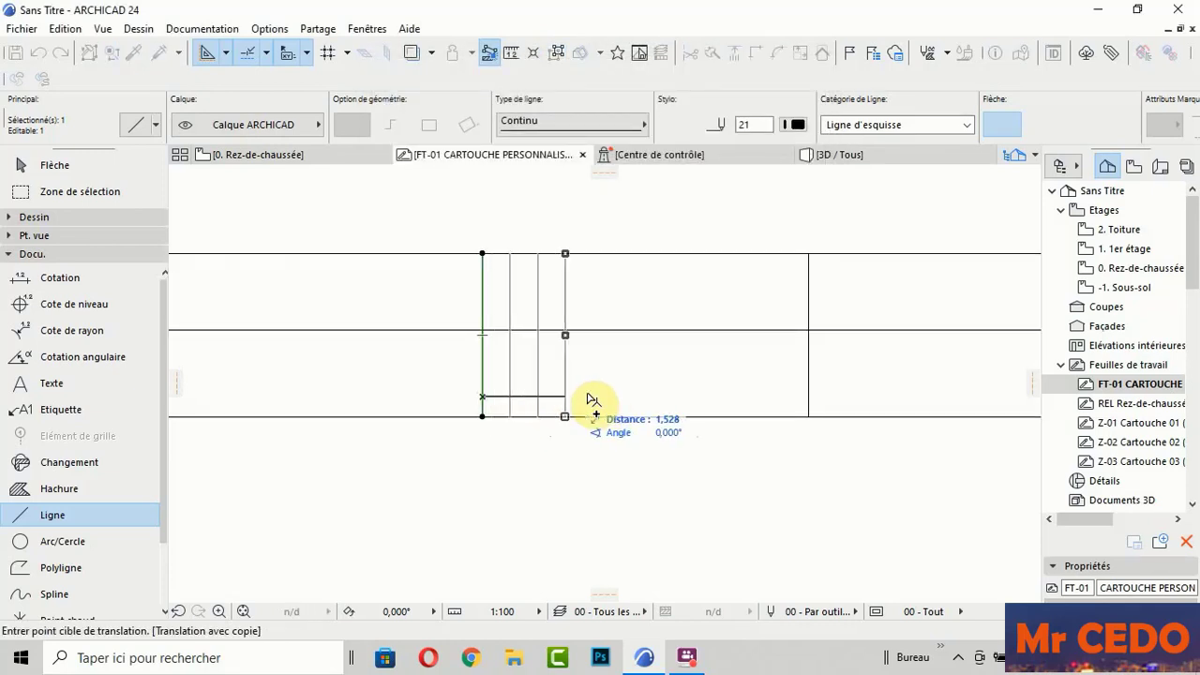
{"action": "left_click", "coordinate": [808, 402]}
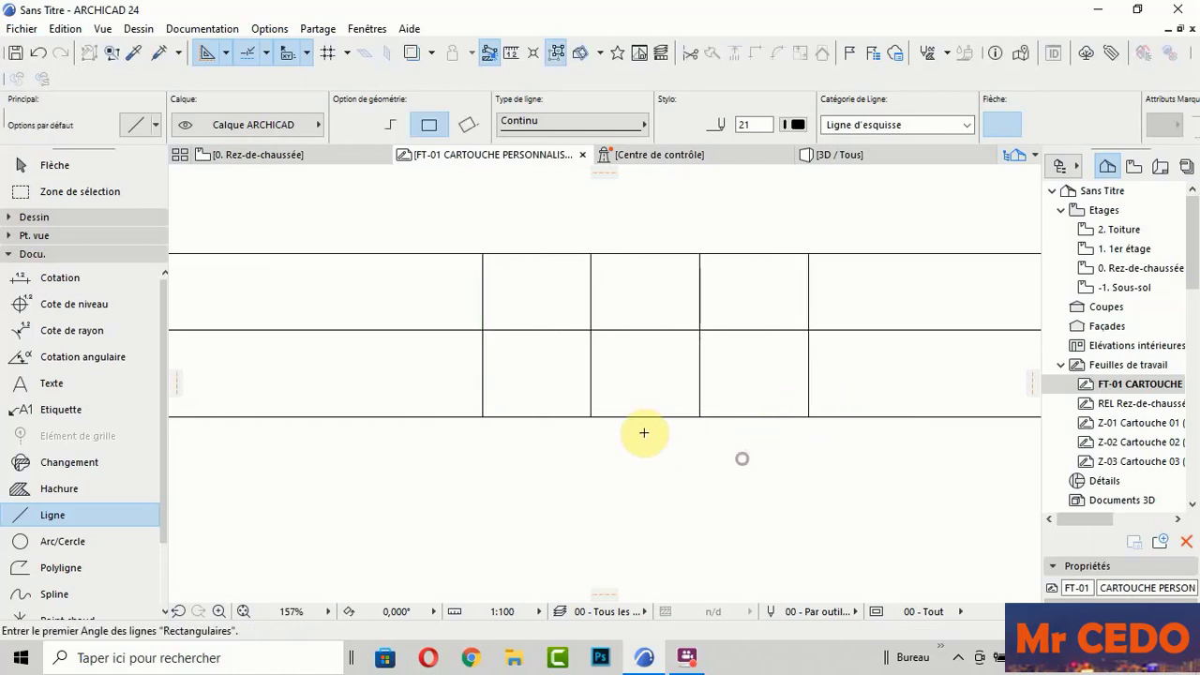
{"action": "scroll", "coordinate": [606, 412], "scroll_direction": "down", "scroll_amount": 5}
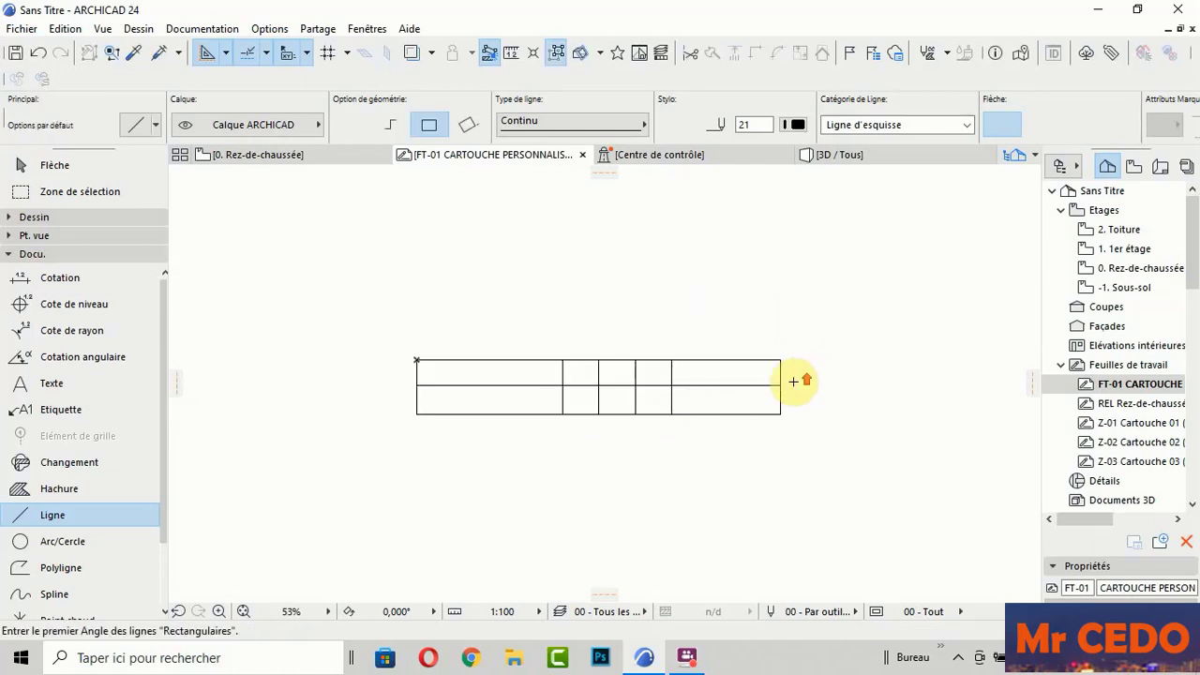
{"action": "scroll", "coordinate": [792, 382], "scroll_direction": "up", "scroll_amount": 5}
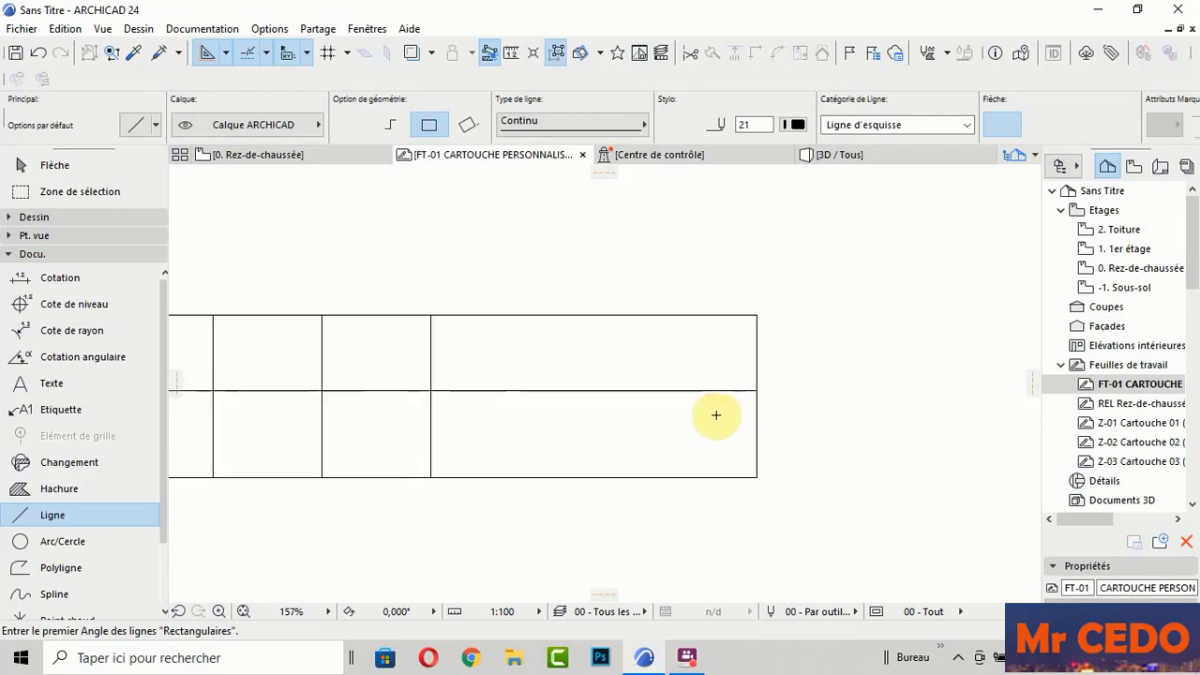
Step: Spread evenly spaced copies of a vertical divider out to the table's right end
{"action": "left_click", "coordinate": [434, 444], "text": "shift"}
{"action": "right_click", "coordinate": [512, 255]}
{"action": "mouse_move", "coordinate": [560, 407]}
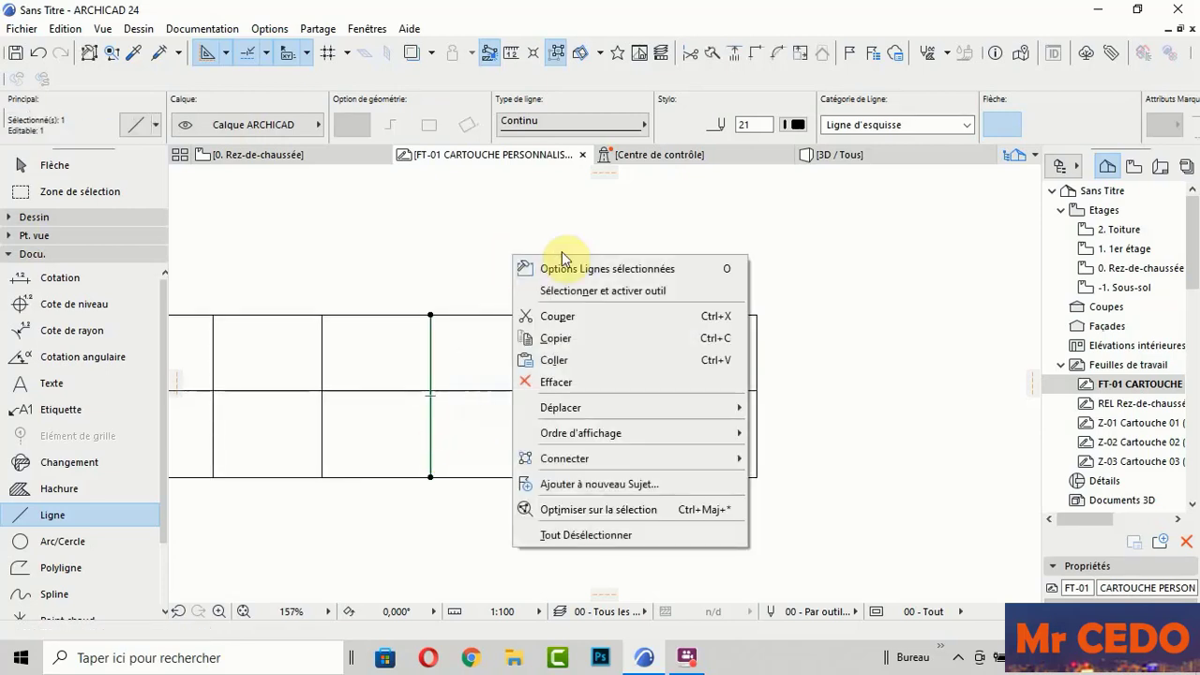
{"action": "left_click", "coordinate": [829, 590]}
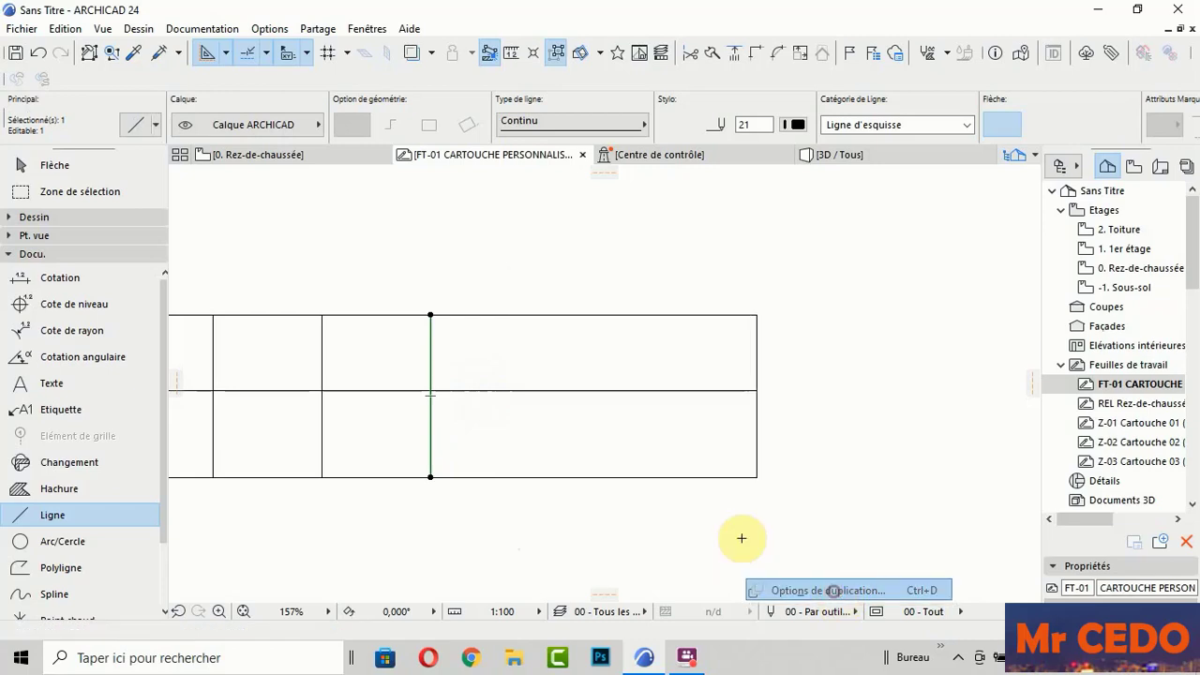
{"action": "left_click", "coordinate": [766, 507]}
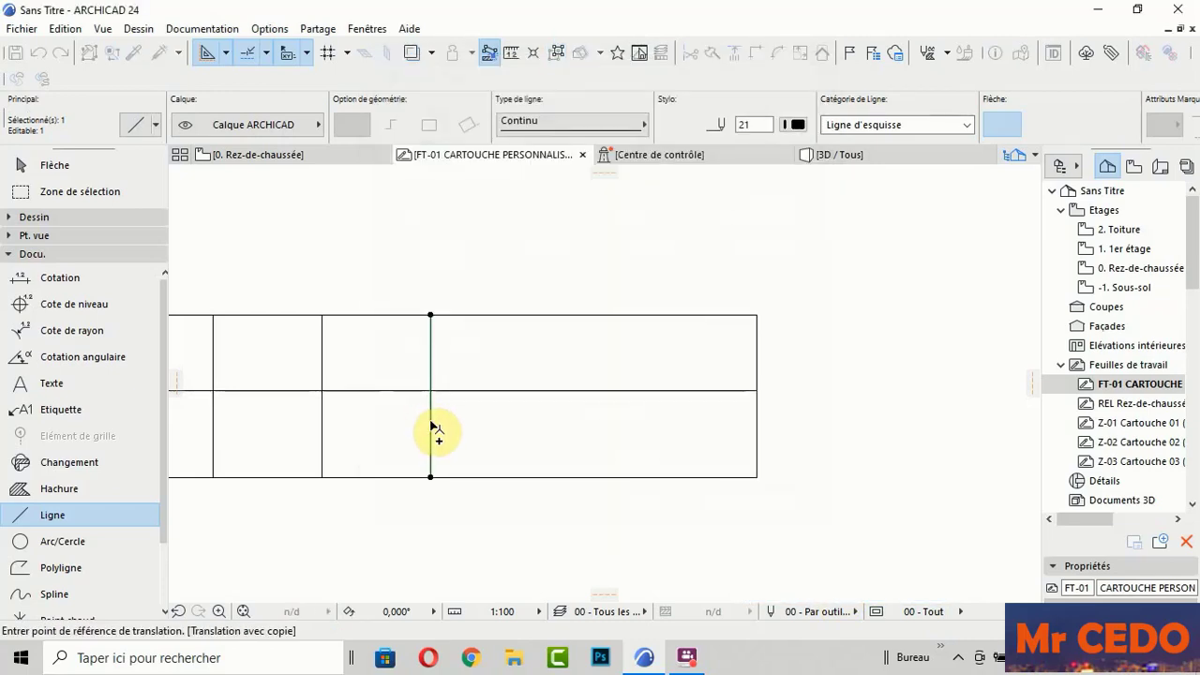
{"action": "left_click", "coordinate": [430, 421]}
{"action": "left_click", "coordinate": [756, 424]}
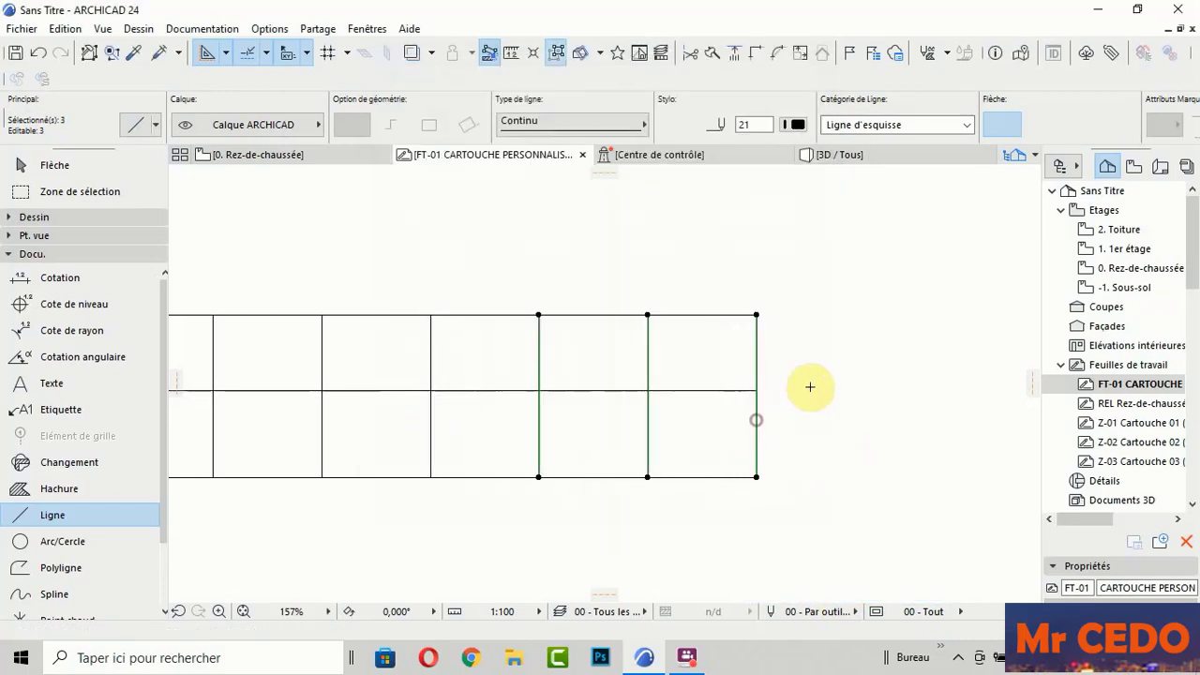
{"action": "scroll", "coordinate": [720, 322], "scroll_direction": "down", "scroll_amount": 3}
{"action": "scroll", "coordinate": [651, 351], "scroll_direction": "down", "scroll_amount": 1}
{"action": "scroll", "coordinate": [587, 352], "scroll_direction": "up", "scroll_amount": 1}
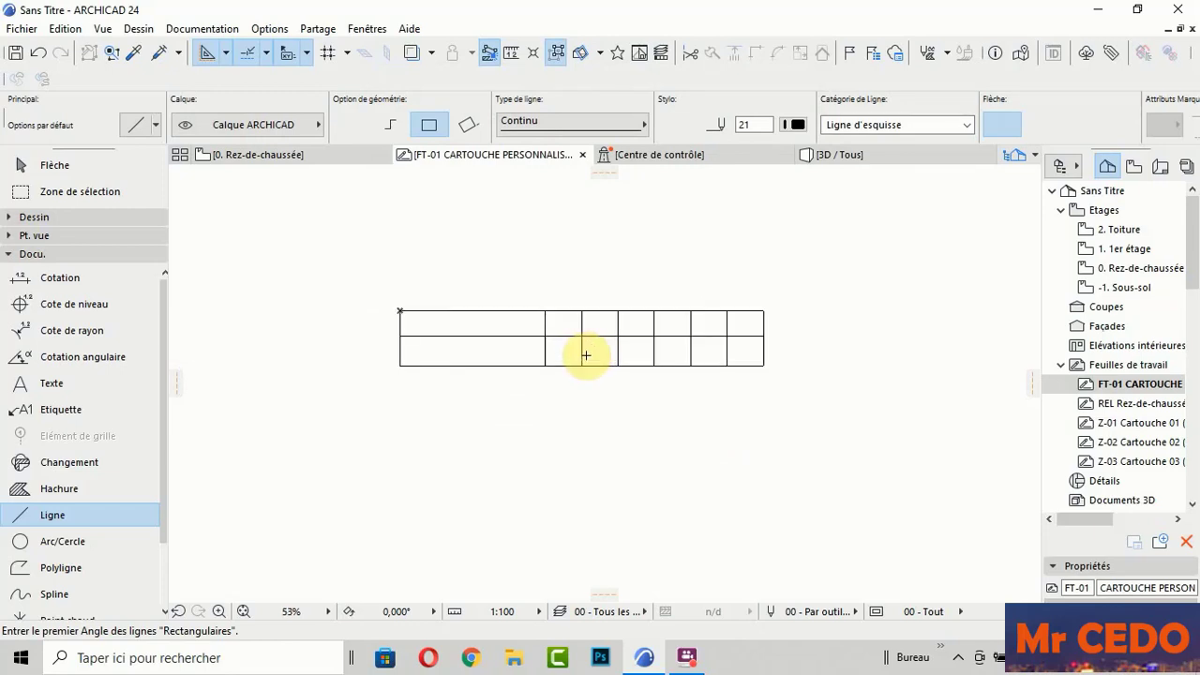
{"action": "scroll", "coordinate": [532, 338], "scroll_direction": "up", "scroll_amount": 5}
{"action": "scroll", "coordinate": [528, 361], "scroll_direction": "down", "scroll_amount": 1}
{"action": "scroll", "coordinate": [469, 385], "scroll_direction": "down", "scroll_amount": 2}
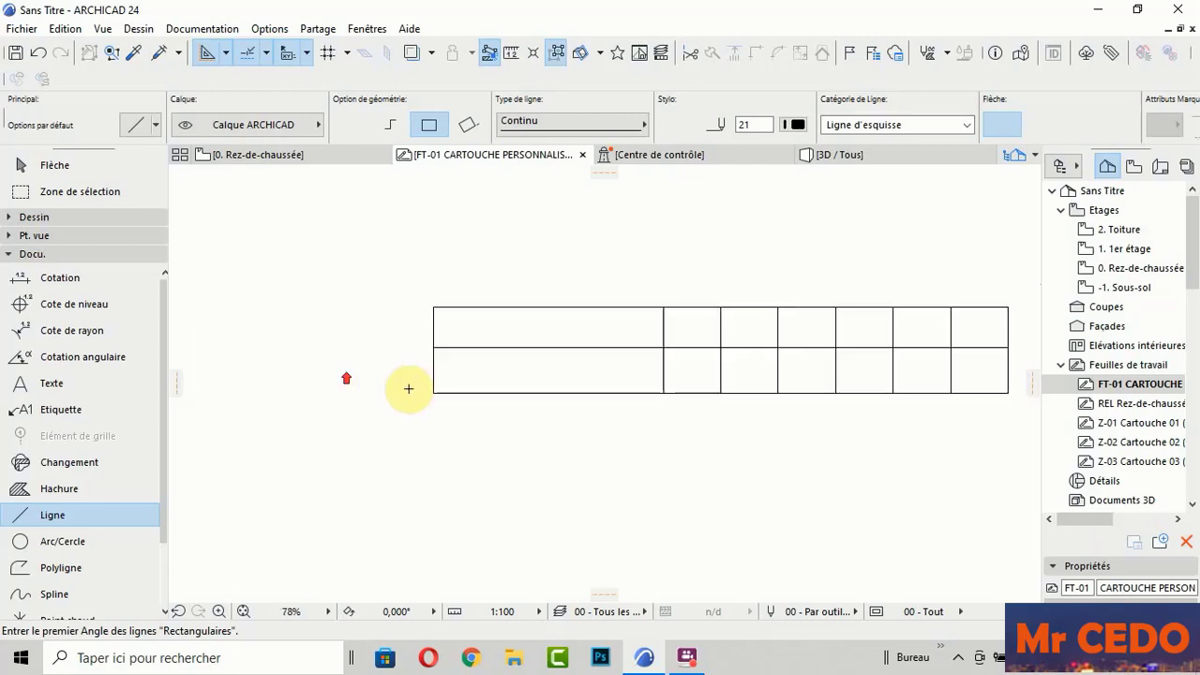
{"action": "scroll", "coordinate": [375, 357], "scroll_direction": "up", "scroll_amount": 2}
{"action": "scroll", "coordinate": [281, 347], "scroll_direction": "up", "scroll_amount": 2}
{"action": "scroll", "coordinate": [225, 345], "scroll_direction": "up", "scroll_amount": 1}
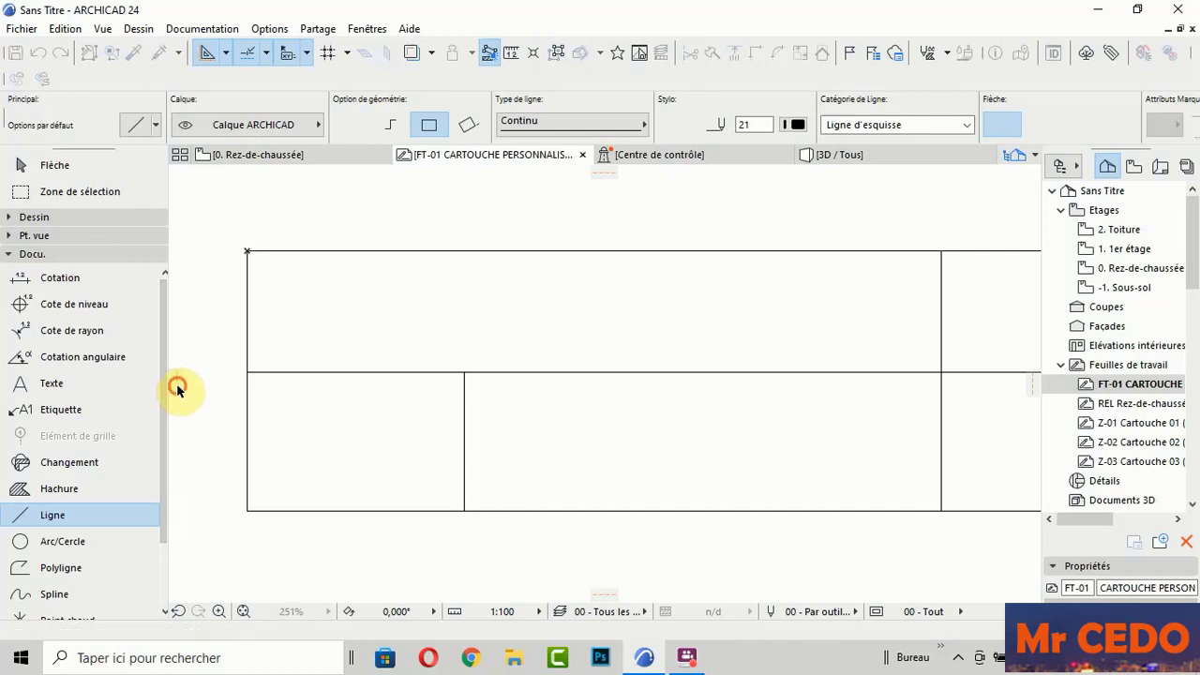
Step: Drag out a vertical guide line and offset it from the table's left edge
{"action": "mouse_move", "coordinate": [178, 391]}
{"action": "left_mouse_down"}
{"action": "mouse_move", "coordinate": [235, 384]}
{"action": "mouse_move", "coordinate": [172, 391]}
{"action": "left_mouse_up"}
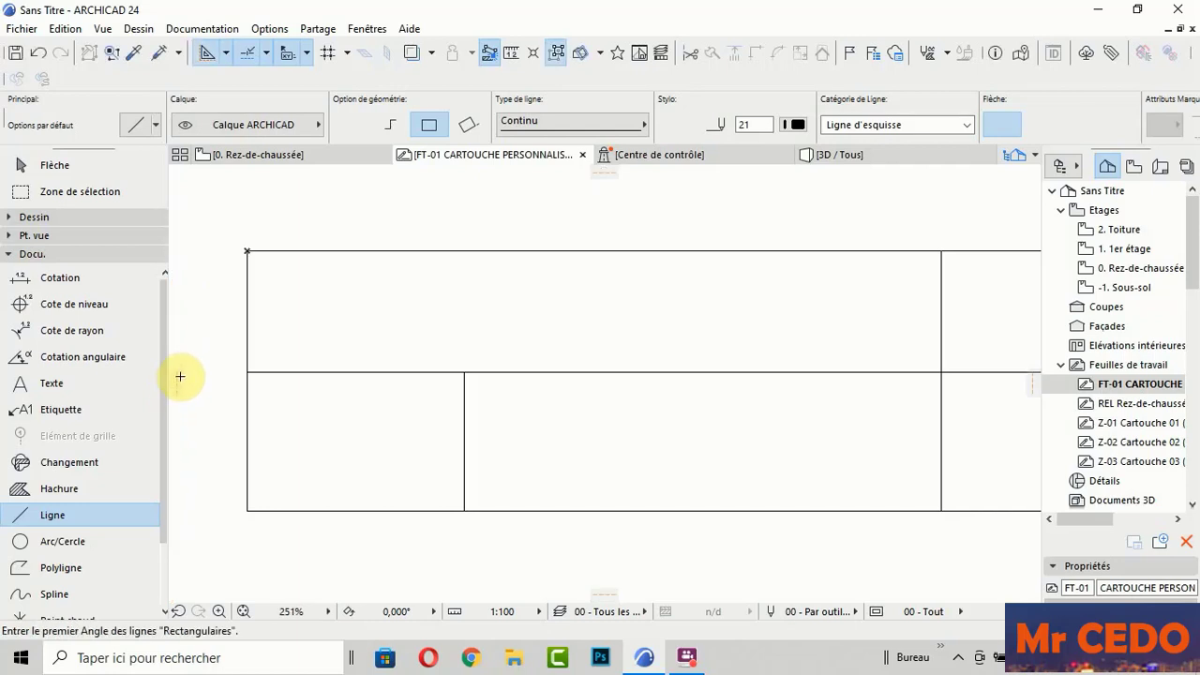
{"action": "scroll", "coordinate": [175, 400], "scroll_direction": "up", "scroll_amount": 1}
{"action": "scroll", "coordinate": [174, 400], "scroll_direction": "down", "scroll_amount": 1}
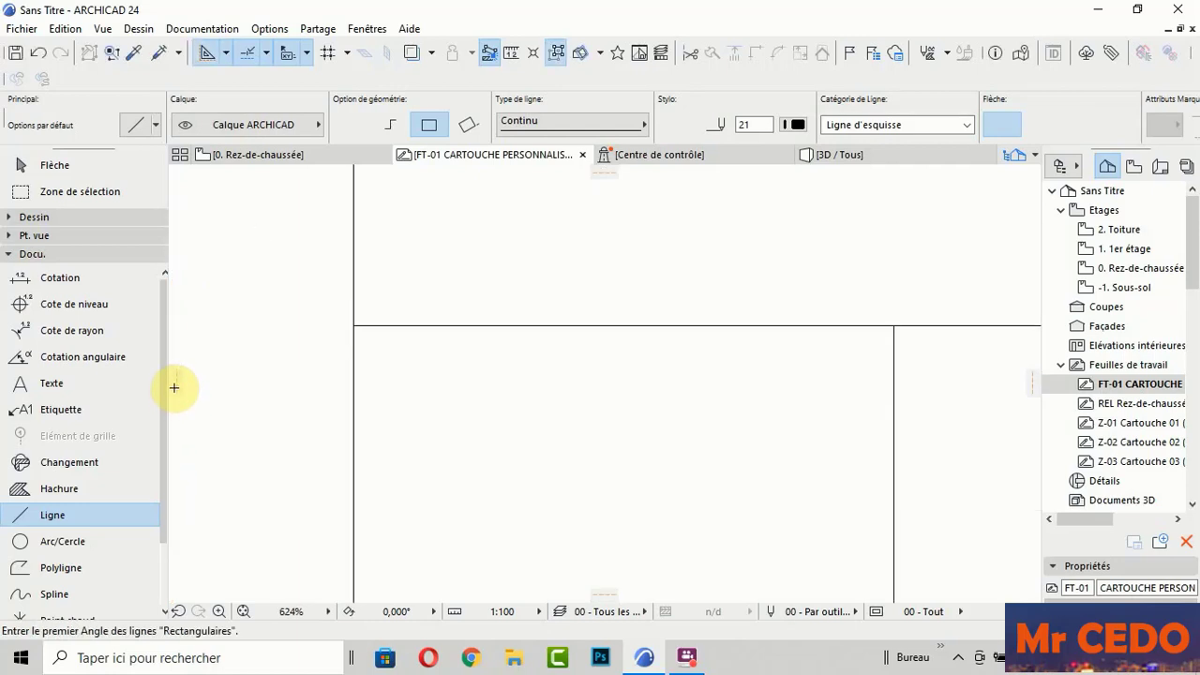
{"action": "scroll", "coordinate": [176, 394], "scroll_direction": "down", "scroll_amount": 1}
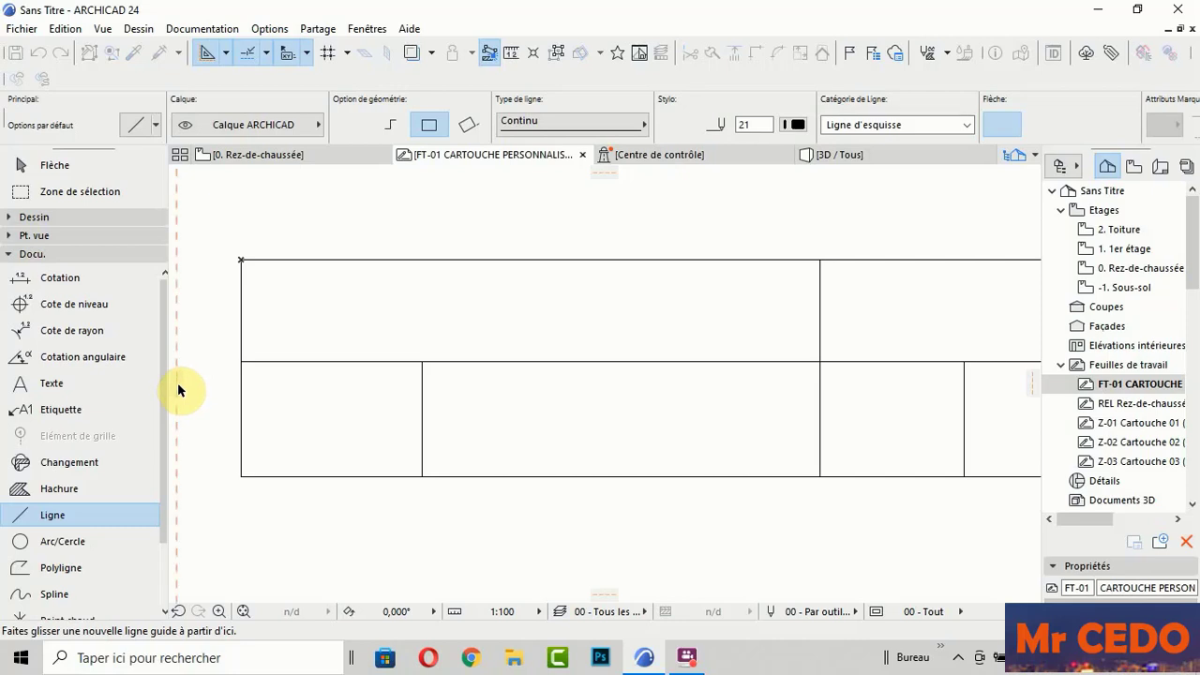
{"action": "left_click_drag", "start_coordinate": [178, 390], "coordinate": [241, 394]}
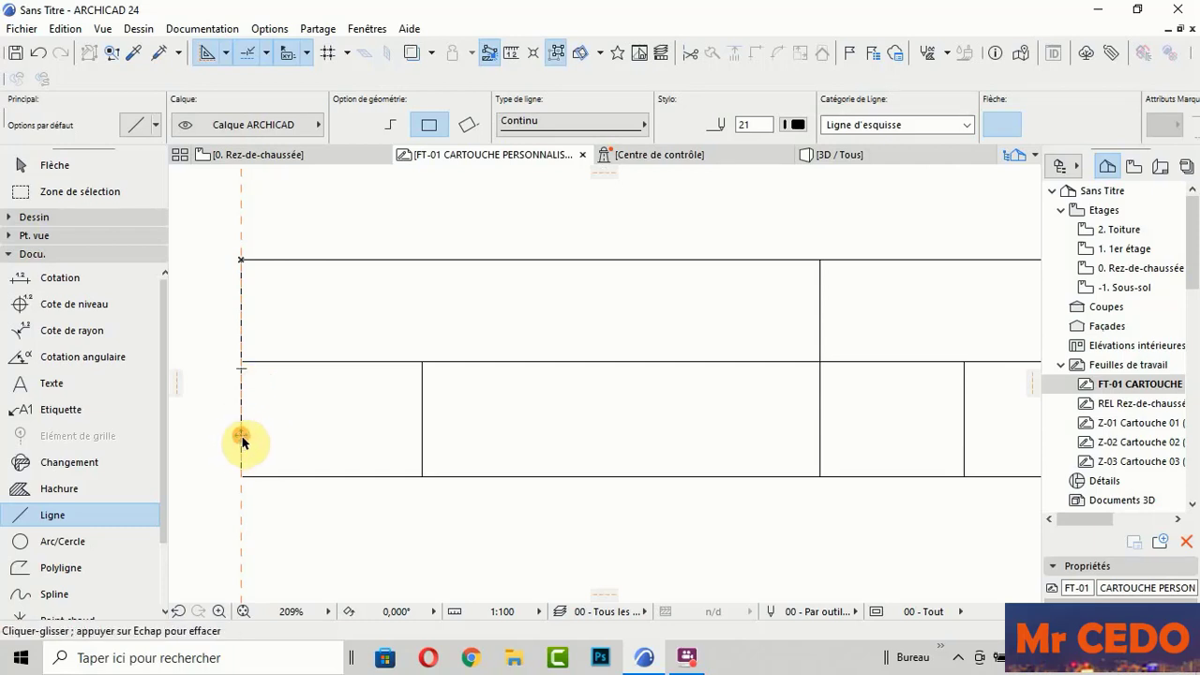
{"action": "mouse_move", "coordinate": [241, 441]}
{"action": "left_mouse_down"}
{"action": "mouse_move", "coordinate": [263, 441]}
{"action": "mouse_move", "coordinate": [241, 445]}
{"action": "mouse_move", "coordinate": [254, 447]}
{"action": "left_mouse_up"}
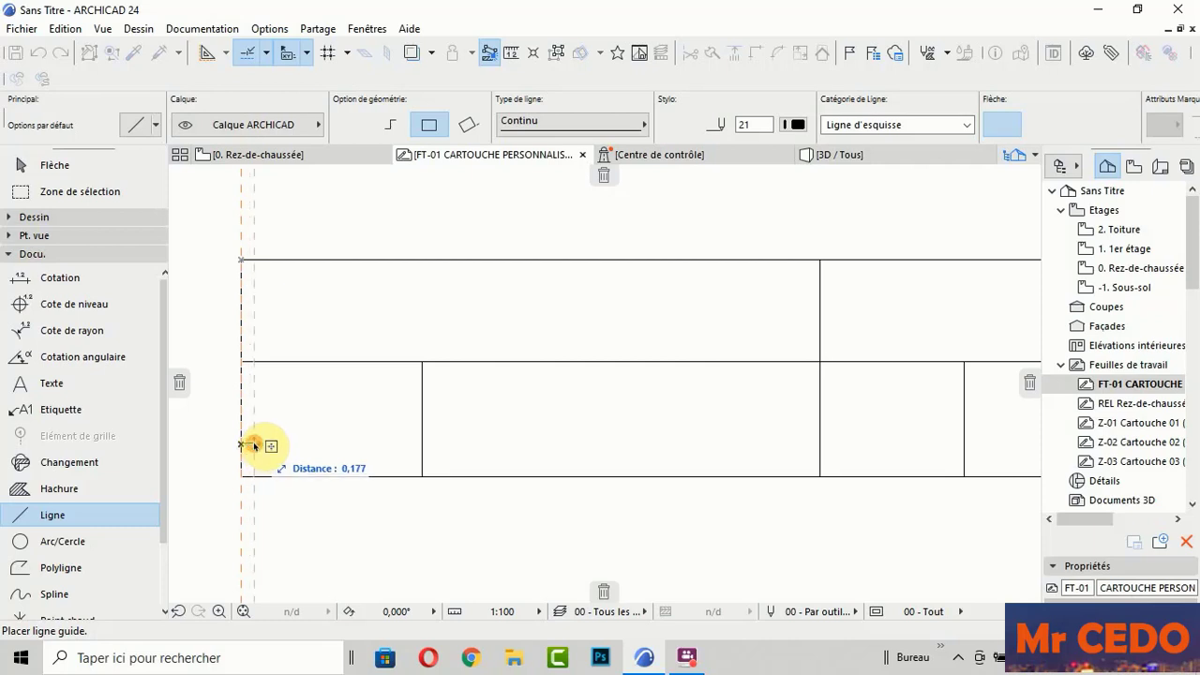
{"action": "type", "text": "0,5"}
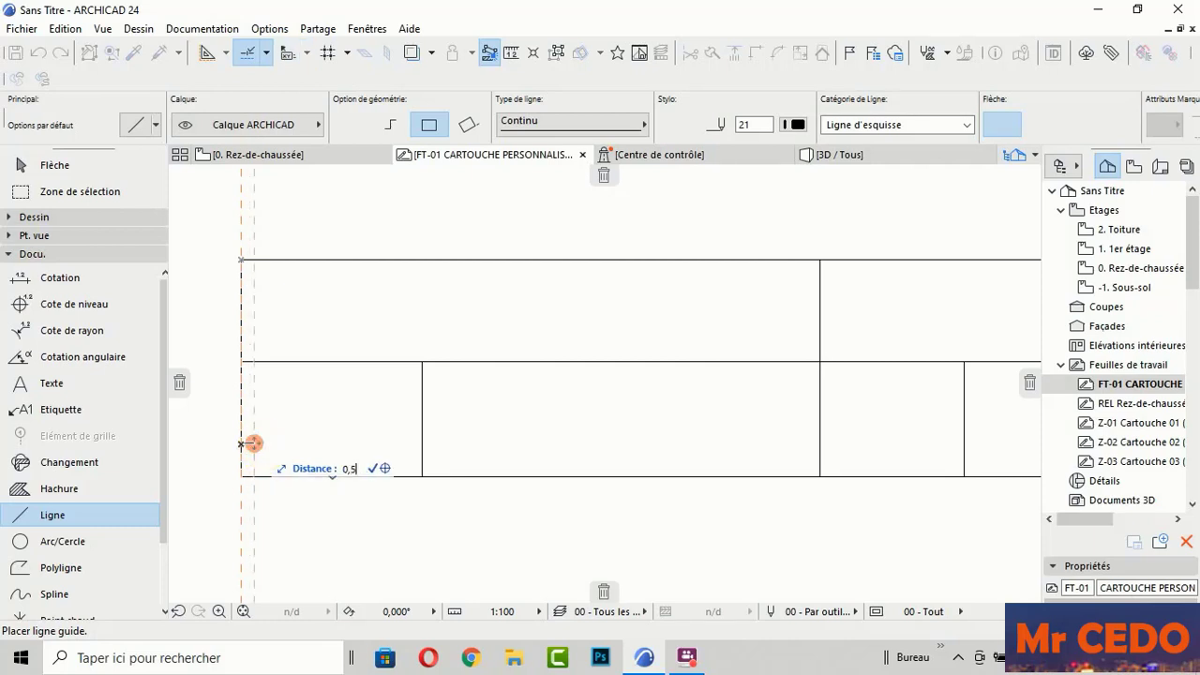
{"action": "key", "text": "Return"}
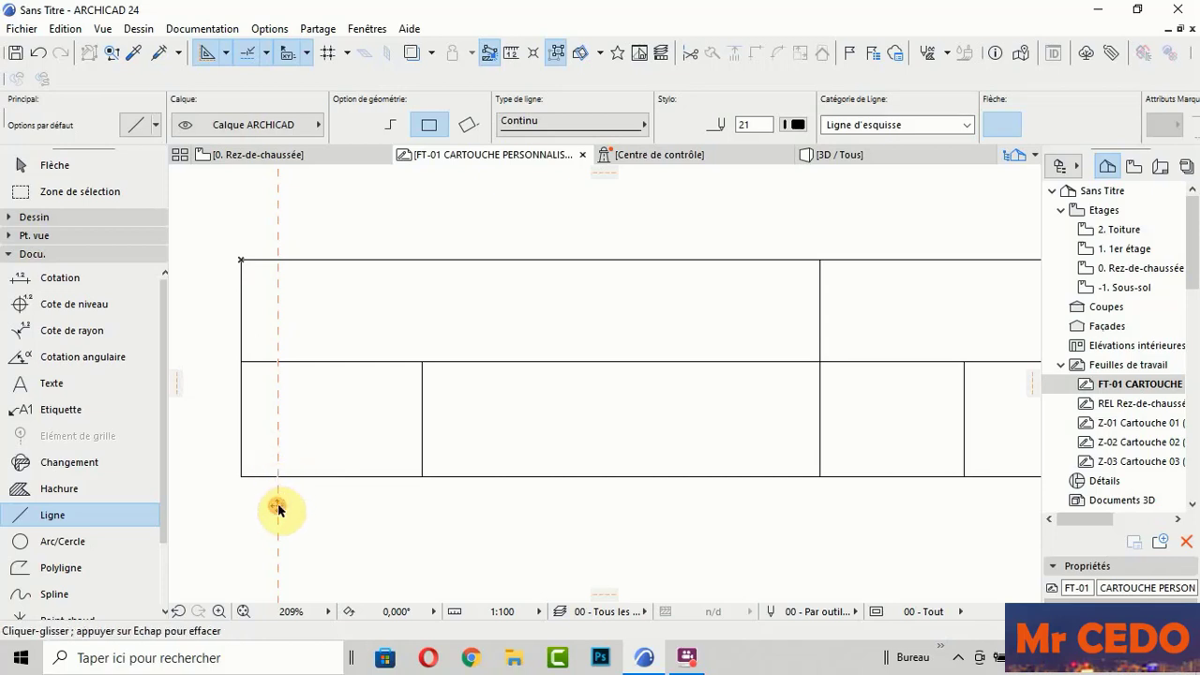
Step: Discard the extra guide and place a guide line 0,1 inside the left edge
{"action": "left_click_drag", "start_coordinate": [278, 506], "coordinate": [241, 506]}
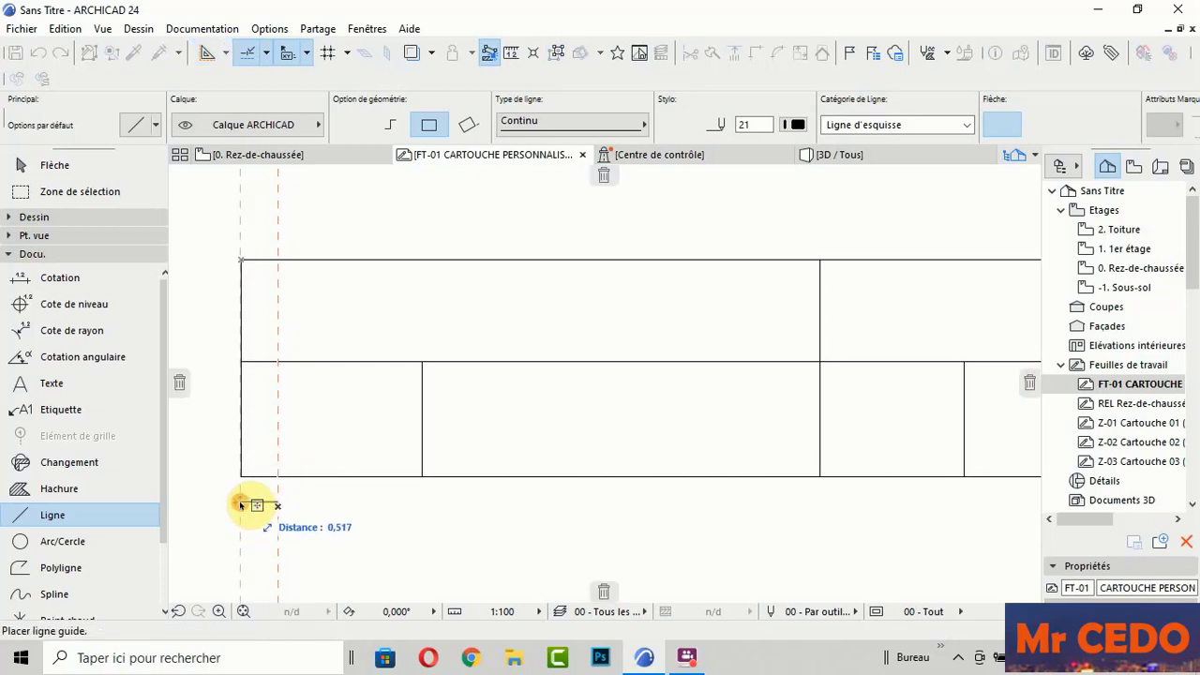
{"action": "left_click_drag", "start_coordinate": [241, 505], "coordinate": [242, 504]}
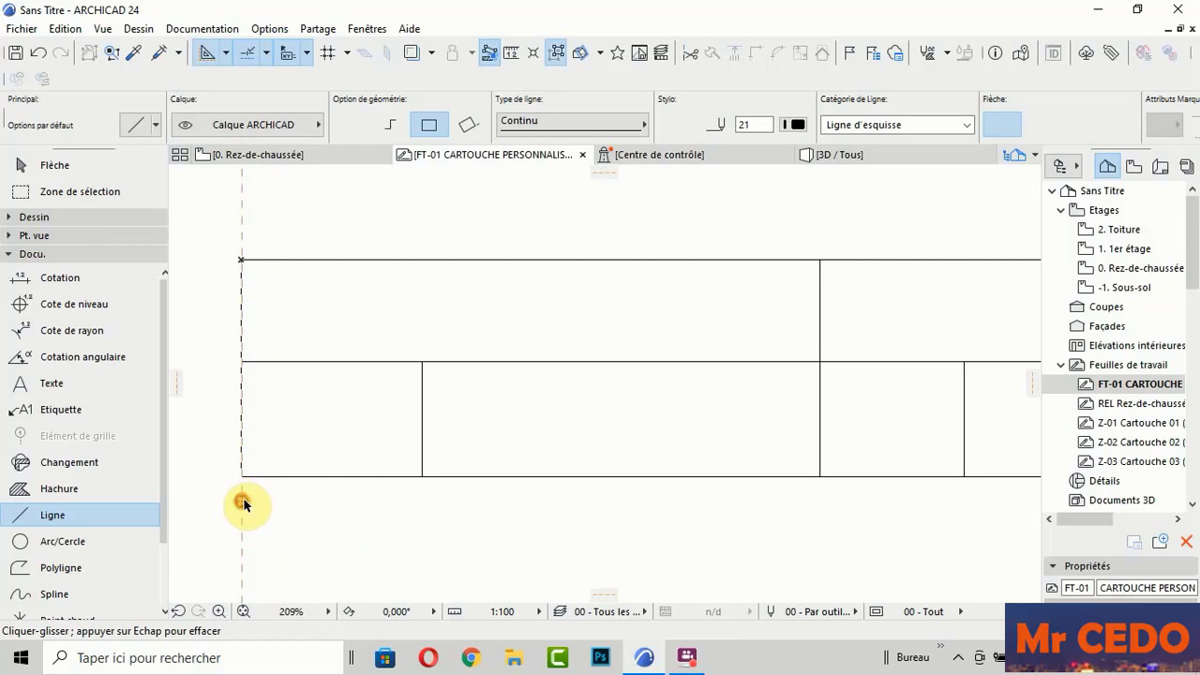
{"action": "left_click_drag", "start_coordinate": [242, 504], "coordinate": [254, 506]}
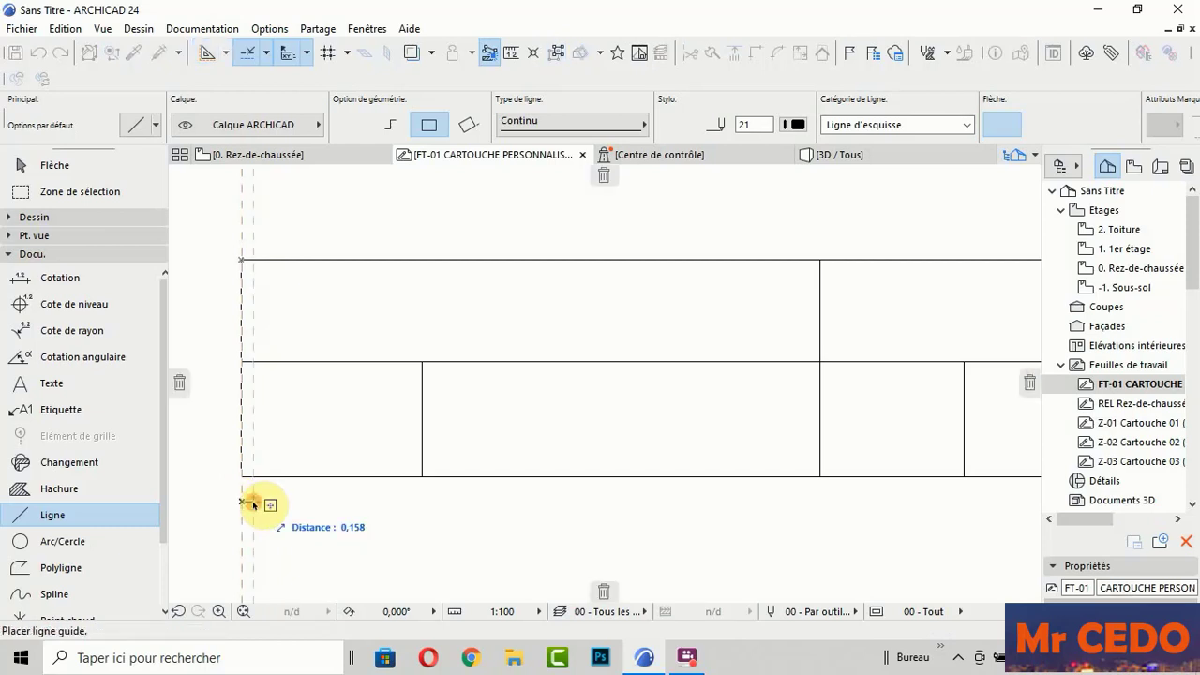
{"action": "type", "text": "0,1"}
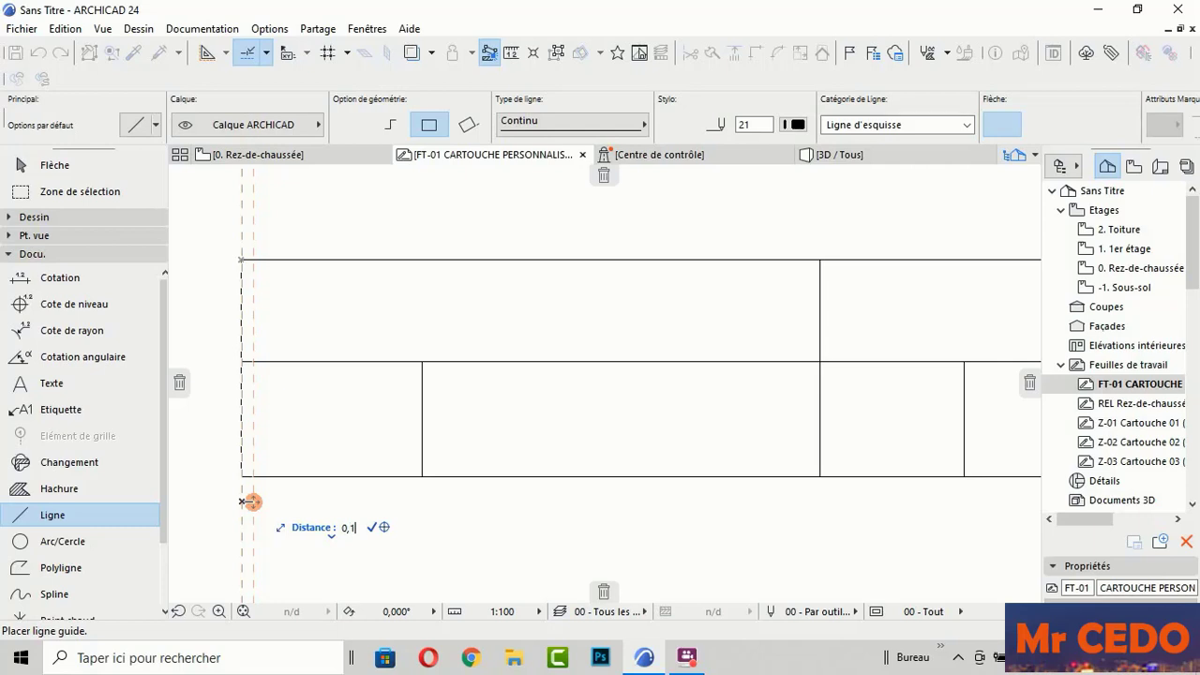
{"action": "key", "text": "Return"}
{"action": "scroll", "coordinate": [274, 507], "scroll_direction": "down", "scroll_amount": 3}
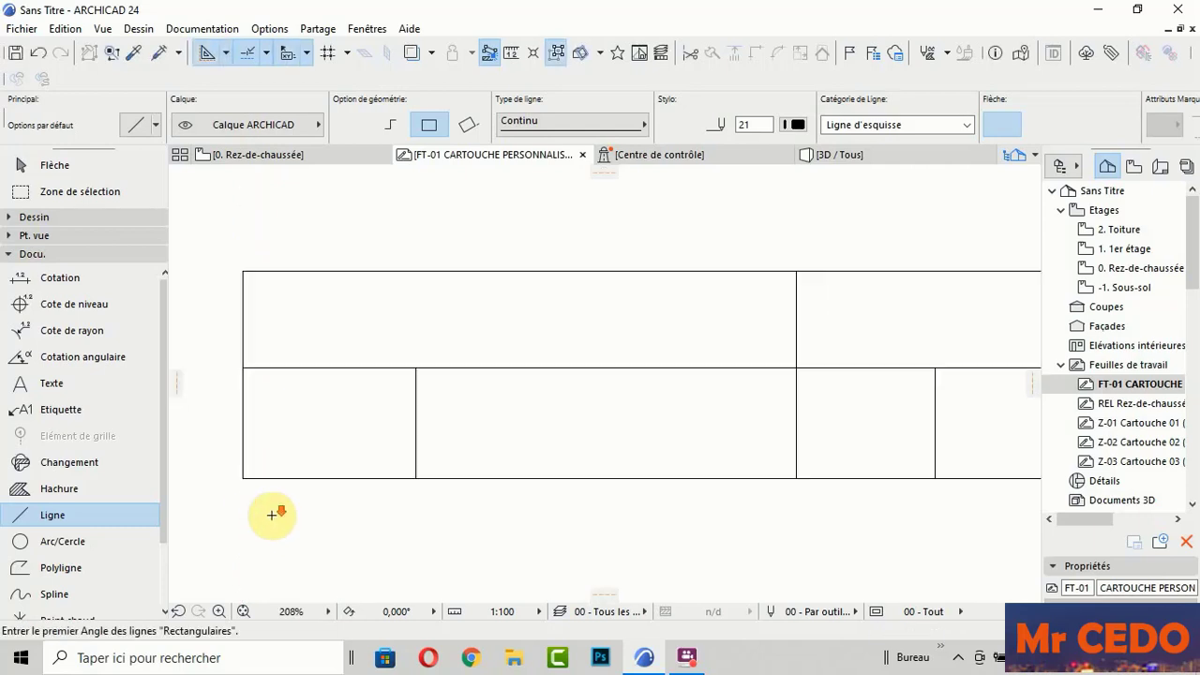
{"action": "scroll", "coordinate": [282, 423], "scroll_direction": "up", "scroll_amount": 3}
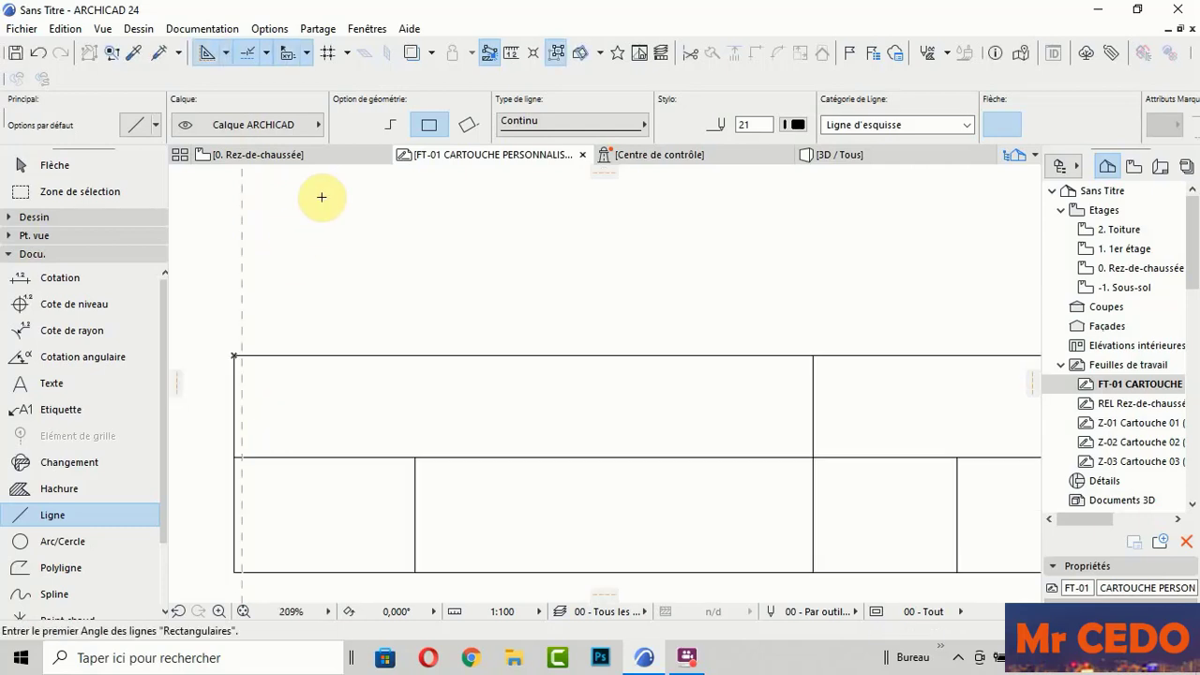
Step: Drag a horizontal guide line down into the title block to mark a text margin
{"action": "mouse_move", "coordinate": [604, 171]}
{"action": "left_mouse_down"}
{"action": "mouse_move", "coordinate": [622, 355]}
{"action": "mouse_move", "coordinate": [575, 378]}
{"action": "left_mouse_up"}
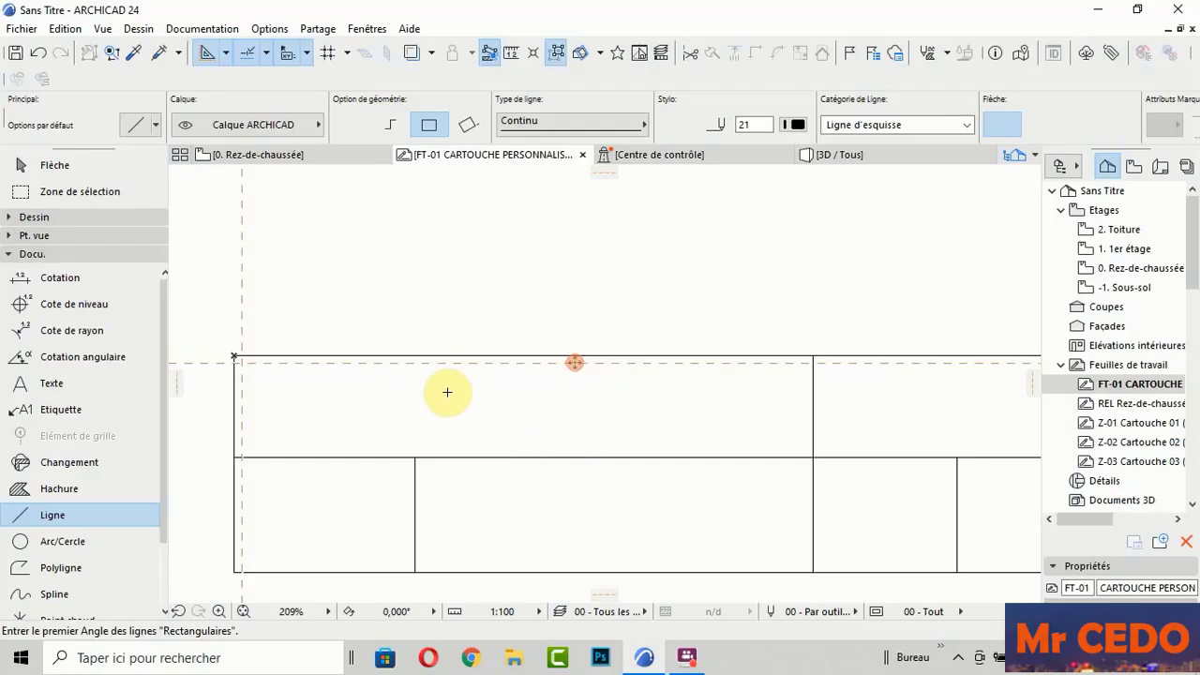
{"action": "scroll", "coordinate": [448, 388], "scroll_direction": "down", "scroll_amount": 3}
{"action": "scroll", "coordinate": [785, 375], "scroll_direction": "down", "scroll_amount": 1}
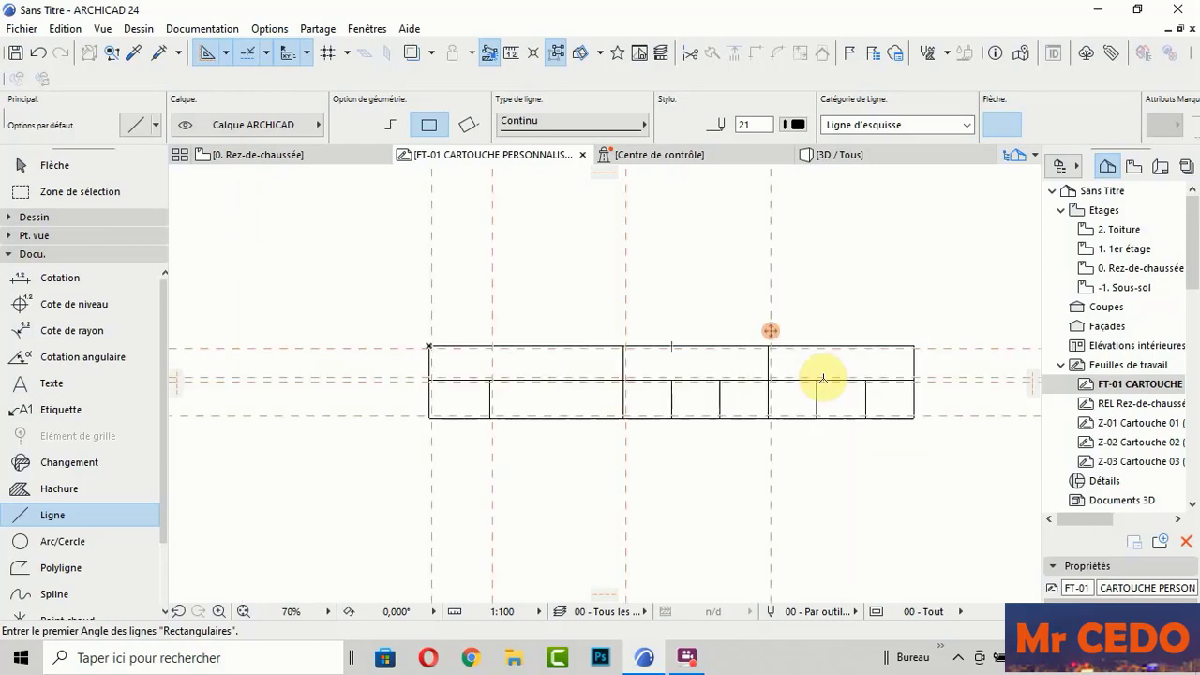
{"action": "scroll", "coordinate": [500, 416], "scroll_direction": "up", "scroll_amount": 2}
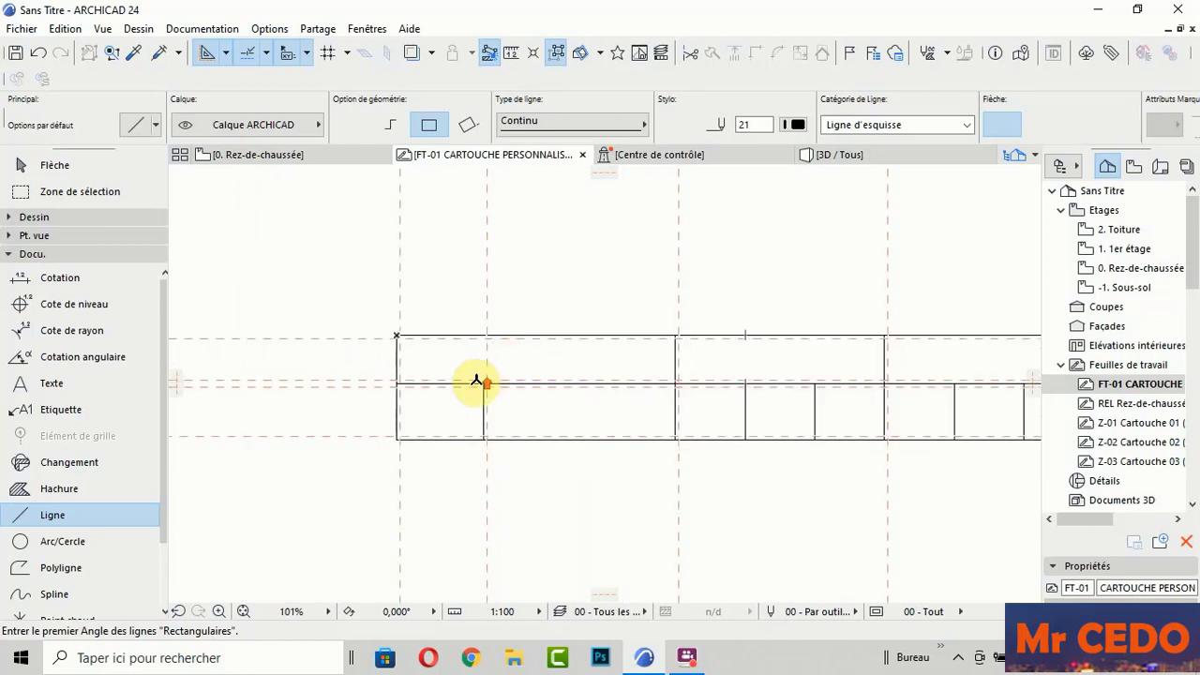
{"action": "scroll", "coordinate": [480, 380], "scroll_direction": "up", "scroll_amount": 1}
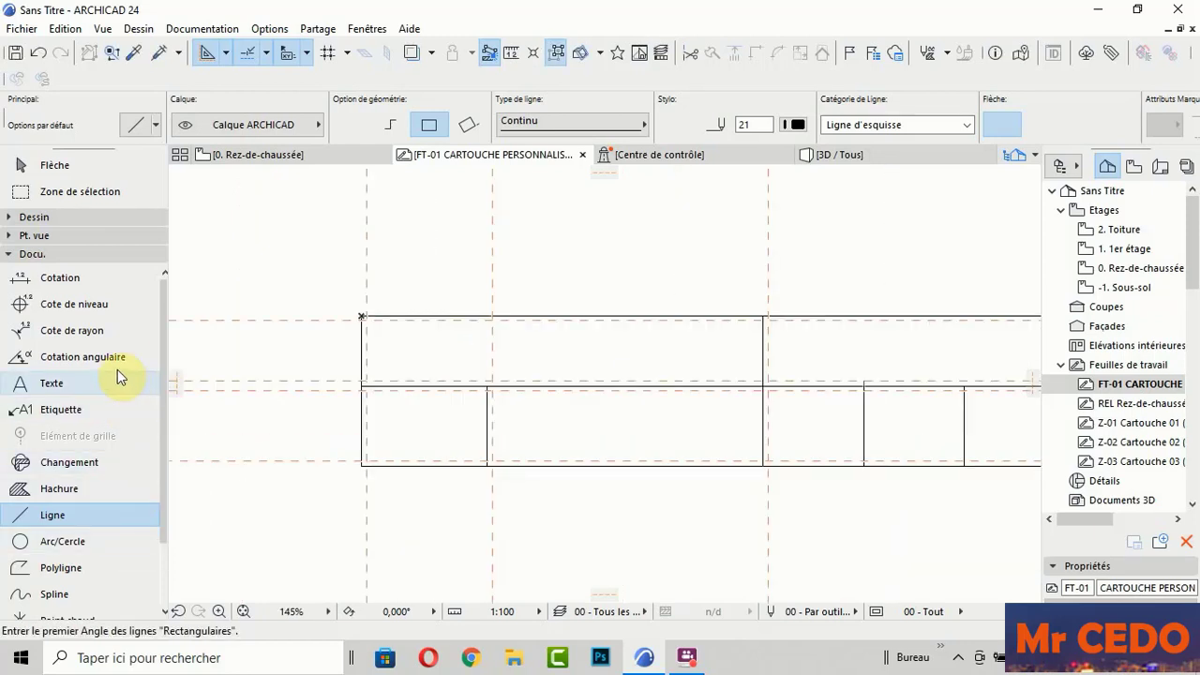
Step: Write the text 'Ouvrage' in Arial 2,00 mm in the title block's top-left cell
{"action": "left_click", "coordinate": [51, 384]}
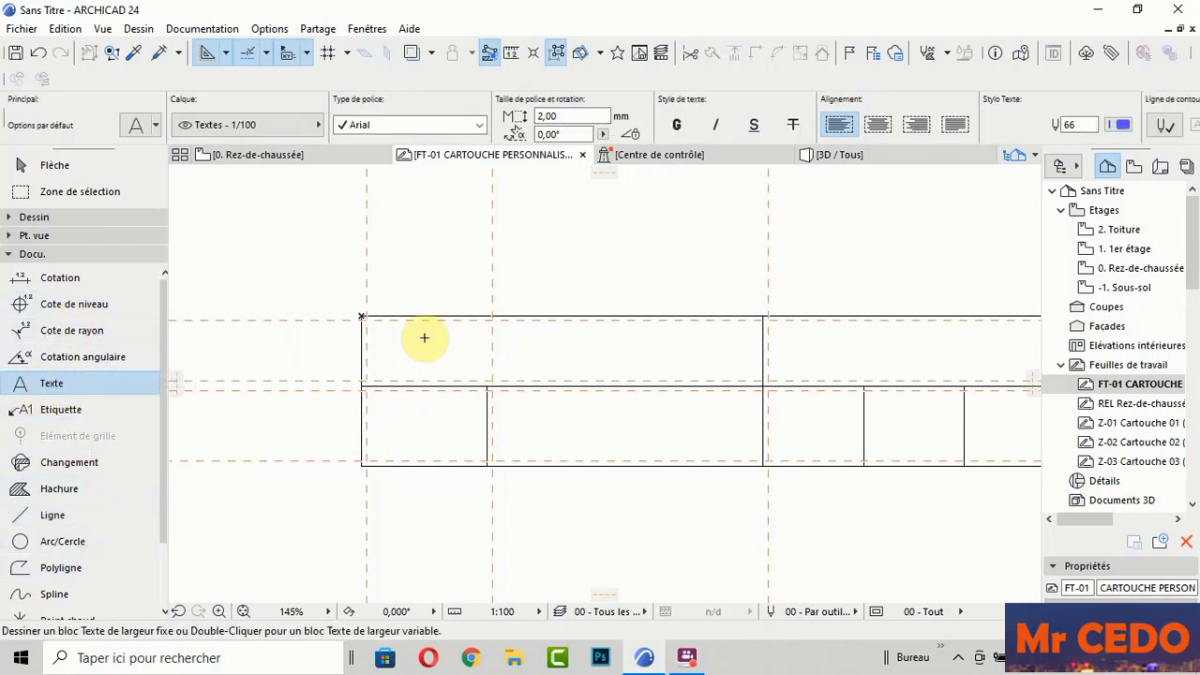
{"action": "scroll", "coordinate": [413, 354], "scroll_direction": "up", "scroll_amount": 1}
{"action": "scroll", "coordinate": [413, 375], "scroll_direction": "up", "scroll_amount": 1}
{"action": "scroll", "coordinate": [427, 402], "scroll_direction": "up", "scroll_amount": 1}
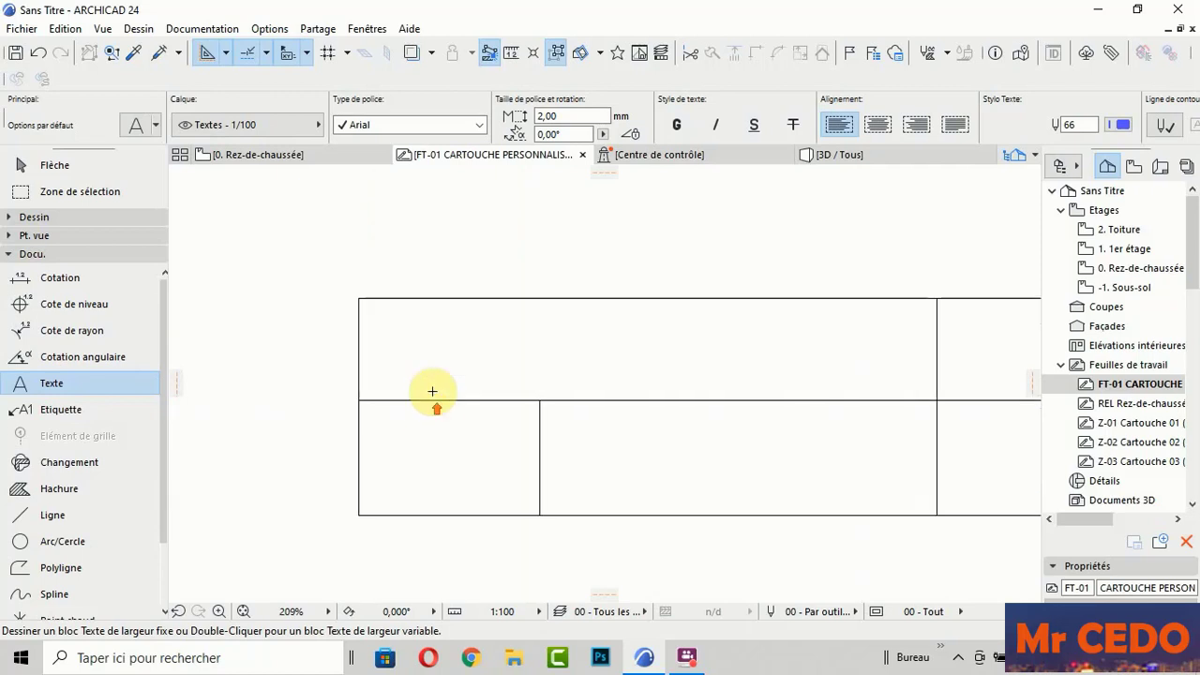
{"action": "scroll", "coordinate": [417, 349], "scroll_direction": "up", "scroll_amount": 2}
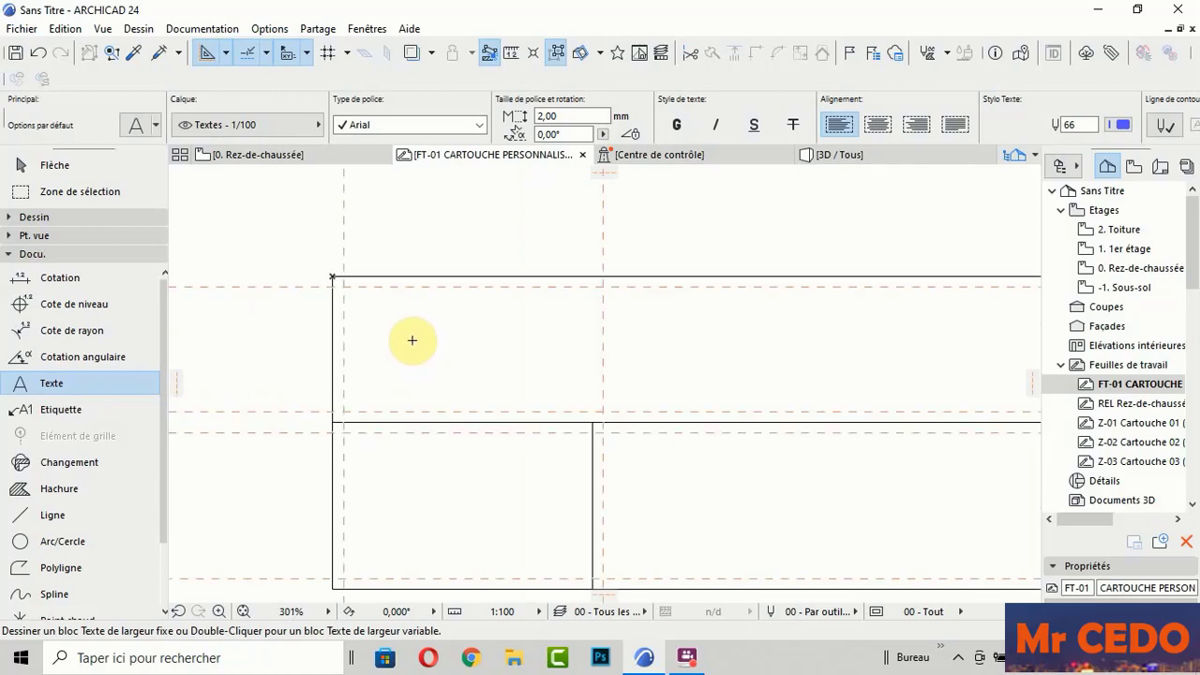
{"action": "double_click", "coordinate": [364, 298]}
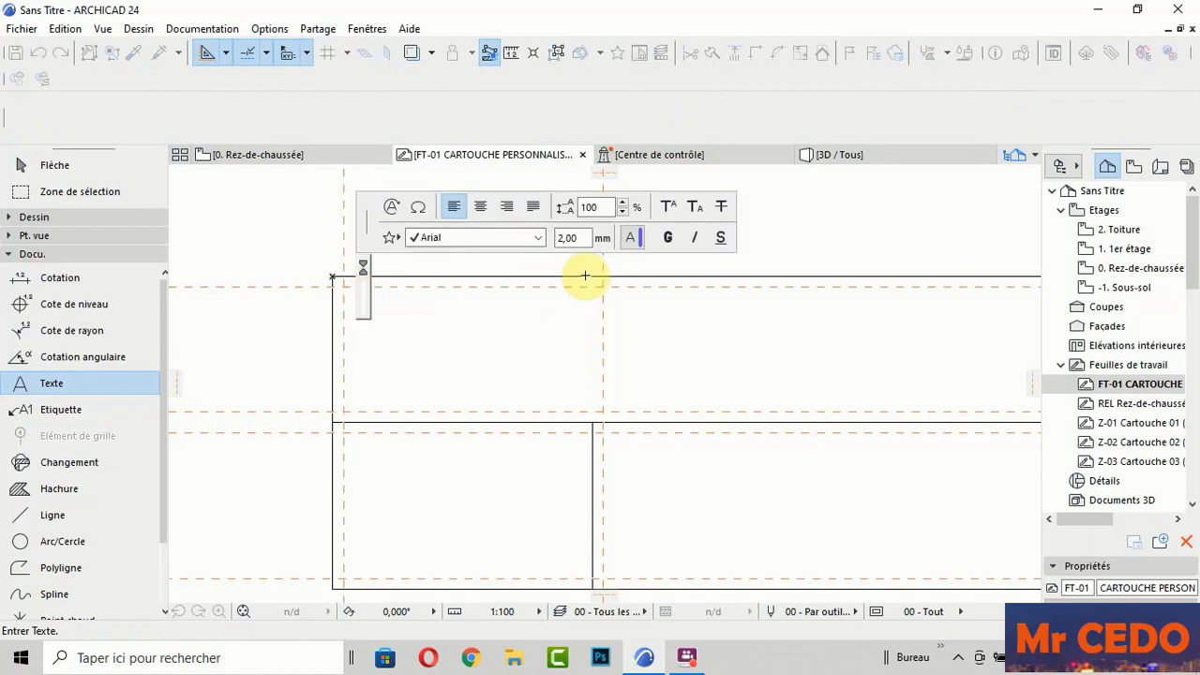
{"action": "type", "text": "O"}
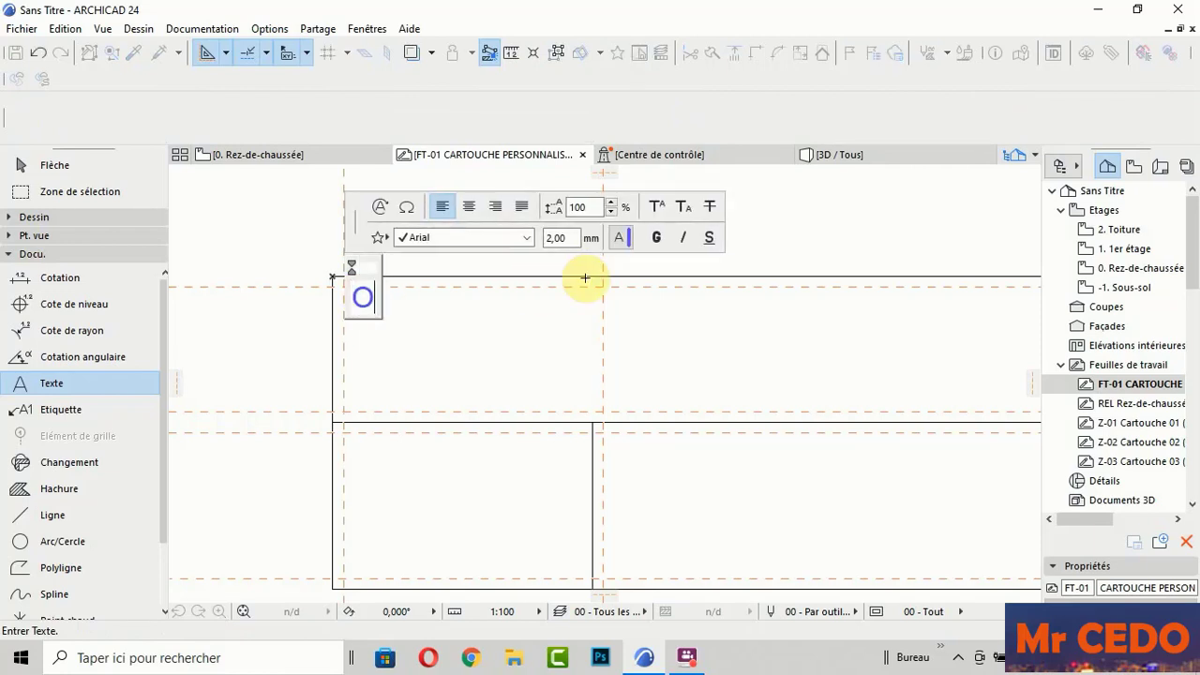
{"action": "type", "text": "u"}
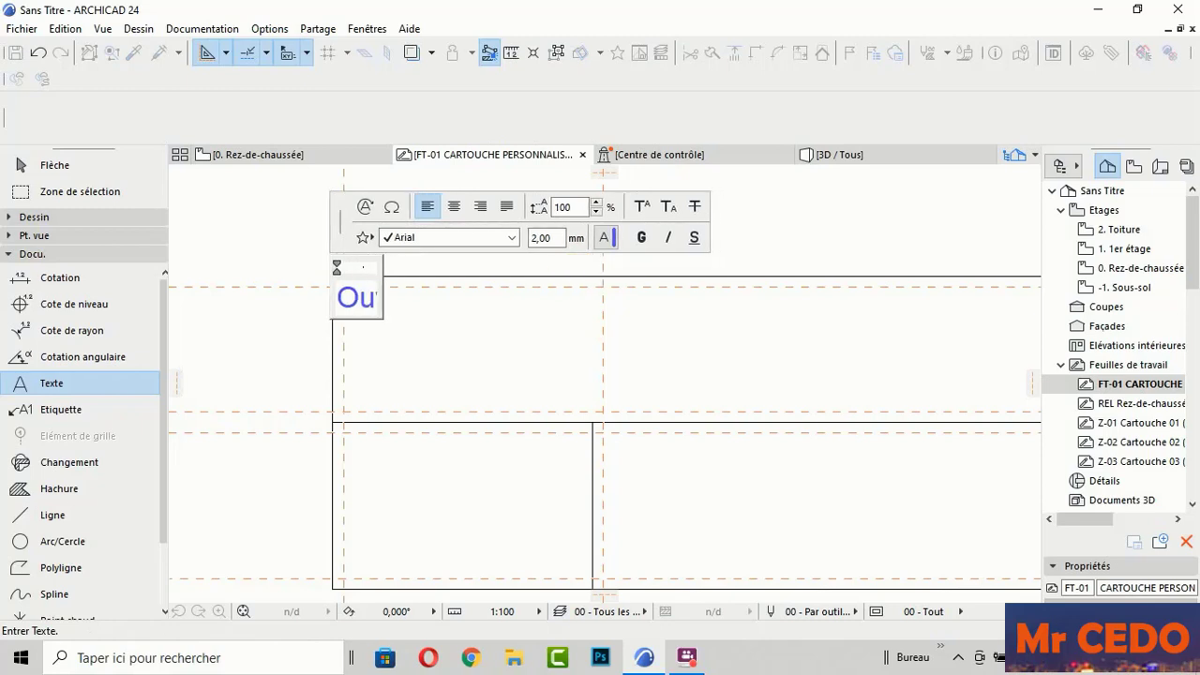
{"action": "type", "text": "vrage"}
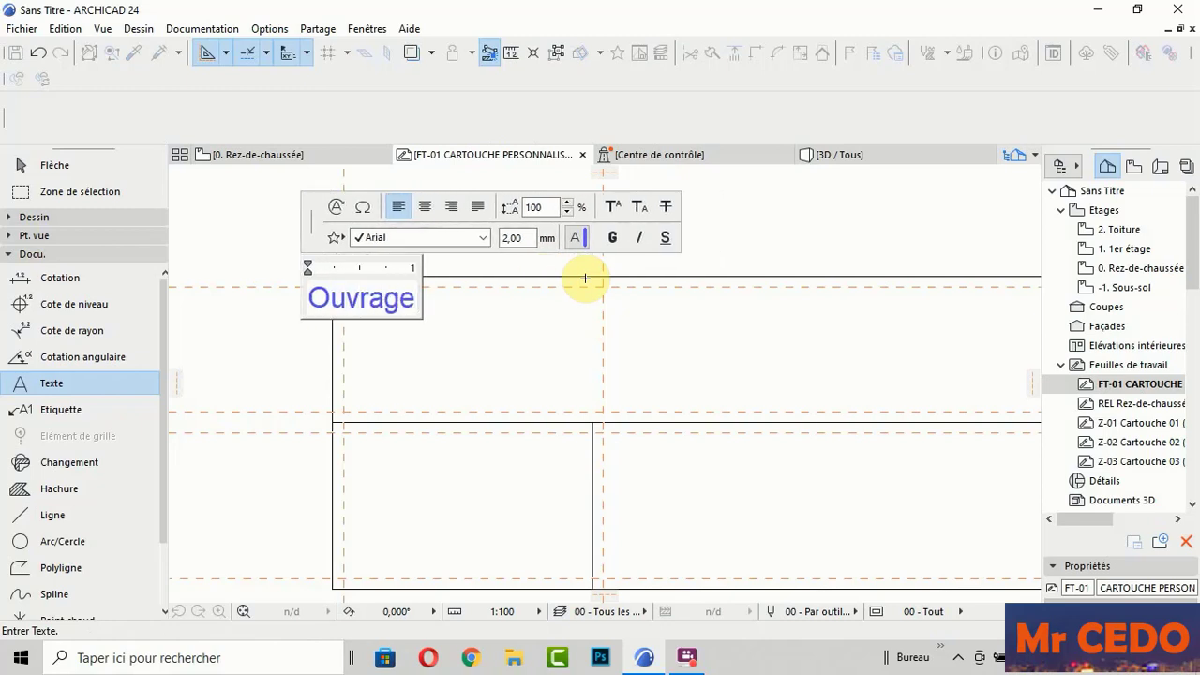
{"action": "left_click", "coordinate": [519, 370]}
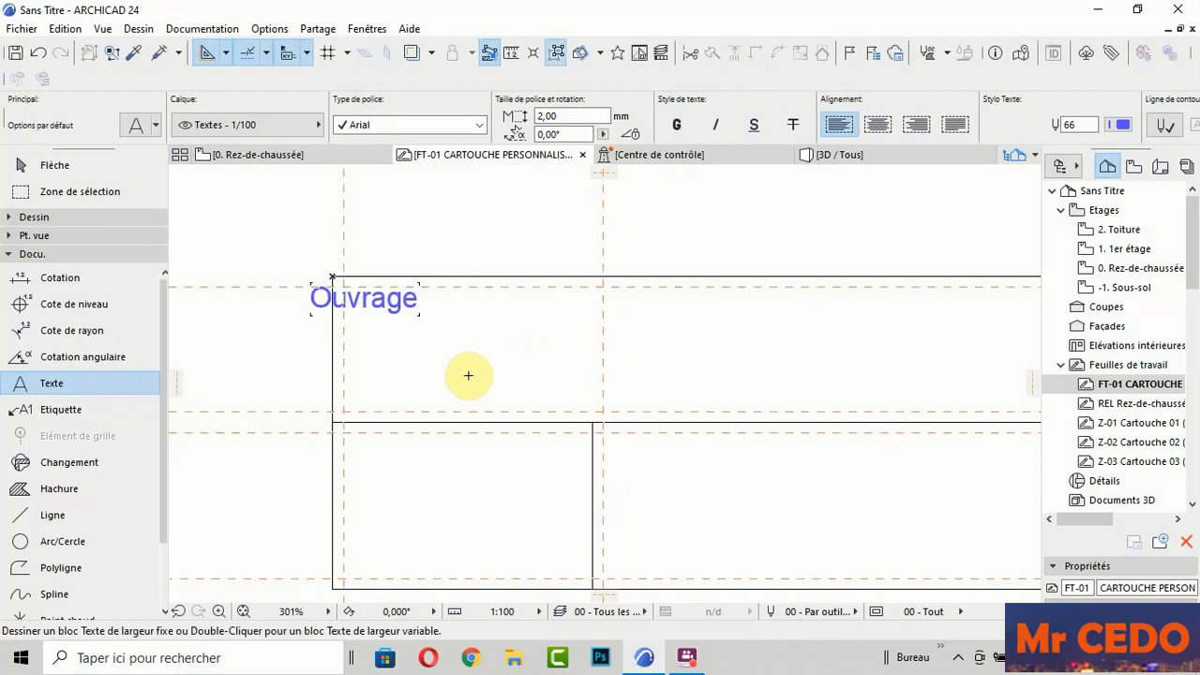
{"action": "scroll", "coordinate": [468, 375], "scroll_direction": "up", "scroll_amount": 2}
{"action": "scroll", "coordinate": [428, 367], "scroll_direction": "up", "scroll_amount": 2}
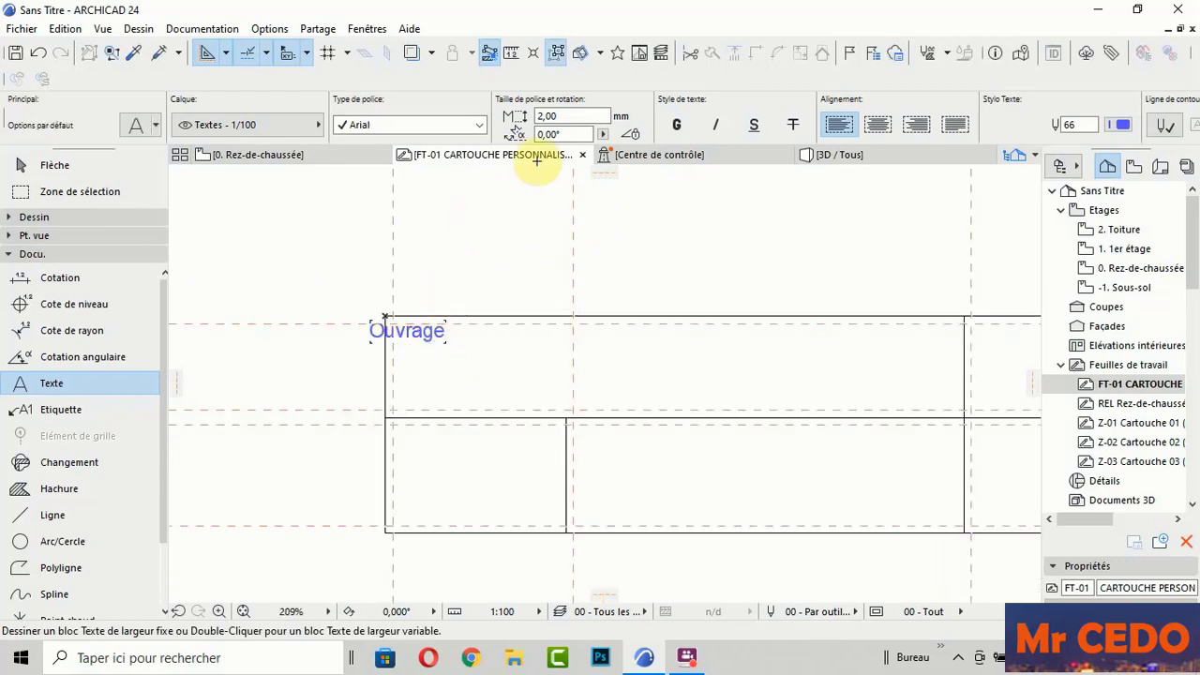
Step: Set the text size to 1,50 mm in the Info Box
{"action": "left_click", "coordinate": [567, 114]}
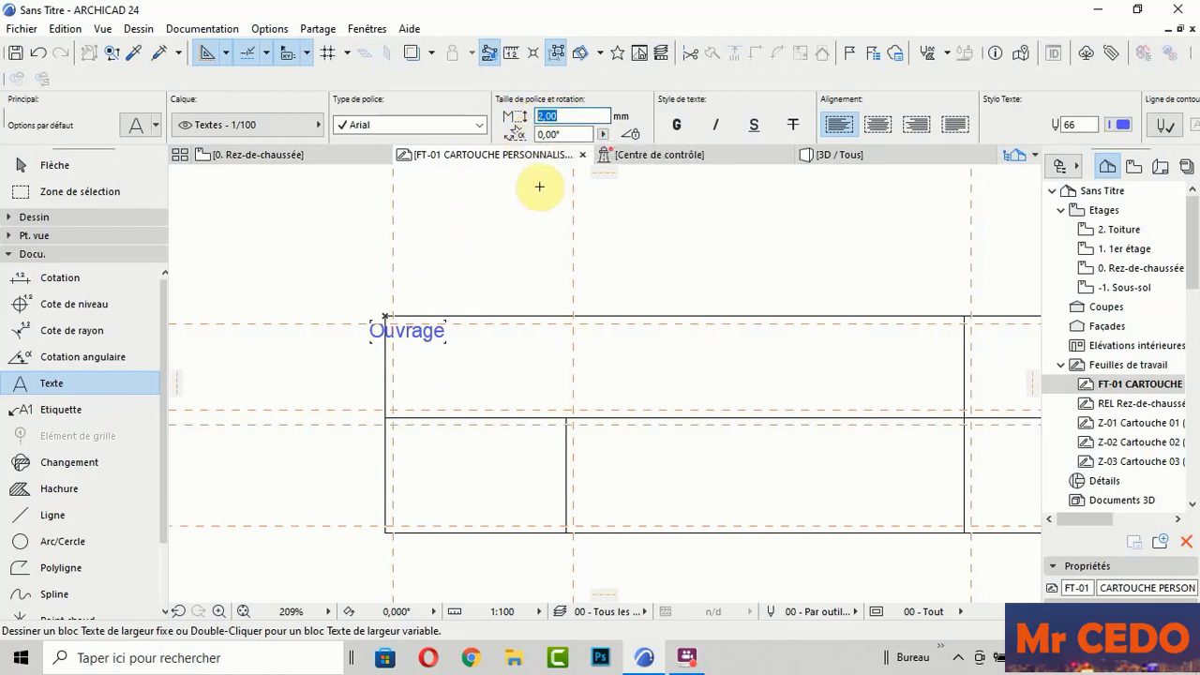
{"action": "type", "text": "1,5"}
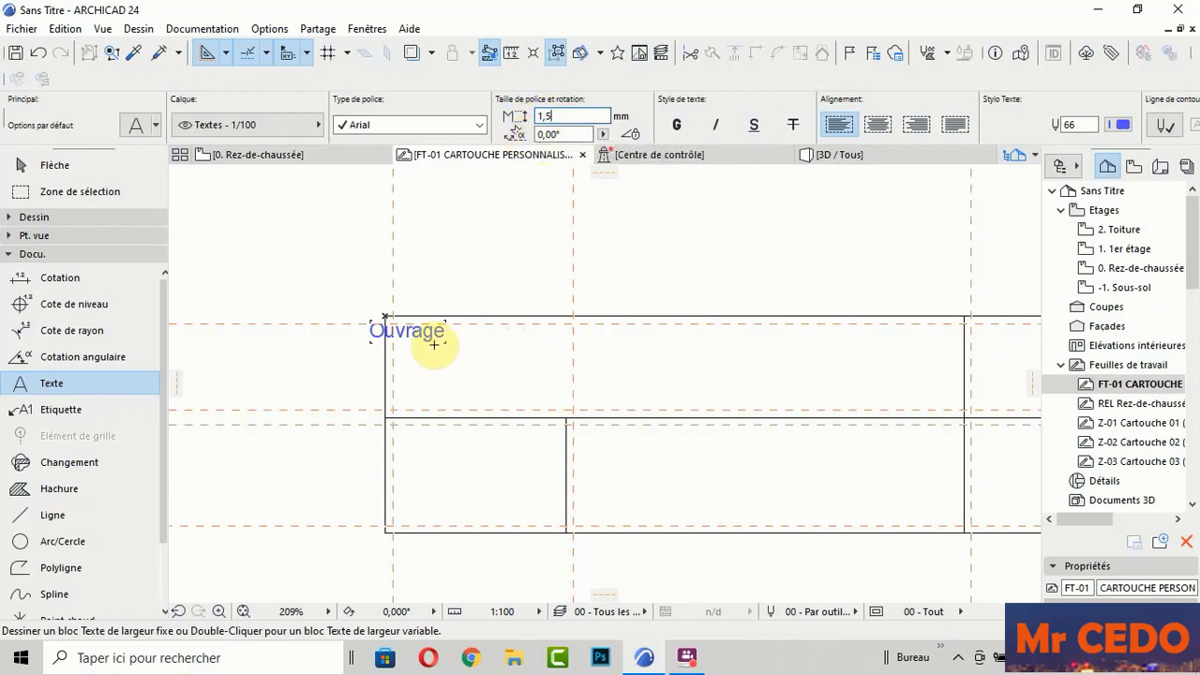
{"action": "key", "text": "Return"}
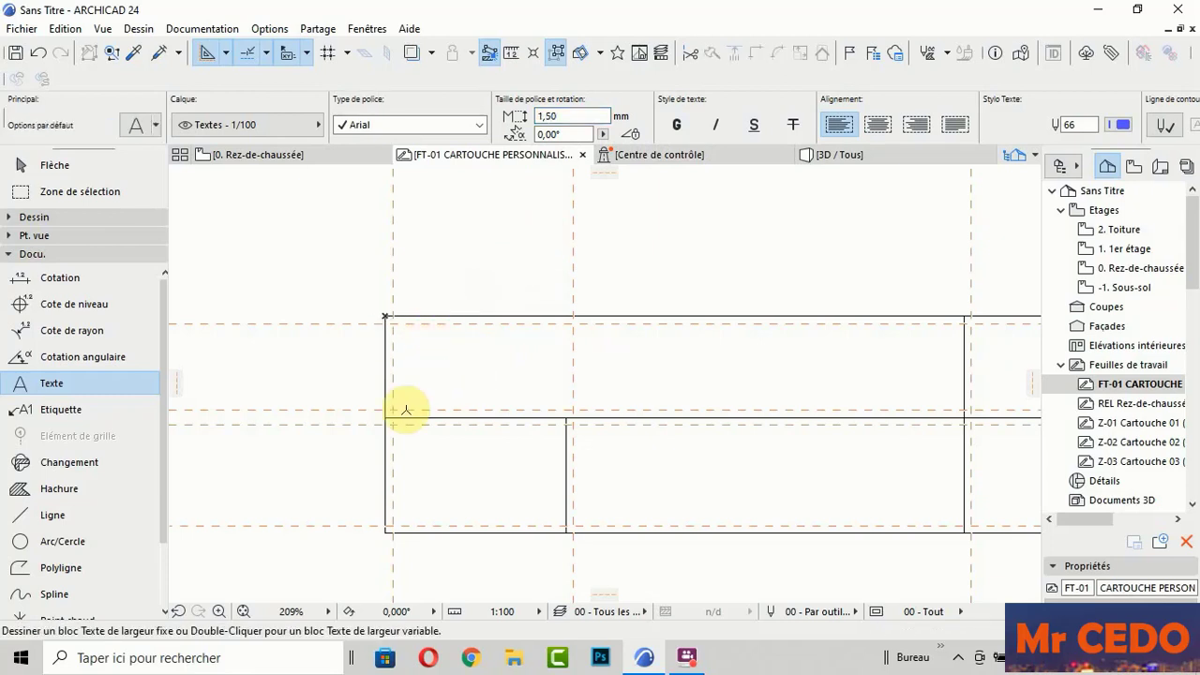
Step: Write the label 'Ouvrage:' in the top-left cell and select it
{"action": "double_click", "coordinate": [410, 336]}
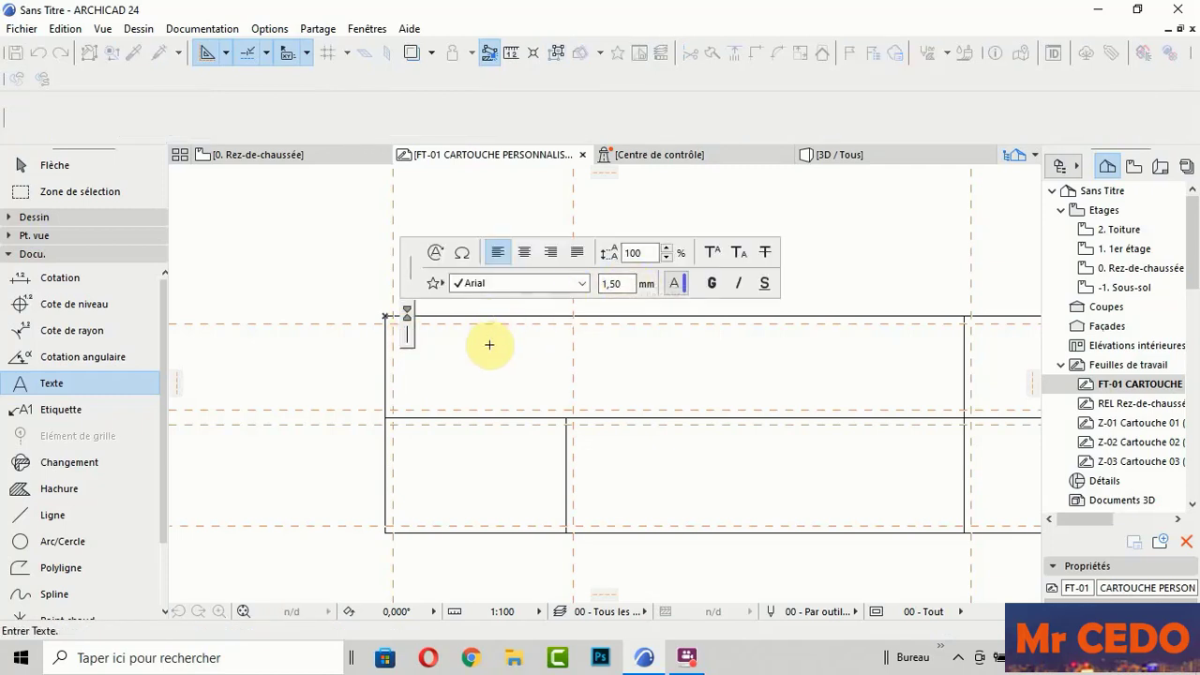
{"action": "type", "text": "0"}
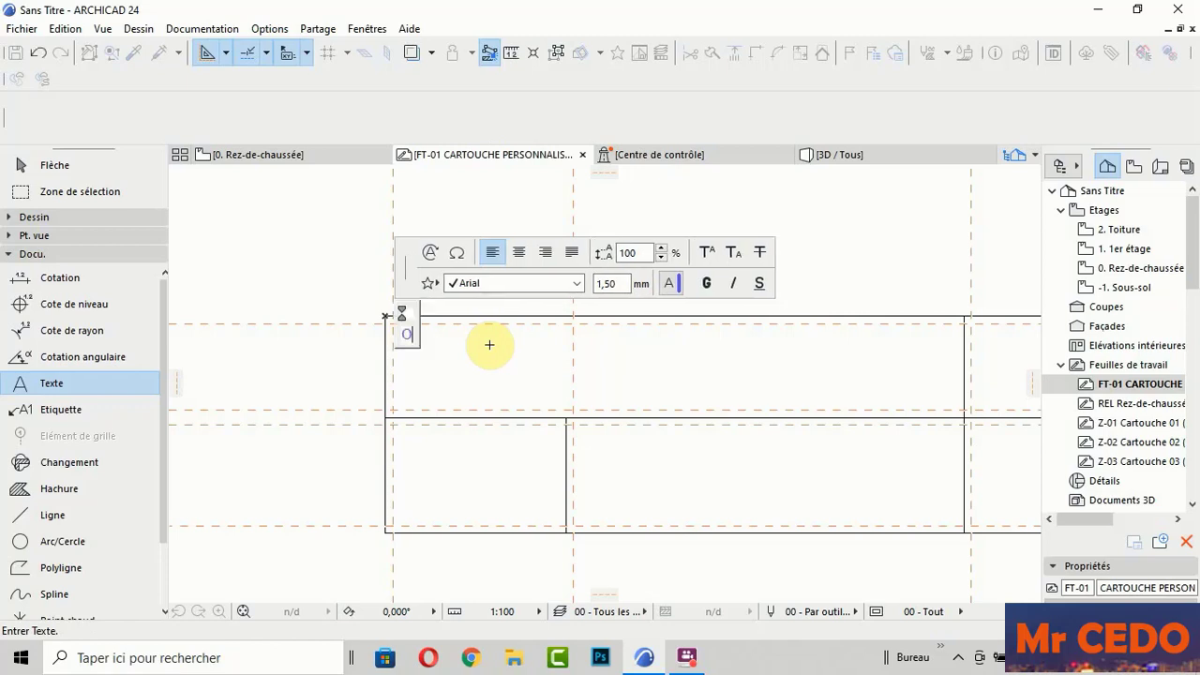
{"action": "type", "text": "uv"}
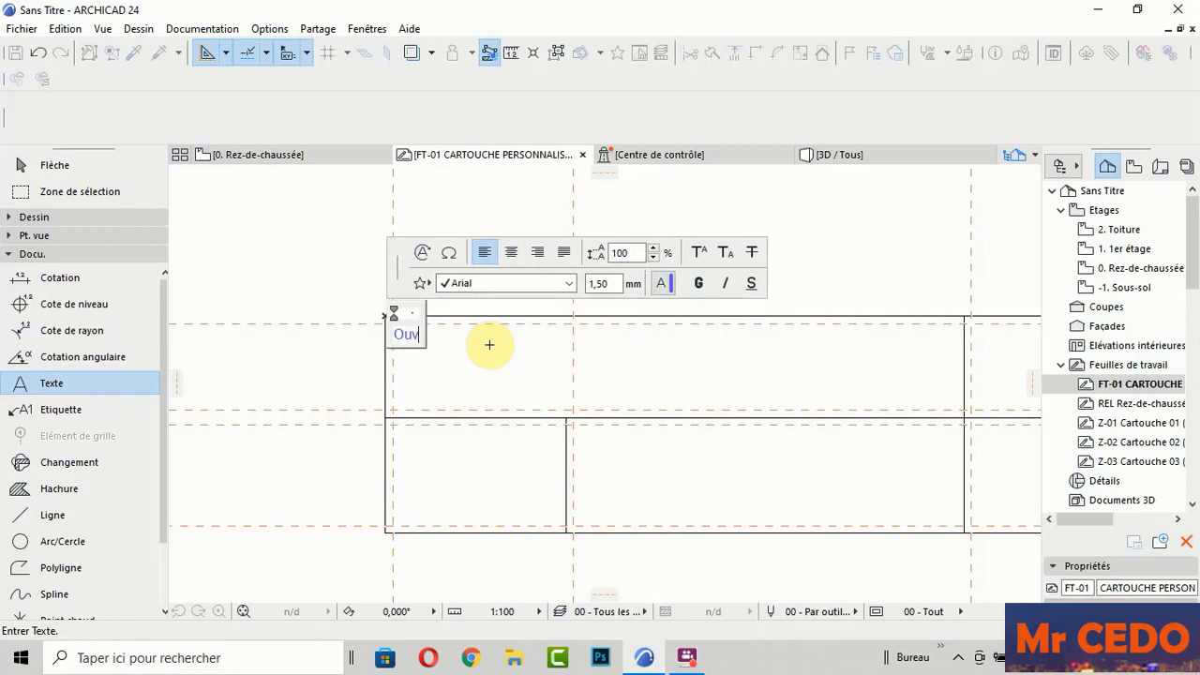
{"action": "type", "text": "rag"}
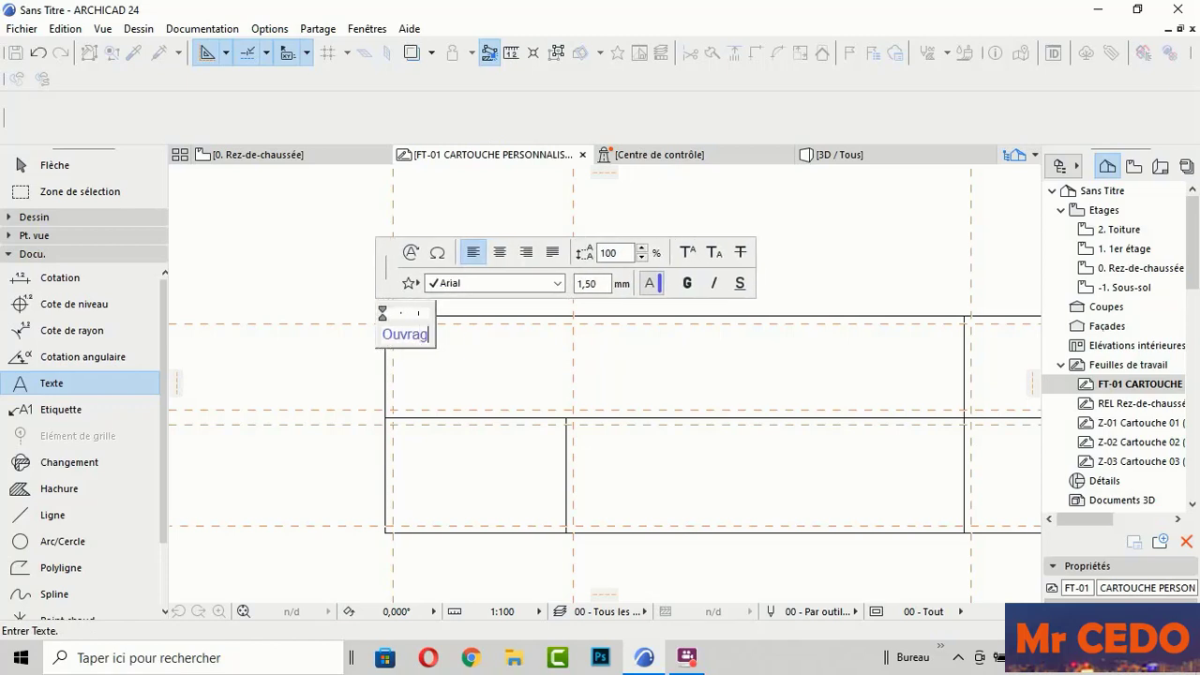
{"action": "type", "text": "e"}
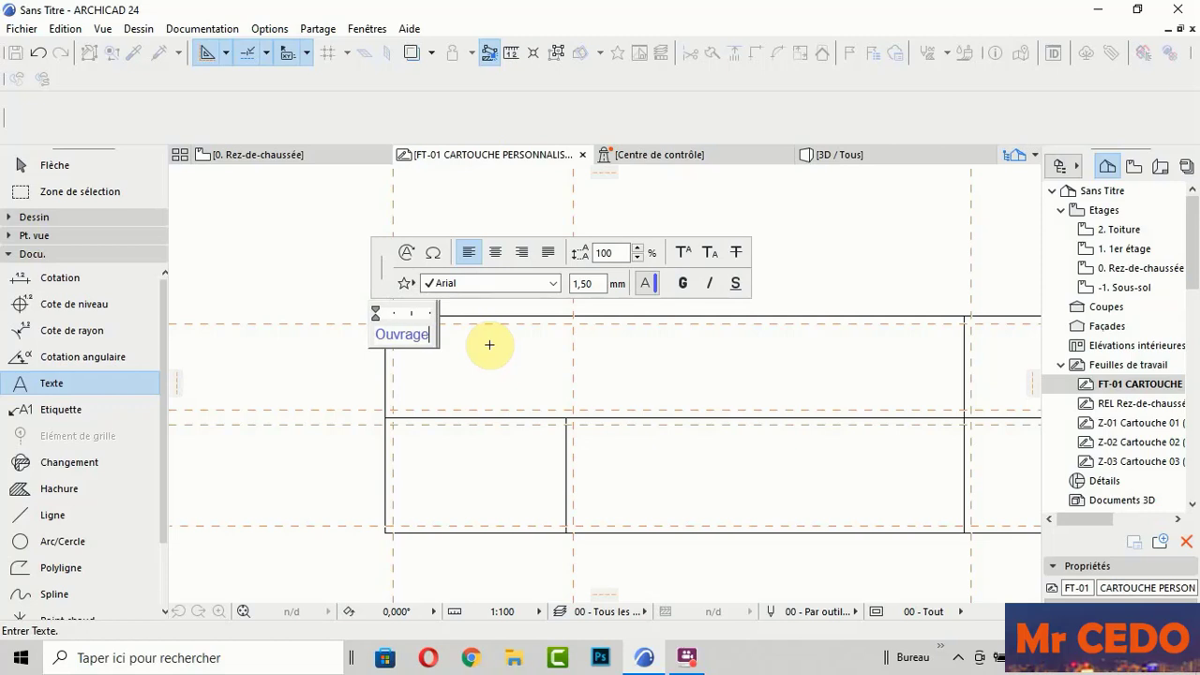
{"action": "type", "text": ":"}
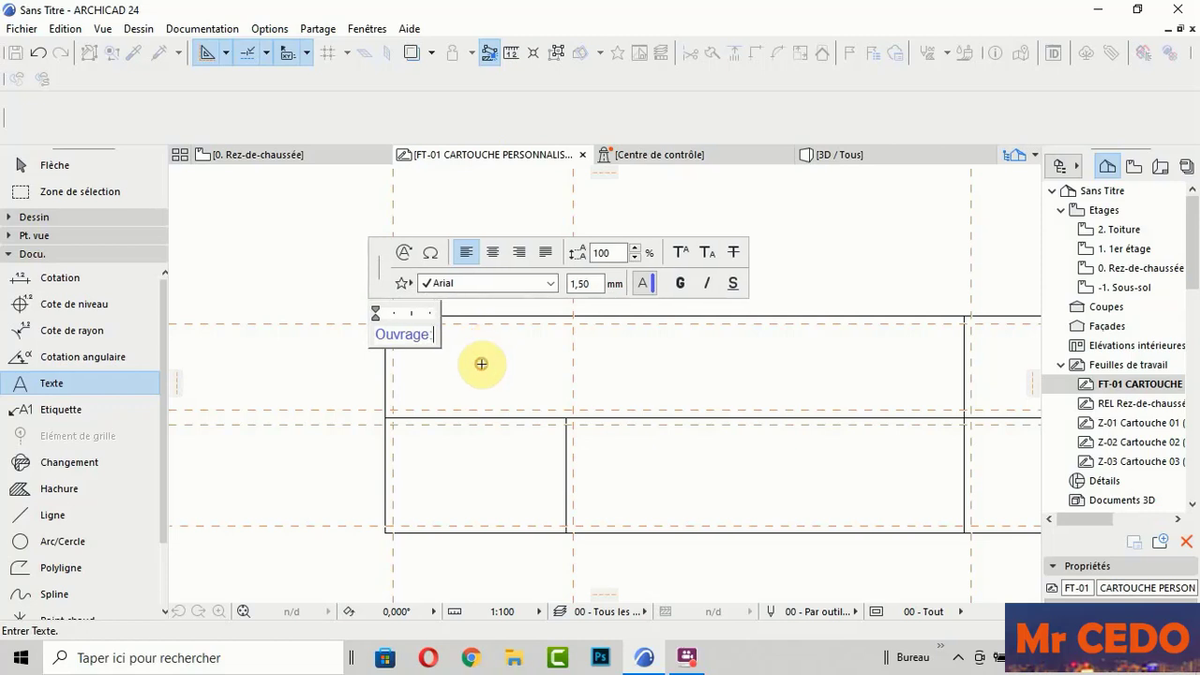
{"action": "left_click", "coordinate": [481, 364]}
{"action": "scroll", "coordinate": [429, 334], "scroll_direction": "up", "scroll_amount": 3}
{"action": "scroll", "coordinate": [427, 345], "scroll_direction": "up", "scroll_amount": 2}
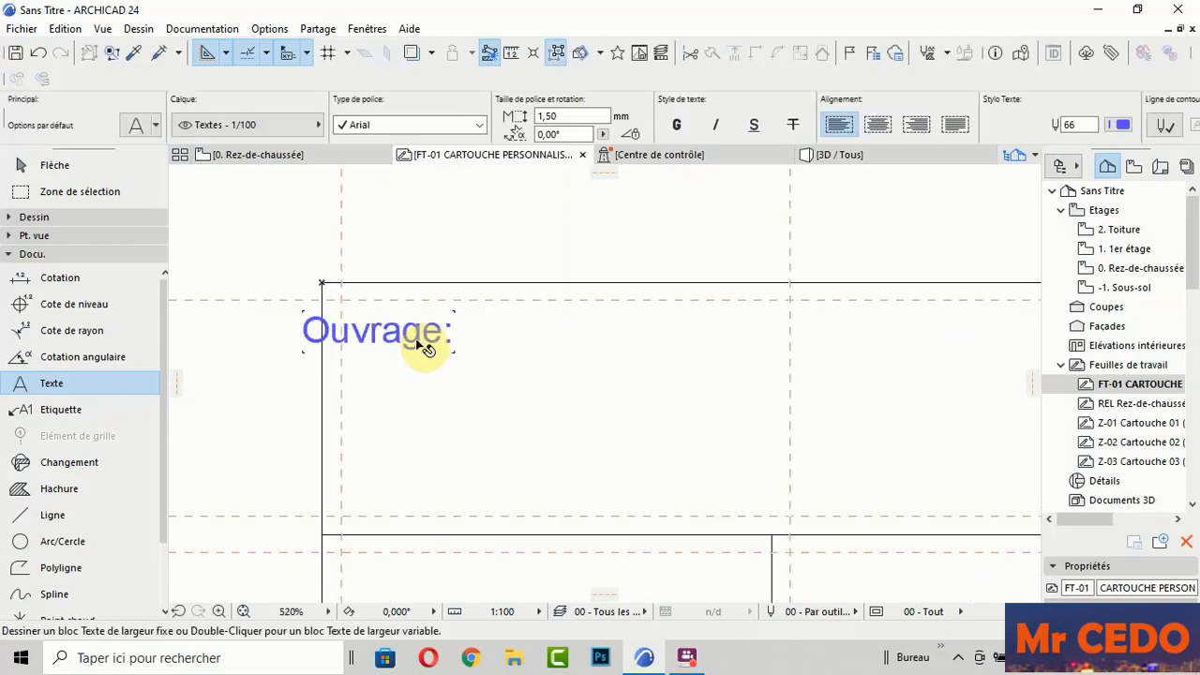
{"action": "left_click", "coordinate": [412, 342], "text": "shift"}
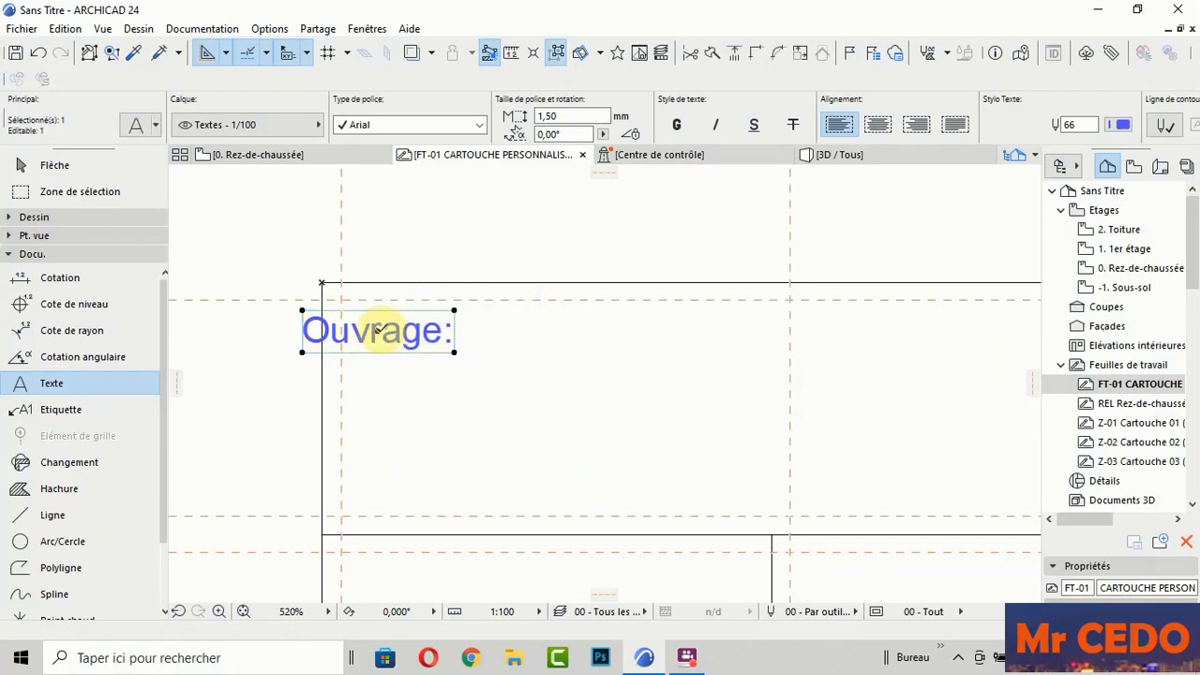
Step: Move the 'Ouvrage:' label further inside its cell
{"action": "left_click", "coordinate": [380, 330]}
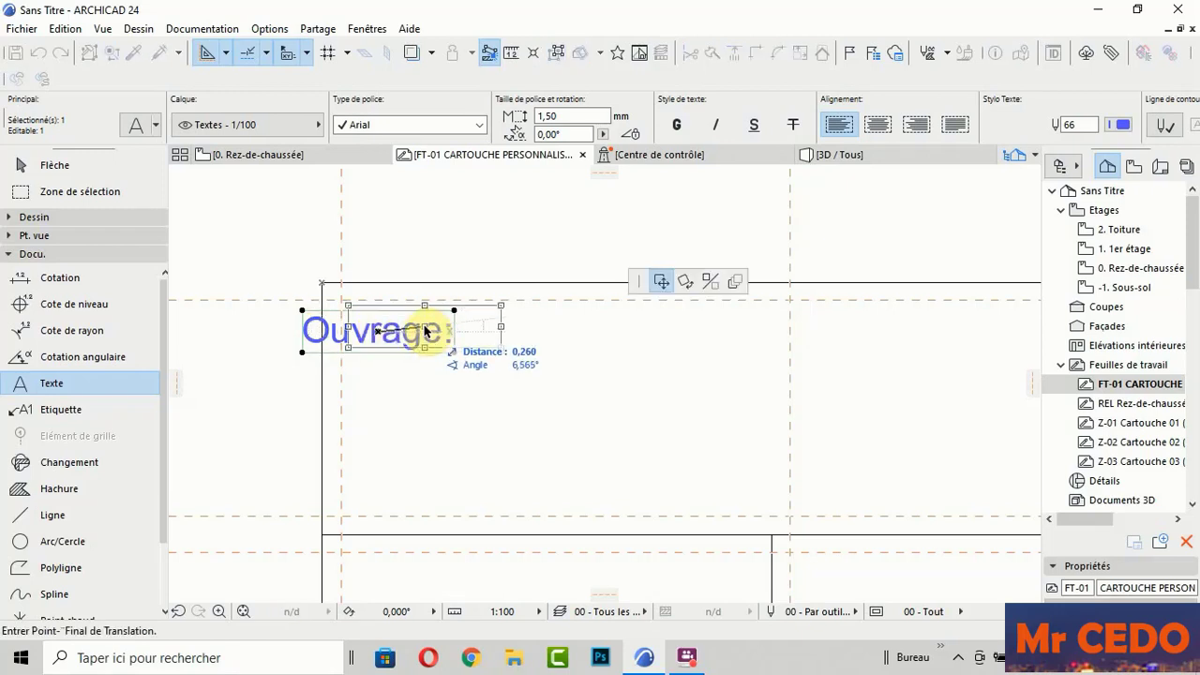
{"action": "left_click", "coordinate": [422, 325]}
{"action": "key", "text": "Escape"}
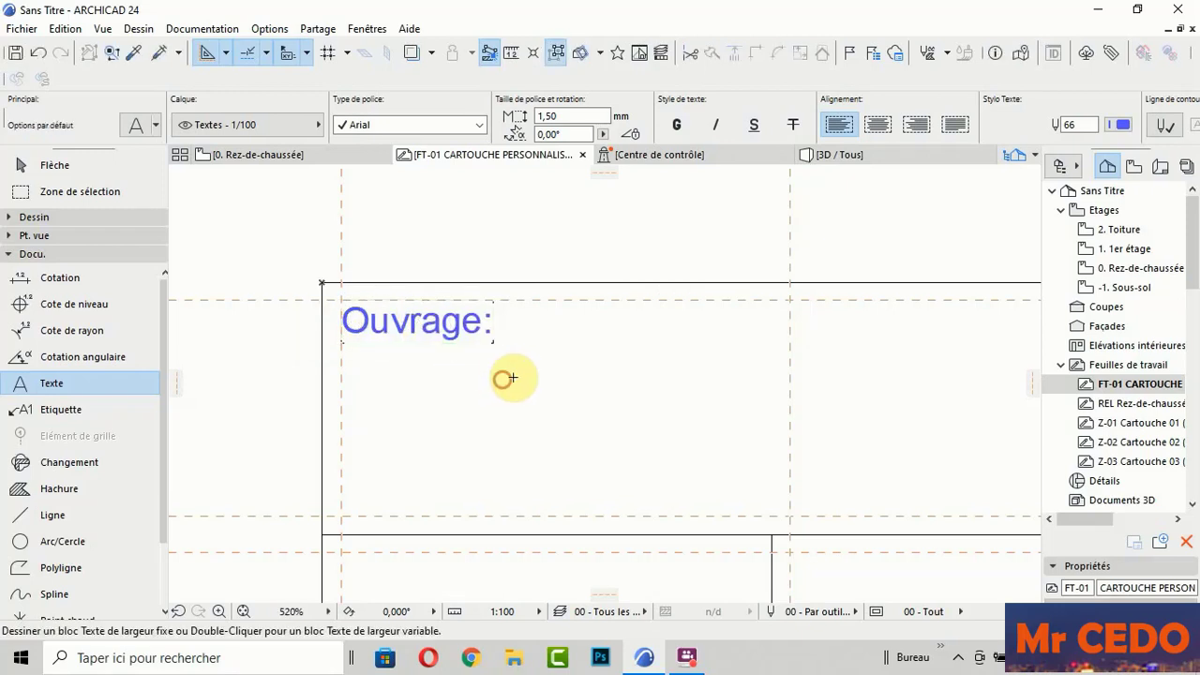
{"action": "scroll", "coordinate": [528, 335], "scroll_direction": "down", "scroll_amount": 2}
{"action": "scroll", "coordinate": [493, 359], "scroll_direction": "up", "scroll_amount": 1}
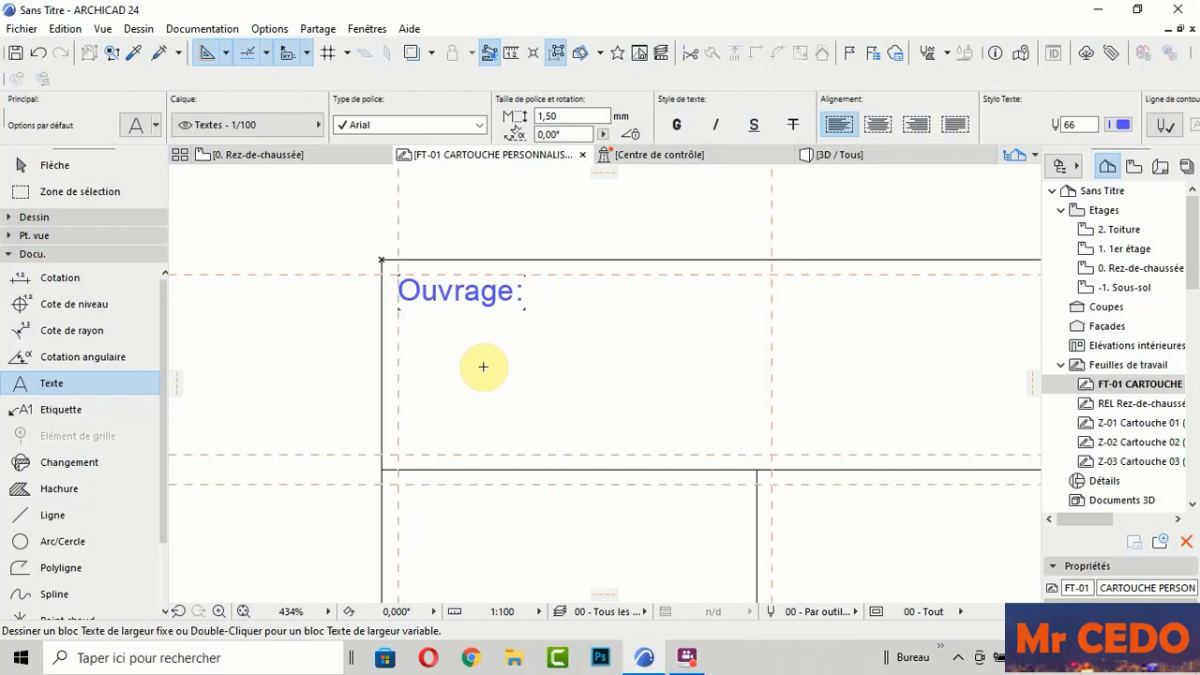
{"action": "scroll", "coordinate": [483, 366], "scroll_direction": "down", "scroll_amount": 4}
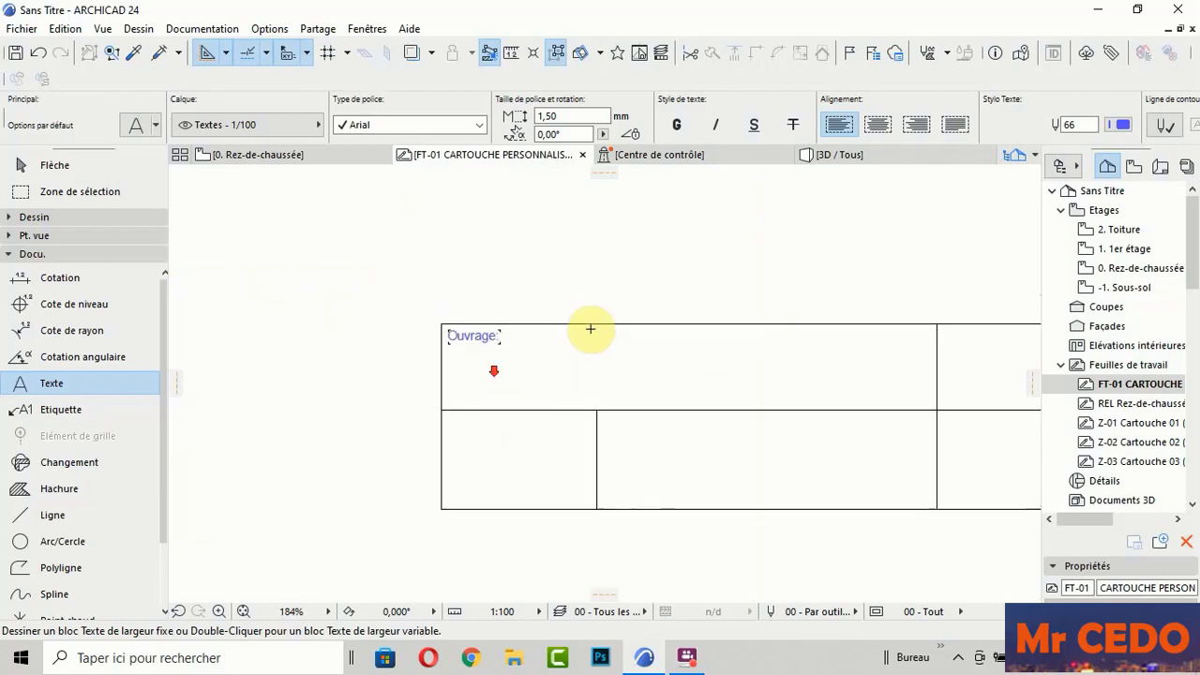
{"action": "scroll", "coordinate": [447, 393], "scroll_direction": "down", "scroll_amount": 2}
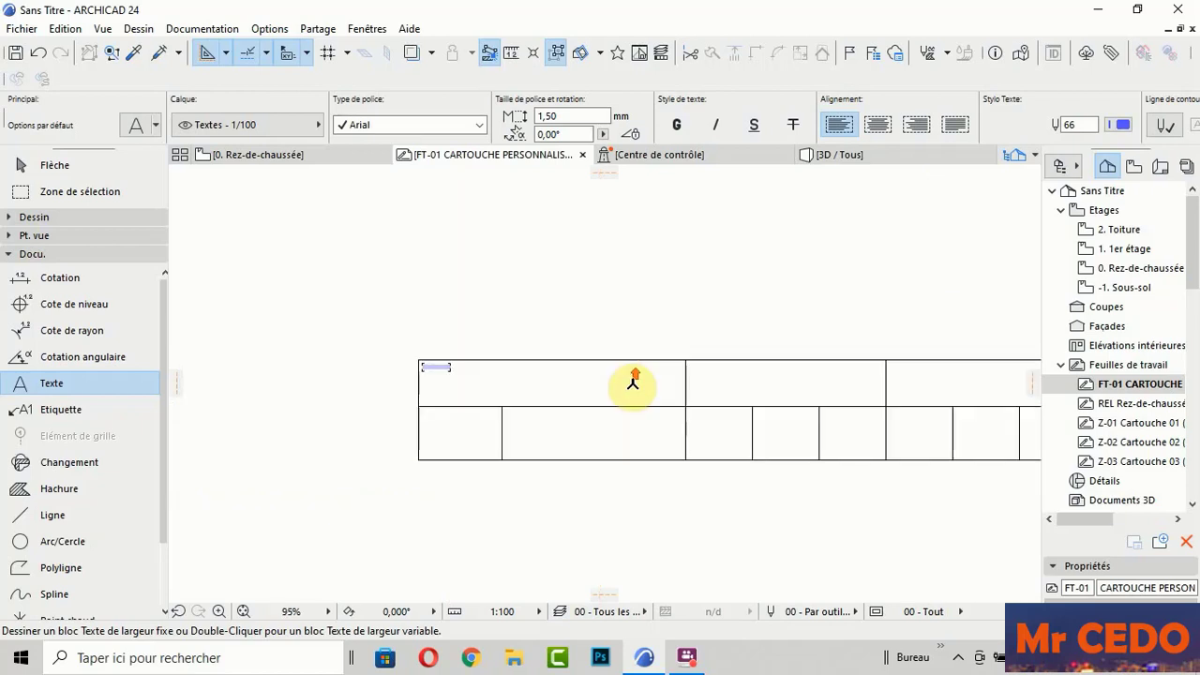
{"action": "scroll", "coordinate": [635, 384], "scroll_direction": "up", "scroll_amount": 2}
{"action": "scroll", "coordinate": [691, 388], "scroll_direction": "down", "scroll_amount": 3}
{"action": "scroll", "coordinate": [802, 383], "scroll_direction": "up", "scroll_amount": 4}
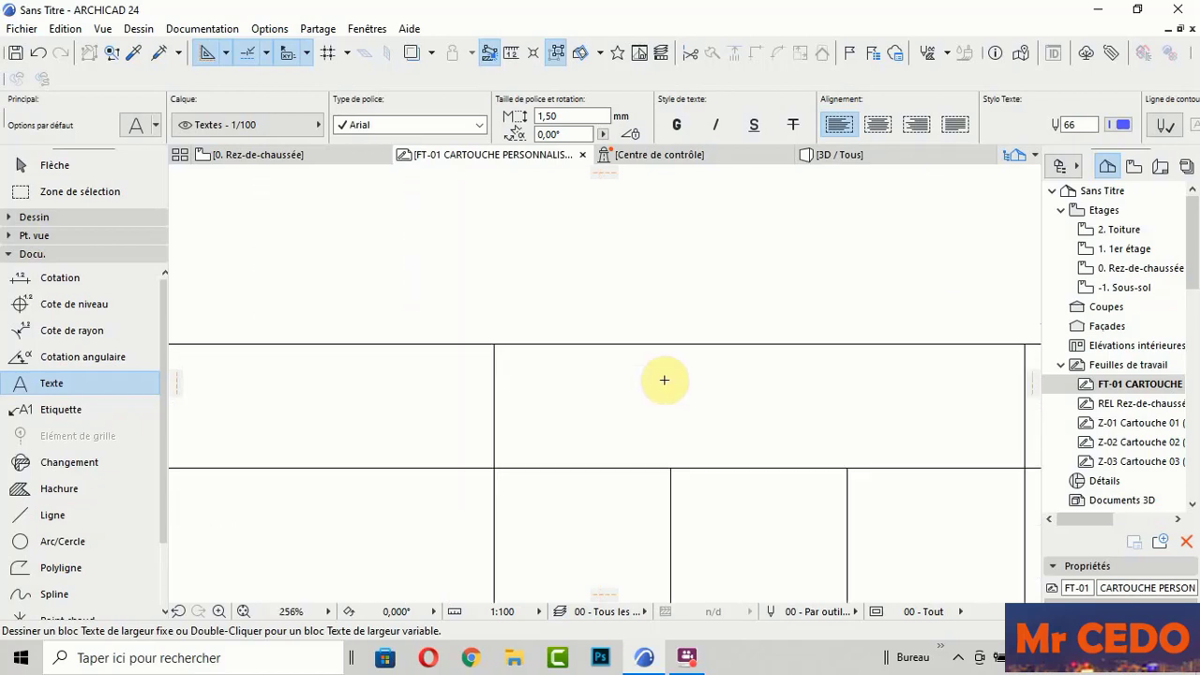
{"action": "scroll", "coordinate": [665, 377], "scroll_direction": "up", "scroll_amount": 1}
Step: Write the label 'Maitre d'ouvrage' in the top row's second cell
{"action": "left_click", "coordinate": [426, 350]}
{"action": "left_click", "coordinate": [427, 351]}
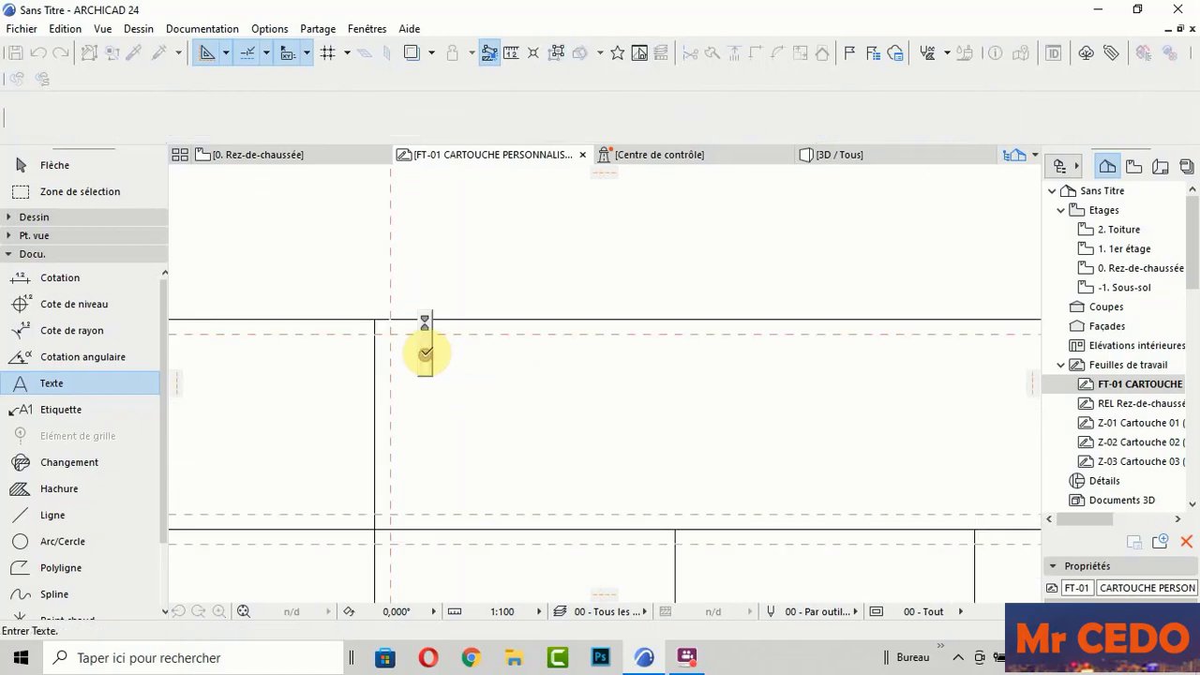
{"action": "type", "text": "M"}
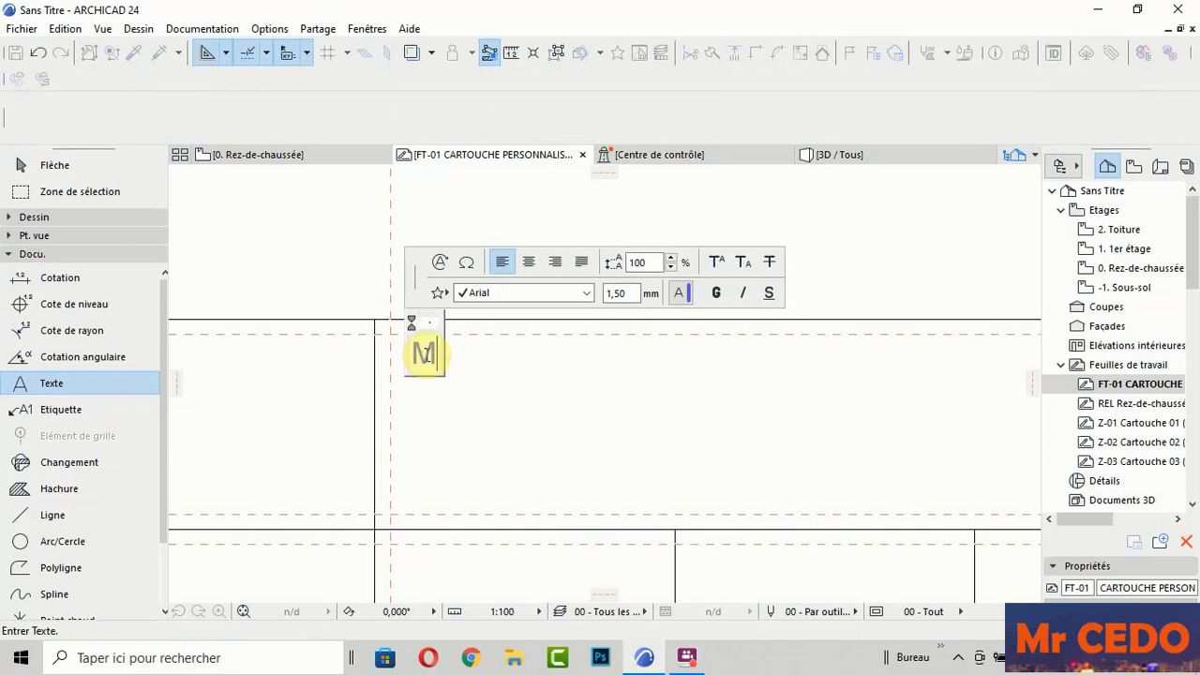
{"action": "type", "text": "ait"}
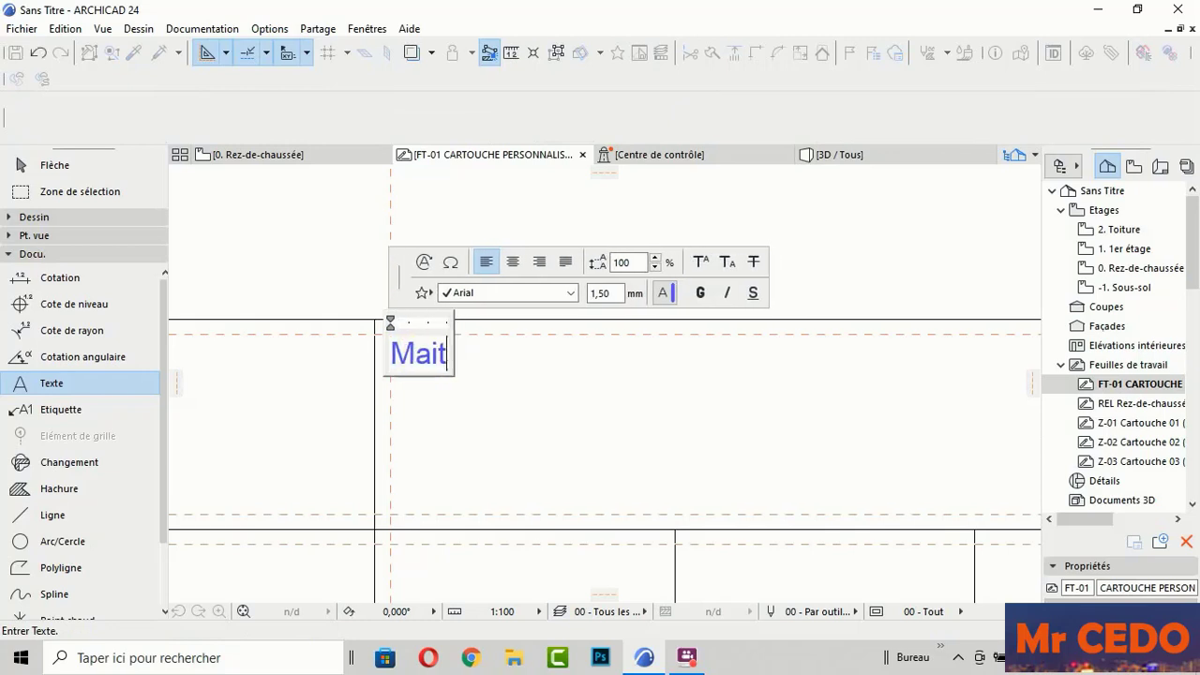
{"action": "type", "text": "red"}
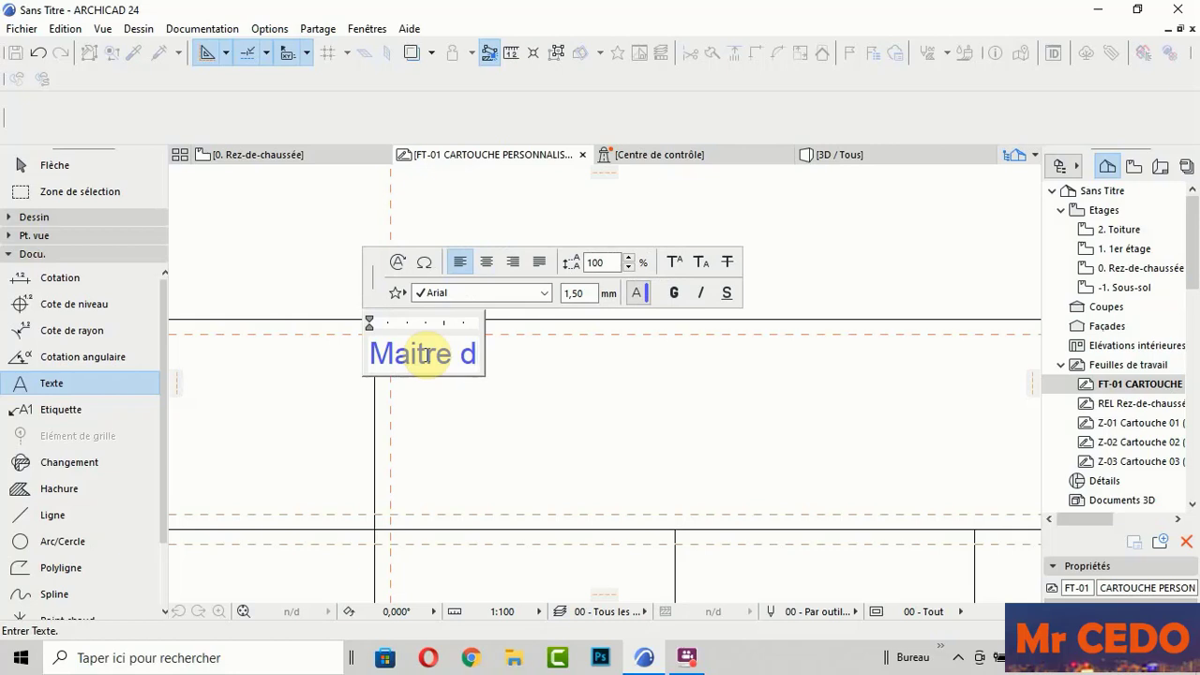
{"action": "type", "text": "'"}
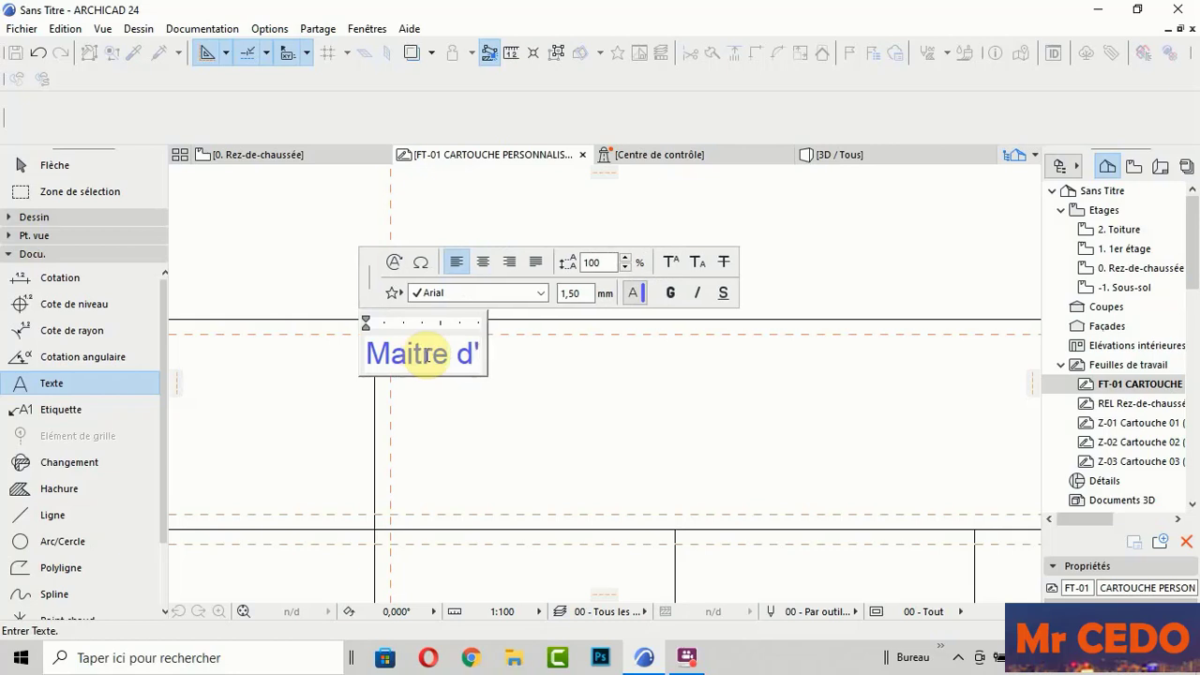
{"action": "type", "text": "ouvra"}
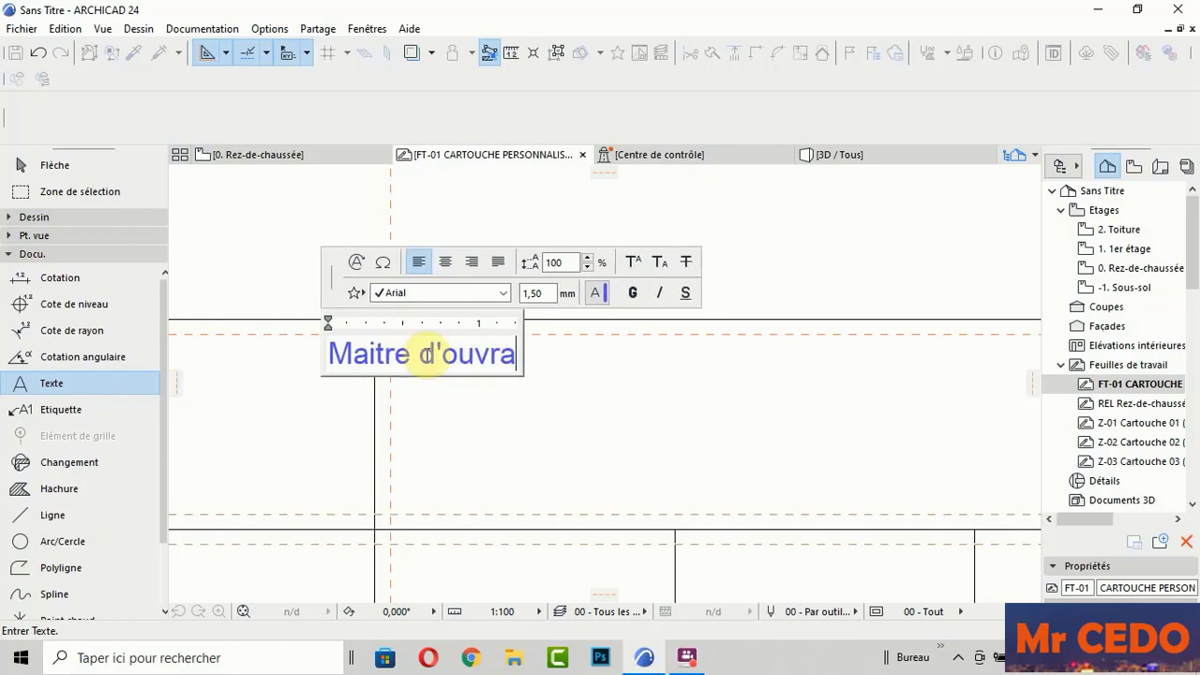
{"action": "type", "text": "ge"}
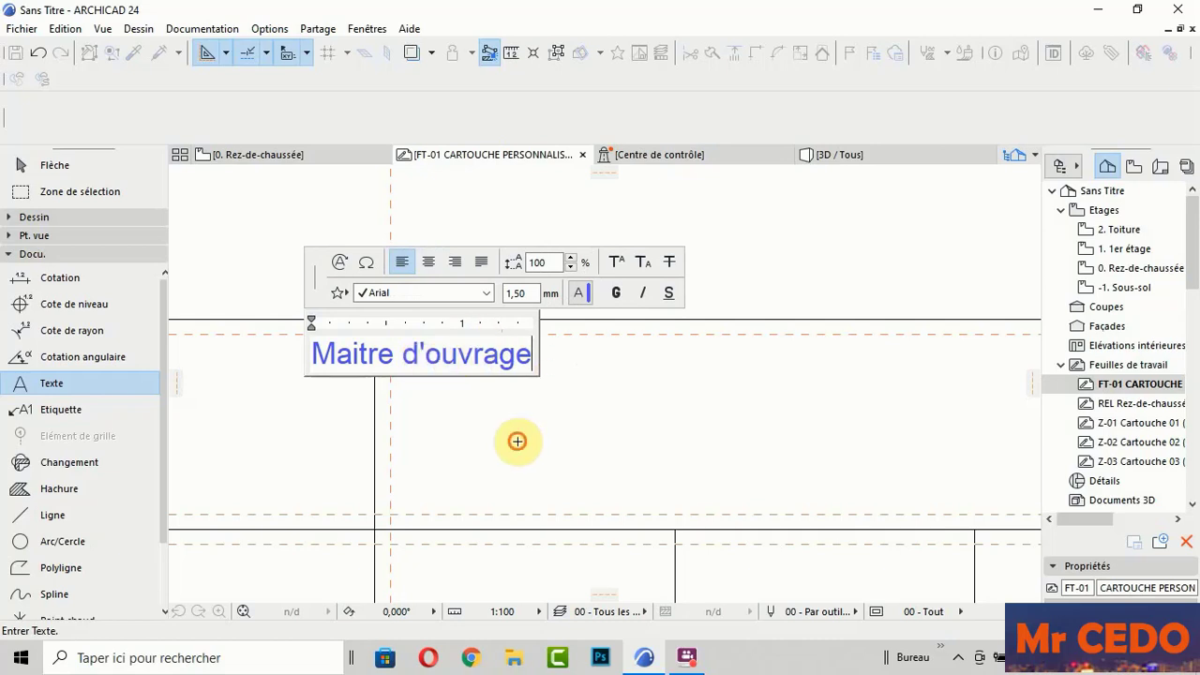
{"action": "left_click", "coordinate": [519, 439]}
Step: Shift the 'Maitre d'ouvrage' label to the right within its cell
{"action": "left_click", "coordinate": [422, 363]}
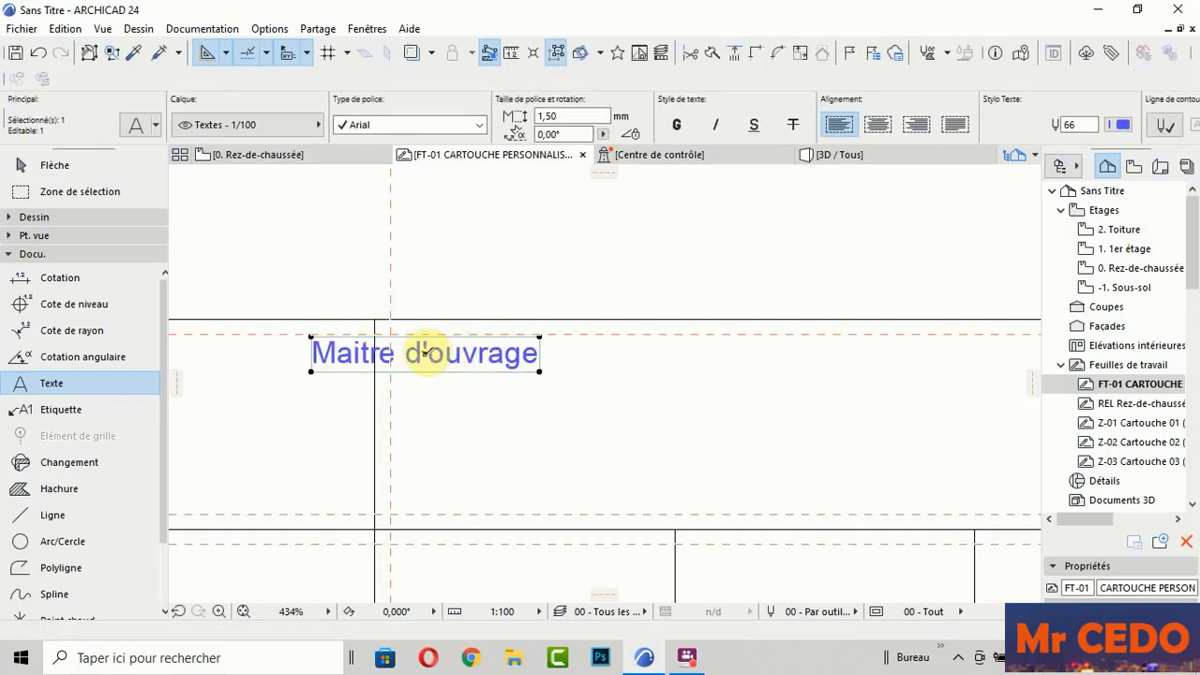
{"action": "left_click", "coordinate": [423, 352]}
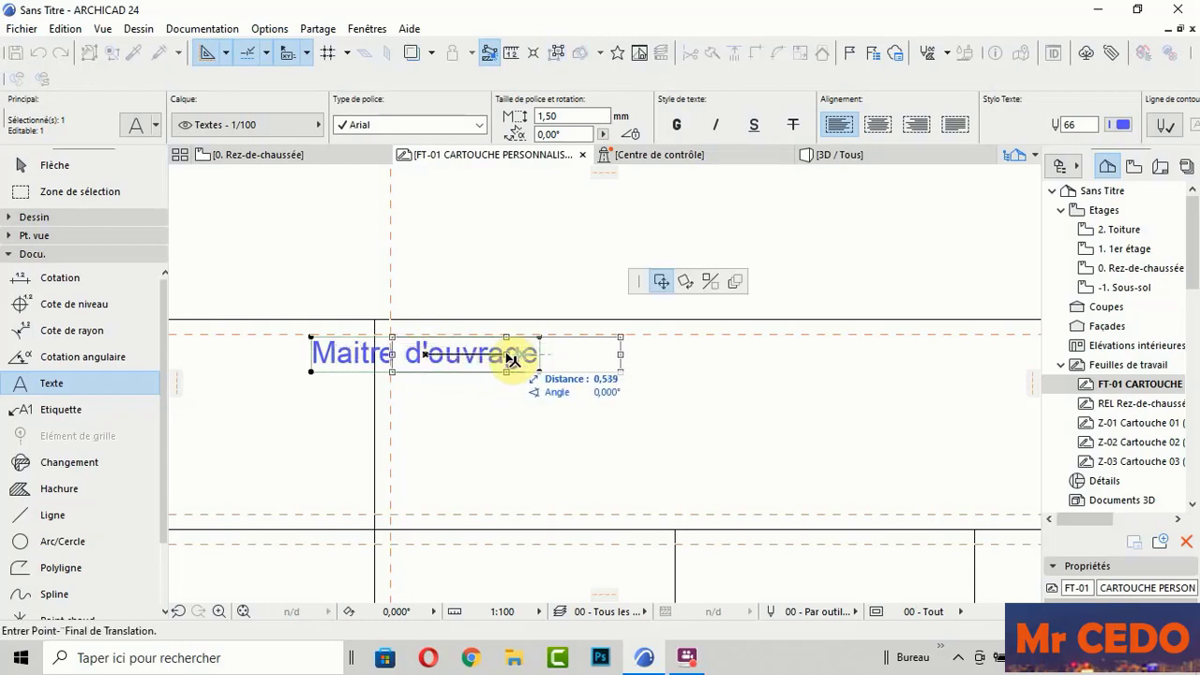
{"action": "left_click", "coordinate": [511, 359]}
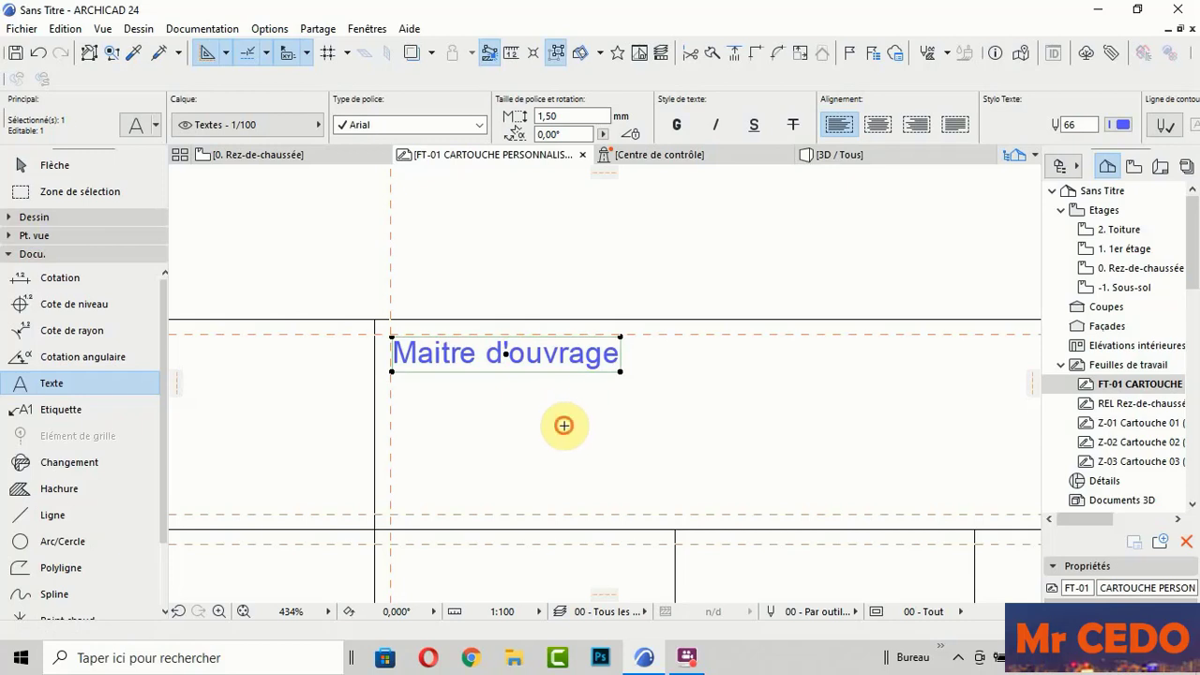
{"action": "scroll", "coordinate": [459, 388], "scroll_direction": "down", "scroll_amount": 2}
{"action": "scroll", "coordinate": [429, 376], "scroll_direction": "down", "scroll_amount": 2}
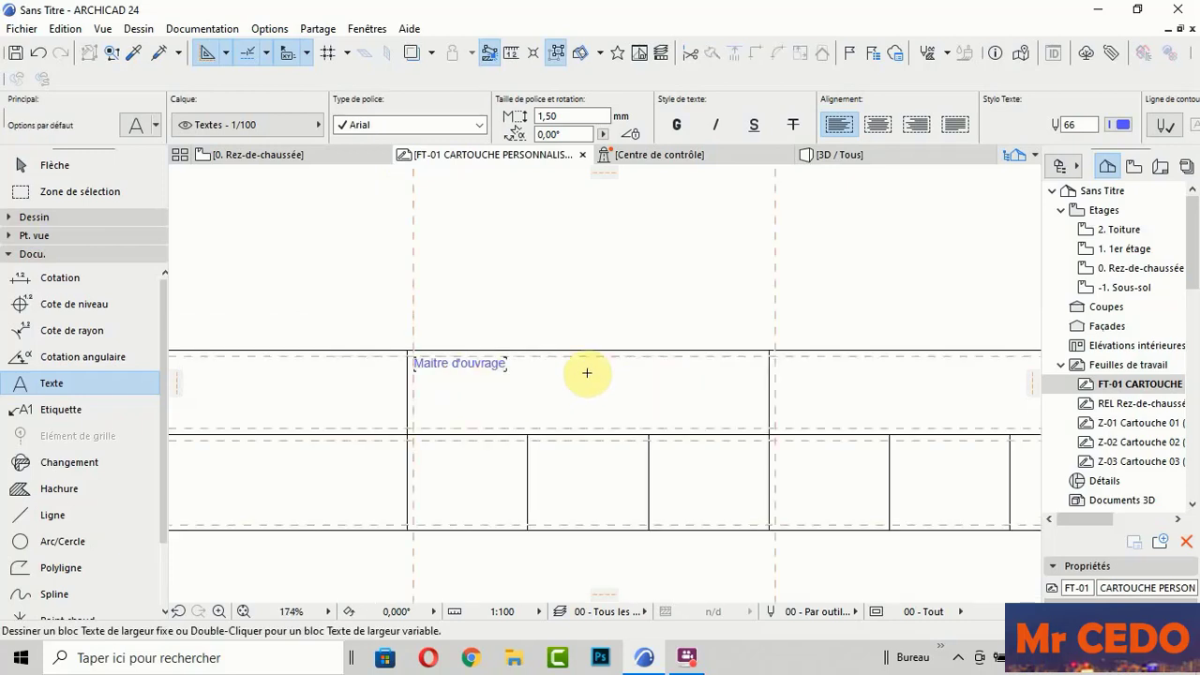
Step: Open a new text block in the Ouvrage cell, below the 'Ouvrage:' label
{"action": "scroll", "coordinate": [563, 379], "scroll_direction": "down", "scroll_amount": 3}
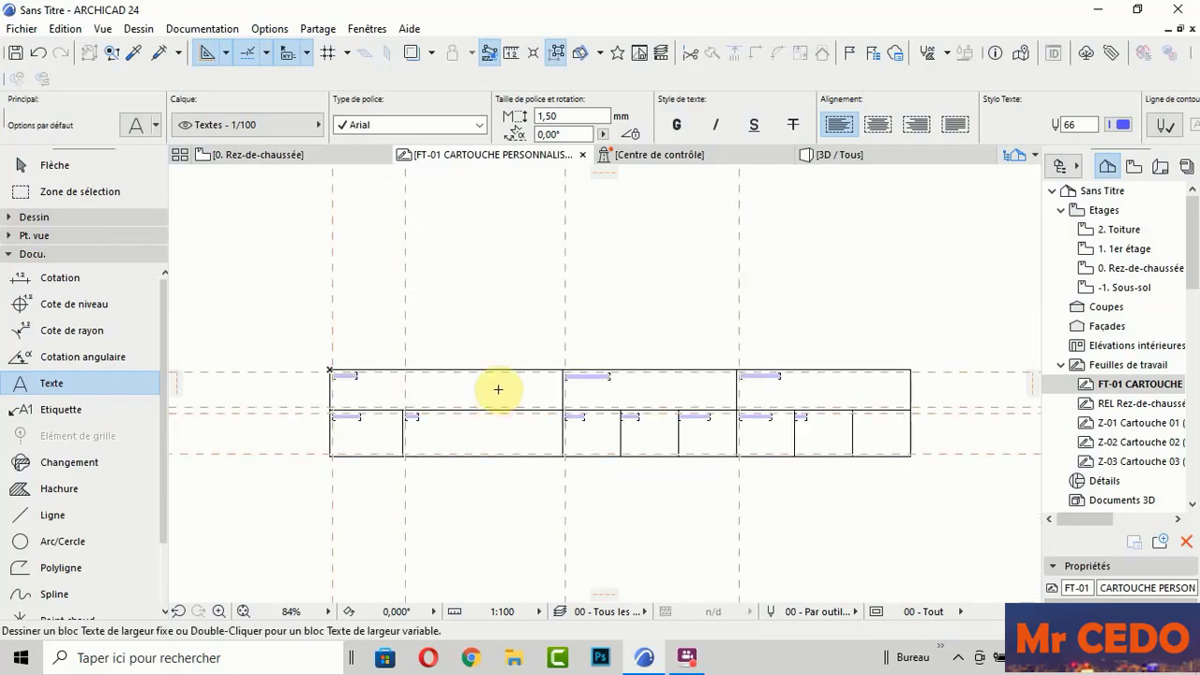
{"action": "scroll", "coordinate": [347, 375], "scroll_direction": "up", "scroll_amount": 2}
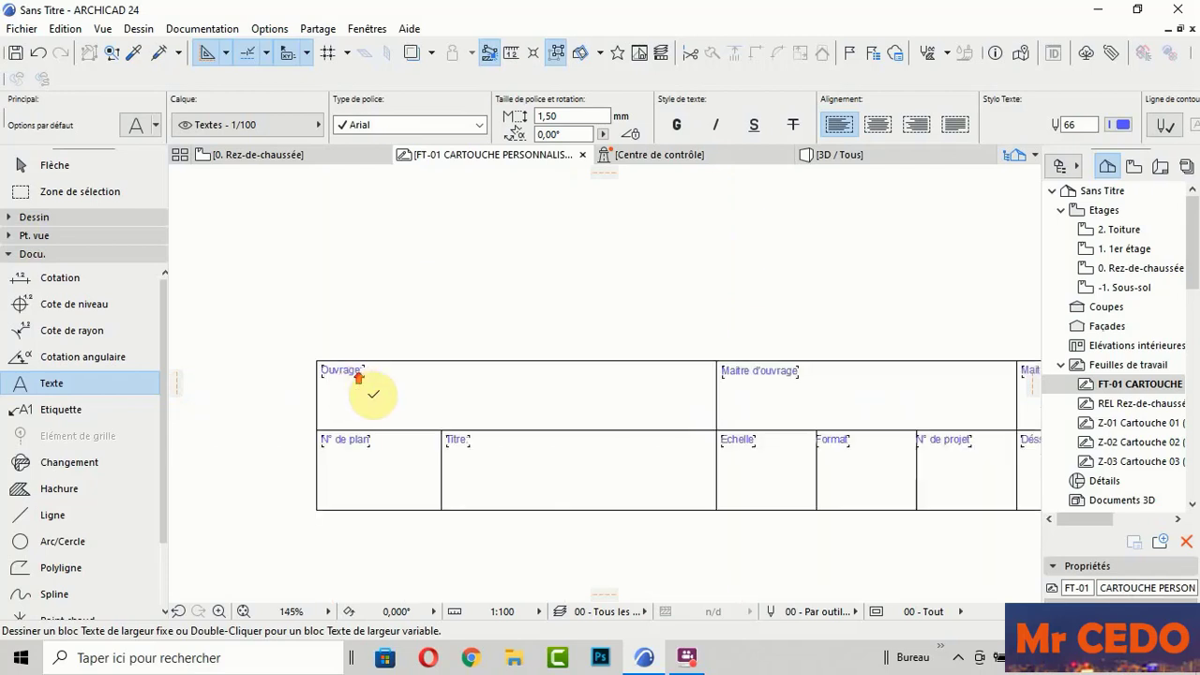
{"action": "scroll", "coordinate": [370, 393], "scroll_direction": "up", "scroll_amount": 1}
{"action": "scroll", "coordinate": [335, 394], "scroll_direction": "up", "scroll_amount": 1}
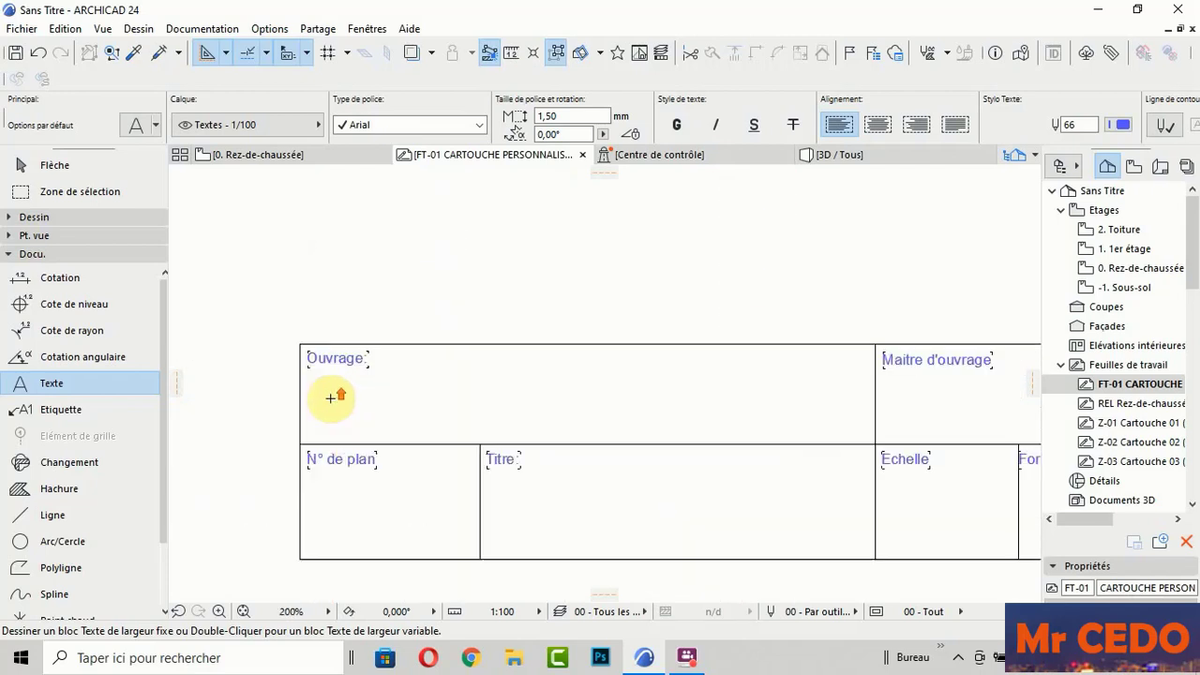
{"action": "scroll", "coordinate": [331, 394], "scroll_direction": "up", "scroll_amount": 1}
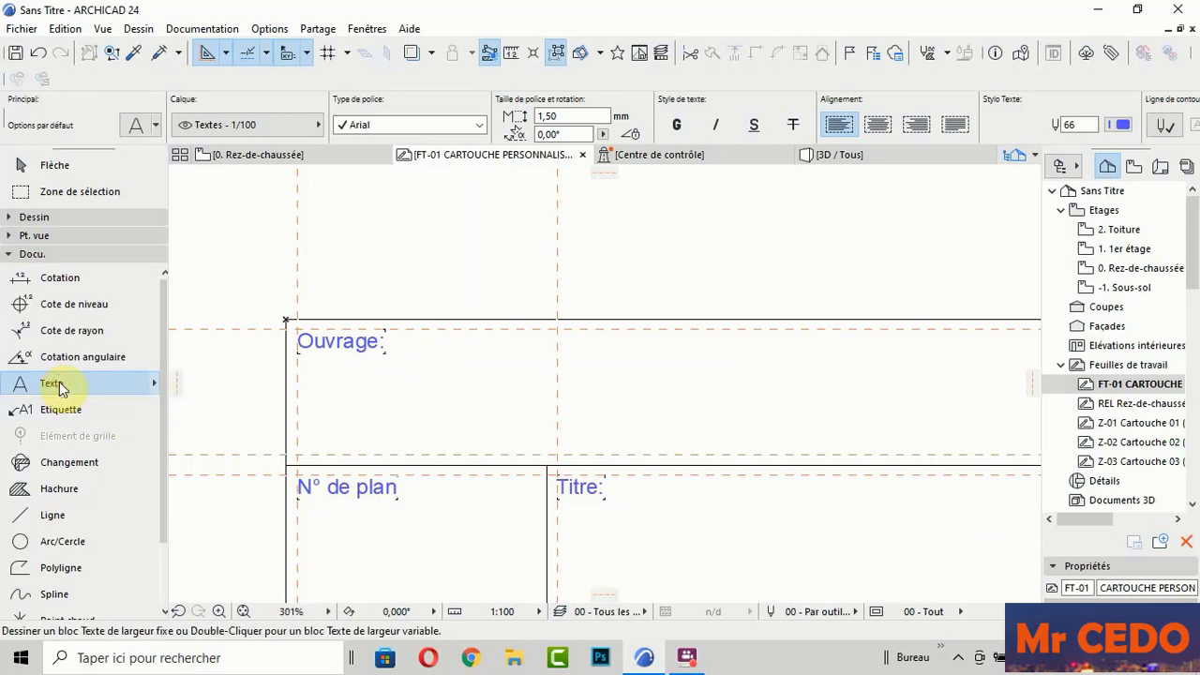
{"action": "scroll", "coordinate": [417, 355], "scroll_direction": "down", "scroll_amount": 1}
{"action": "scroll", "coordinate": [394, 366], "scroll_direction": "down", "scroll_amount": 1}
{"action": "scroll", "coordinate": [382, 375], "scroll_direction": "up", "scroll_amount": 1}
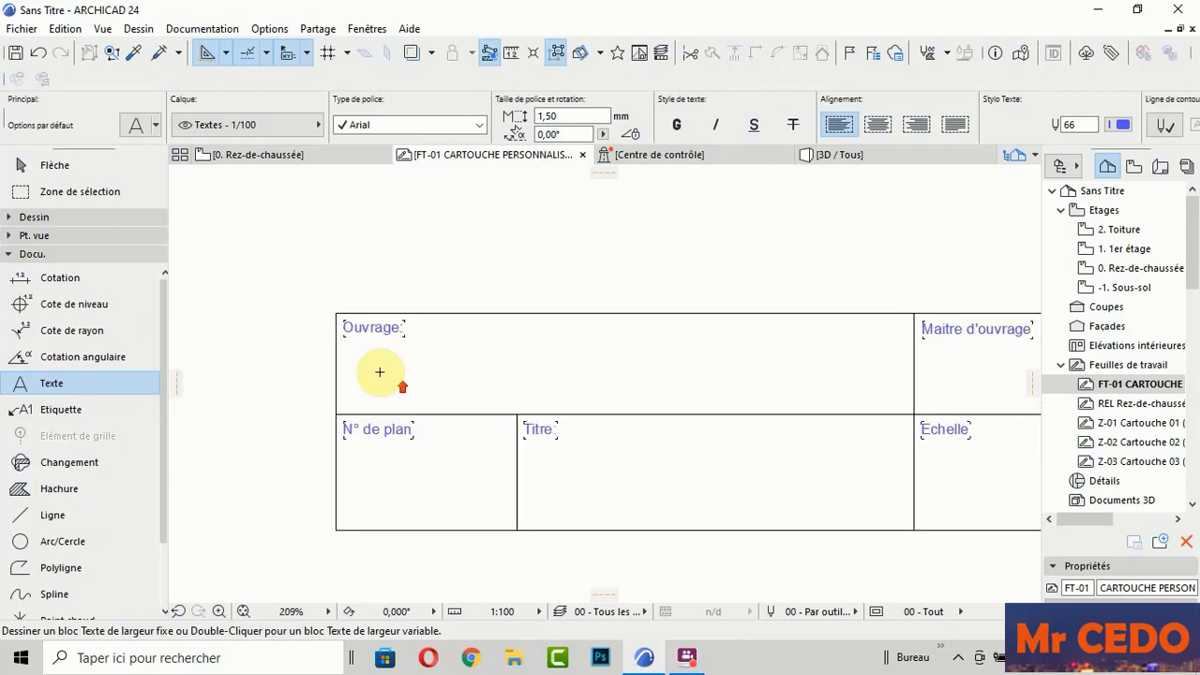
{"action": "scroll", "coordinate": [382, 376], "scroll_direction": "up", "scroll_amount": 2}
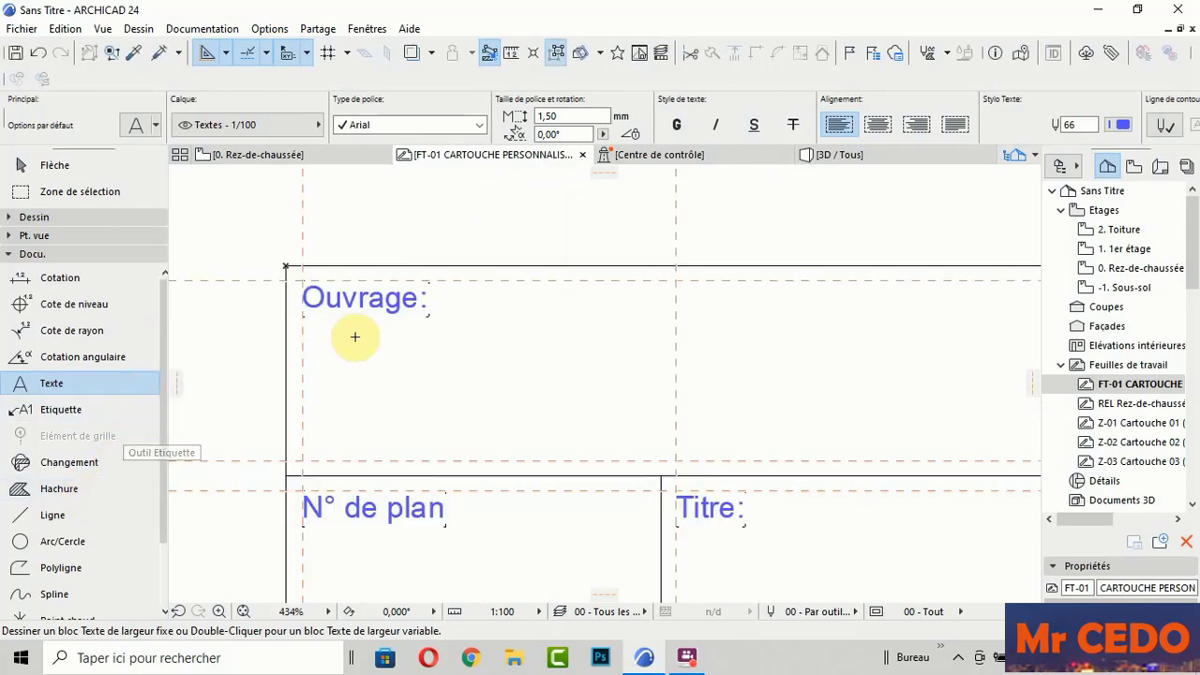
{"action": "left_click", "coordinate": [327, 351]}
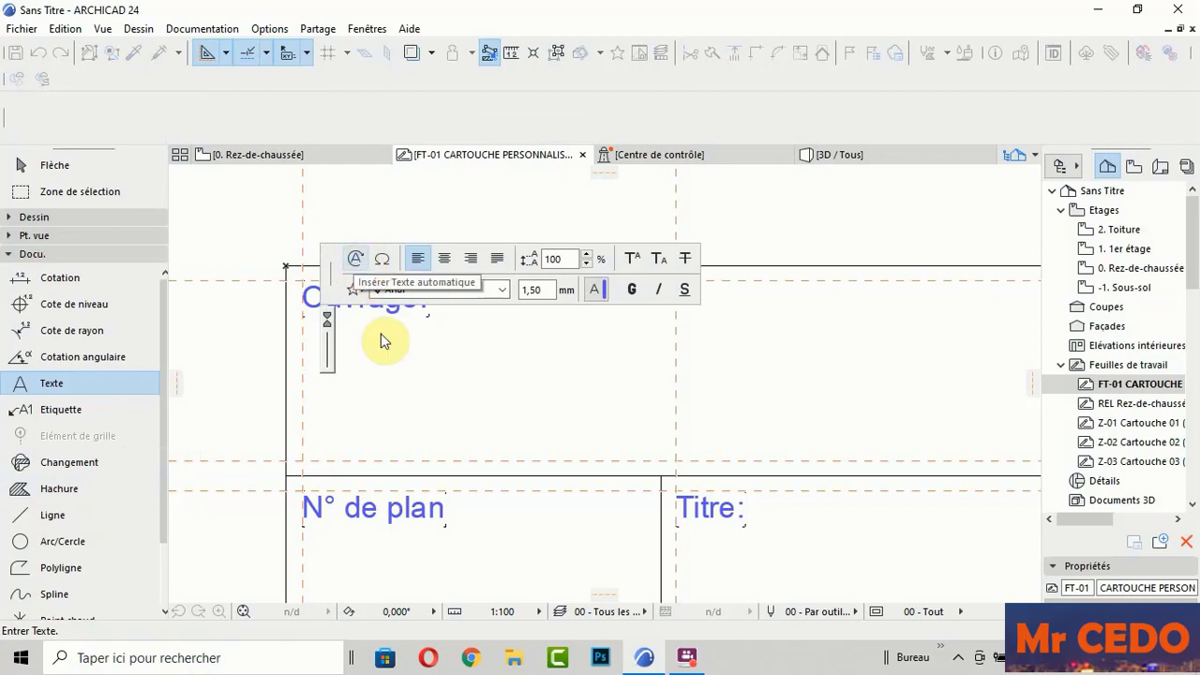
Step: Insert autotext fields Nom du projet, Adresse du Site 1, Code postal du Site and Ville du Site
{"action": "left_click", "coordinate": [354, 260]}
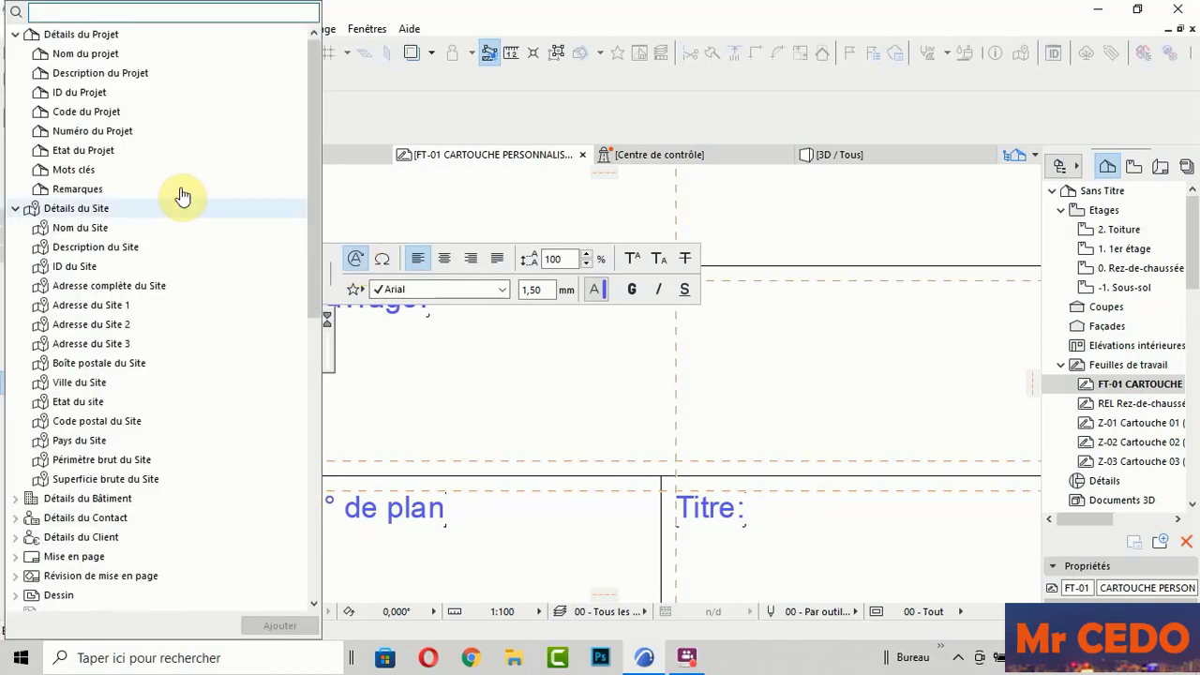
{"action": "left_click", "coordinate": [82, 56]}
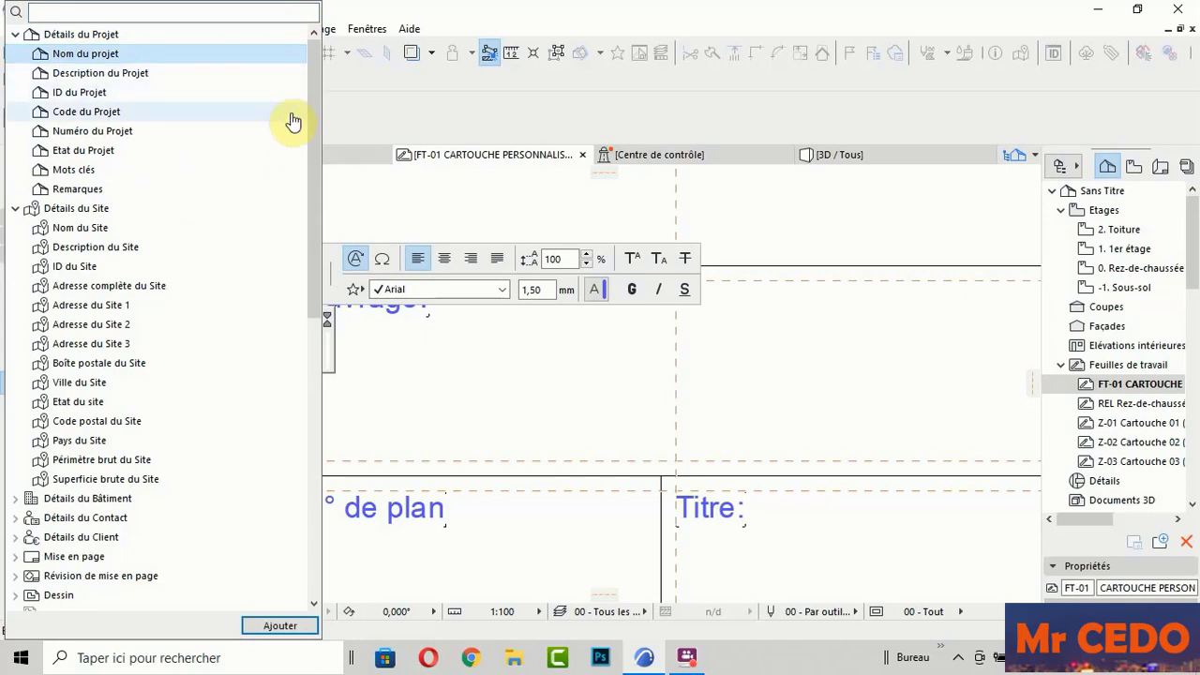
{"action": "left_click", "coordinate": [132, 309], "text": "ctrl"}
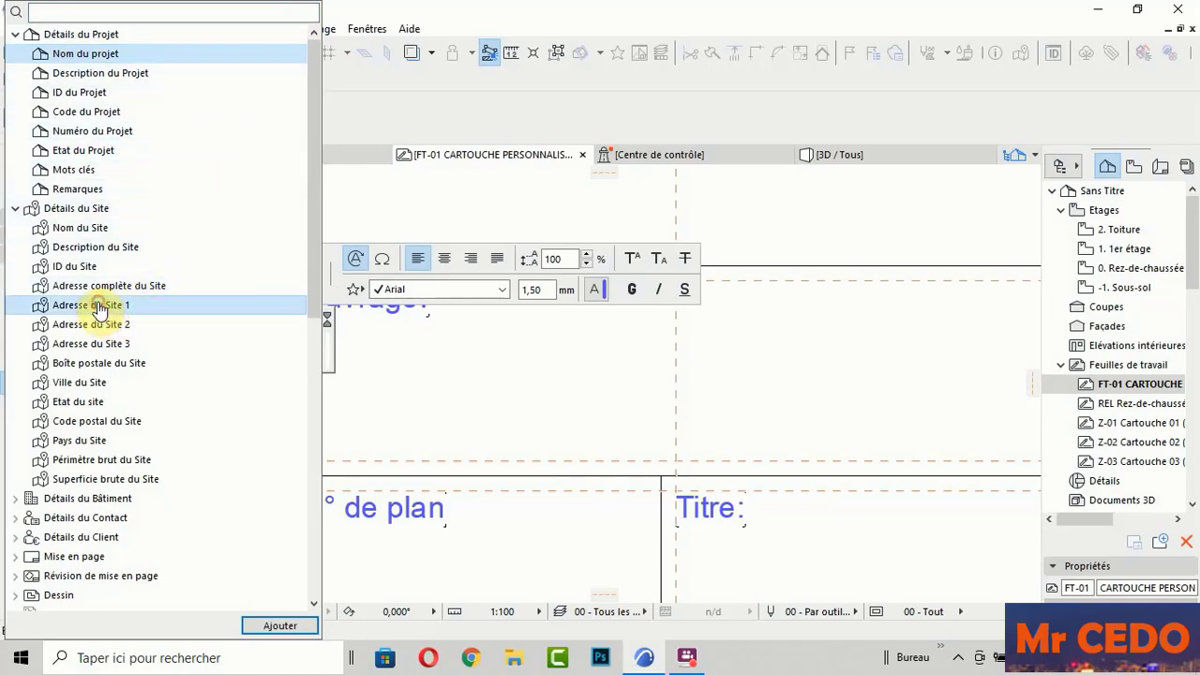
{"action": "left_click", "coordinate": [105, 421], "text": "ctrl"}
{"action": "left_click", "coordinate": [79, 382], "text": "ctrl"}
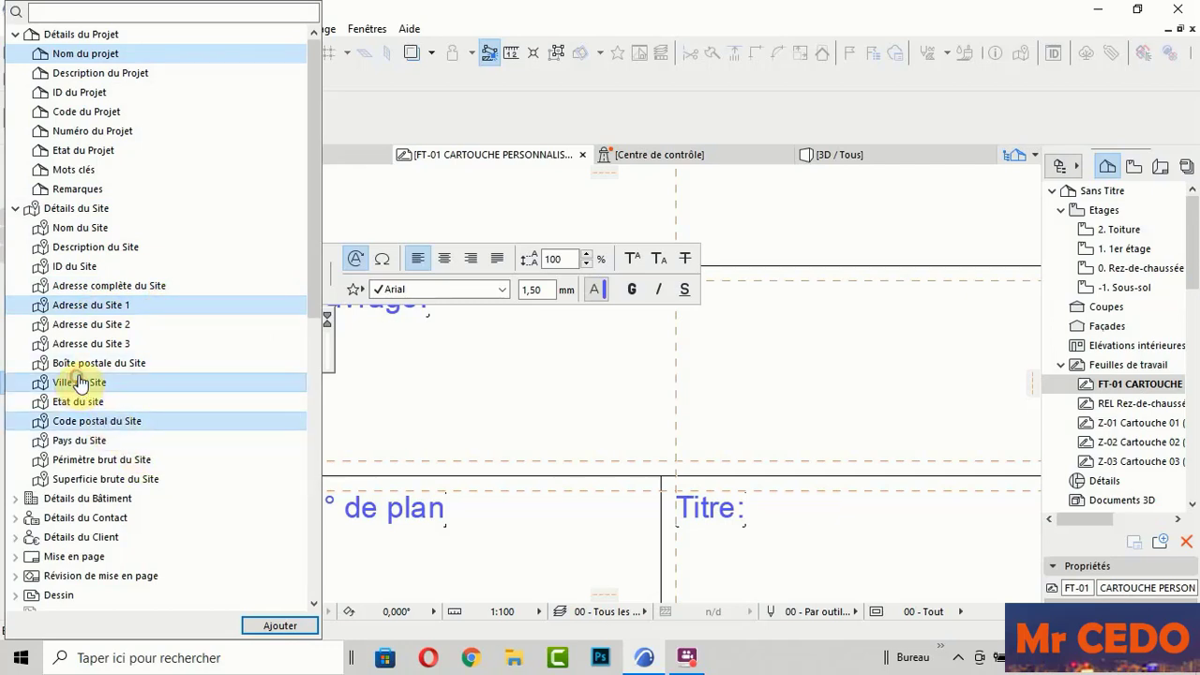
{"action": "left_click", "coordinate": [280, 626]}
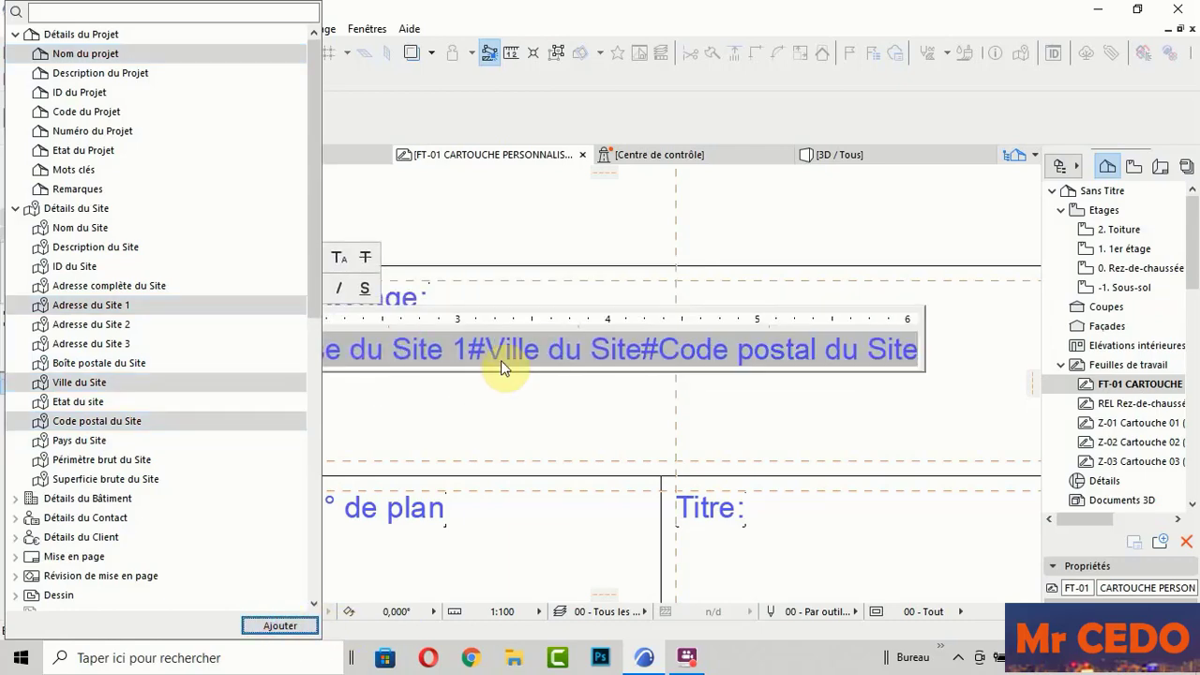
Step: Close the autotext block, then select it and reopen it for editing
{"action": "left_click", "coordinate": [636, 400]}
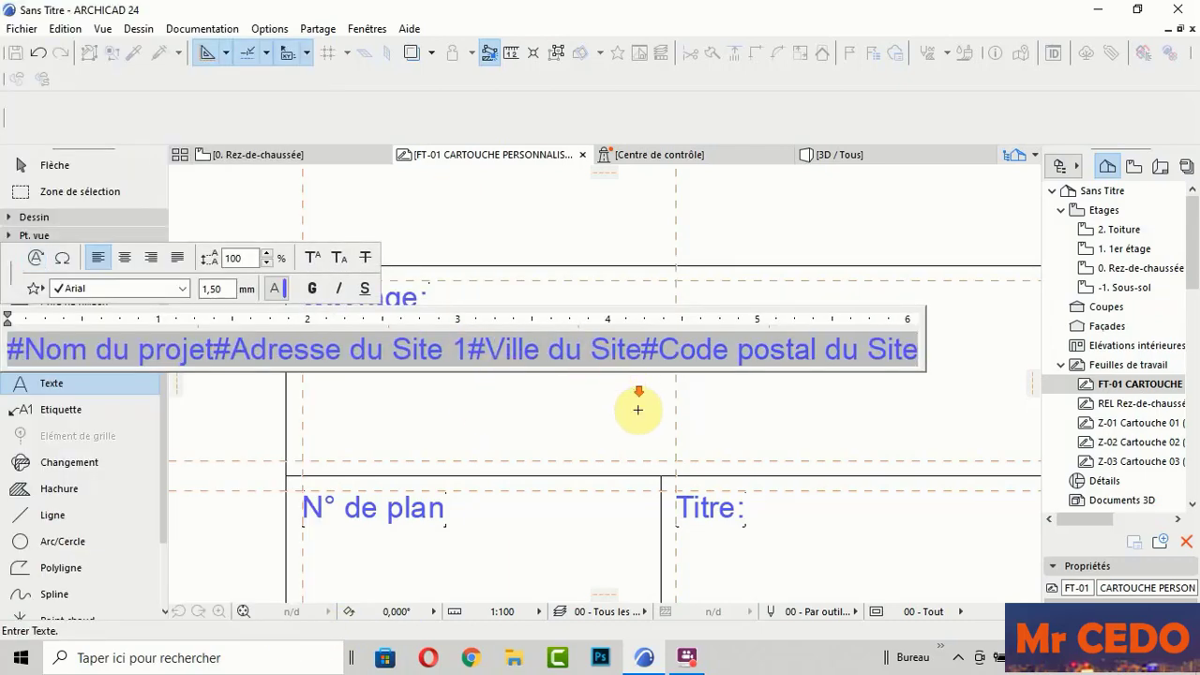
{"action": "scroll", "coordinate": [497, 413], "scroll_direction": "down", "scroll_amount": 2}
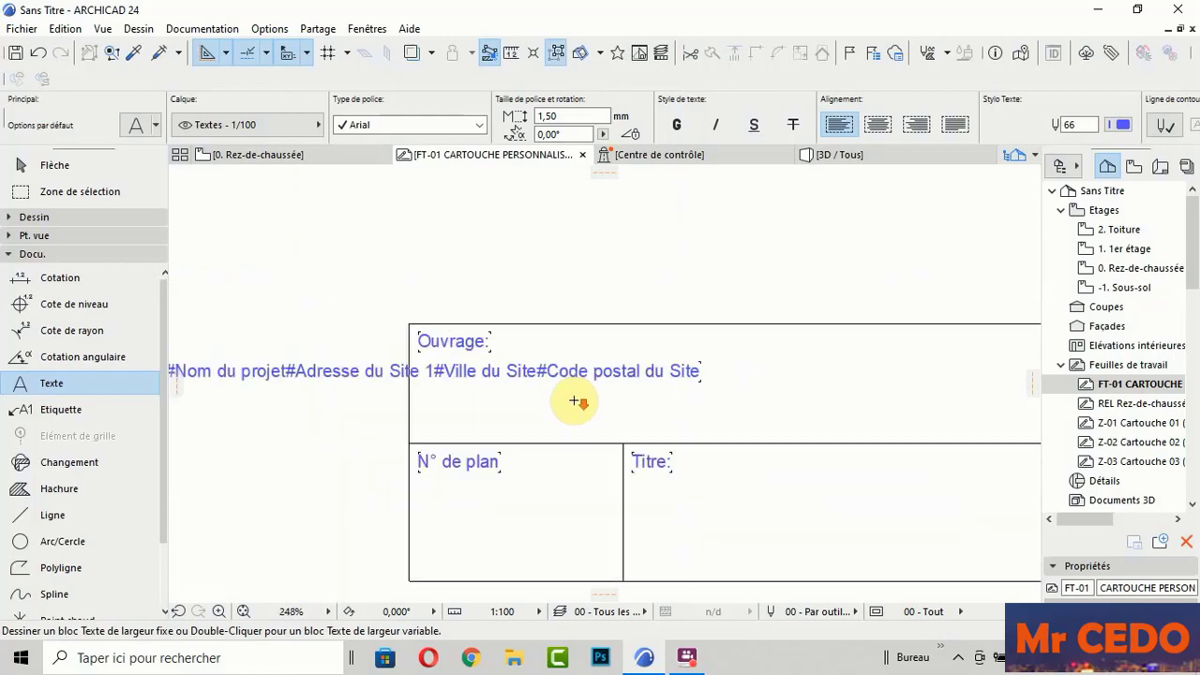
{"action": "scroll", "coordinate": [571, 402], "scroll_direction": "down", "scroll_amount": 3}
{"action": "scroll", "coordinate": [474, 397], "scroll_direction": "up", "scroll_amount": 5}
{"action": "scroll", "coordinate": [481, 387], "scroll_direction": "down", "scroll_amount": 2}
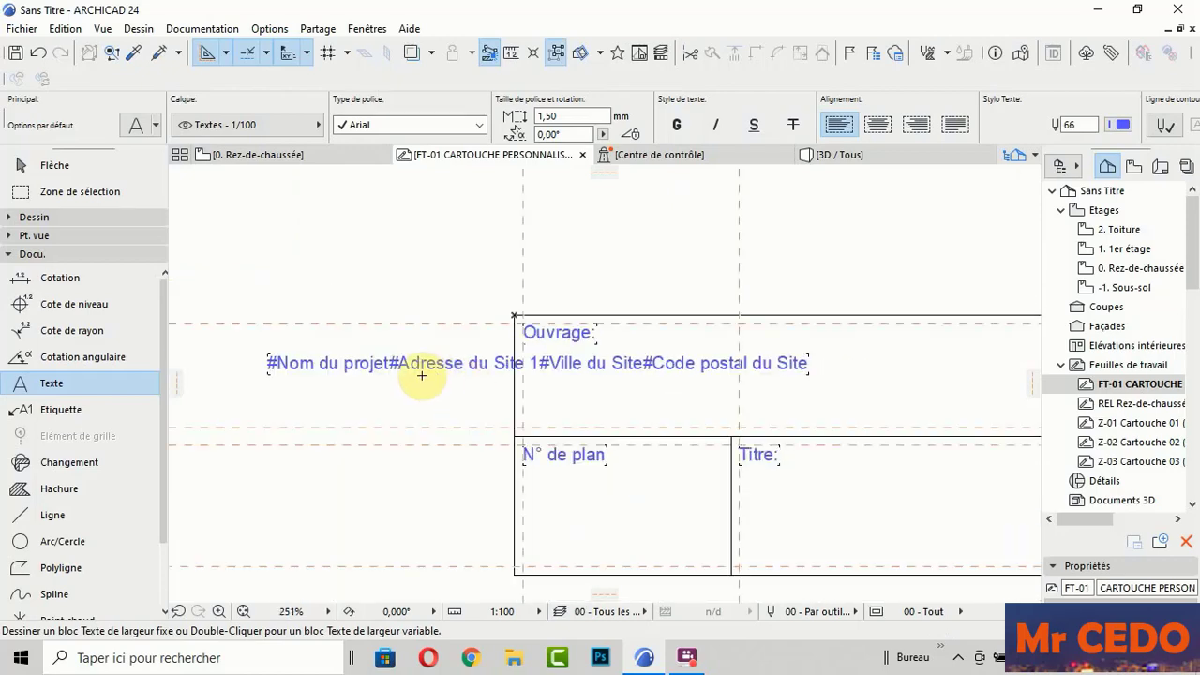
{"action": "left_click", "coordinate": [378, 368]}
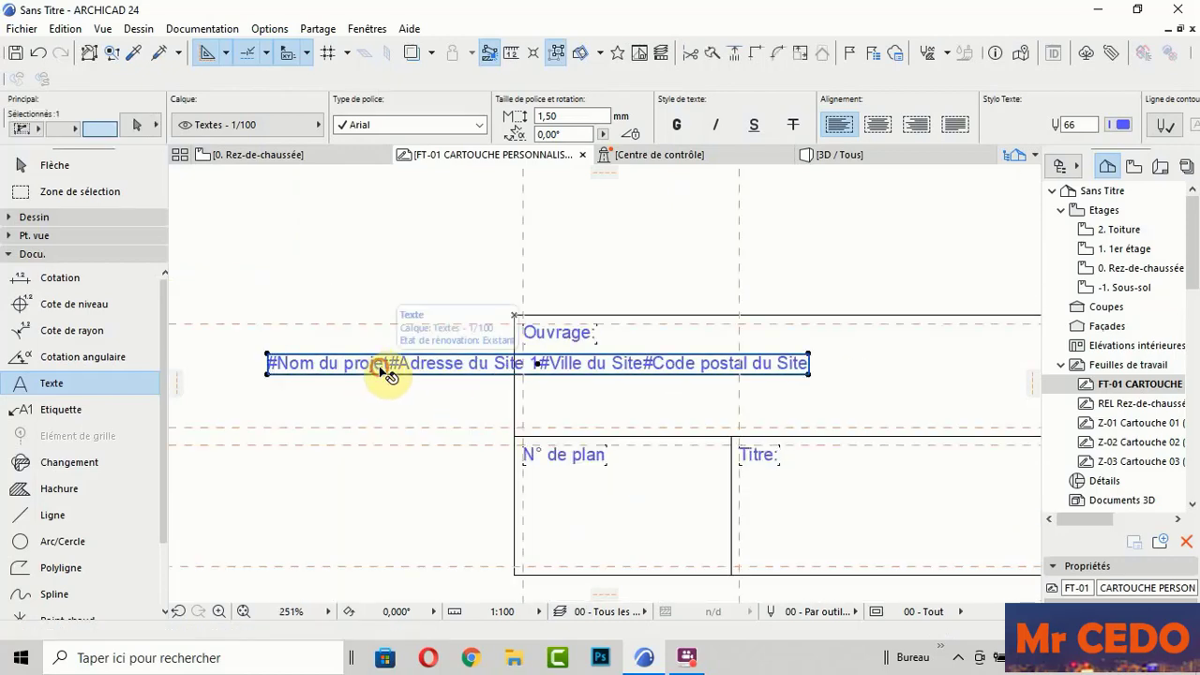
{"action": "scroll", "coordinate": [400, 366], "scroll_direction": "up", "scroll_amount": 1}
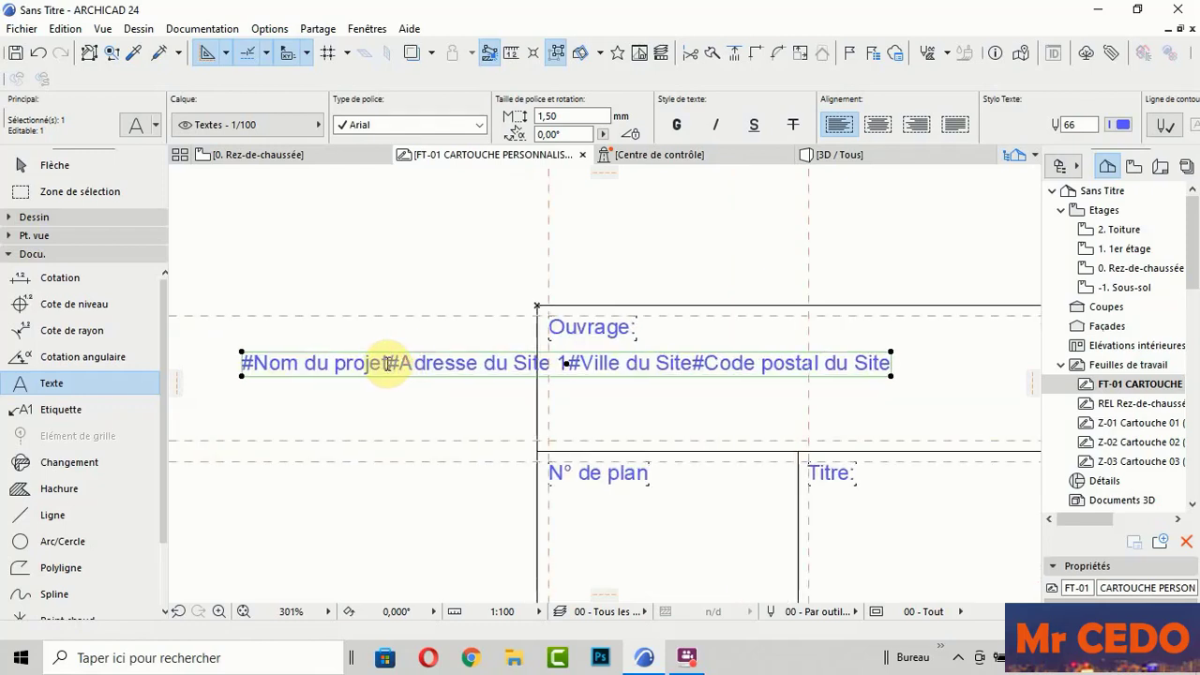
{"action": "double_click", "coordinate": [387, 363]}
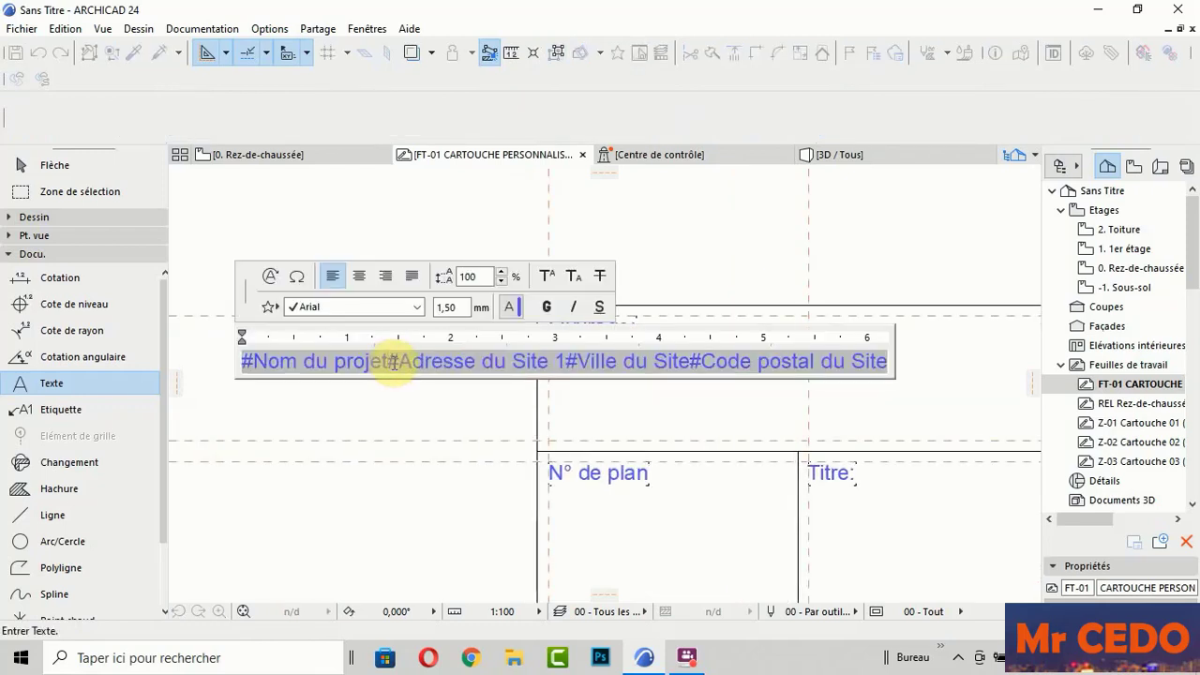
Step: Break the fields onto four lines: project name, site address, city, postal code
{"action": "left_click", "coordinate": [394, 364]}
{"action": "key", "text": "Return"}
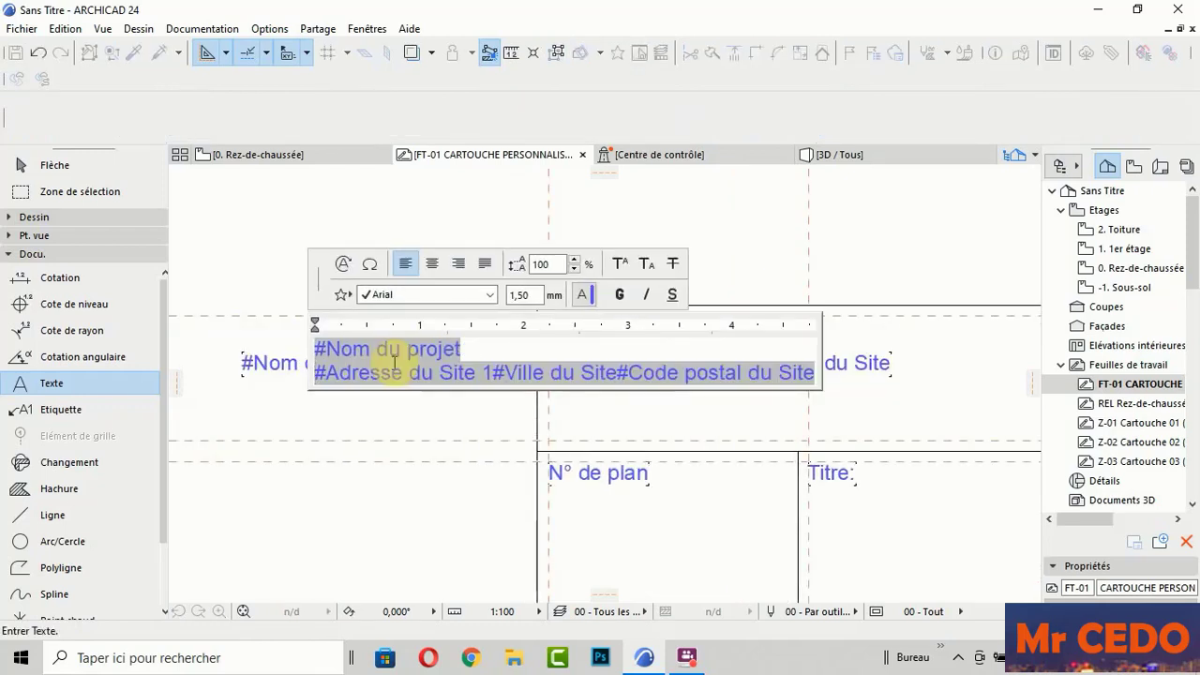
{"action": "left_click", "coordinate": [494, 373]}
{"action": "key", "text": "Return"}
{"action": "left_click", "coordinate": [544, 385]}
{"action": "key", "text": "shift+End"}
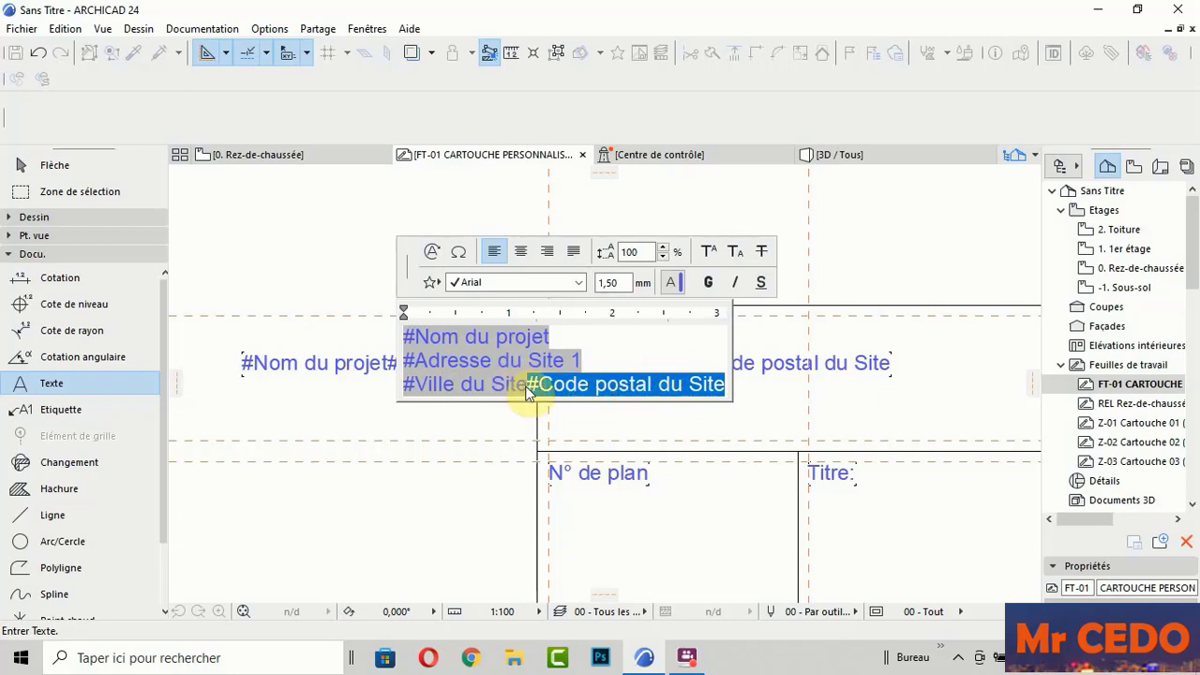
{"action": "left_click", "coordinate": [529, 384]}
{"action": "key", "text": "shift+End"}
{"action": "left_click", "coordinate": [525, 385]}
{"action": "key", "text": "Return"}
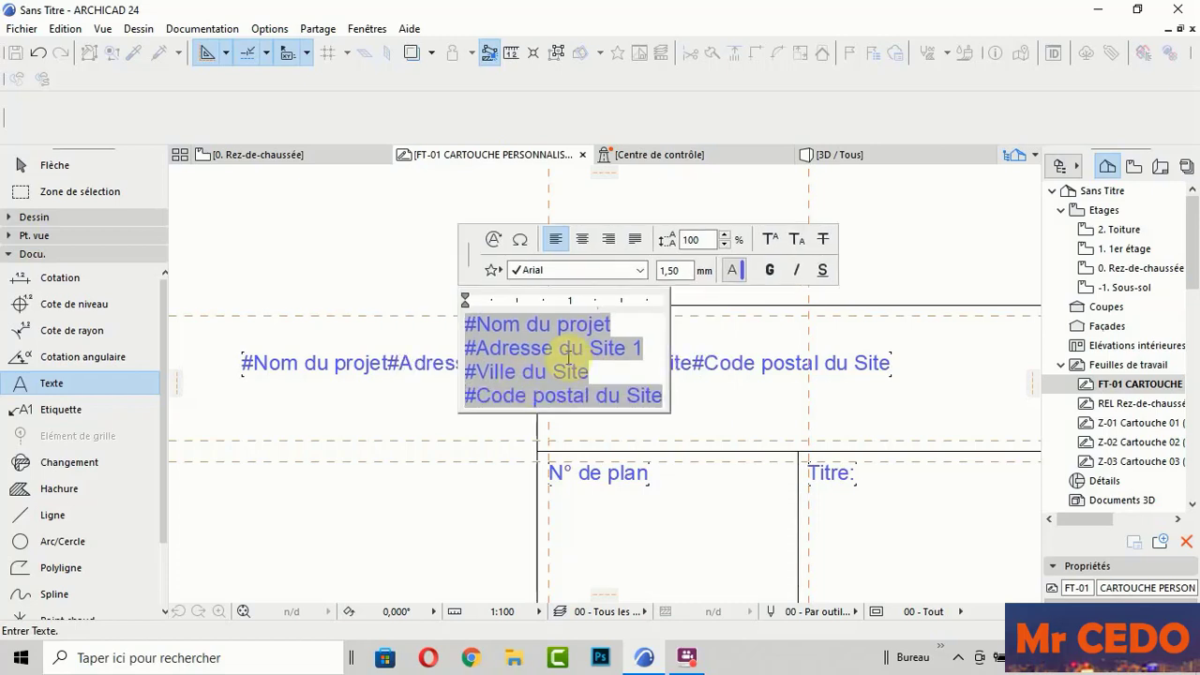
{"action": "left_click", "coordinate": [733, 413]}
Step: Move the four-line autotext block down so it sits directly beneath 'Ouvrage:'
{"action": "scroll", "coordinate": [616, 402], "scroll_direction": "down", "scroll_amount": 2}
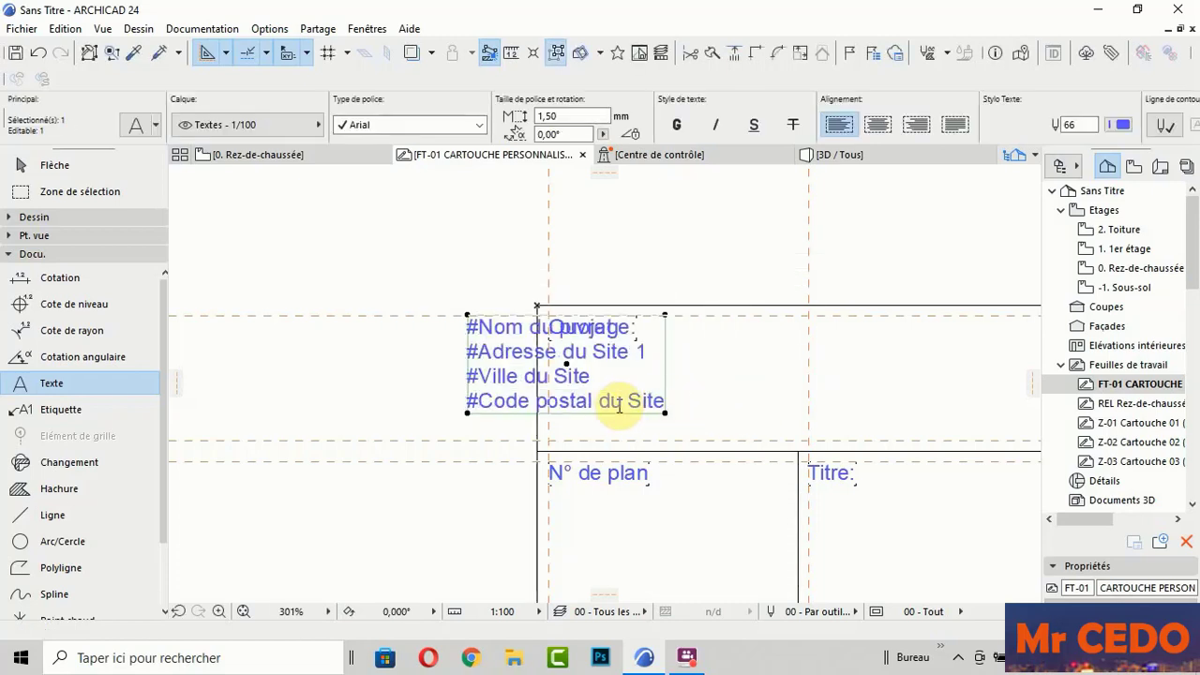
{"action": "scroll", "coordinate": [549, 401], "scroll_direction": "down", "scroll_amount": 2}
{"action": "scroll", "coordinate": [562, 416], "scroll_direction": "down", "scroll_amount": 2}
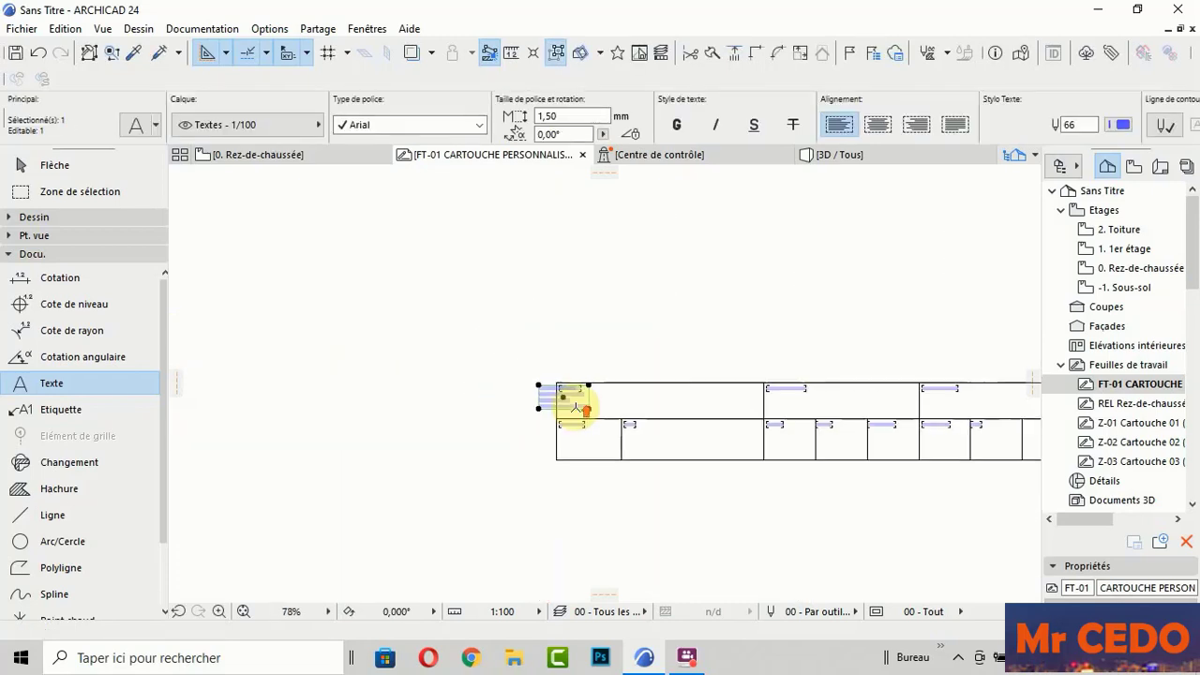
{"action": "scroll", "coordinate": [574, 408], "scroll_direction": "up", "scroll_amount": 3}
{"action": "scroll", "coordinate": [533, 377], "scroll_direction": "up", "scroll_amount": 1}
{"action": "left_click", "coordinate": [523, 364]}
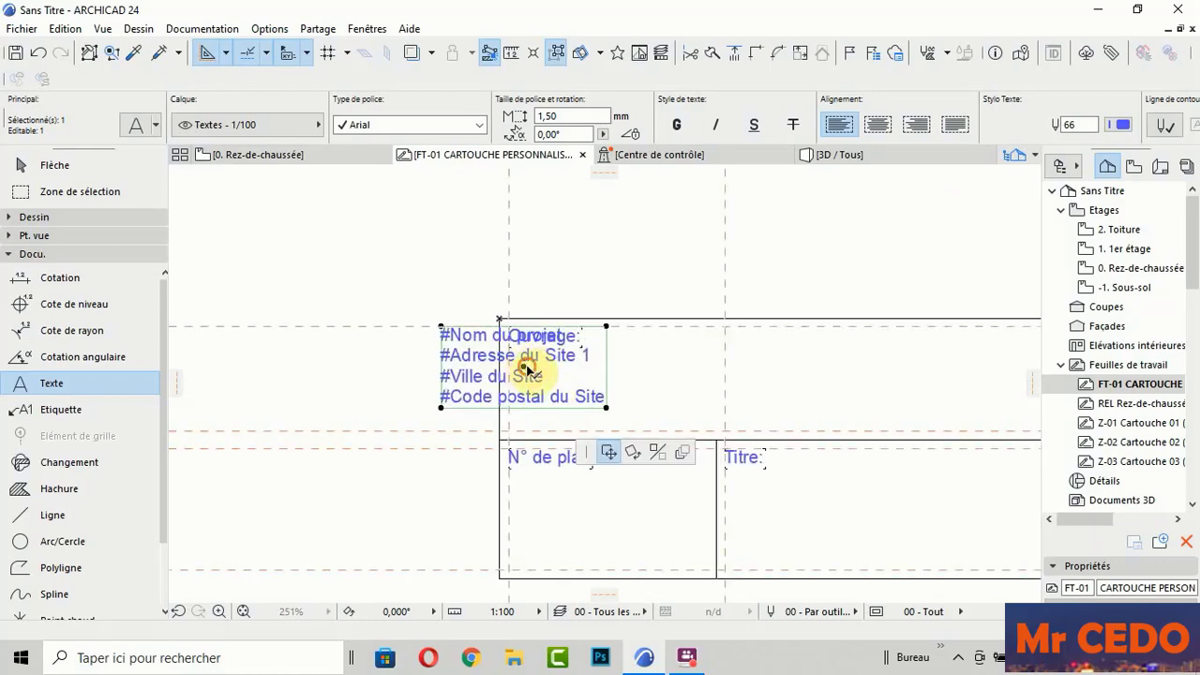
{"action": "scroll", "coordinate": [597, 391], "scroll_direction": "up", "scroll_amount": 3}
{"action": "scroll", "coordinate": [600, 389], "scroll_direction": "up", "scroll_amount": 2}
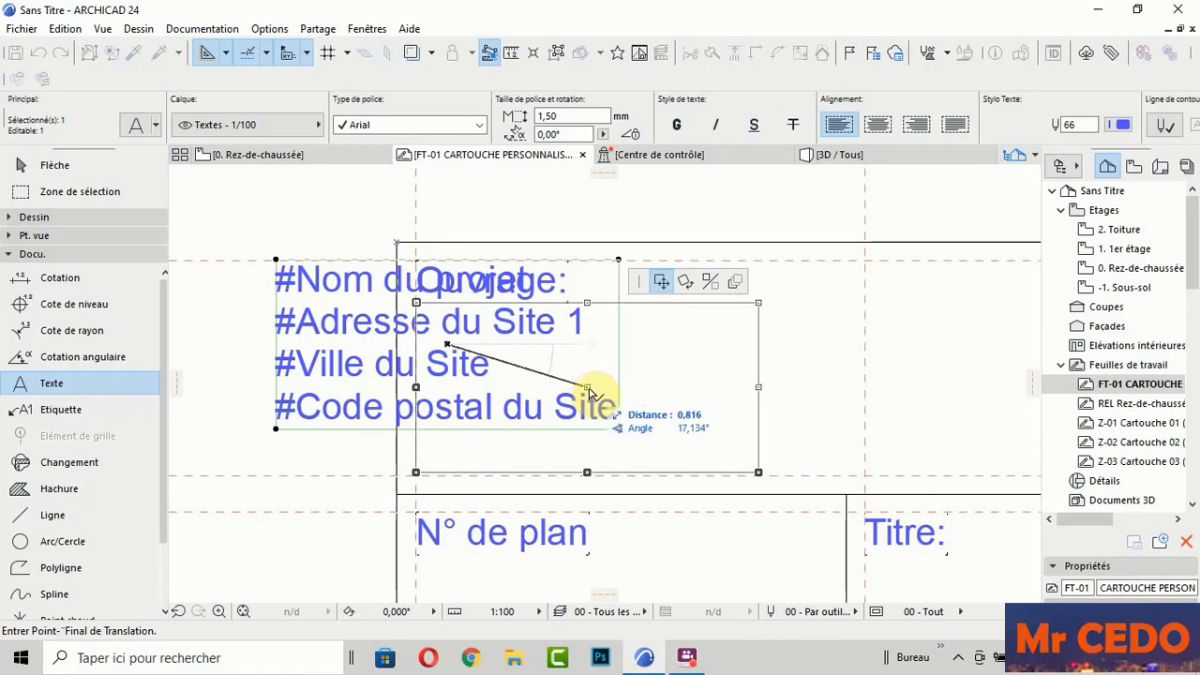
{"action": "left_click", "coordinate": [589, 392]}
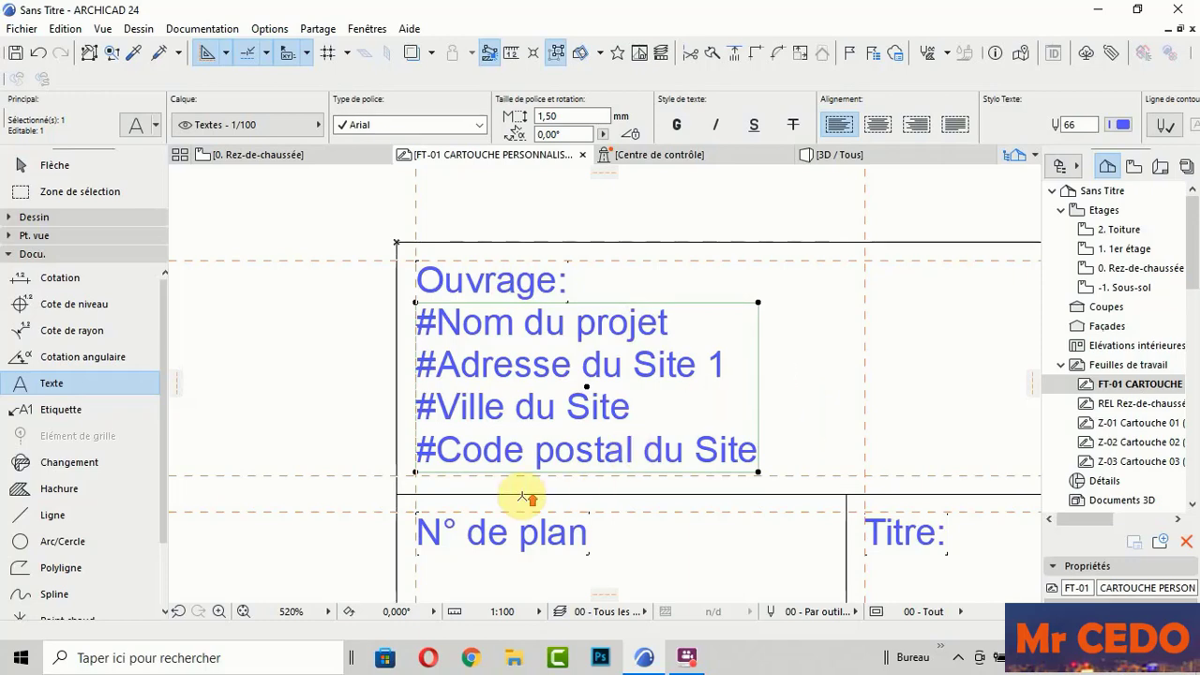
{"action": "scroll", "coordinate": [522, 496], "scroll_direction": "up", "scroll_amount": 2}
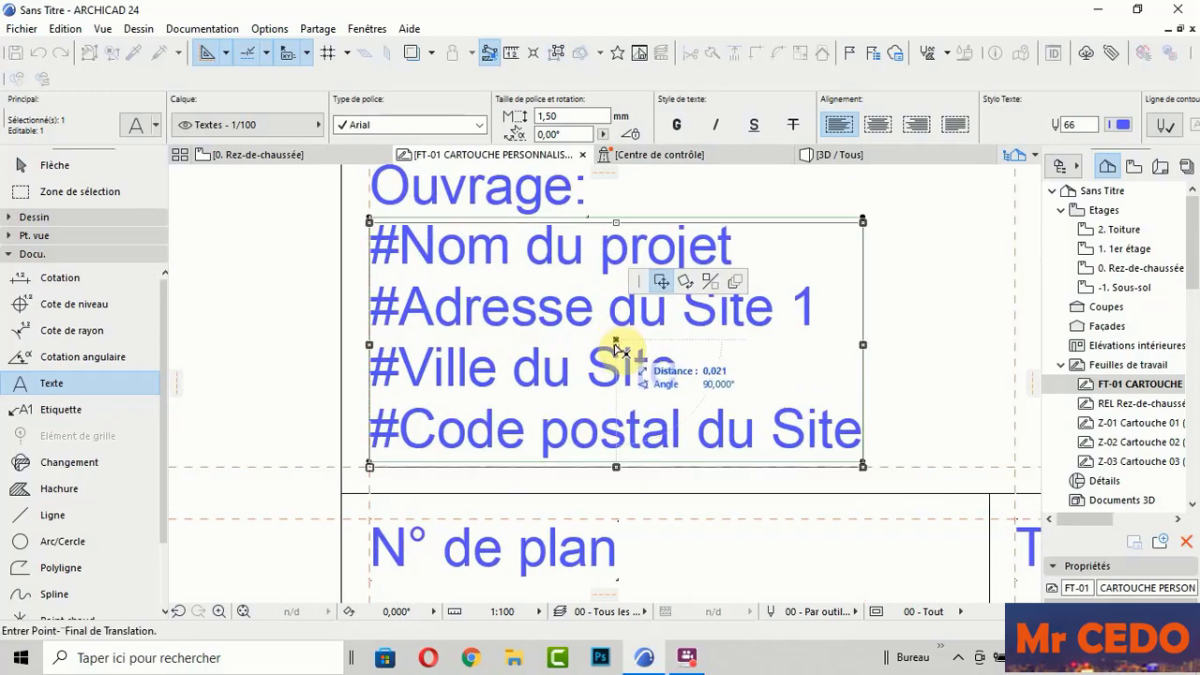
{"action": "left_click", "coordinate": [616, 348]}
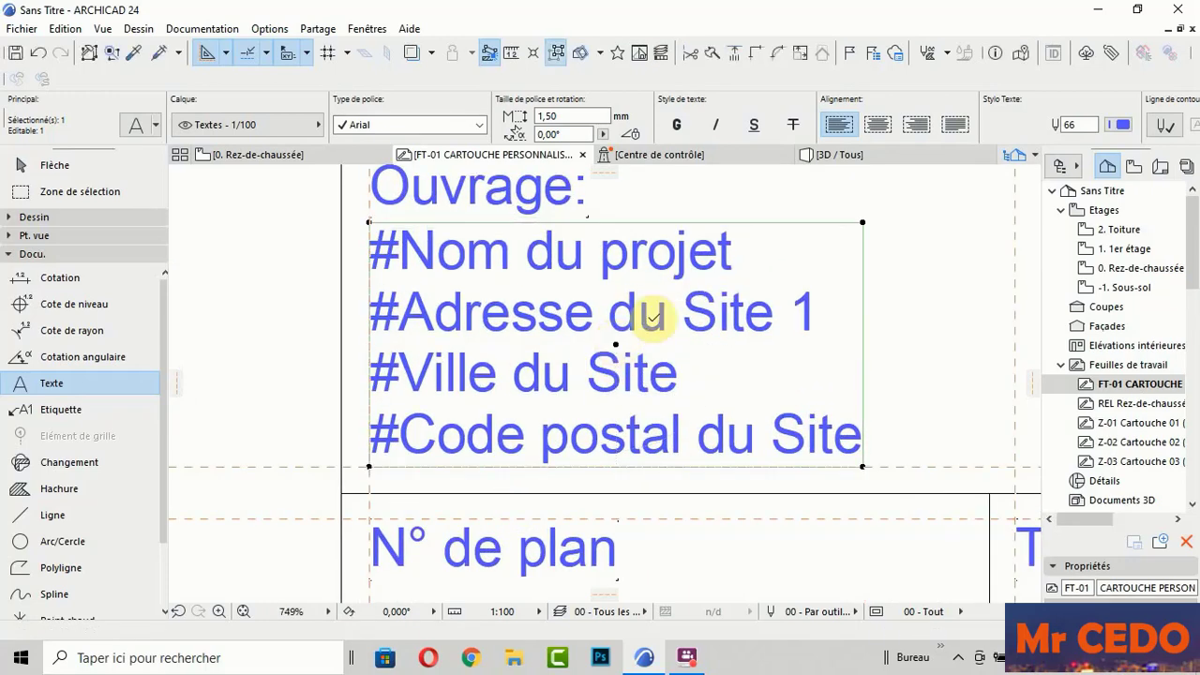
{"action": "key", "text": "Escape"}
{"action": "scroll", "coordinate": [588, 368], "scroll_direction": "down", "scroll_amount": 5}
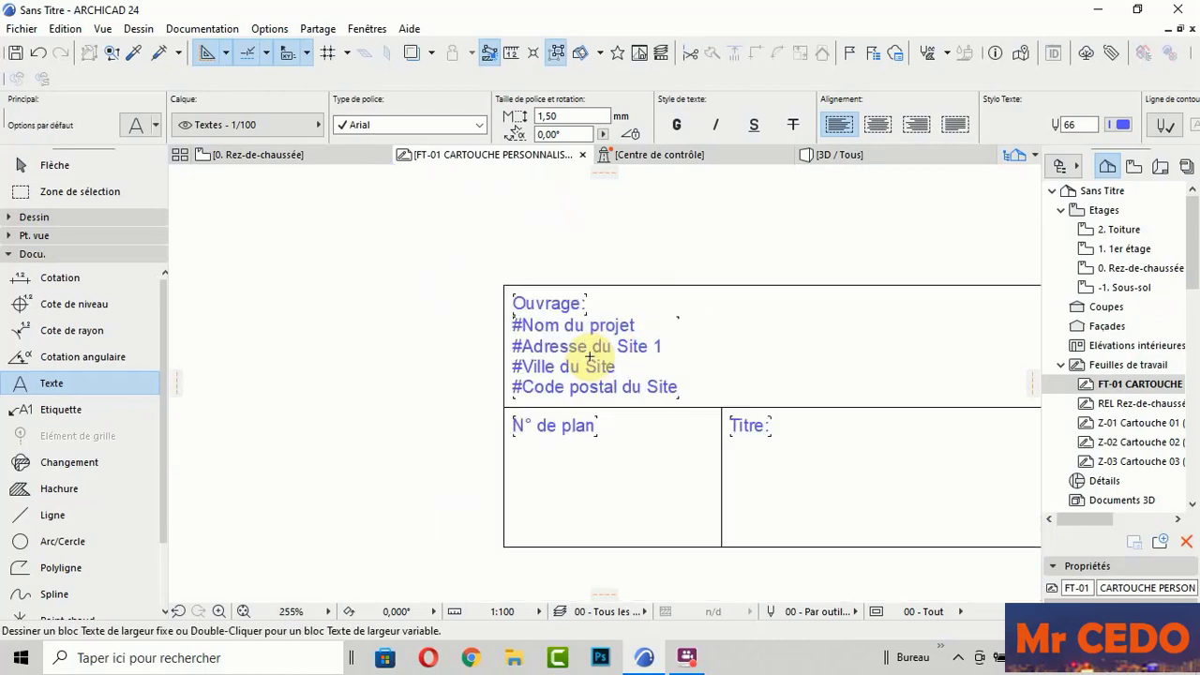
Step: Set the autotext block's text size to 1,30 mm
{"action": "left_click", "coordinate": [539, 364]}
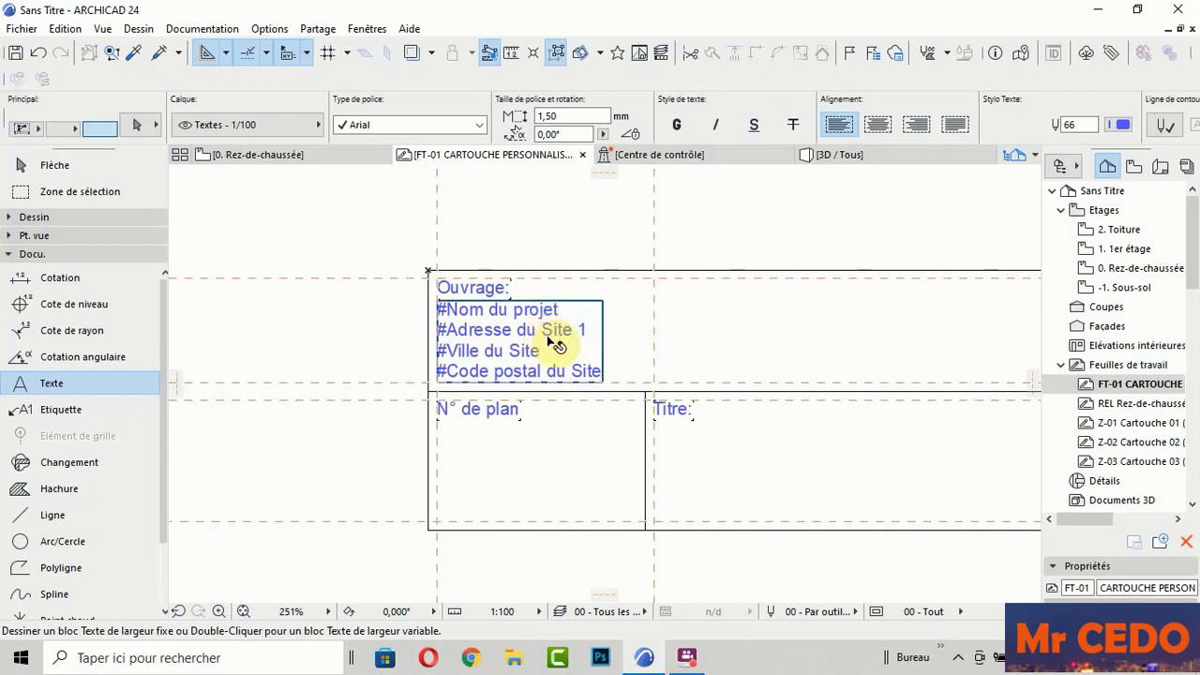
{"action": "key", "text": "Escape"}
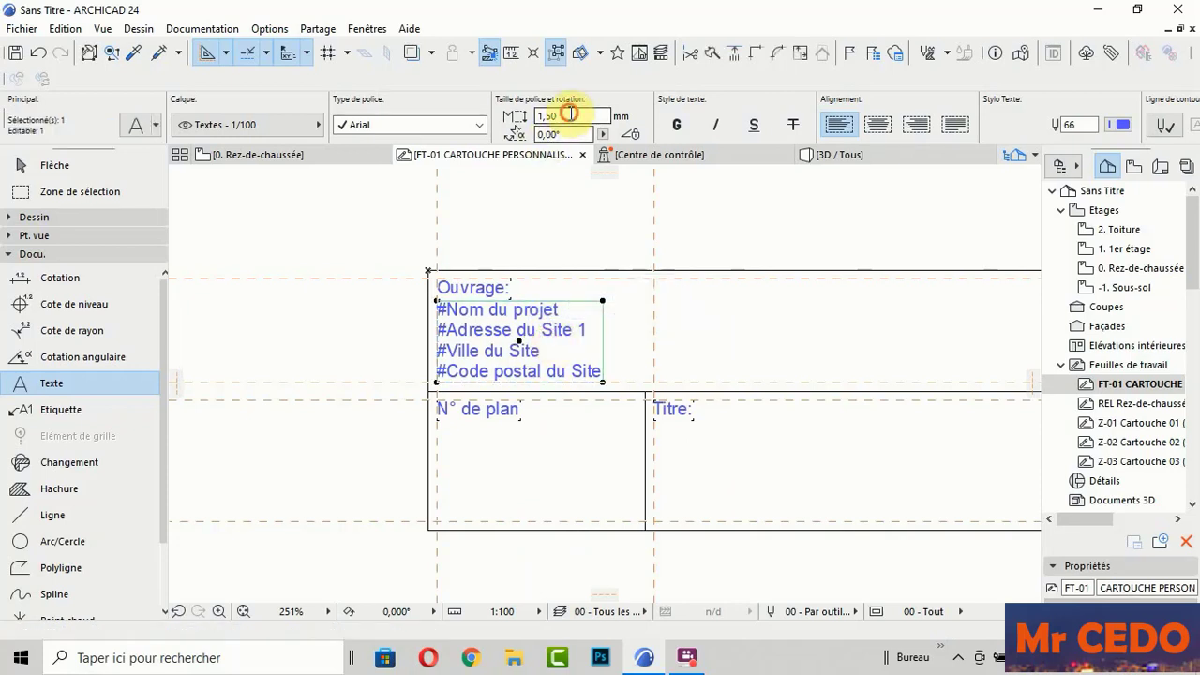
{"action": "type", "text": "30"}
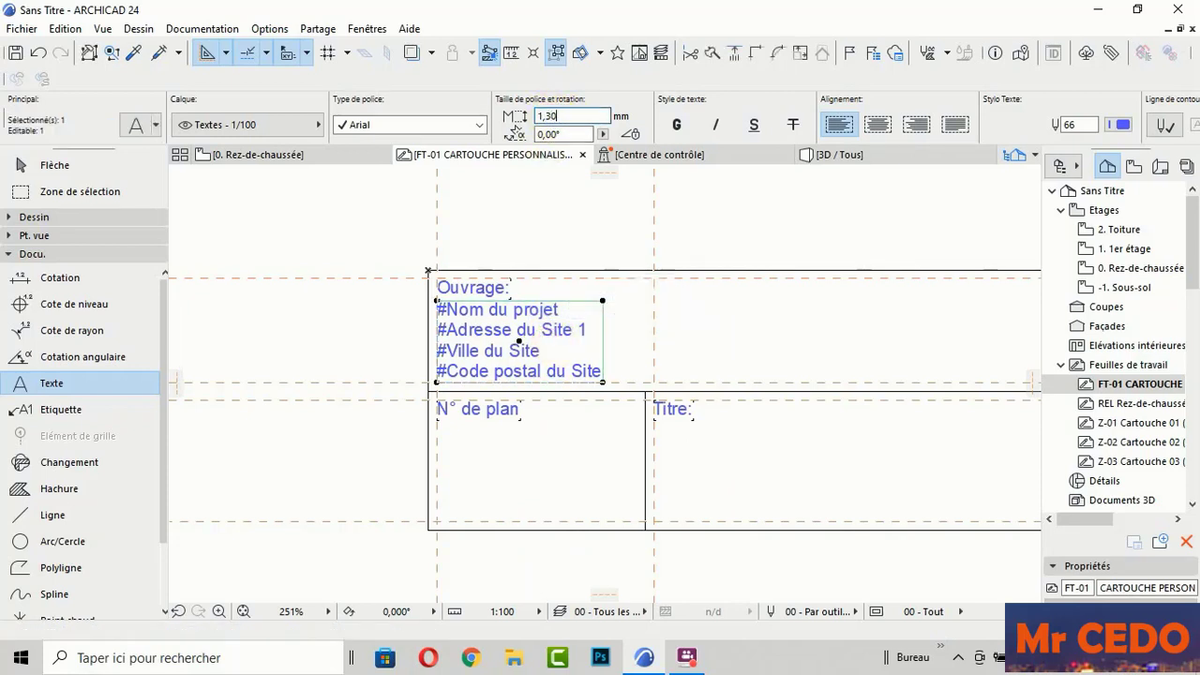
{"action": "key", "text": "Return"}
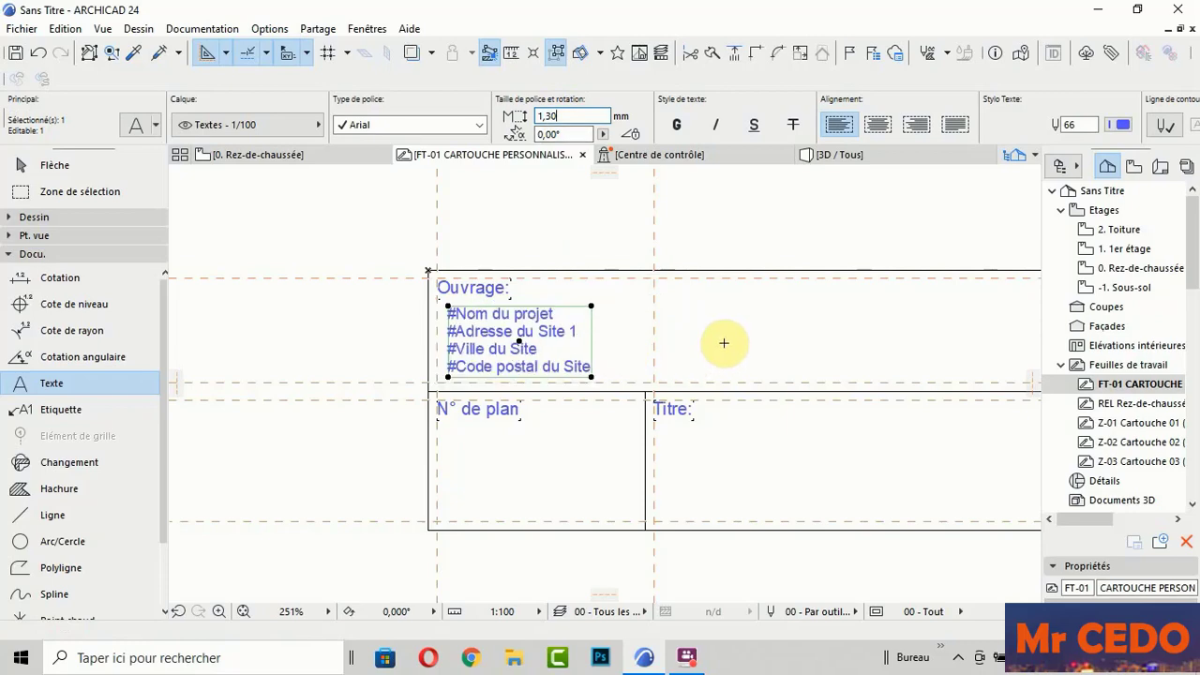
Step: Reposition the block lower and left, its left edge flush with 'Ouvrage:'
{"action": "scroll", "coordinate": [494, 356], "scroll_direction": "up", "scroll_amount": 3}
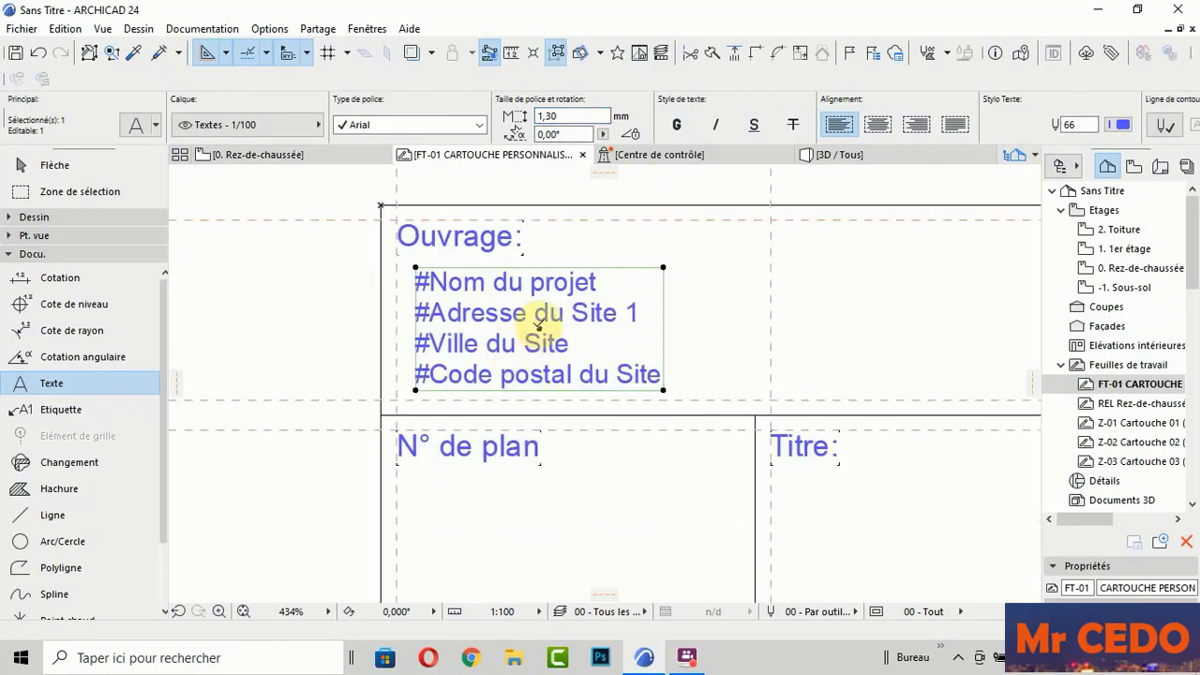
{"action": "left_click", "coordinate": [538, 321]}
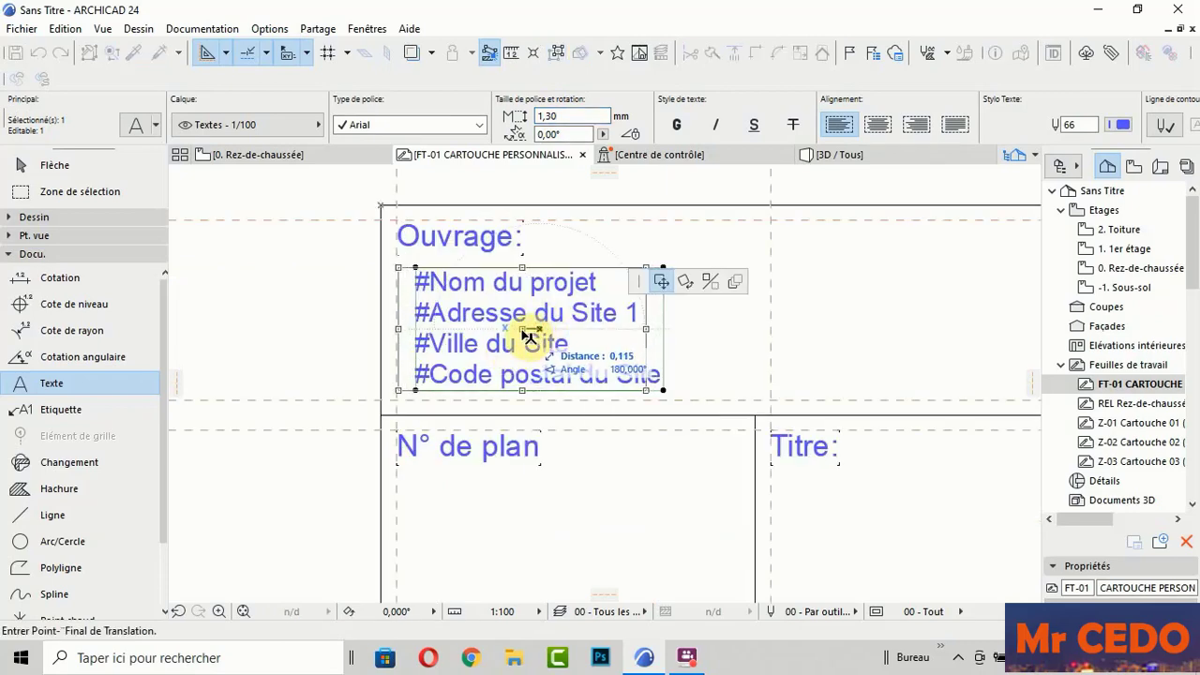
{"action": "left_click", "coordinate": [526, 336]}
{"action": "scroll", "coordinate": [519, 330], "scroll_direction": "up", "scroll_amount": 1}
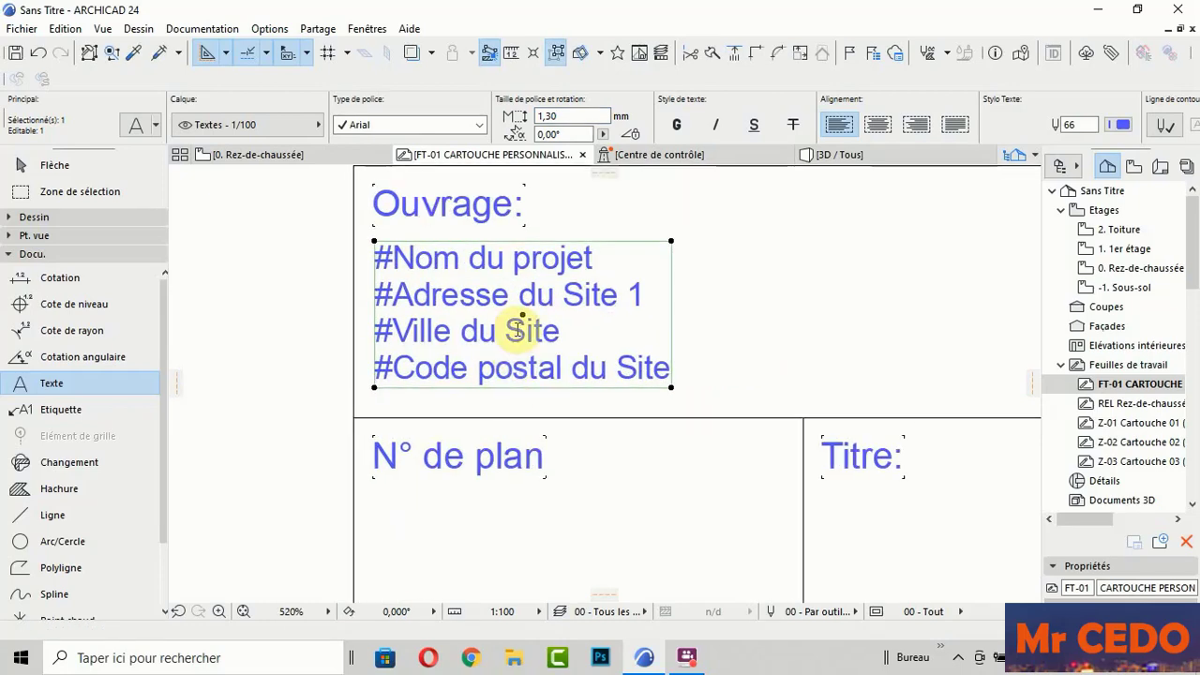
{"action": "left_click", "coordinate": [522, 314]}
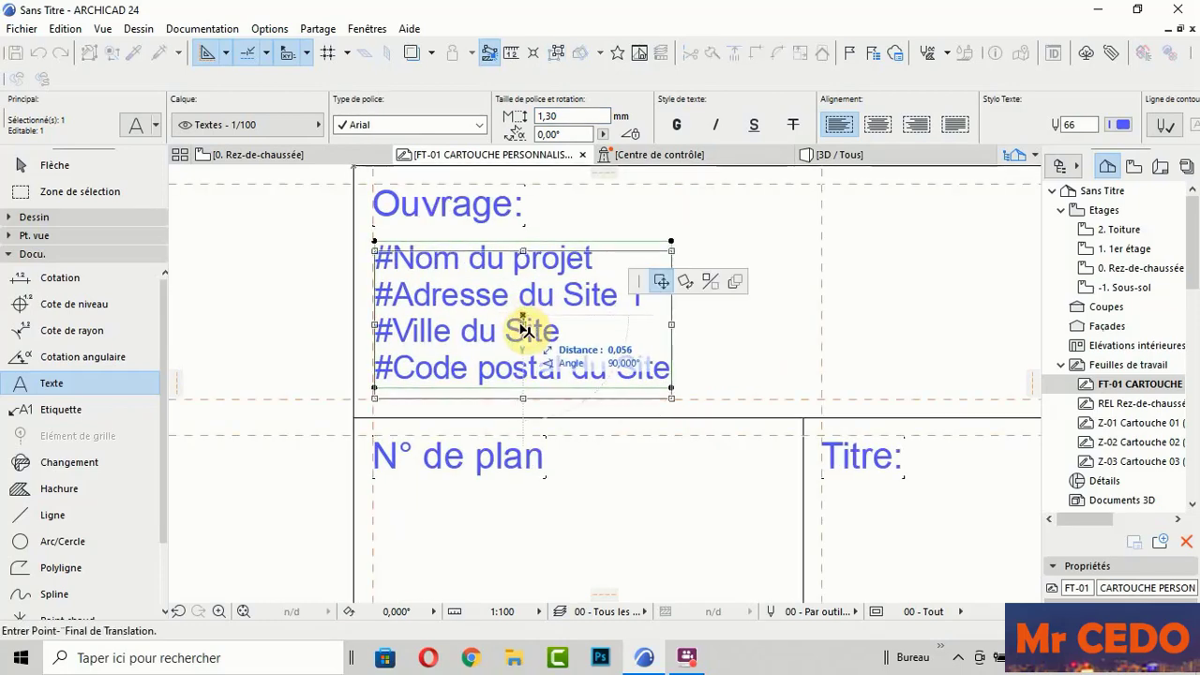
{"action": "left_click", "coordinate": [525, 334]}
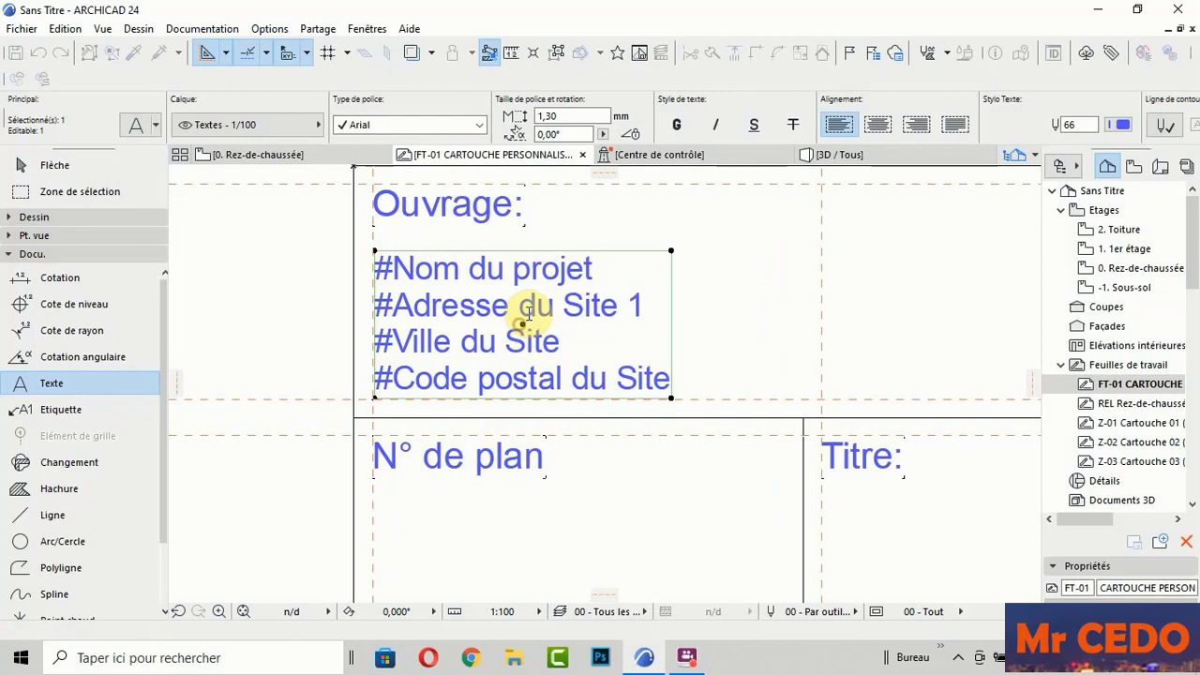
{"action": "left_click", "coordinate": [750, 263]}
{"action": "scroll", "coordinate": [553, 334], "scroll_direction": "down", "scroll_amount": 3}
{"action": "scroll", "coordinate": [557, 290], "scroll_direction": "down", "scroll_amount": 2}
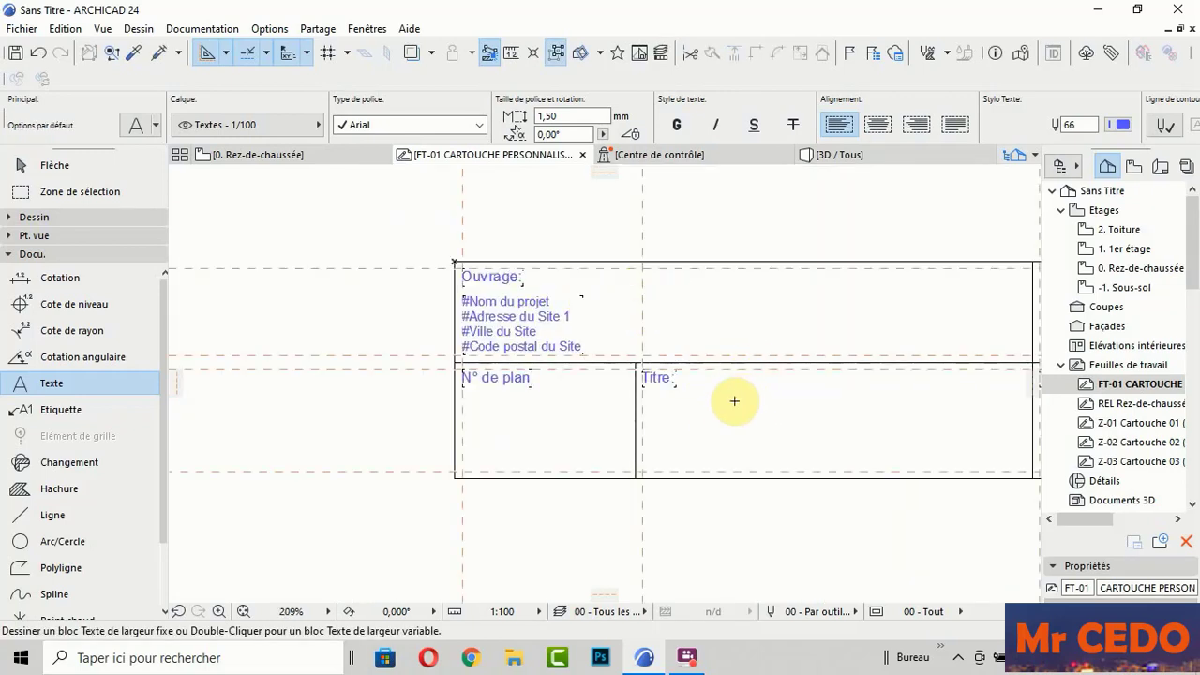
{"action": "scroll", "coordinate": [586, 370], "scroll_direction": "down", "scroll_amount": 3}
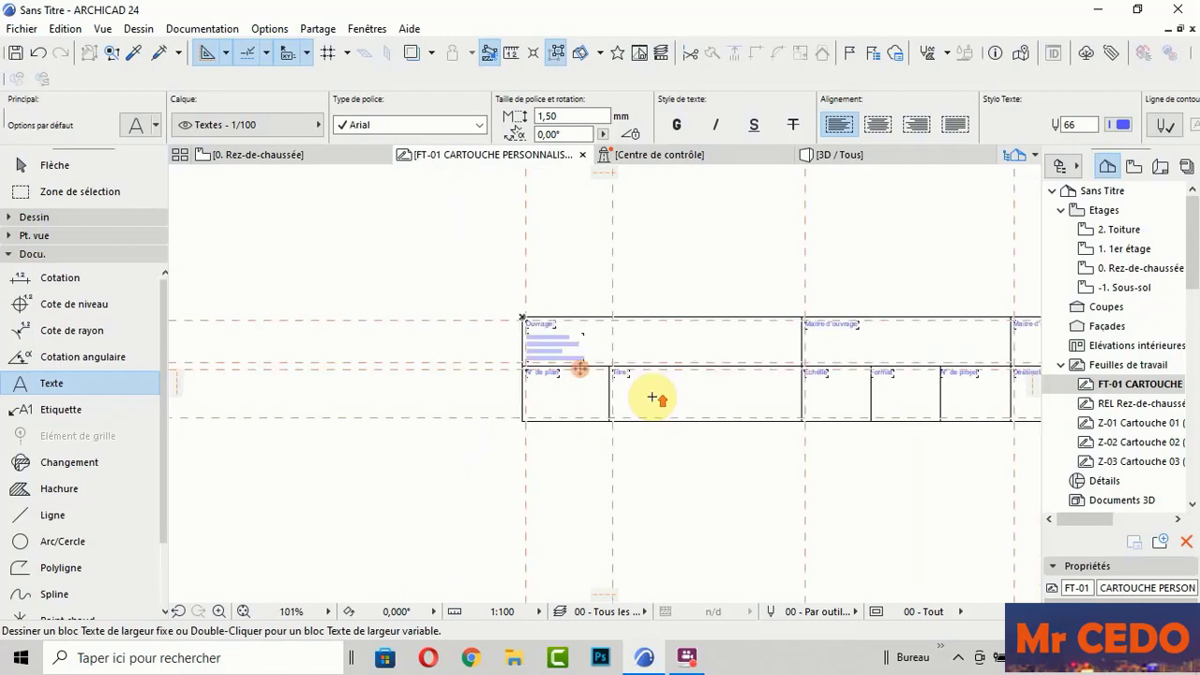
{"action": "scroll", "coordinate": [653, 397], "scroll_direction": "up", "scroll_amount": 2}
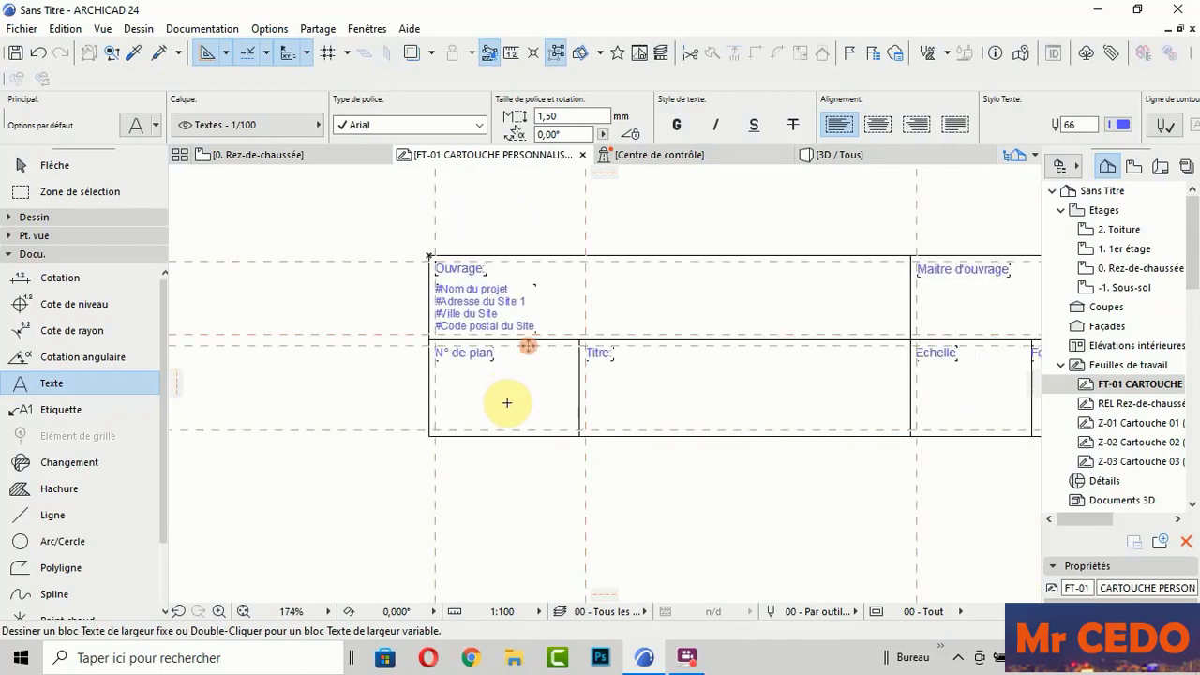
{"action": "scroll", "coordinate": [734, 346], "scroll_direction": "down", "scroll_amount": 3}
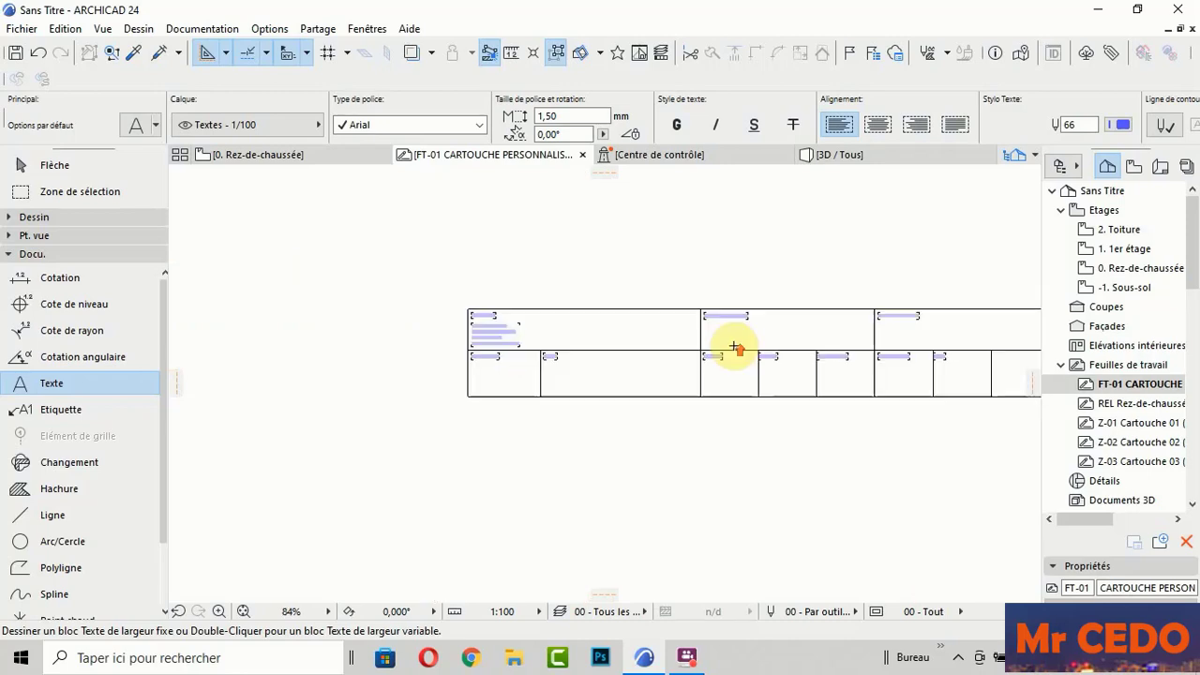
{"action": "scroll", "coordinate": [735, 347], "scroll_direction": "up", "scroll_amount": 2}
{"action": "scroll", "coordinate": [766, 321], "scroll_direction": "up", "scroll_amount": 2}
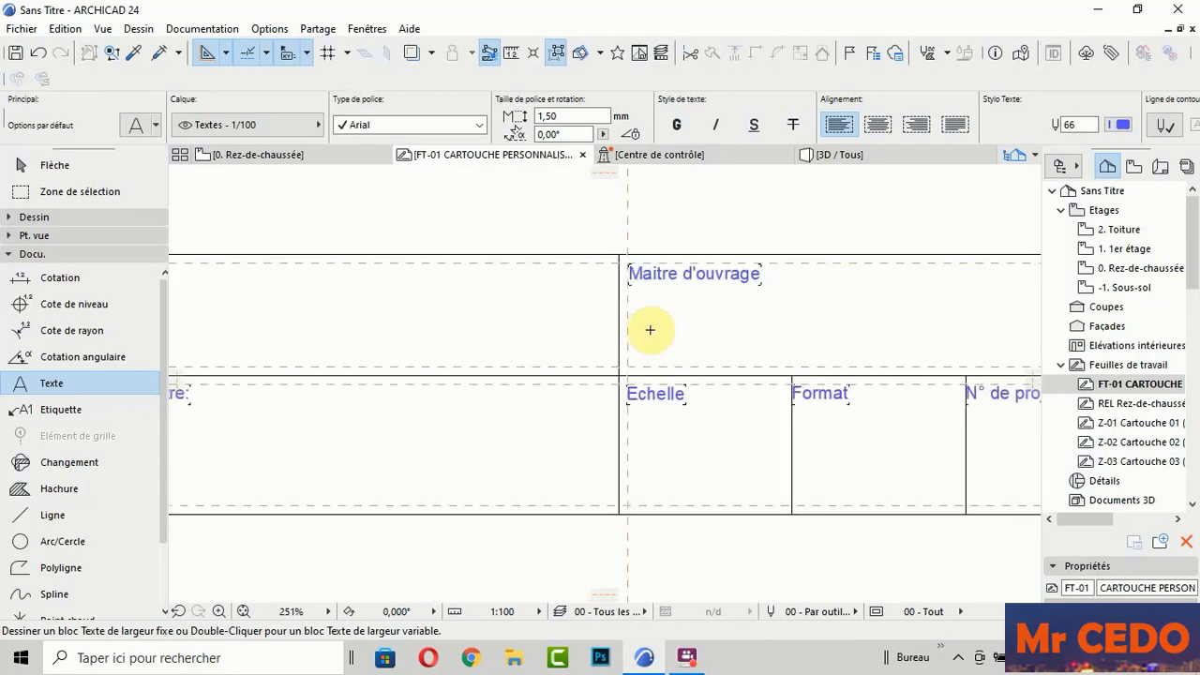
{"action": "scroll", "coordinate": [650, 329], "scroll_direction": "down", "scroll_amount": 2}
{"action": "scroll", "coordinate": [676, 321], "scroll_direction": "up", "scroll_amount": 2}
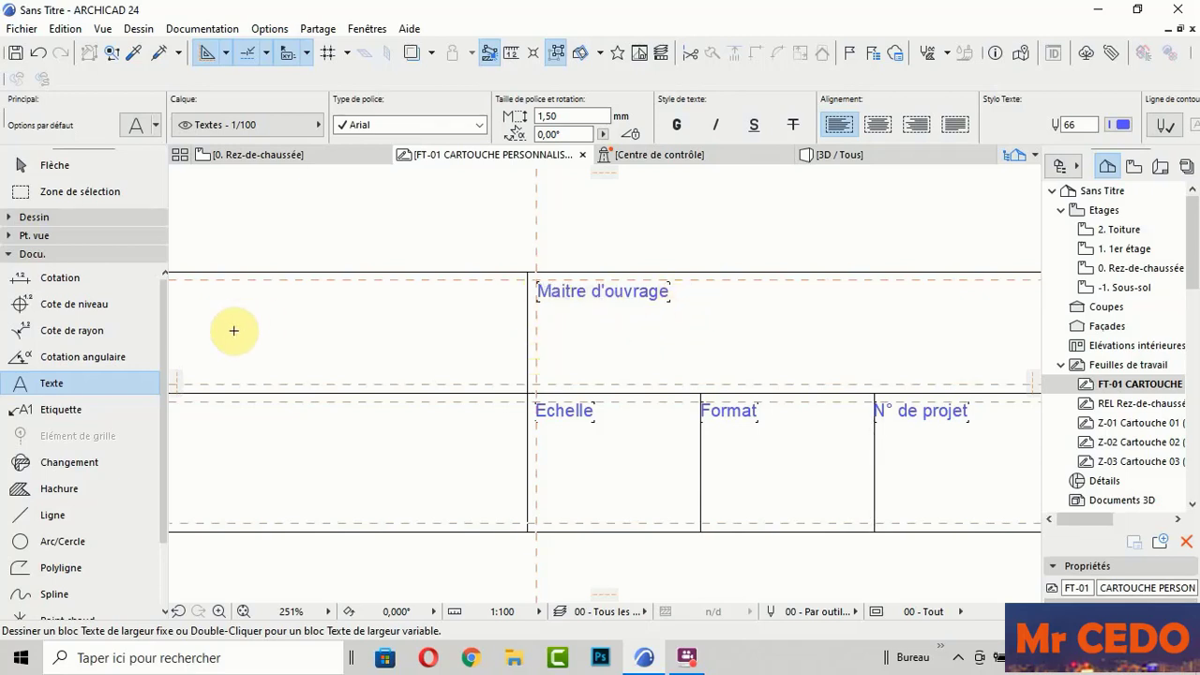
Step: Add a text block under 'Maitre d'ouvrage' holding the #Nom entier du Client autotext field
{"action": "double_click", "coordinate": [556, 317]}
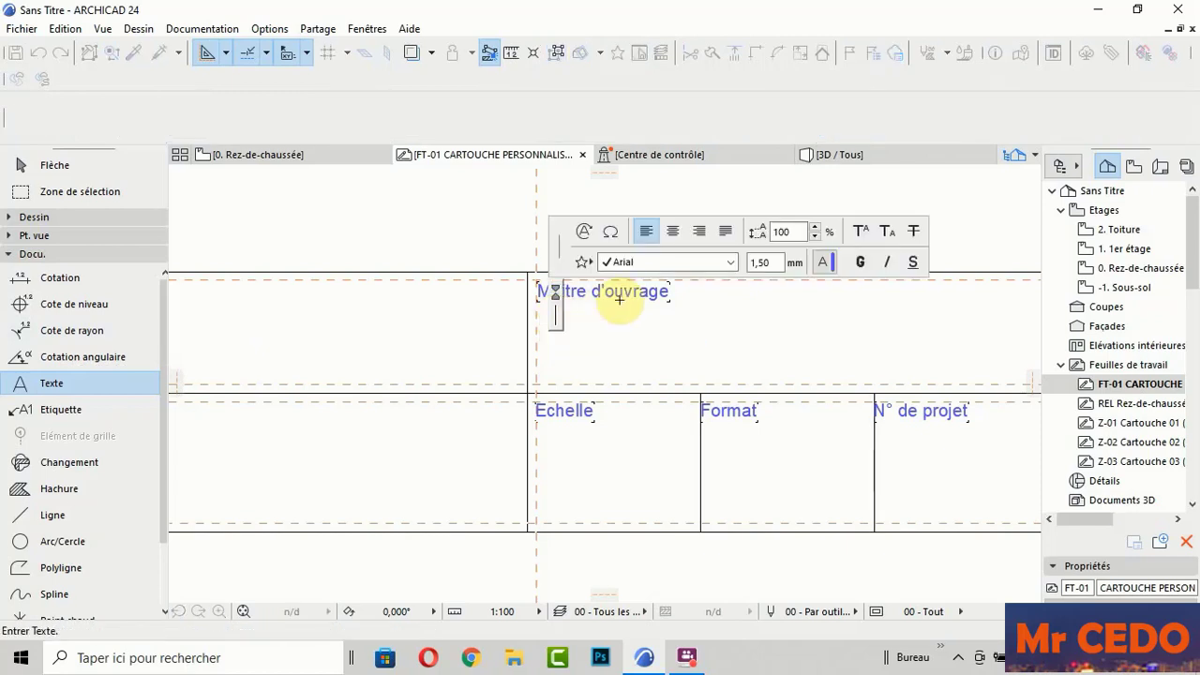
{"action": "left_click", "coordinate": [584, 232]}
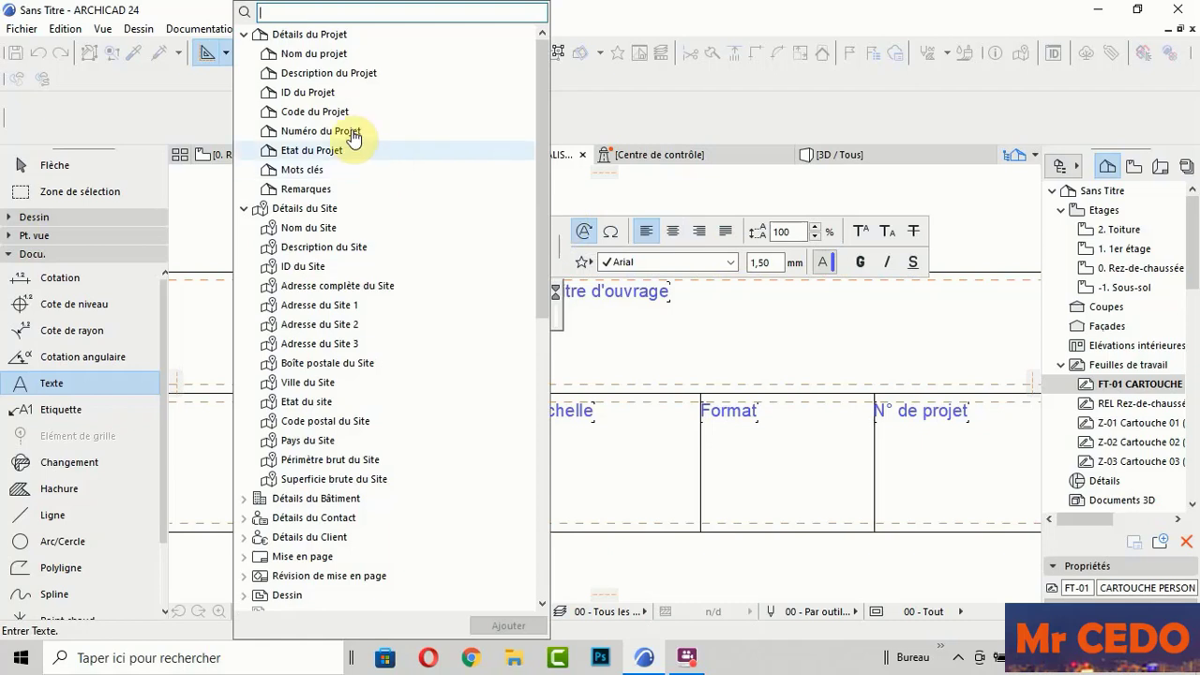
{"action": "left_click", "coordinate": [246, 210]}
{"action": "left_click", "coordinate": [245, 34]}
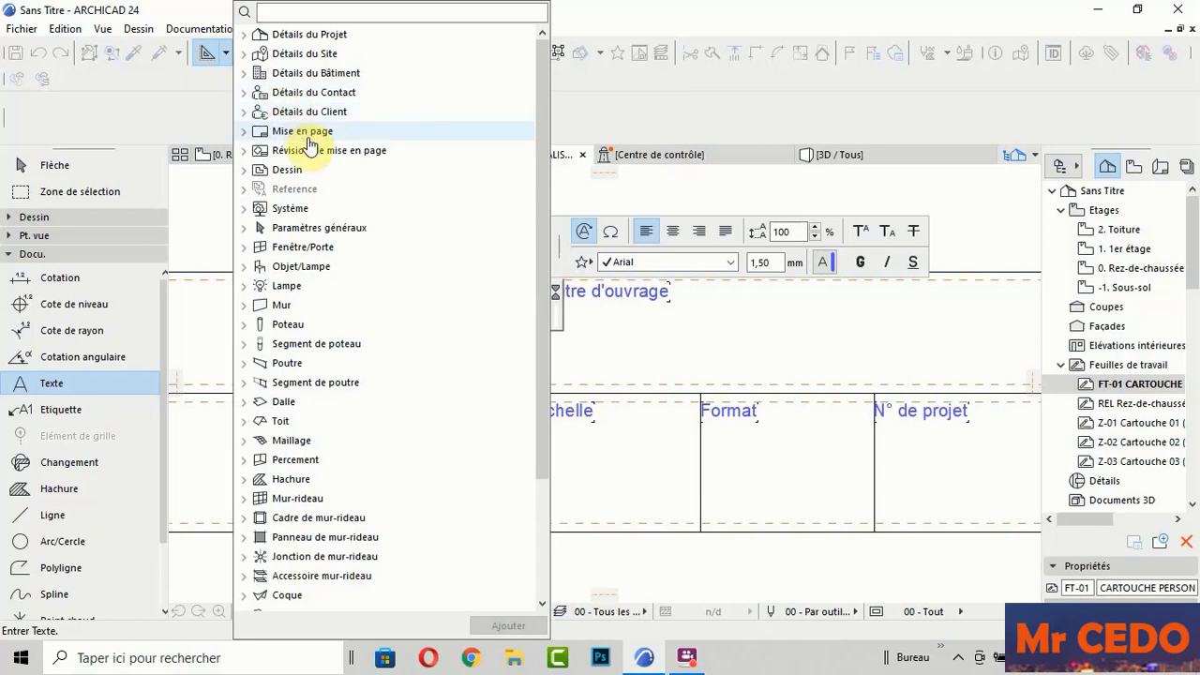
{"action": "left_click", "coordinate": [243, 113]}
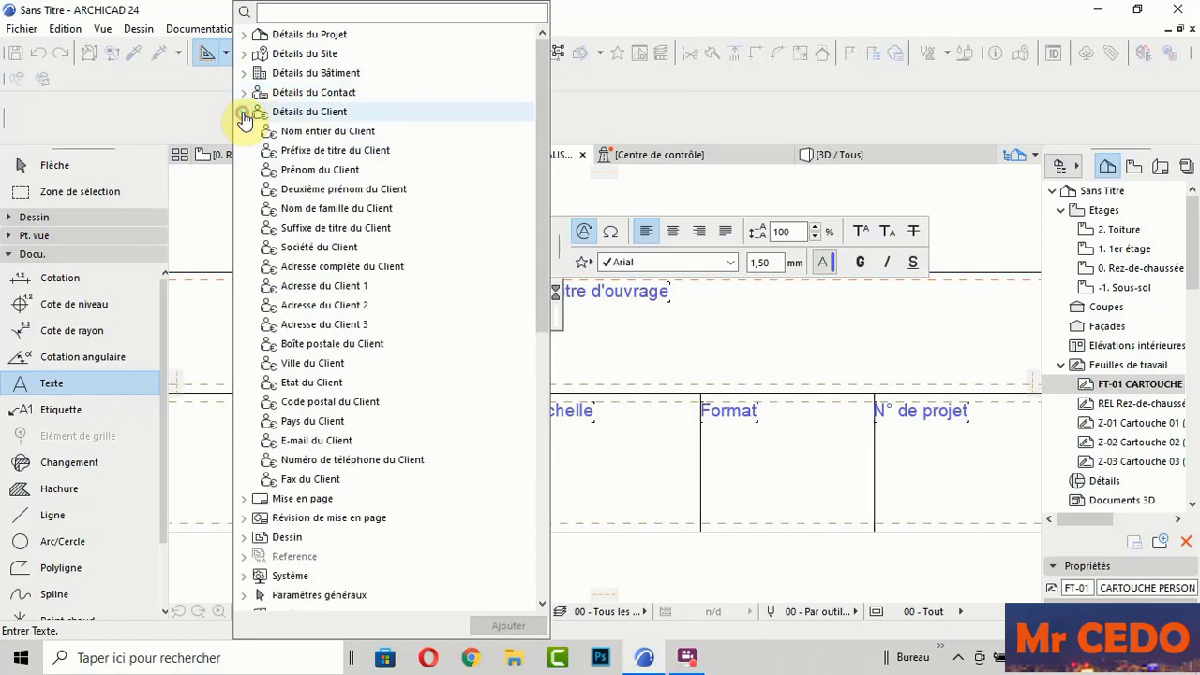
{"action": "left_click", "coordinate": [321, 136]}
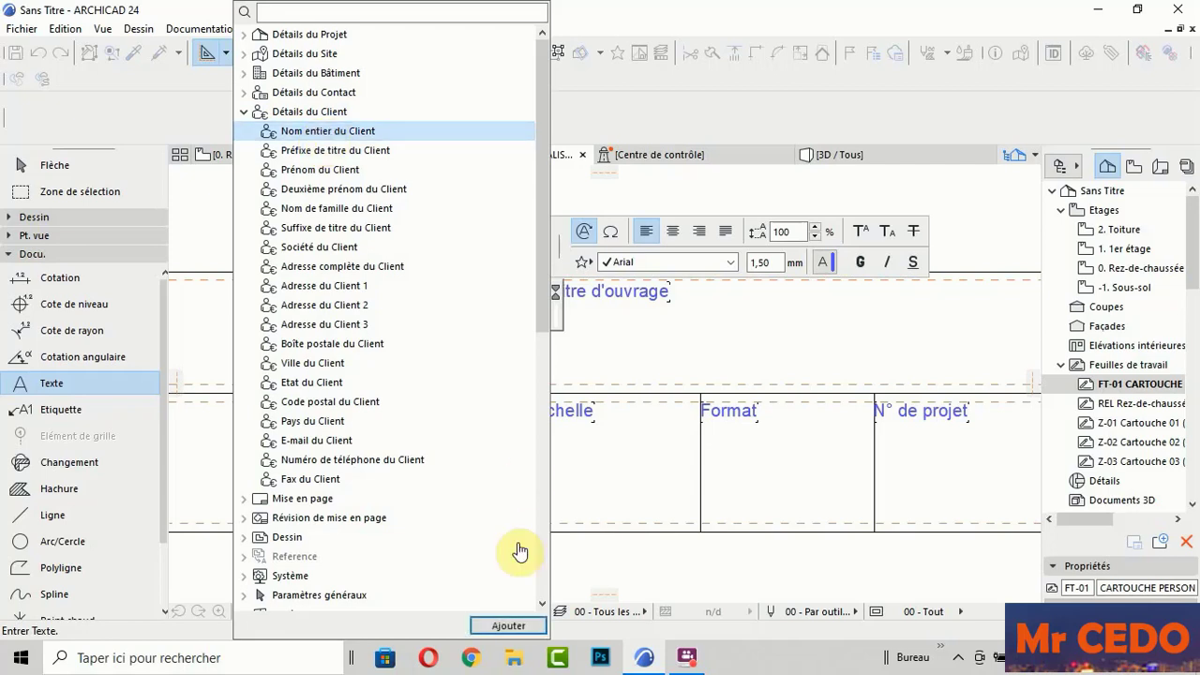
{"action": "left_click", "coordinate": [497, 625]}
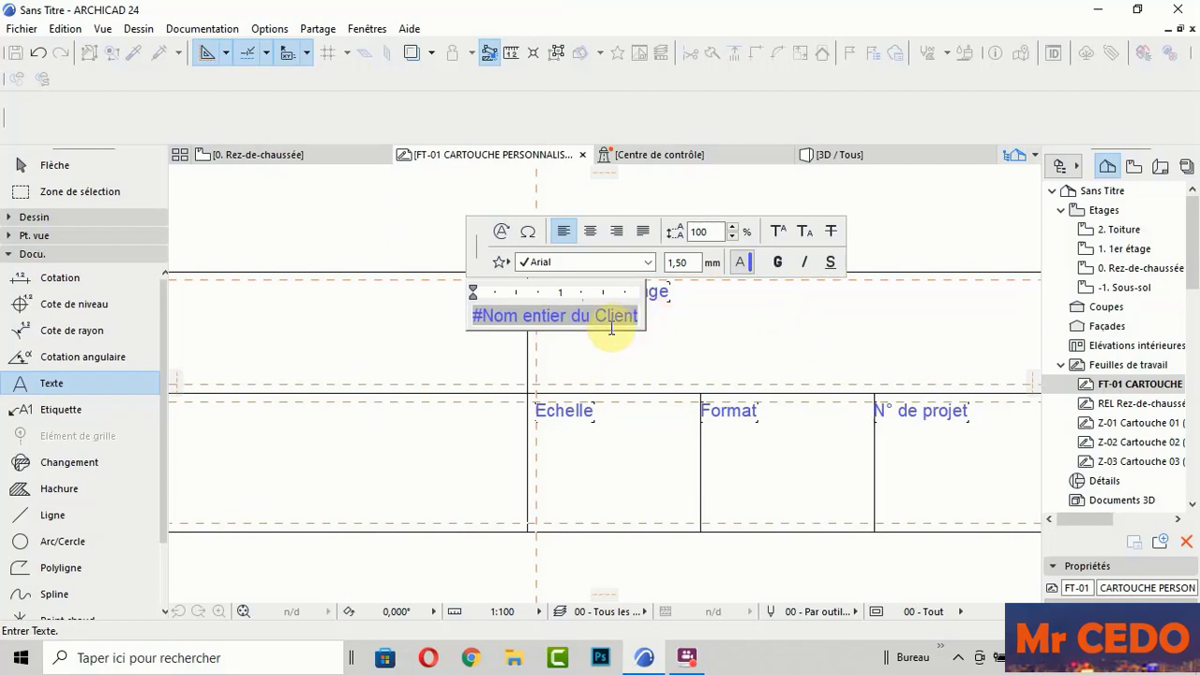
{"action": "left_click", "coordinate": [667, 343]}
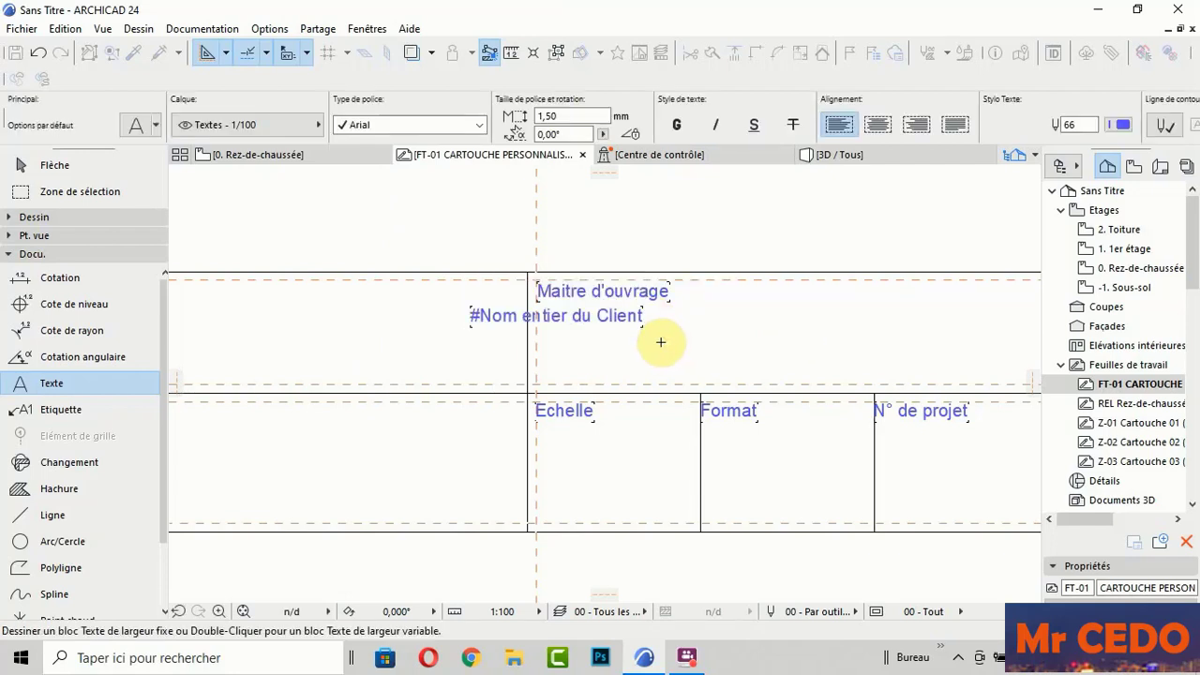
{"action": "left_click", "coordinate": [588, 320], "text": "shift"}
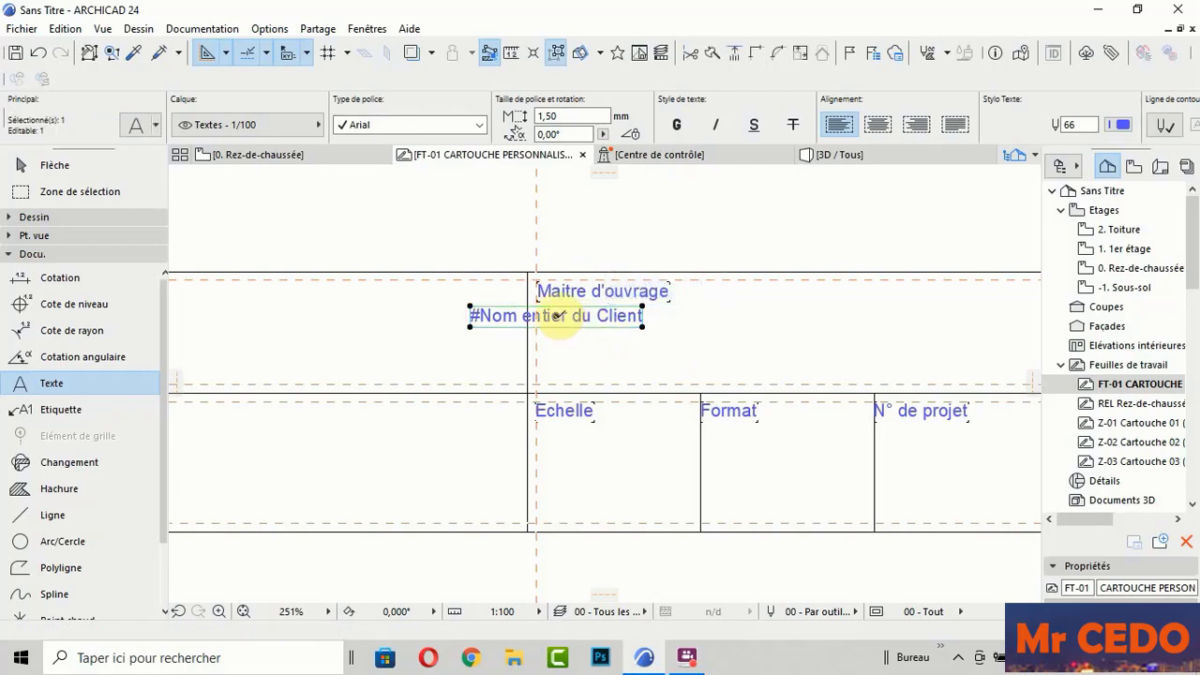
{"action": "left_click", "coordinate": [556, 316]}
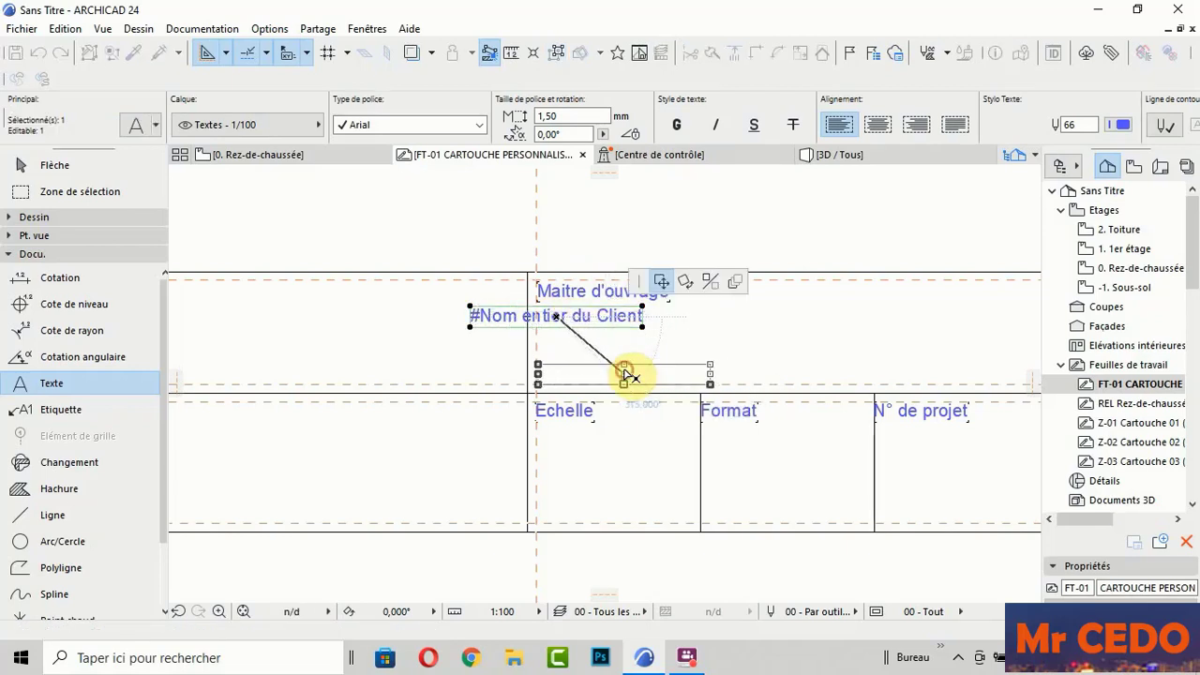
{"action": "left_click", "coordinate": [623, 373]}
{"action": "key", "text": "Escape"}
{"action": "scroll", "coordinate": [466, 332], "scroll_direction": "down", "scroll_amount": 2}
{"action": "scroll", "coordinate": [657, 311], "scroll_direction": "down", "scroll_amount": 2}
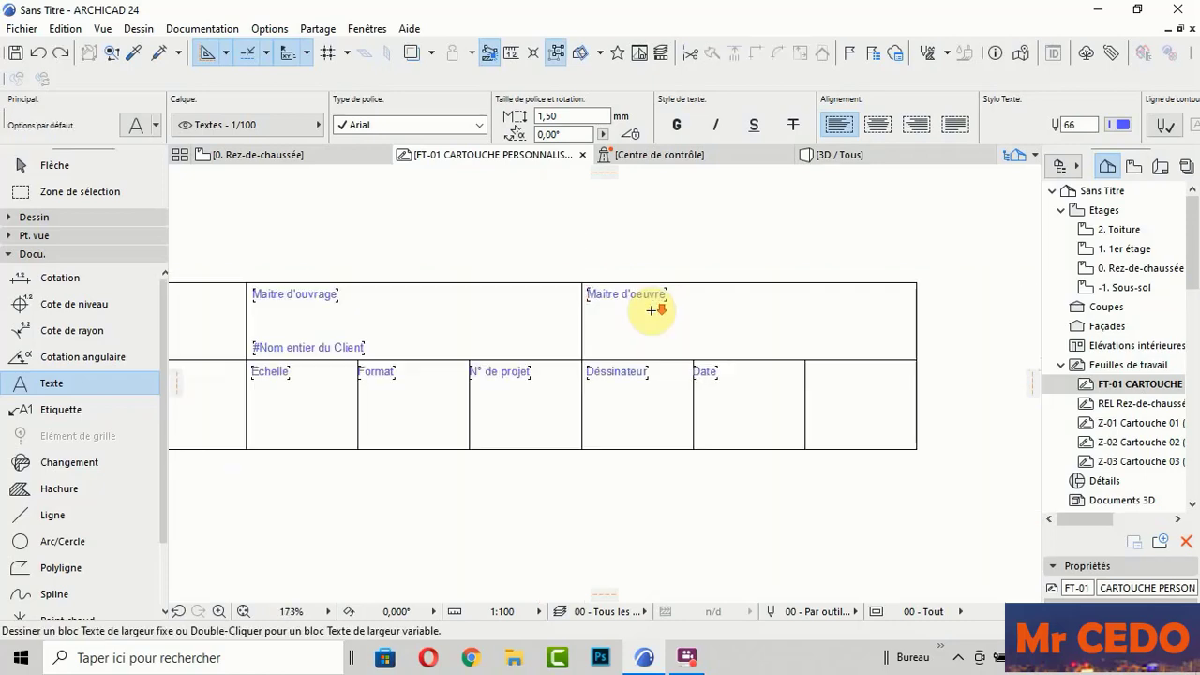
{"action": "scroll", "coordinate": [666, 309], "scroll_direction": "up", "scroll_amount": 2}
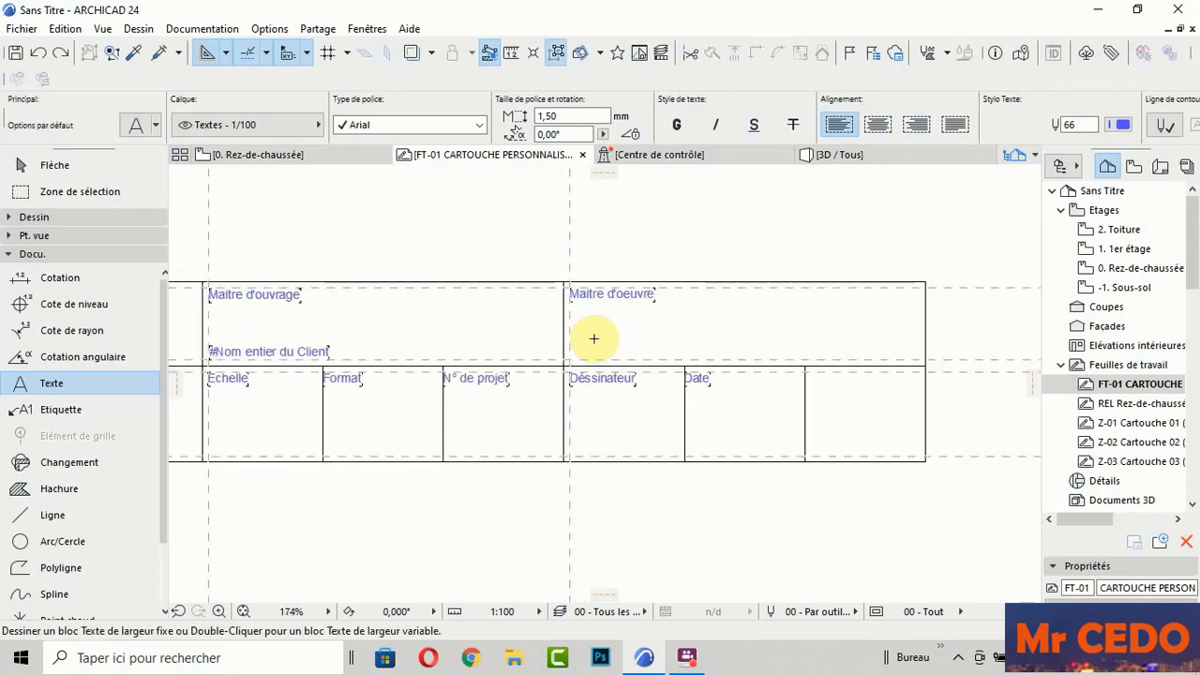
{"action": "scroll", "coordinate": [593, 339], "scroll_direction": "up", "scroll_amount": 1}
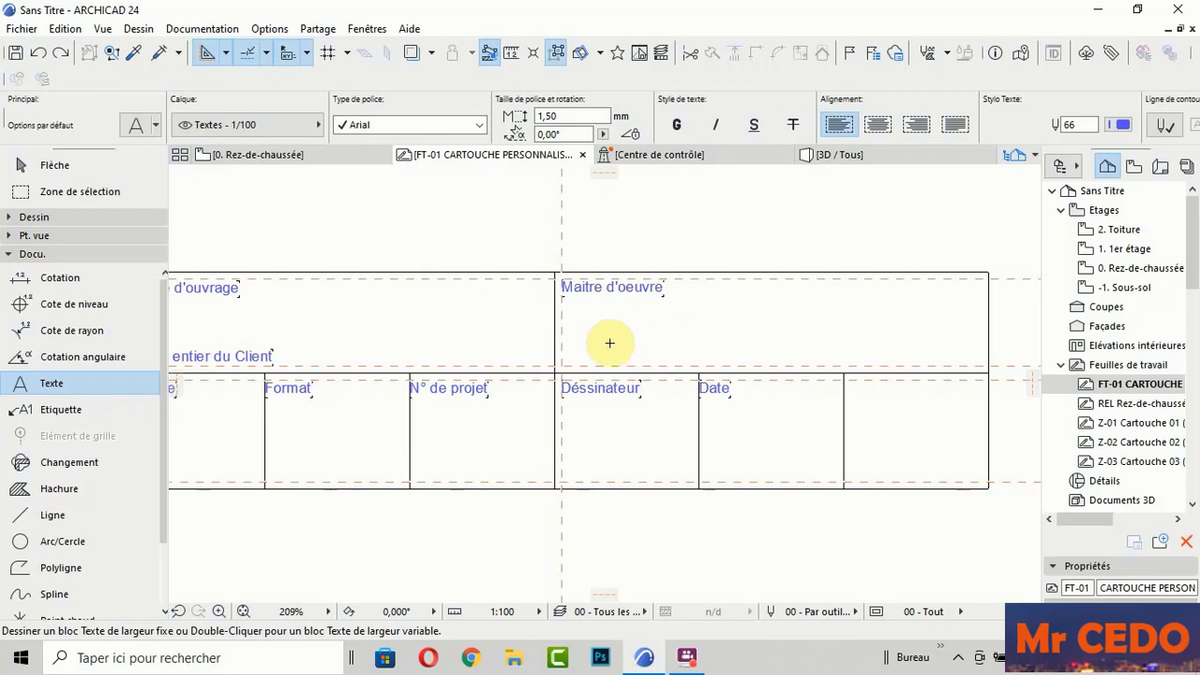
{"action": "scroll", "coordinate": [609, 343], "scroll_direction": "up", "scroll_amount": 1}
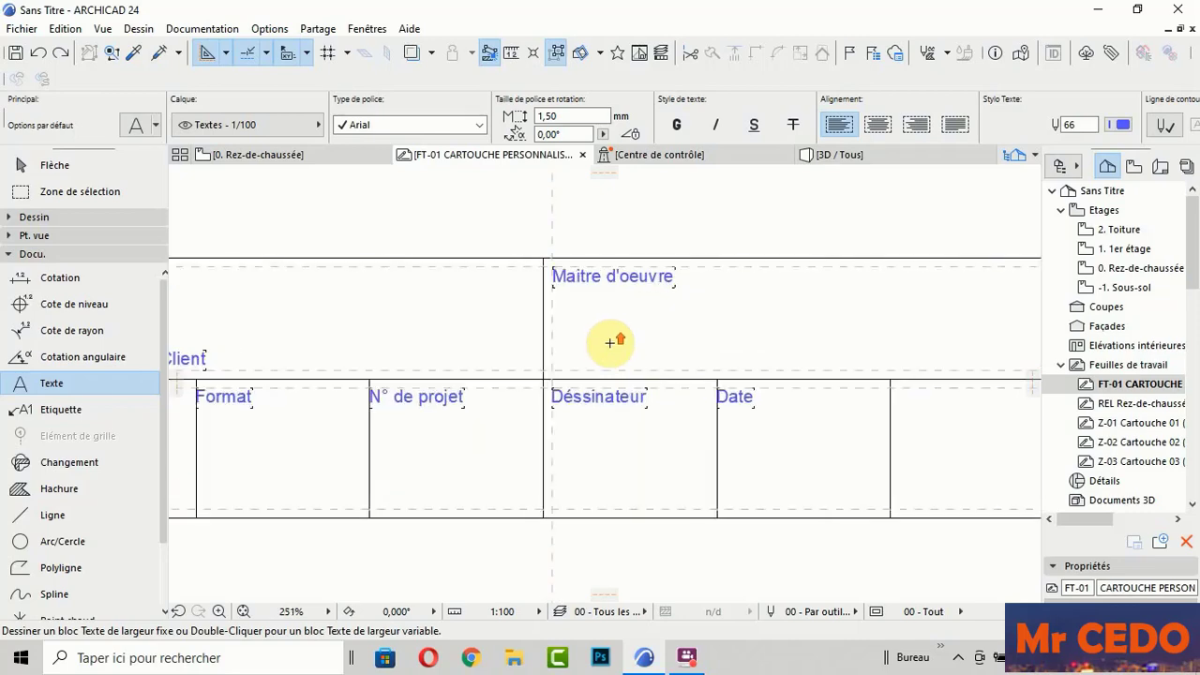
Step: Add a Maitre d'oeuvre text with the contact's Société, Adresse1 and Code postal auto-text fields
{"action": "double_click", "coordinate": [565, 321]}
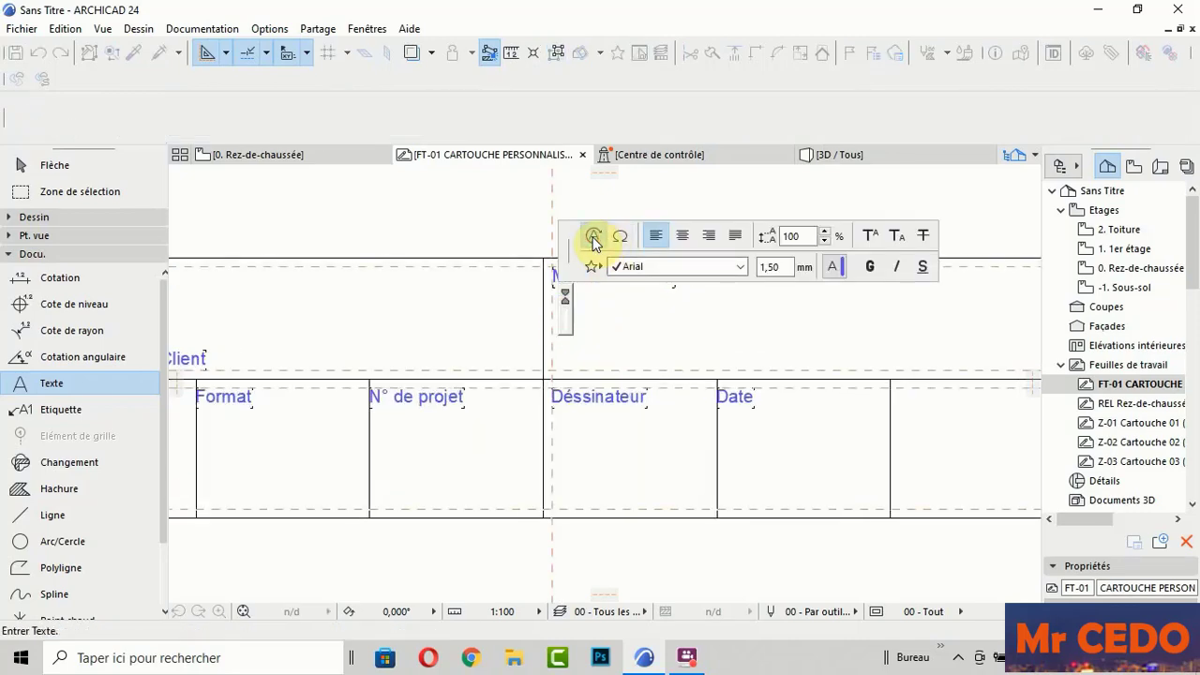
{"action": "left_click", "coordinate": [592, 238]}
{"action": "left_click", "coordinate": [621, 238]}
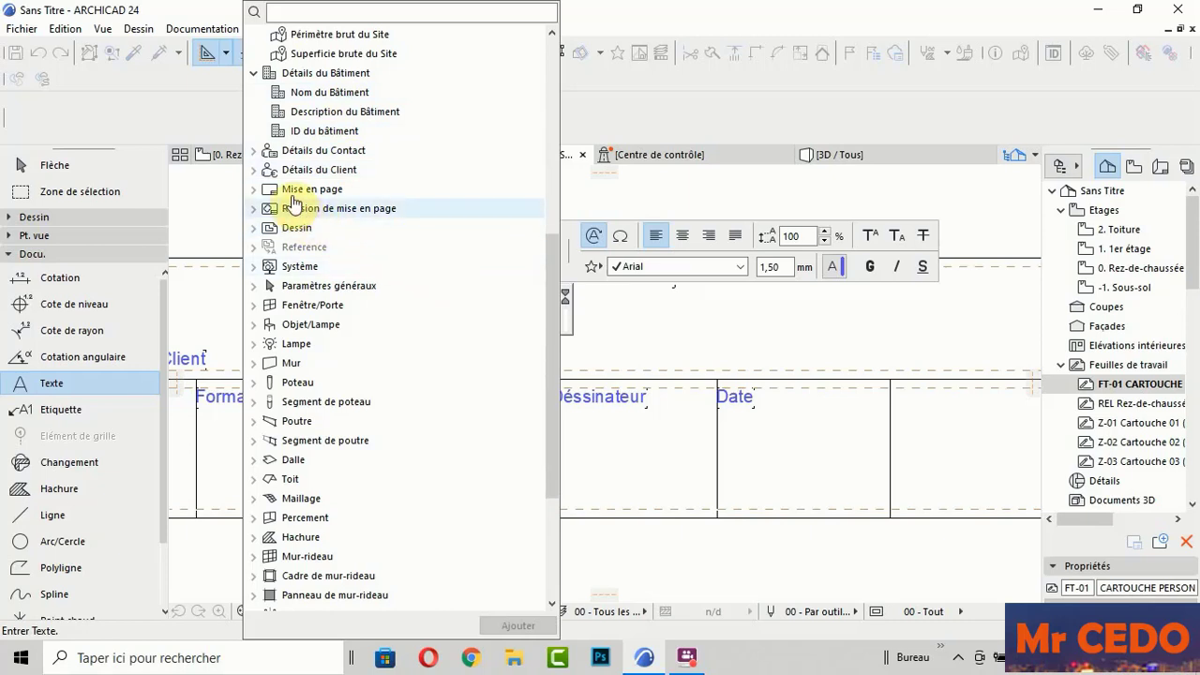
{"action": "scroll", "coordinate": [294, 204], "scroll_direction": "up", "scroll_amount": 1}
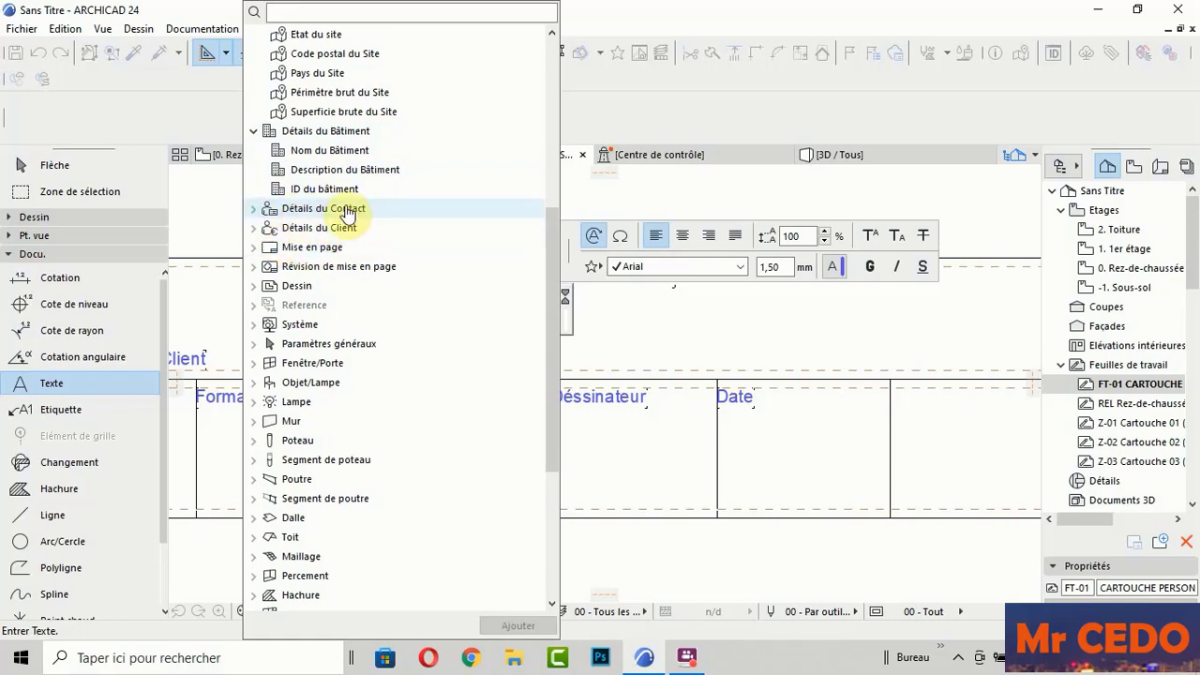
{"action": "left_click", "coordinate": [254, 210]}
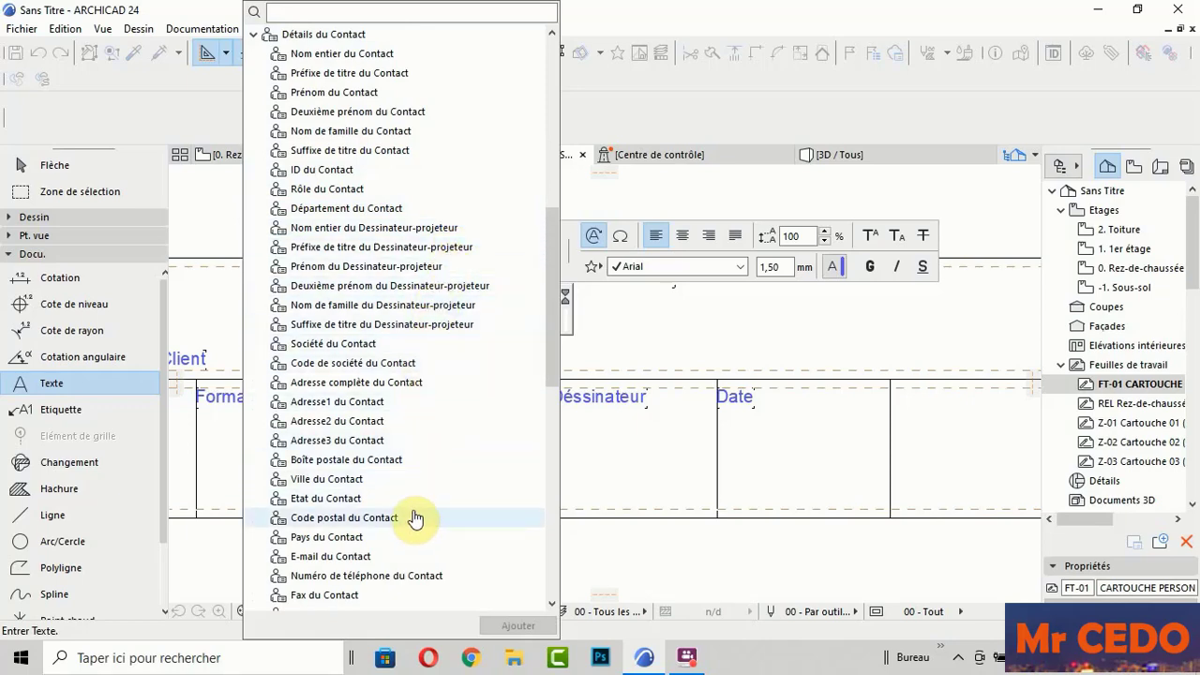
{"action": "scroll", "coordinate": [451, 335], "scroll_direction": "down", "scroll_amount": 2}
{"action": "scroll", "coordinate": [451, 335], "scroll_direction": "down", "scroll_amount": 1}
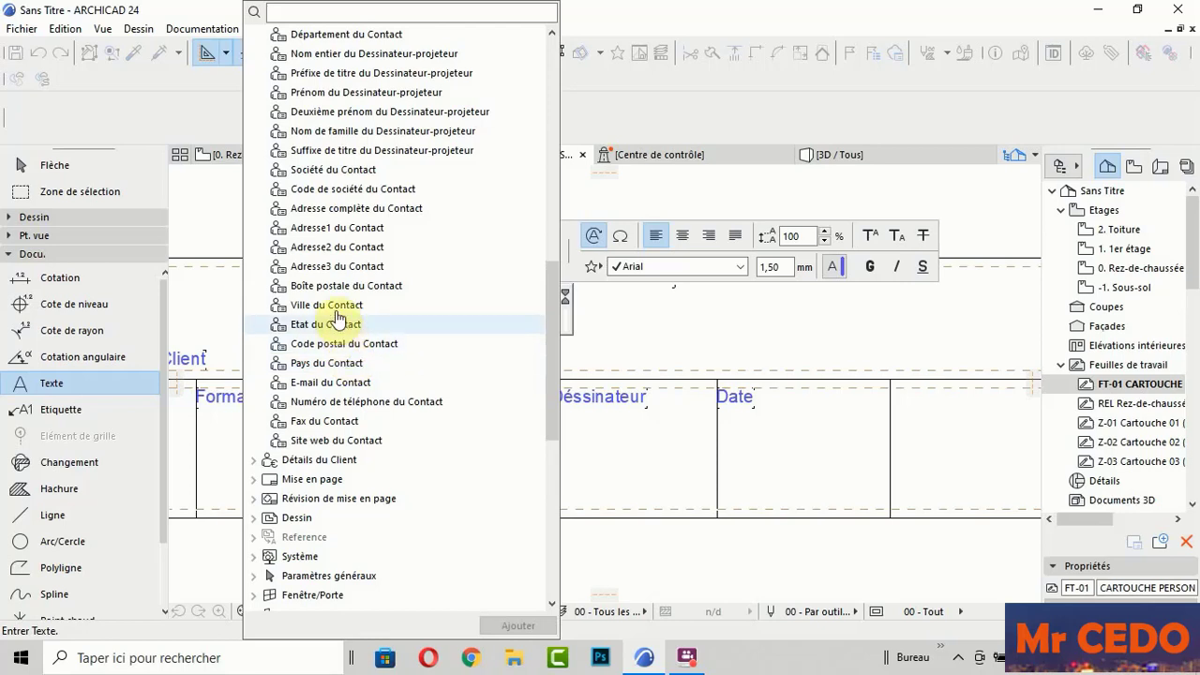
{"action": "left_click", "coordinate": [364, 171]}
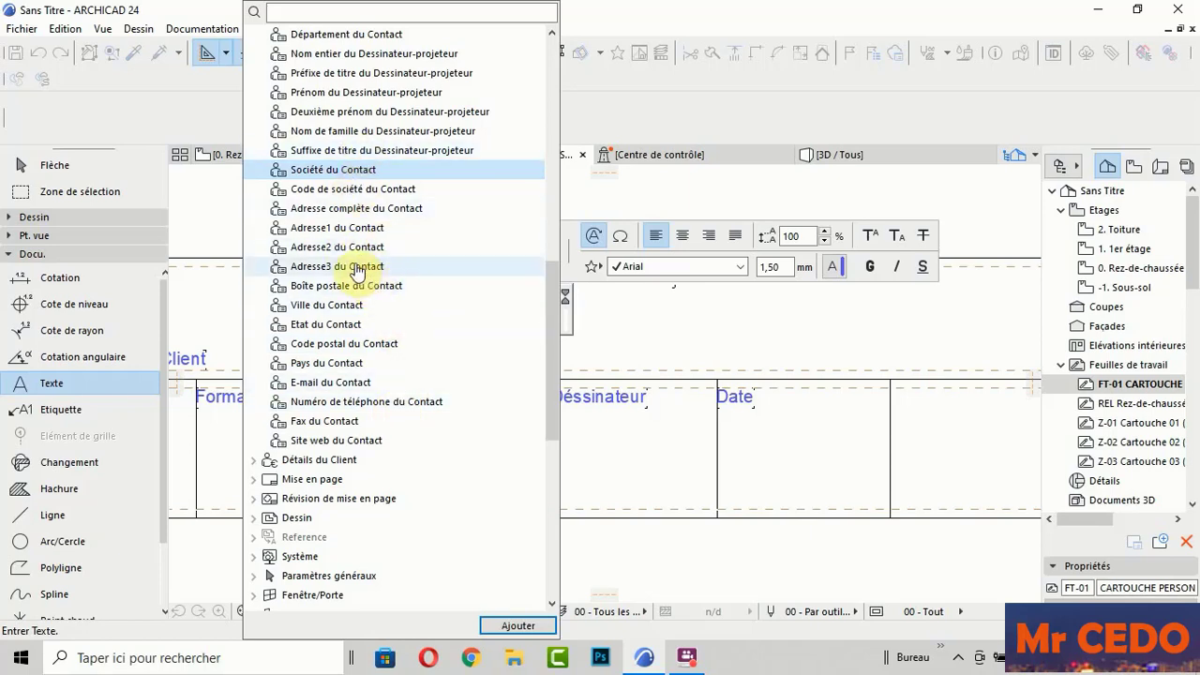
{"action": "left_click", "coordinate": [344, 232]}
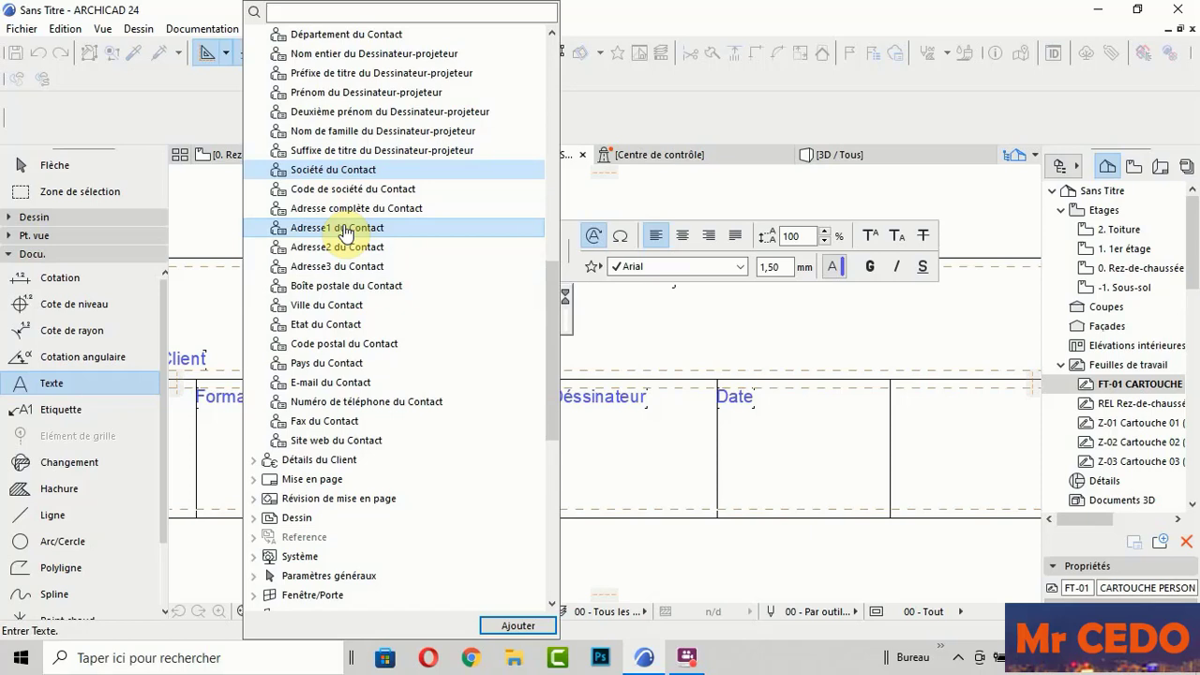
{"action": "left_click", "coordinate": [345, 347]}
{"action": "left_click", "coordinate": [505, 626]}
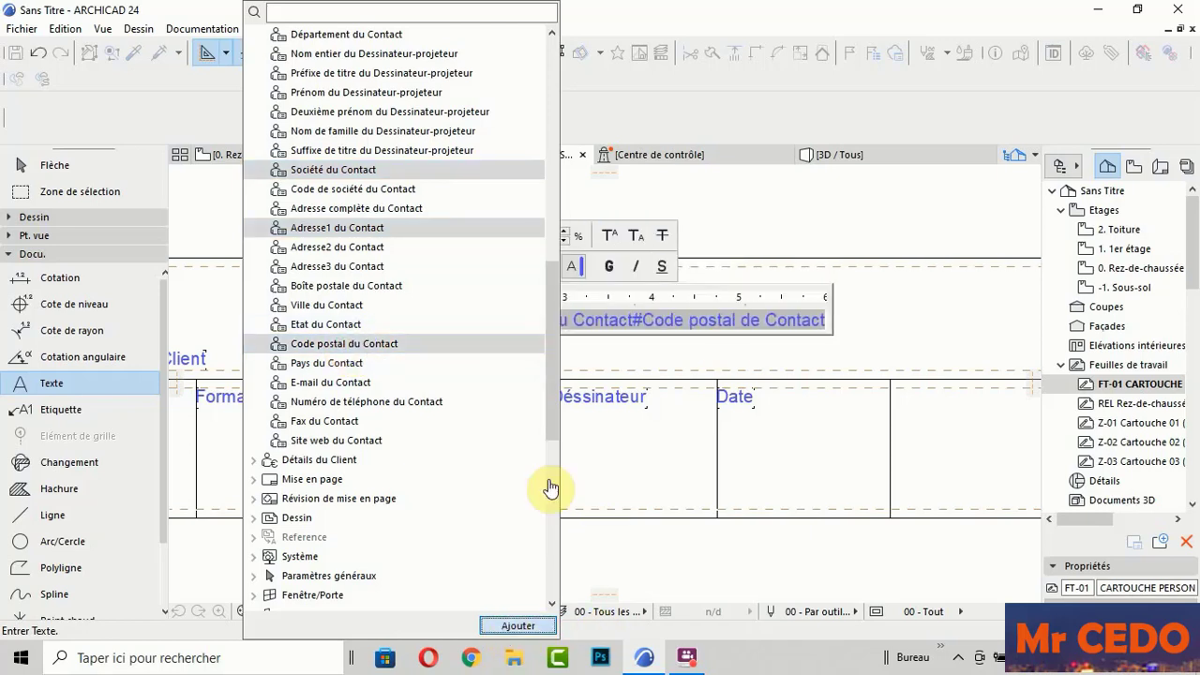
{"action": "left_click", "coordinate": [884, 303]}
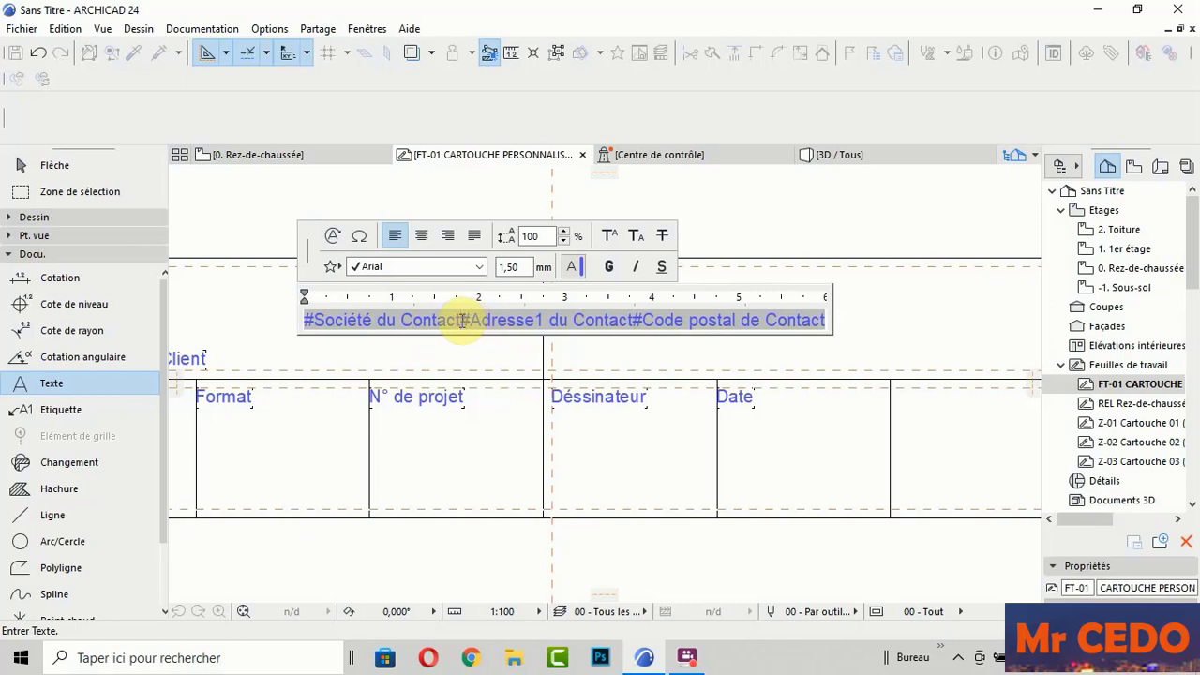
Step: Put the company, address and postal code fields on three separate lines
{"action": "left_click", "coordinate": [462, 320]}
{"action": "key", "text": "Return"}
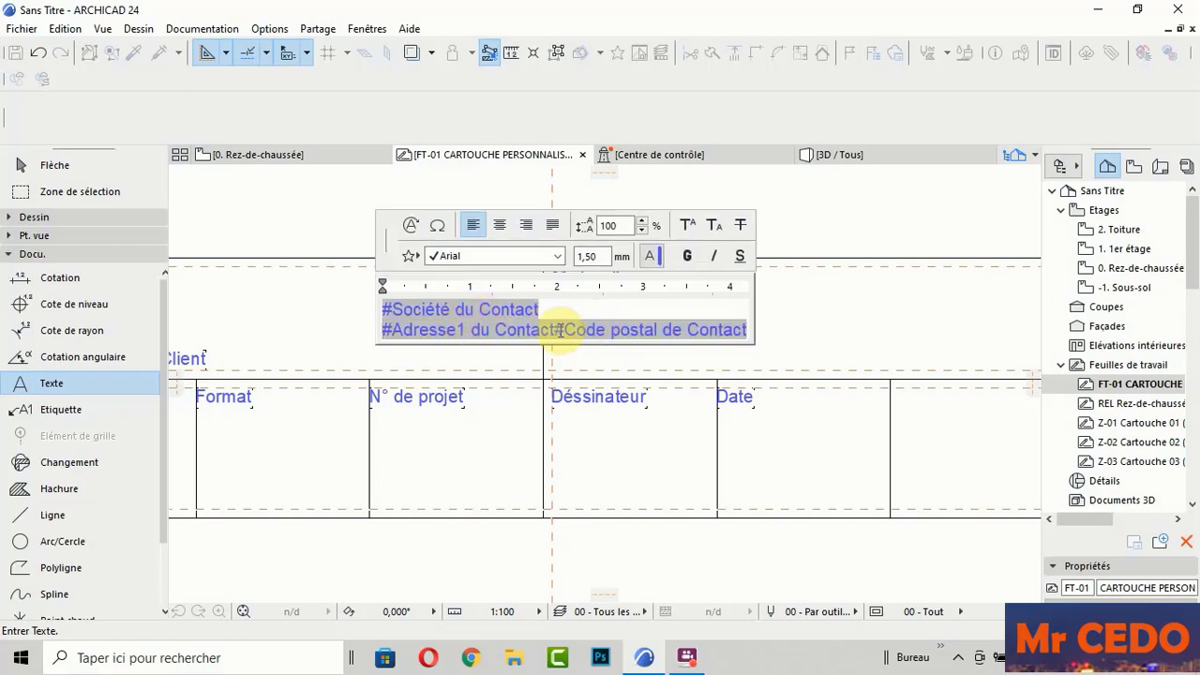
{"action": "type", "text": "1,3"}
{"action": "key", "text": "Return"}
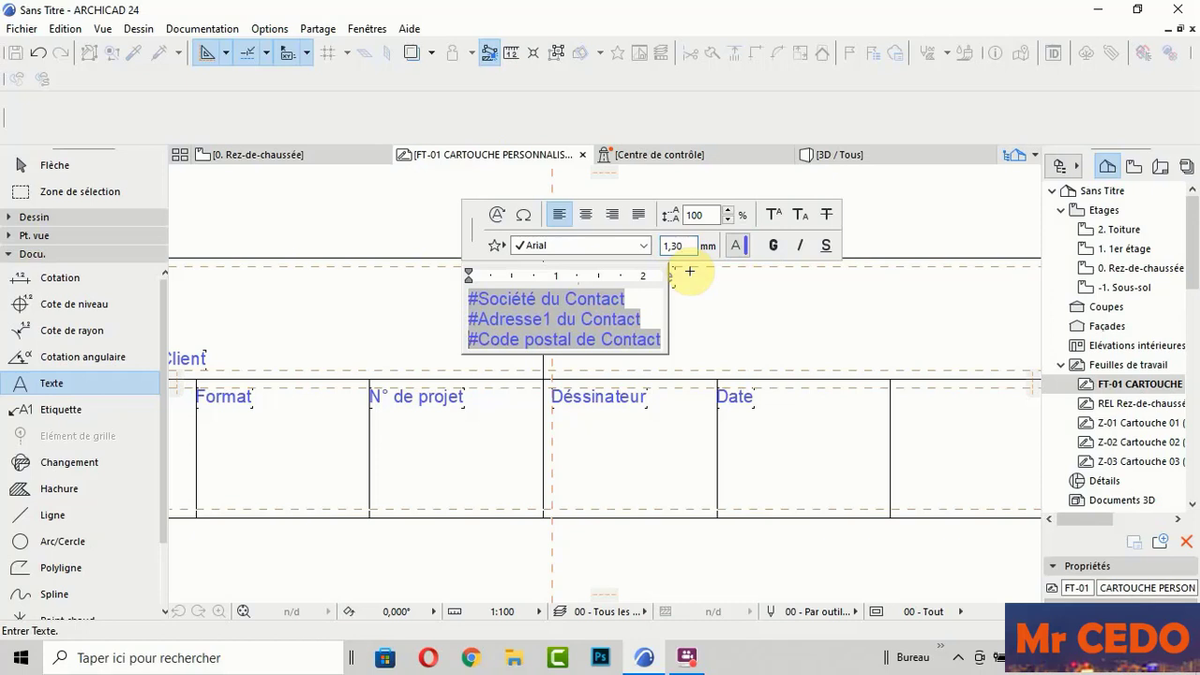
{"action": "left_click", "coordinate": [719, 319]}
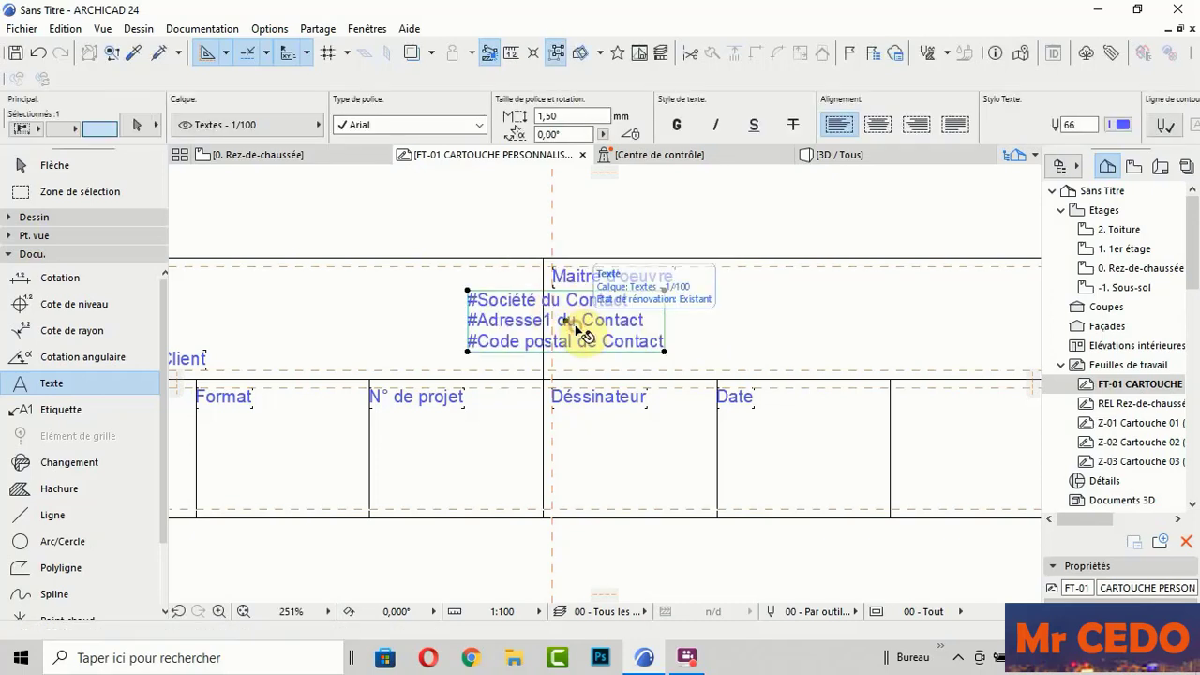
Step: Move the three-line contact text beneath the Maitre d'oeuvre label in the third top cell
{"action": "left_click", "coordinate": [566, 321]}
{"action": "left_click", "coordinate": [566, 320]}
{"action": "scroll", "coordinate": [629, 342], "scroll_direction": "up", "scroll_amount": 2}
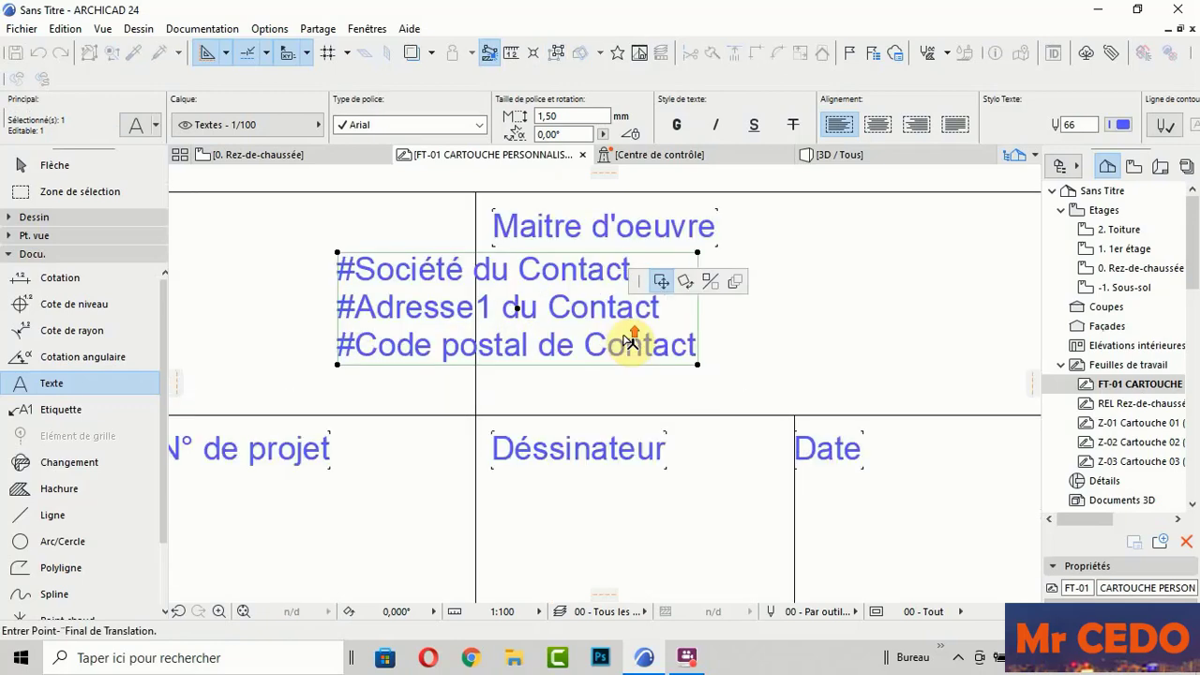
{"action": "scroll", "coordinate": [638, 352], "scroll_direction": "up", "scroll_amount": 2}
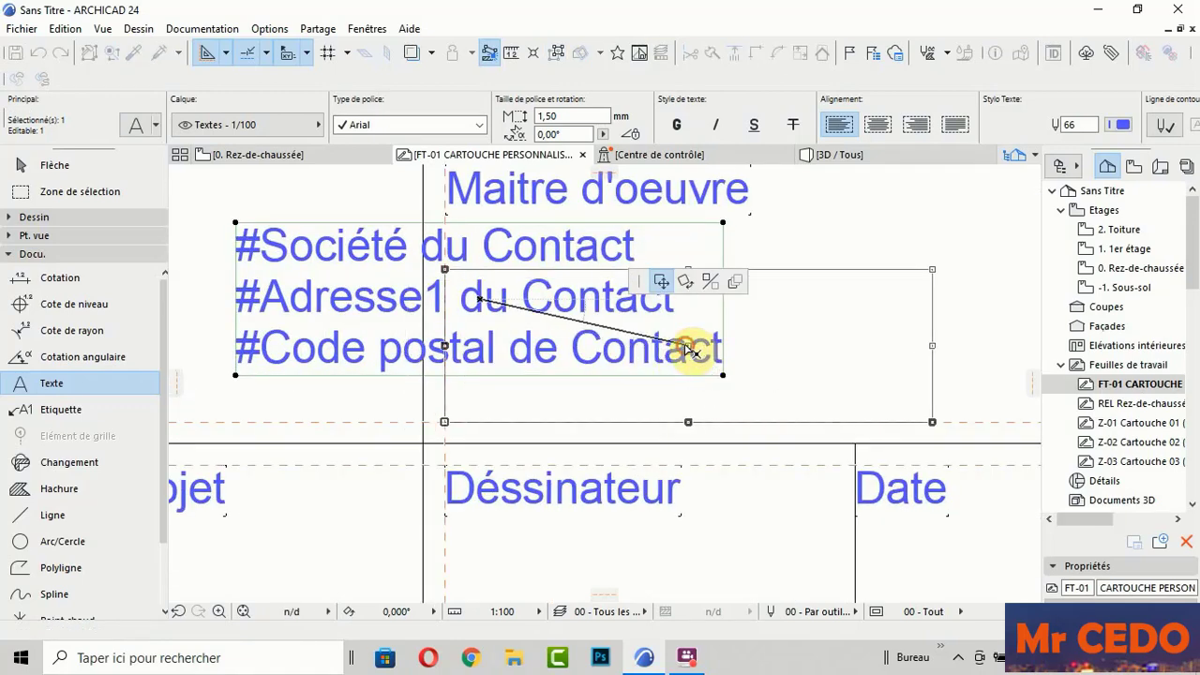
{"action": "left_click", "coordinate": [692, 347]}
{"action": "key", "text": "Escape"}
{"action": "scroll", "coordinate": [570, 319], "scroll_direction": "down", "scroll_amount": 4}
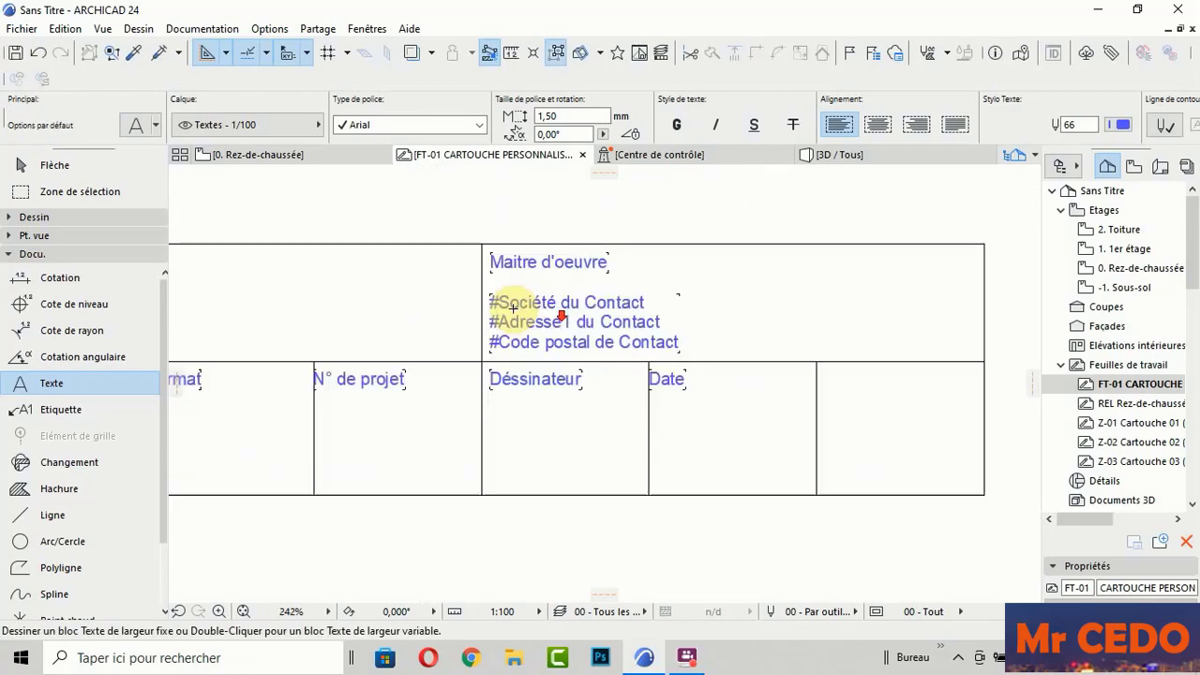
{"action": "scroll", "coordinate": [504, 303], "scroll_direction": "down", "scroll_amount": 1}
{"action": "scroll", "coordinate": [741, 298], "scroll_direction": "down", "scroll_amount": 2}
{"action": "scroll", "coordinate": [516, 343], "scroll_direction": "down", "scroll_amount": 1}
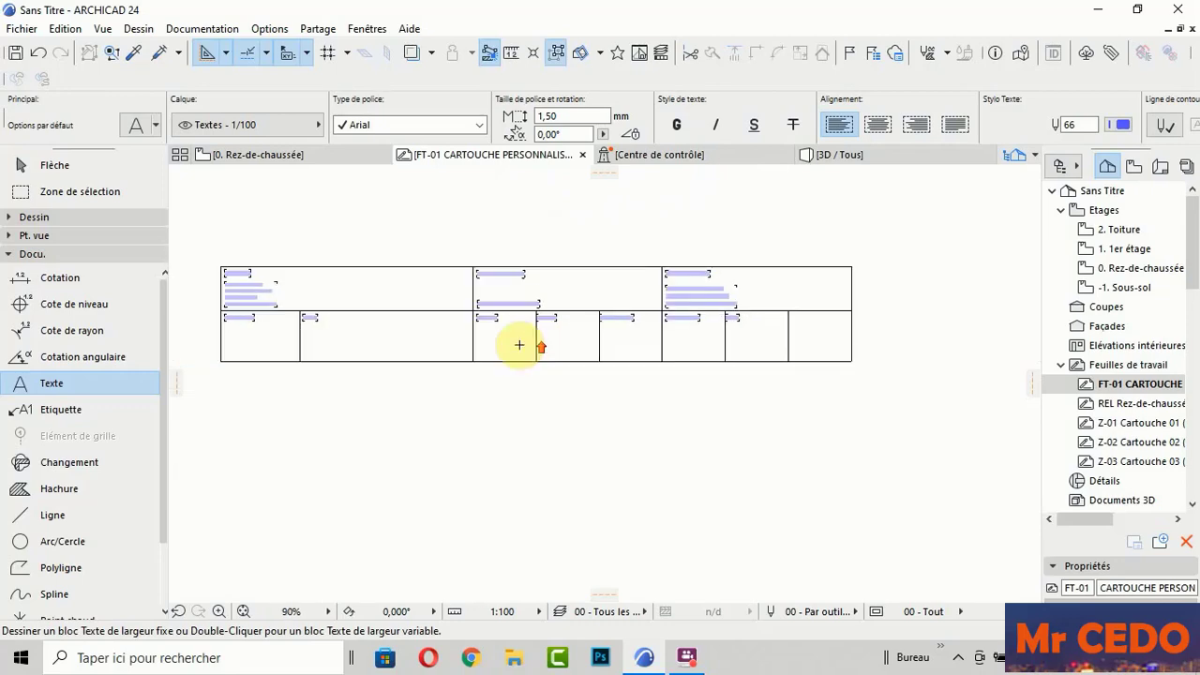
{"action": "scroll", "coordinate": [552, 335], "scroll_direction": "up", "scroll_amount": 2}
{"action": "scroll", "coordinate": [518, 335], "scroll_direction": "down", "scroll_amount": 1}
{"action": "scroll", "coordinate": [517, 334], "scroll_direction": "up", "scroll_amount": 1}
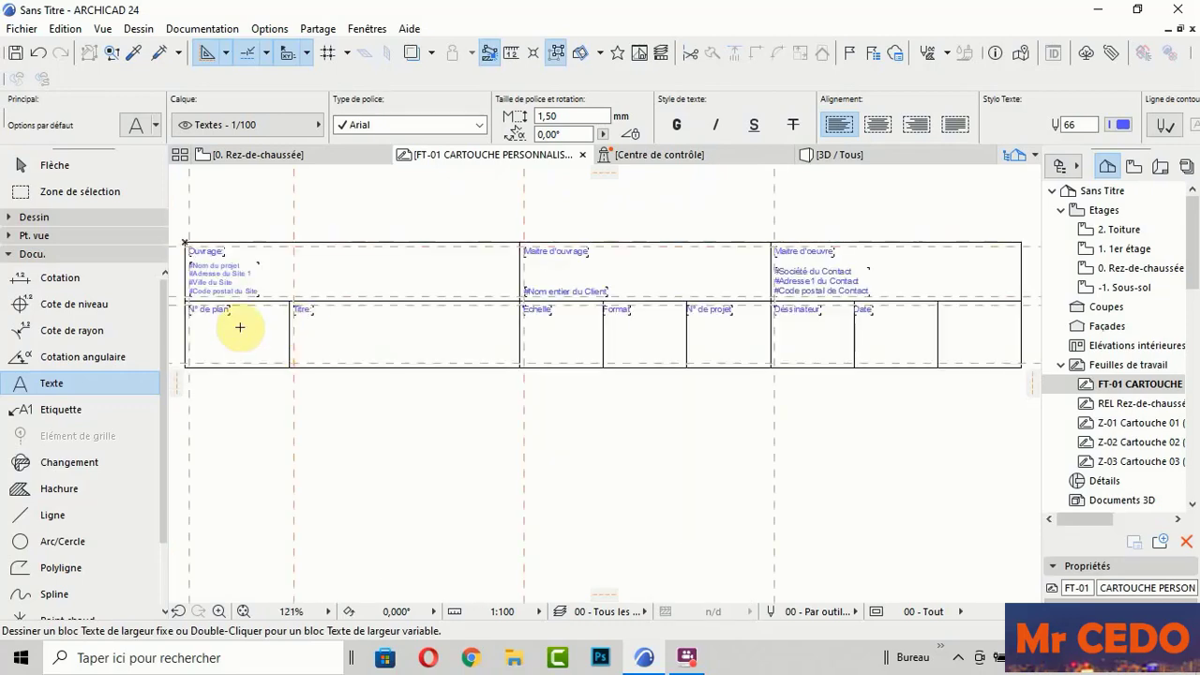
Step: Add the Identifiant Mise en page (#IDMp) auto-text field in the N° de plan cell
{"action": "scroll", "coordinate": [312, 360], "scroll_direction": "up", "scroll_amount": 5}
{"action": "left_click", "coordinate": [311, 360]}
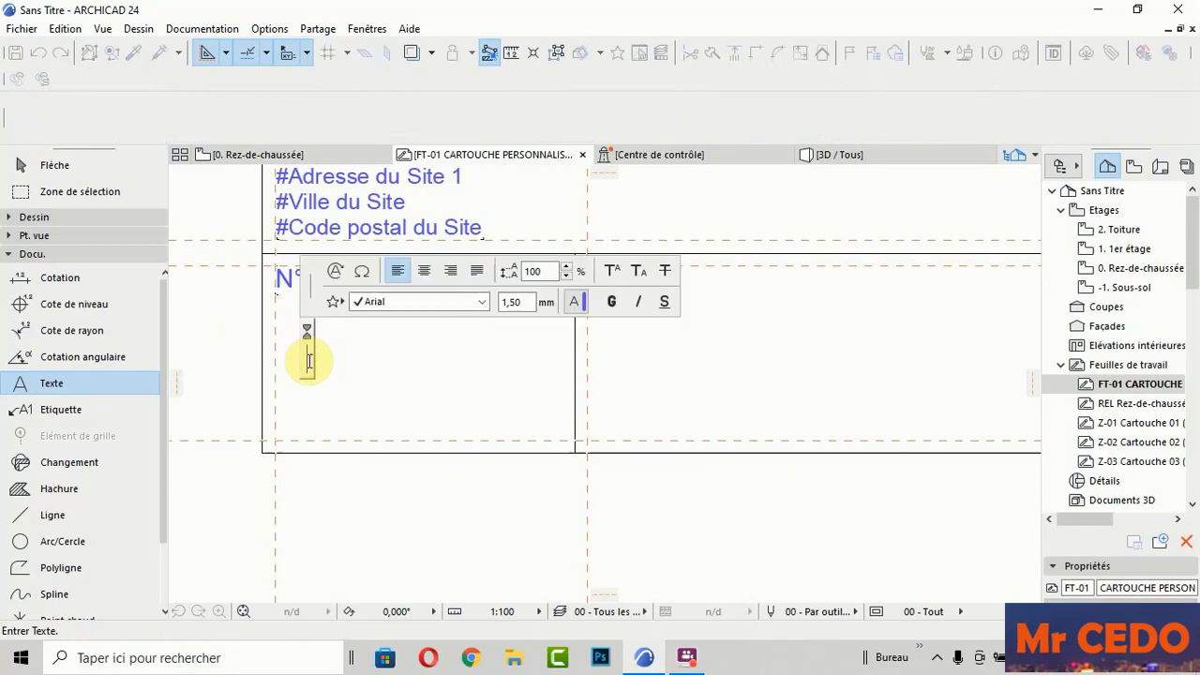
{"action": "left_click", "coordinate": [335, 272]}
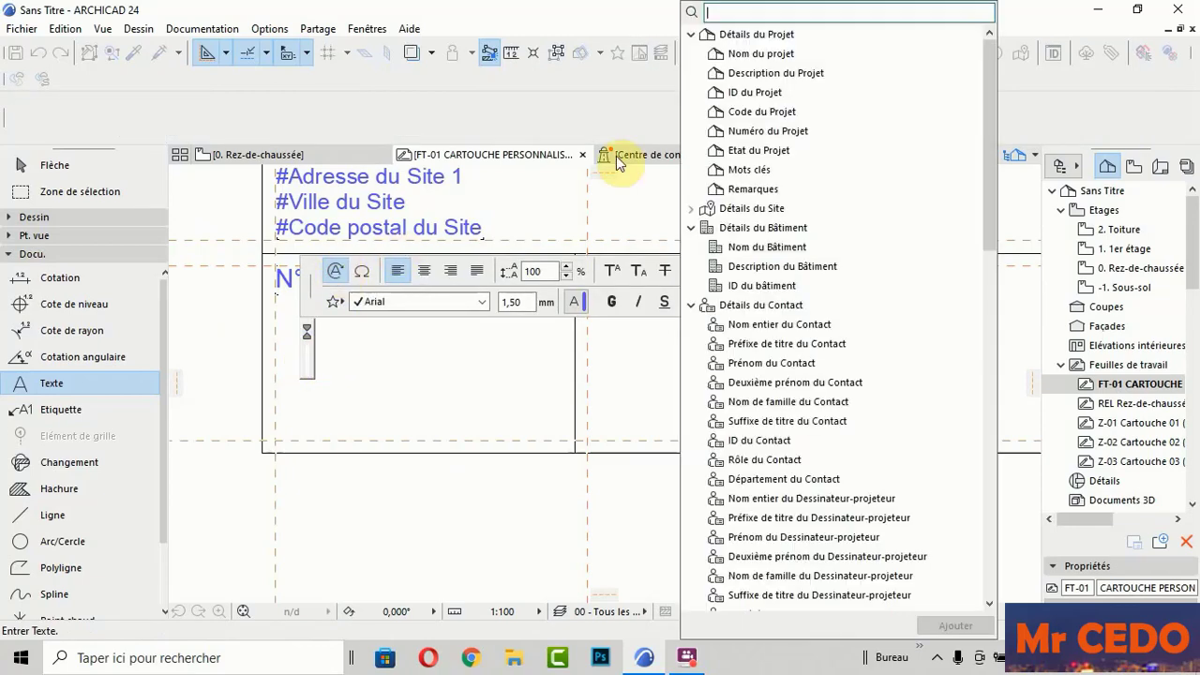
{"action": "left_click", "coordinate": [692, 35]}
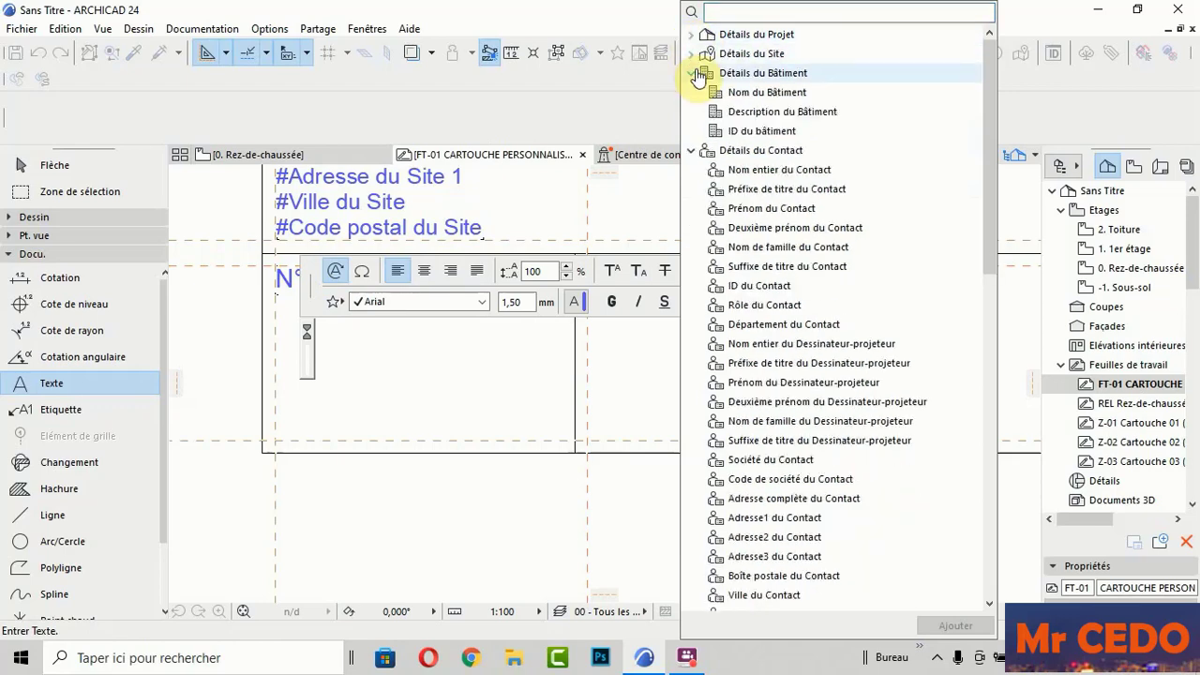
{"action": "left_click", "coordinate": [692, 73]}
{"action": "left_click", "coordinate": [692, 91]}
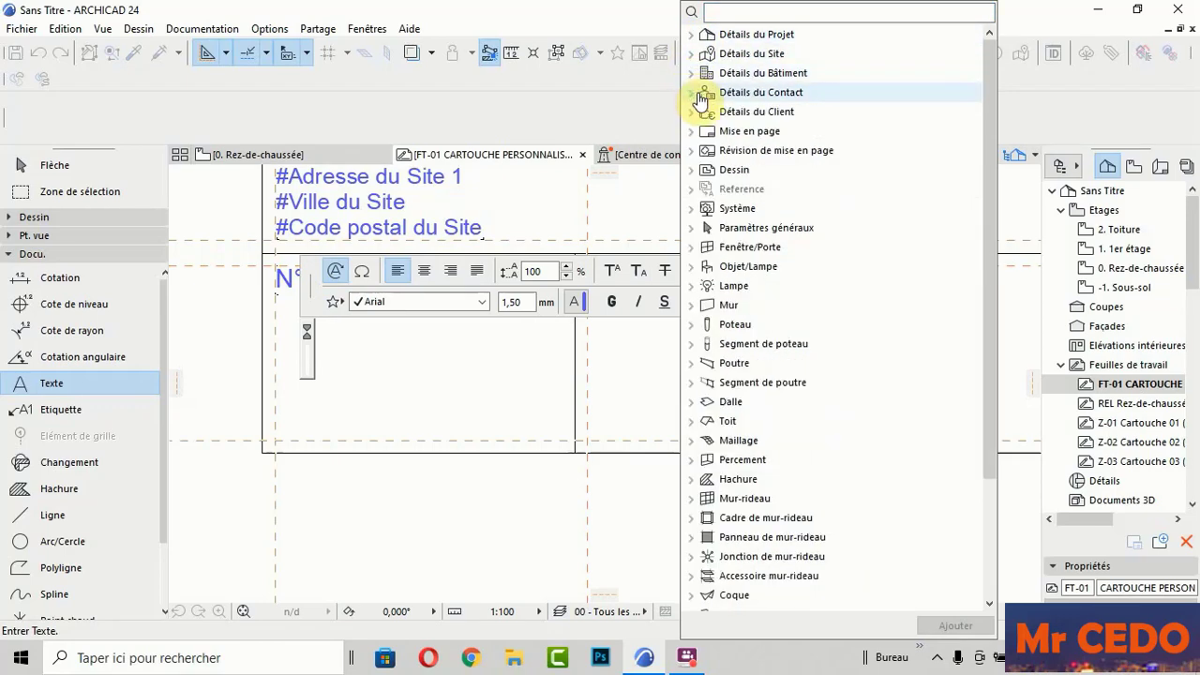
{"action": "left_click", "coordinate": [692, 131]}
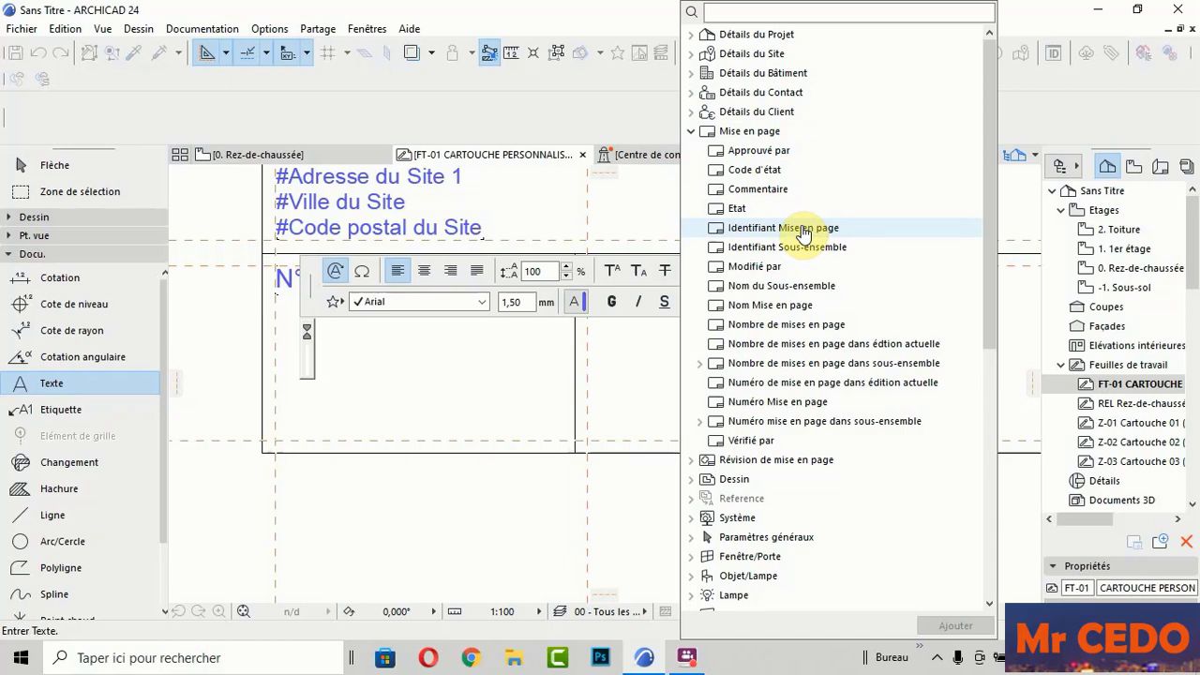
{"action": "left_click", "coordinate": [791, 233]}
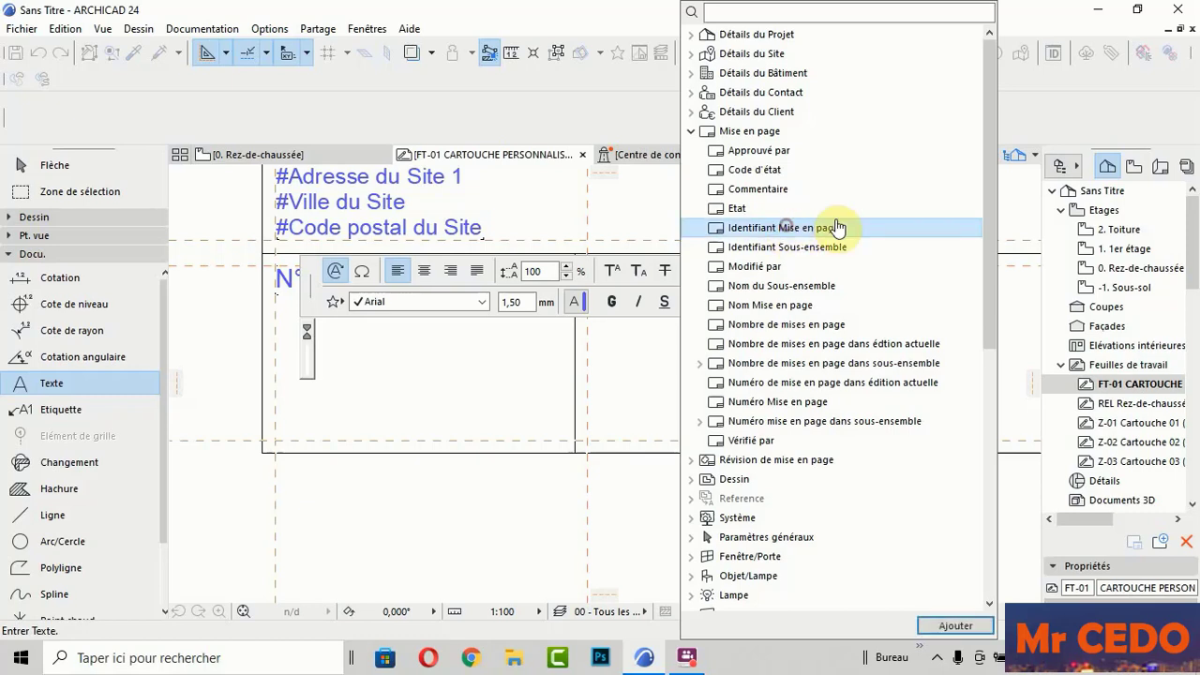
{"action": "left_click", "coordinate": [954, 626]}
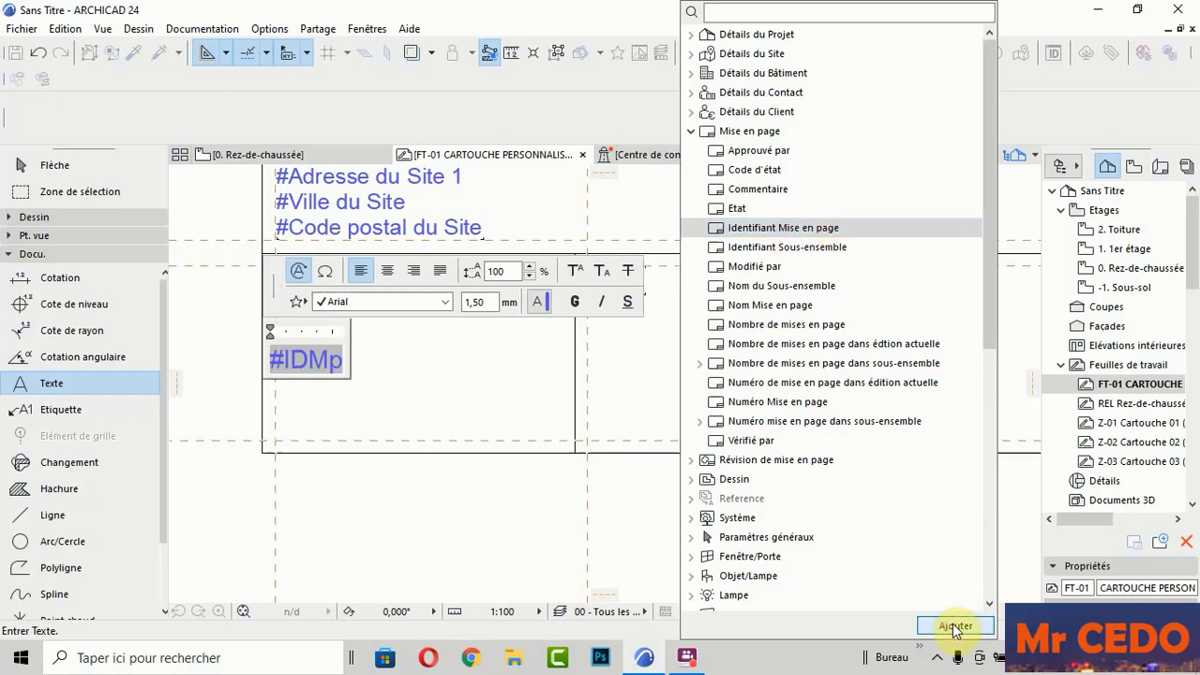
{"action": "left_click", "coordinate": [460, 361]}
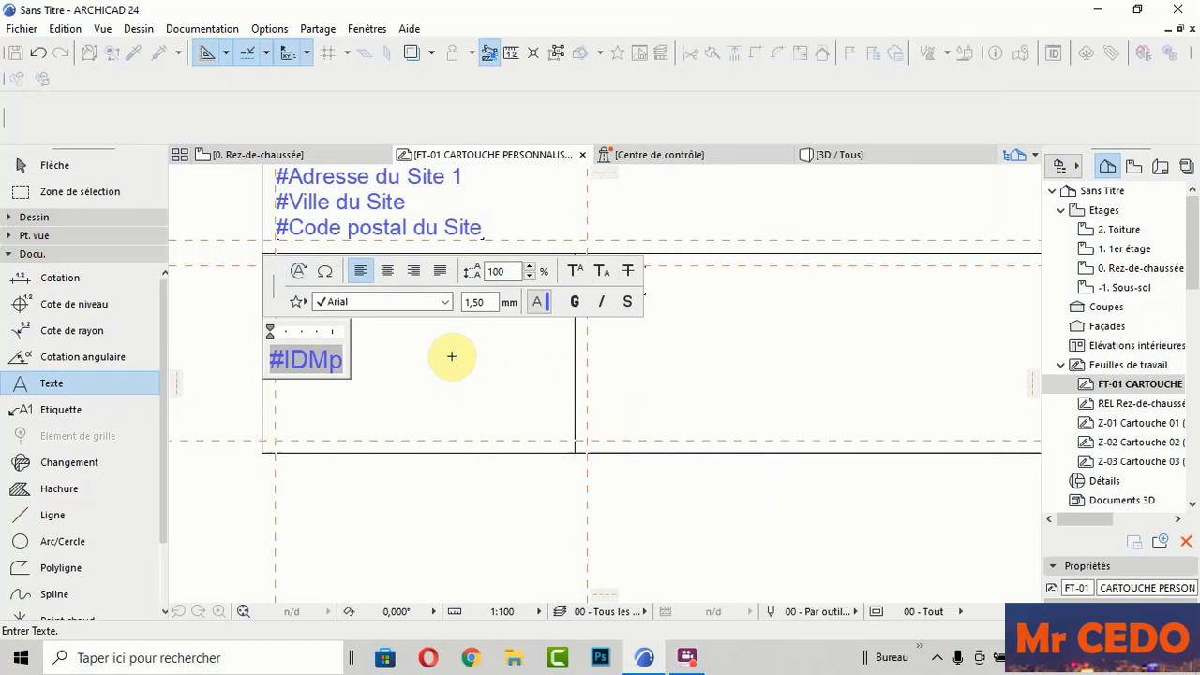
{"action": "left_click", "coordinate": [416, 357]}
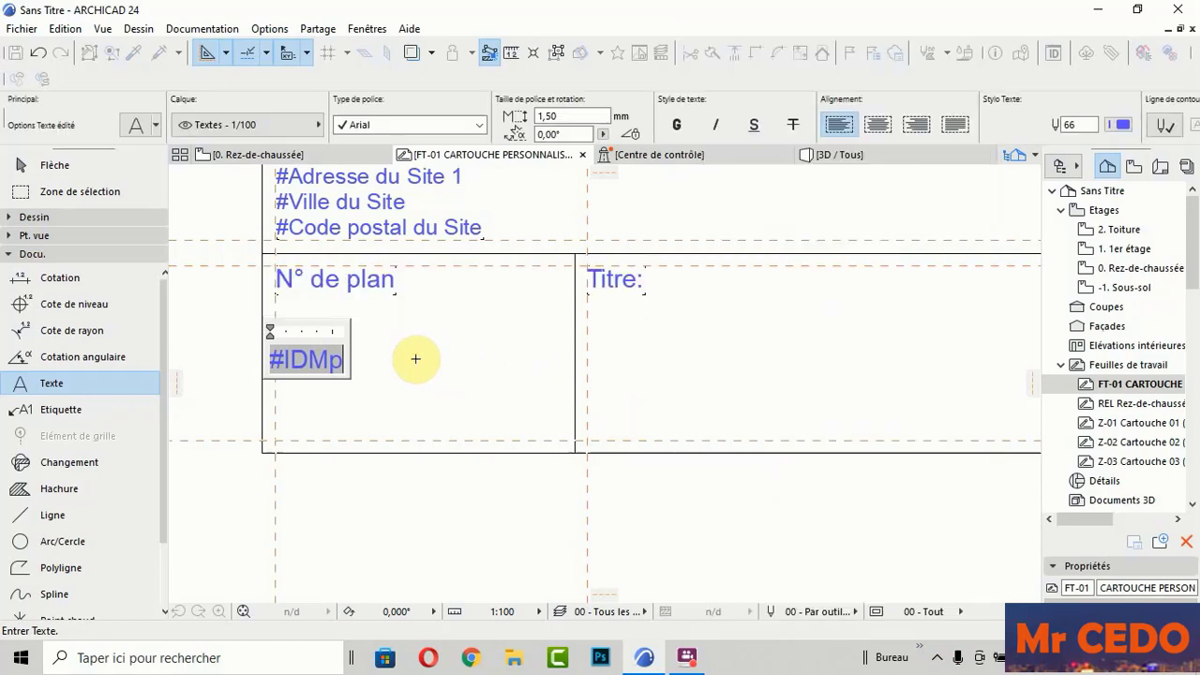
Step: Move the #IDMp text slightly lower inside the N° de plan cell
{"action": "left_click", "coordinate": [336, 365]}
{"action": "scroll", "coordinate": [240, 386], "scroll_direction": "up", "scroll_amount": 4}
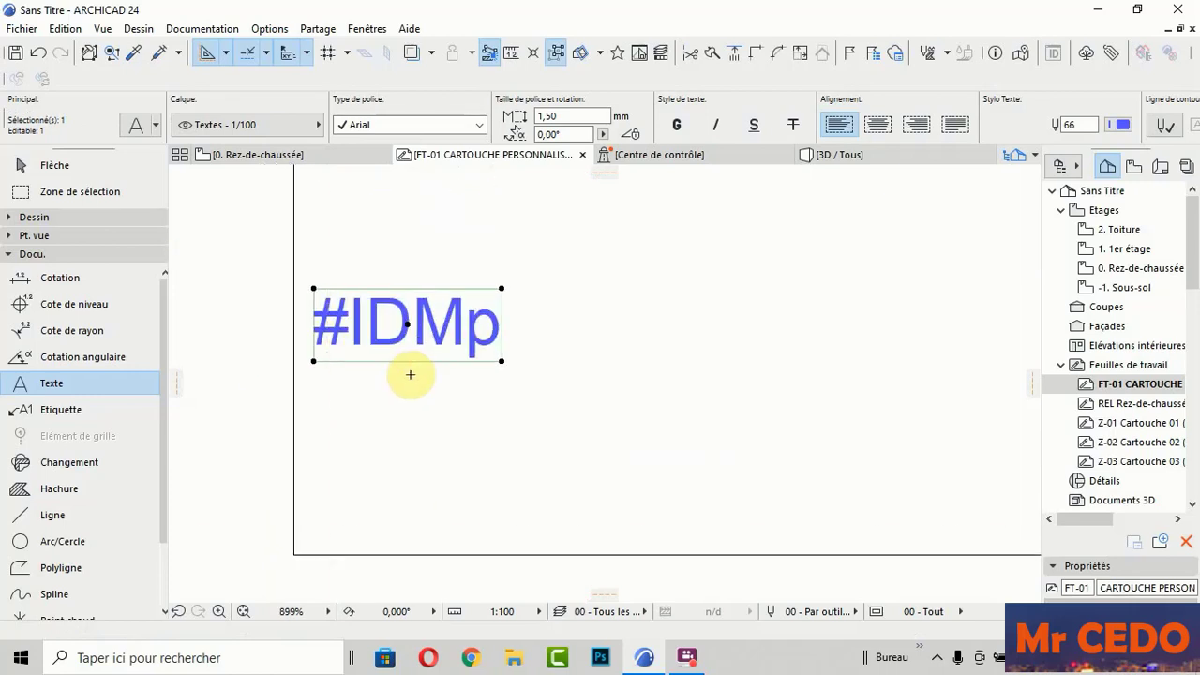
{"action": "left_click", "coordinate": [408, 323]}
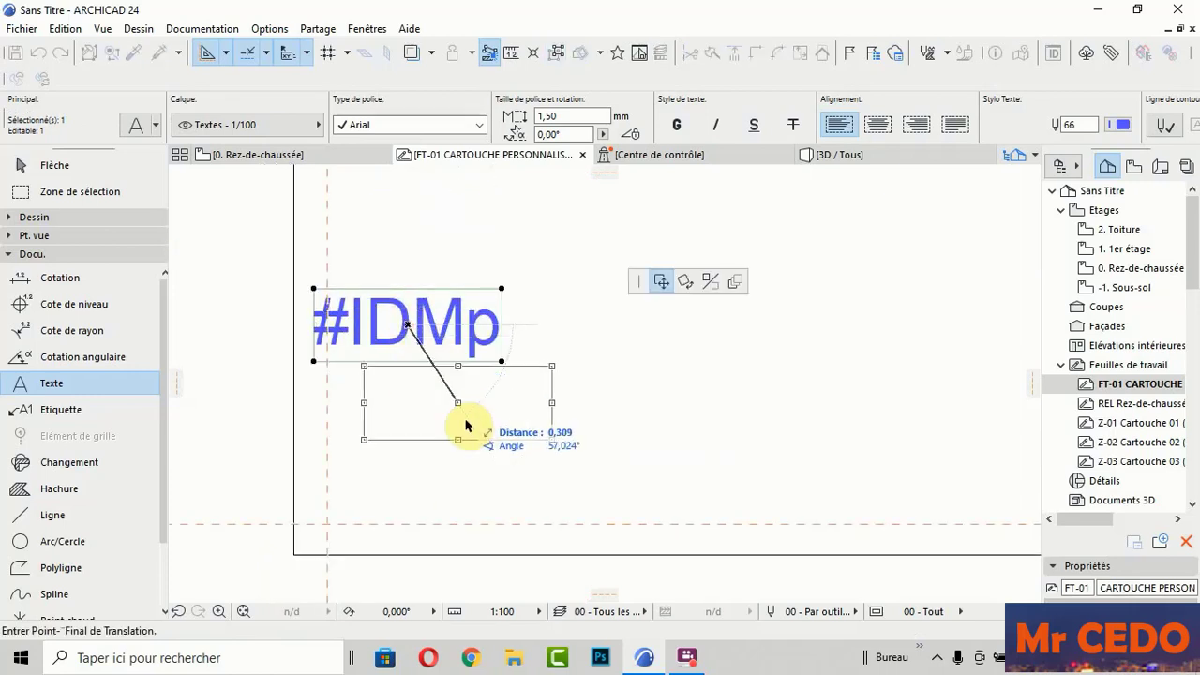
{"action": "left_click", "coordinate": [427, 386]}
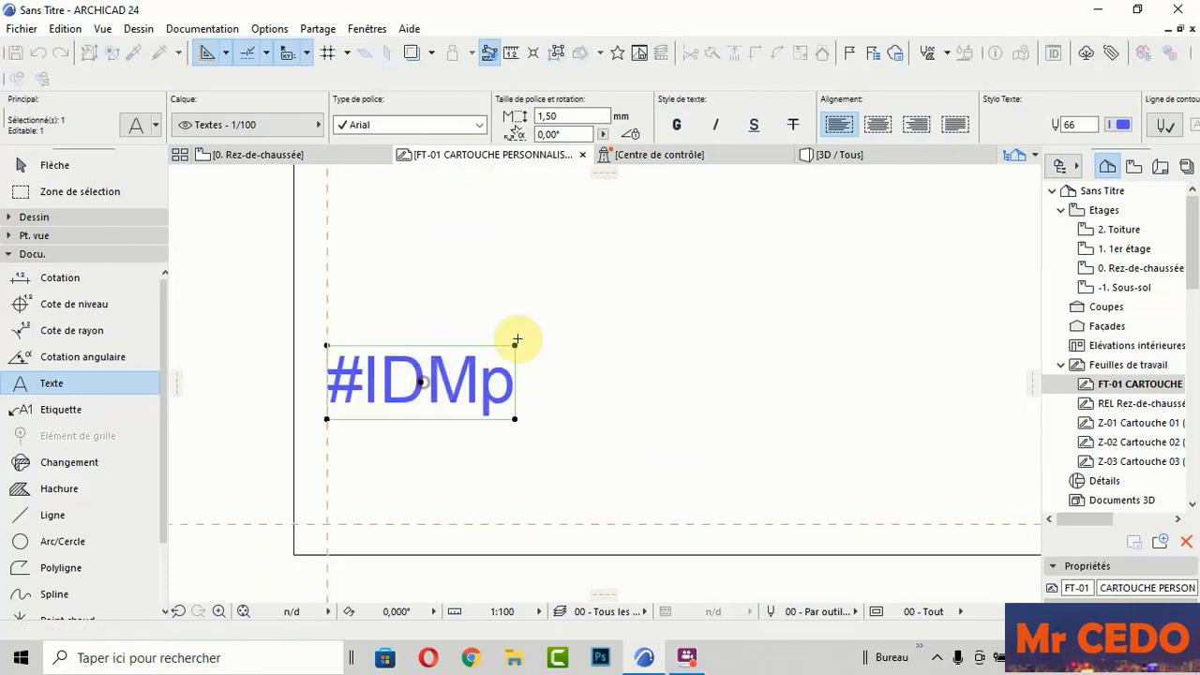
{"action": "scroll", "coordinate": [319, 379], "scroll_direction": "down", "scroll_amount": 4}
{"action": "scroll", "coordinate": [375, 370], "scroll_direction": "down", "scroll_amount": 1}
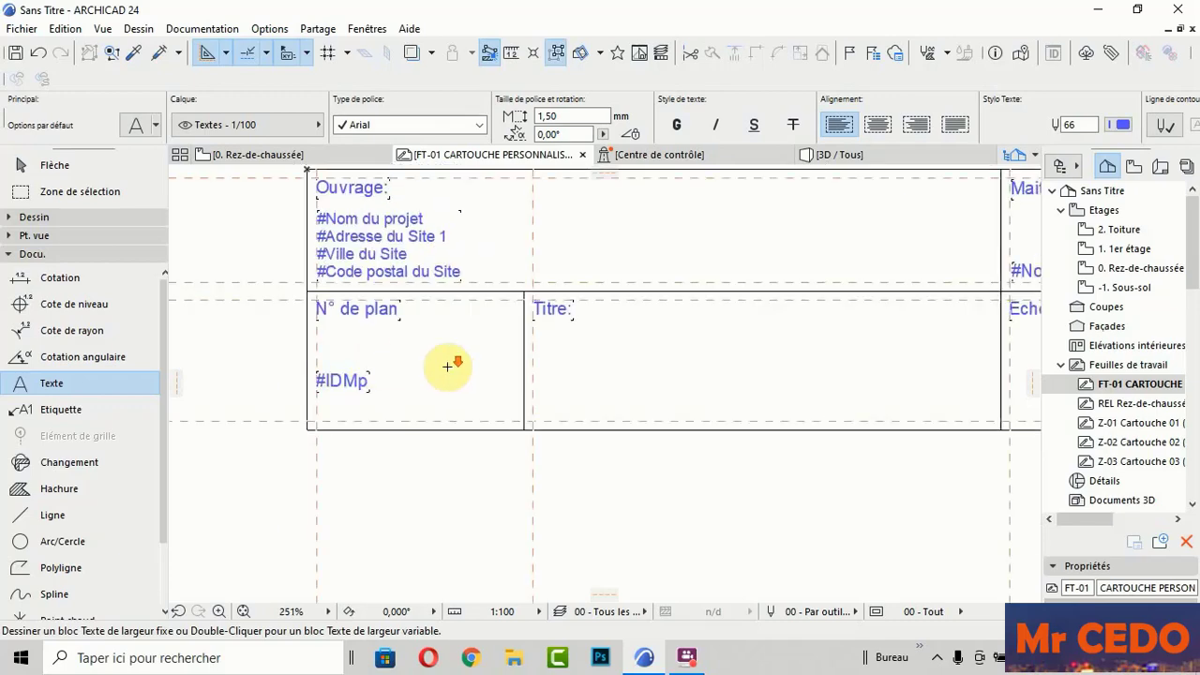
Step: Create a text in the Titre cell holding the Nom Mise en page auto-text field
{"action": "scroll", "coordinate": [469, 369], "scroll_direction": "down", "scroll_amount": 3}
{"action": "scroll", "coordinate": [494, 371], "scroll_direction": "up", "scroll_amount": 1}
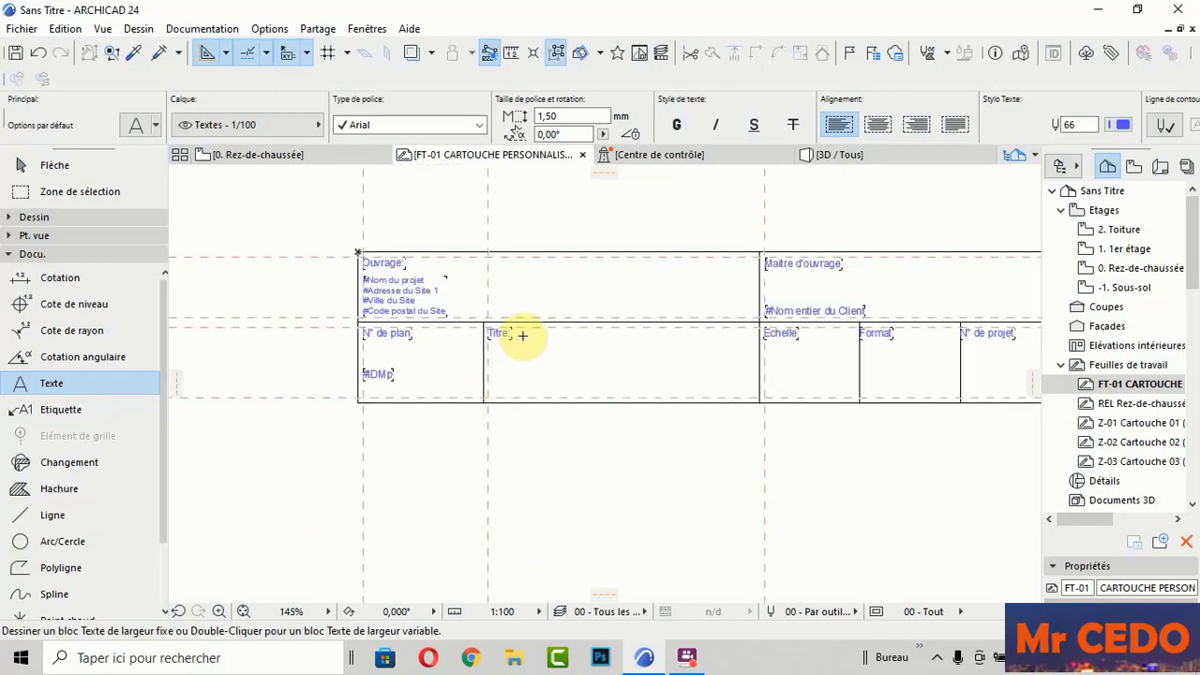
{"action": "scroll", "coordinate": [519, 332], "scroll_direction": "up", "scroll_amount": 1}
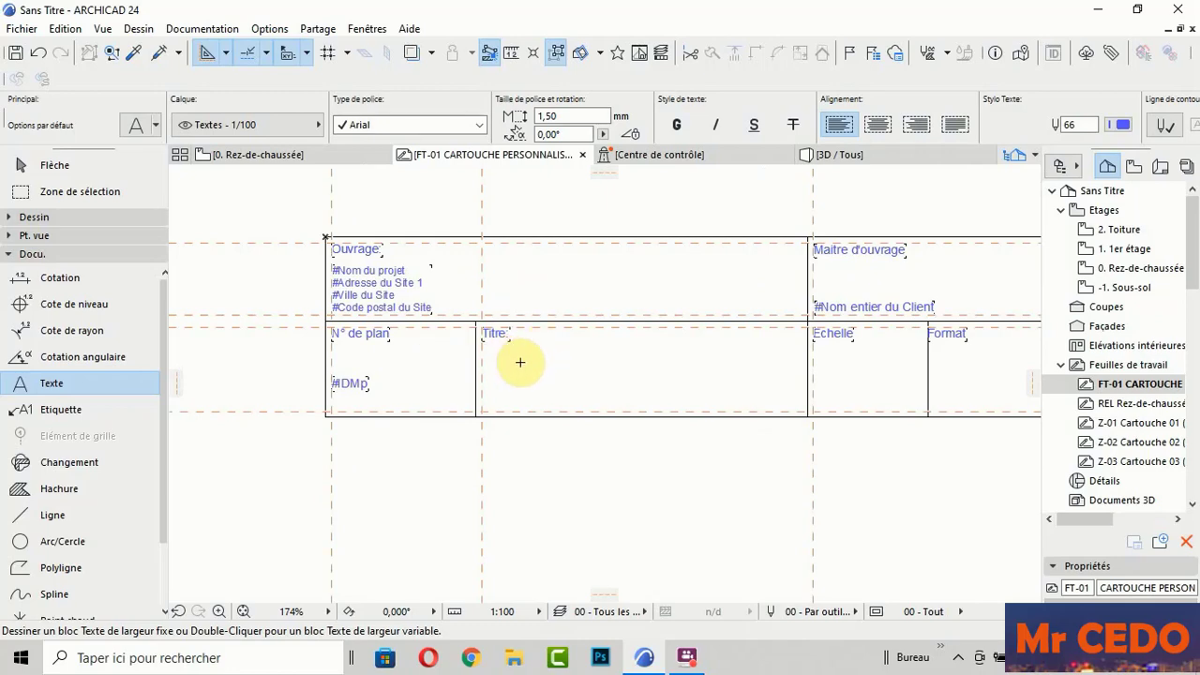
{"action": "scroll", "coordinate": [509, 356], "scroll_direction": "up", "scroll_amount": 3}
{"action": "scroll", "coordinate": [509, 356], "scroll_direction": "up", "scroll_amount": 1}
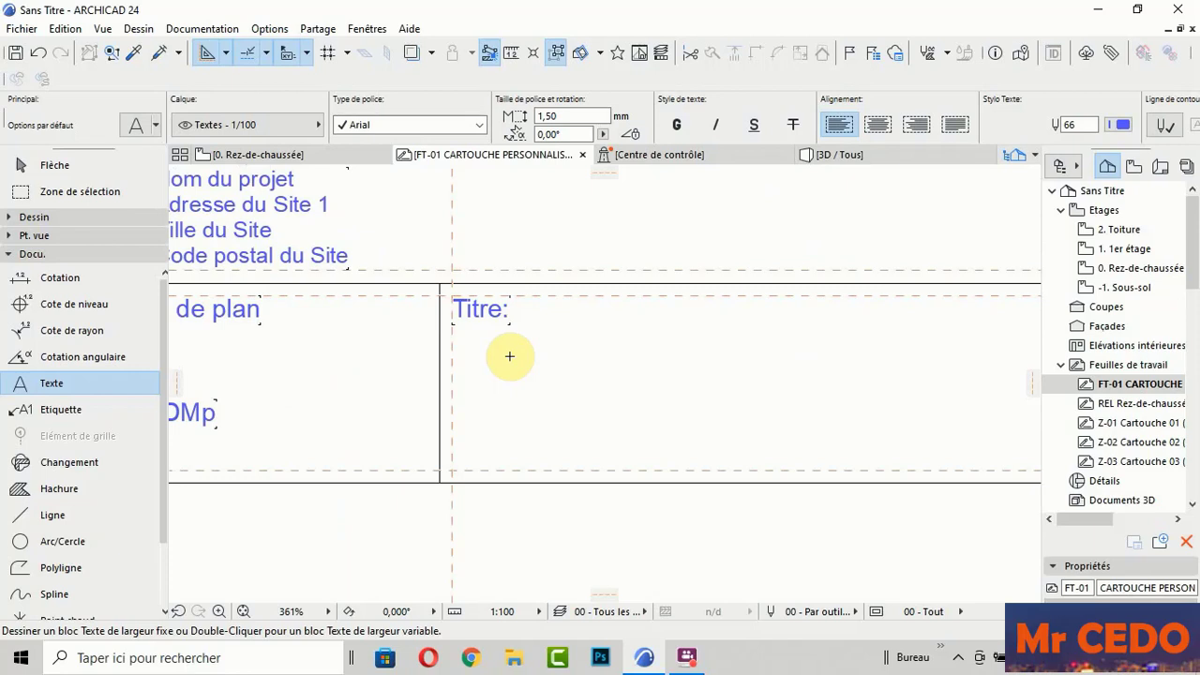
{"action": "scroll", "coordinate": [505, 357], "scroll_direction": "up", "scroll_amount": 1}
{"action": "scroll", "coordinate": [504, 358], "scroll_direction": "up", "scroll_amount": 1}
{"action": "scroll", "coordinate": [423, 380], "scroll_direction": "up", "scroll_amount": 1}
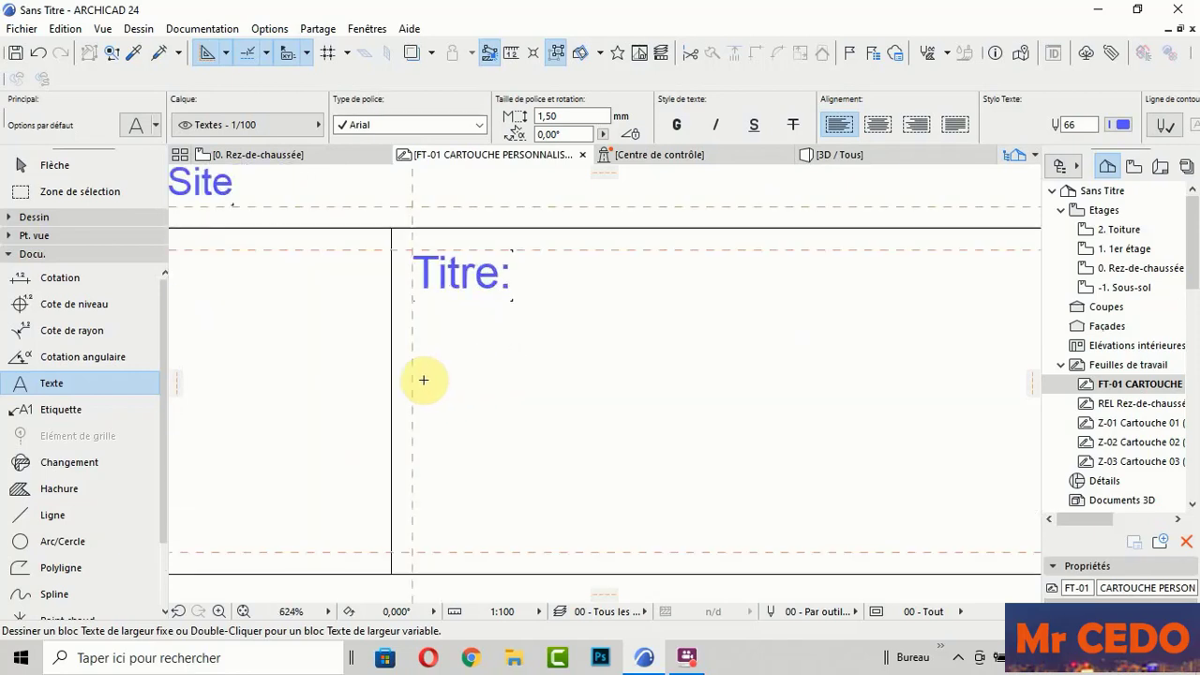
{"action": "left_click", "coordinate": [432, 379]}
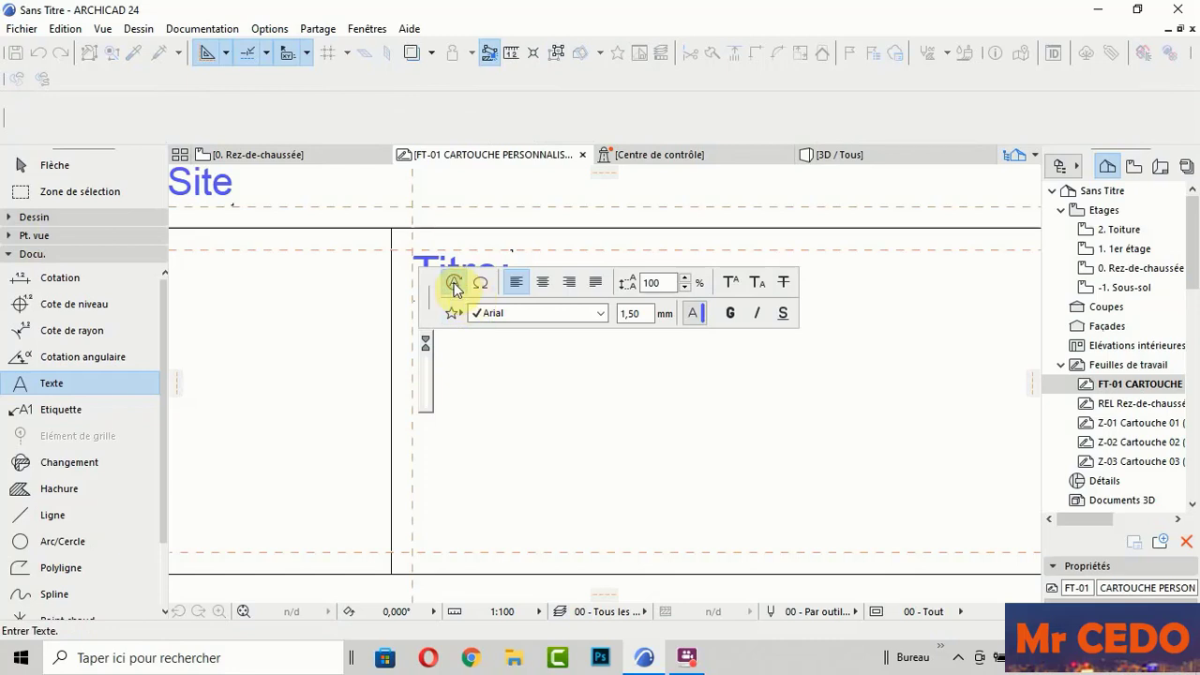
{"action": "left_click", "coordinate": [454, 284]}
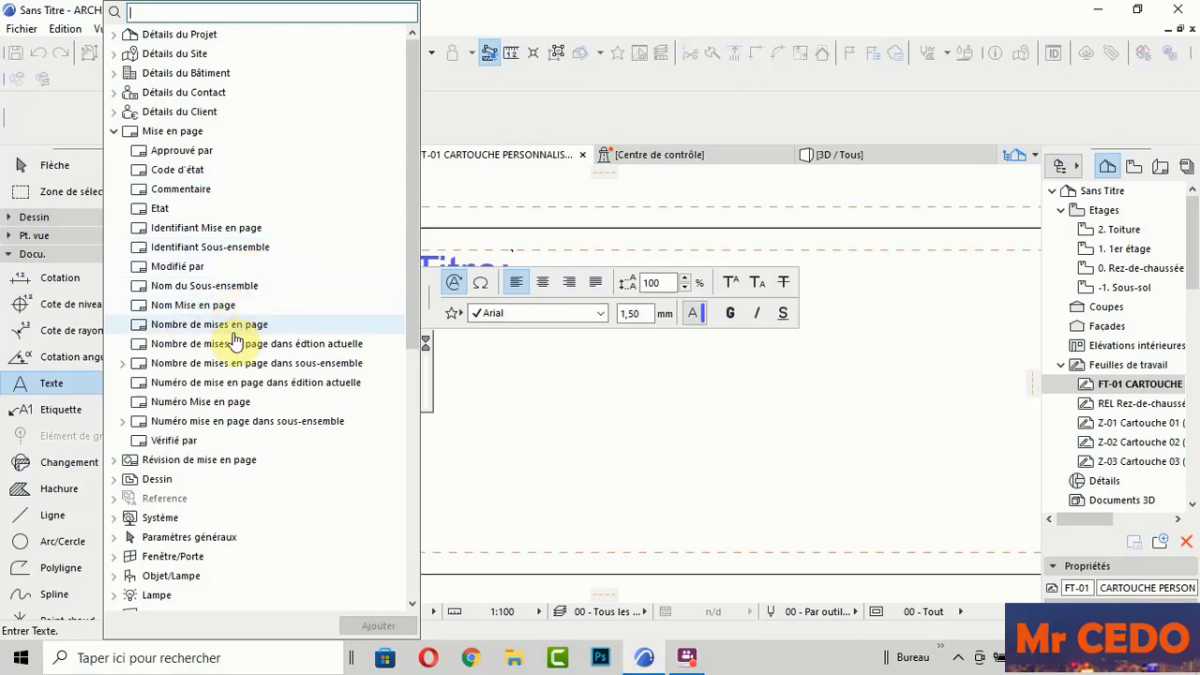
{"action": "left_click", "coordinate": [196, 306]}
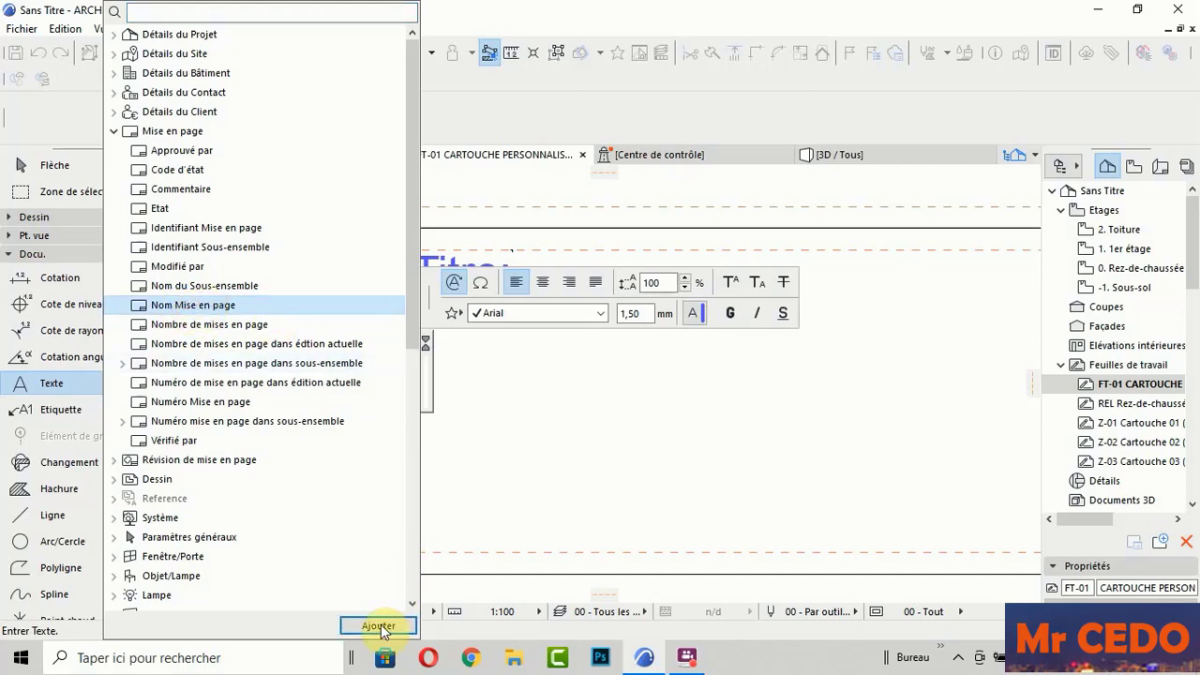
{"action": "left_click", "coordinate": [379, 626]}
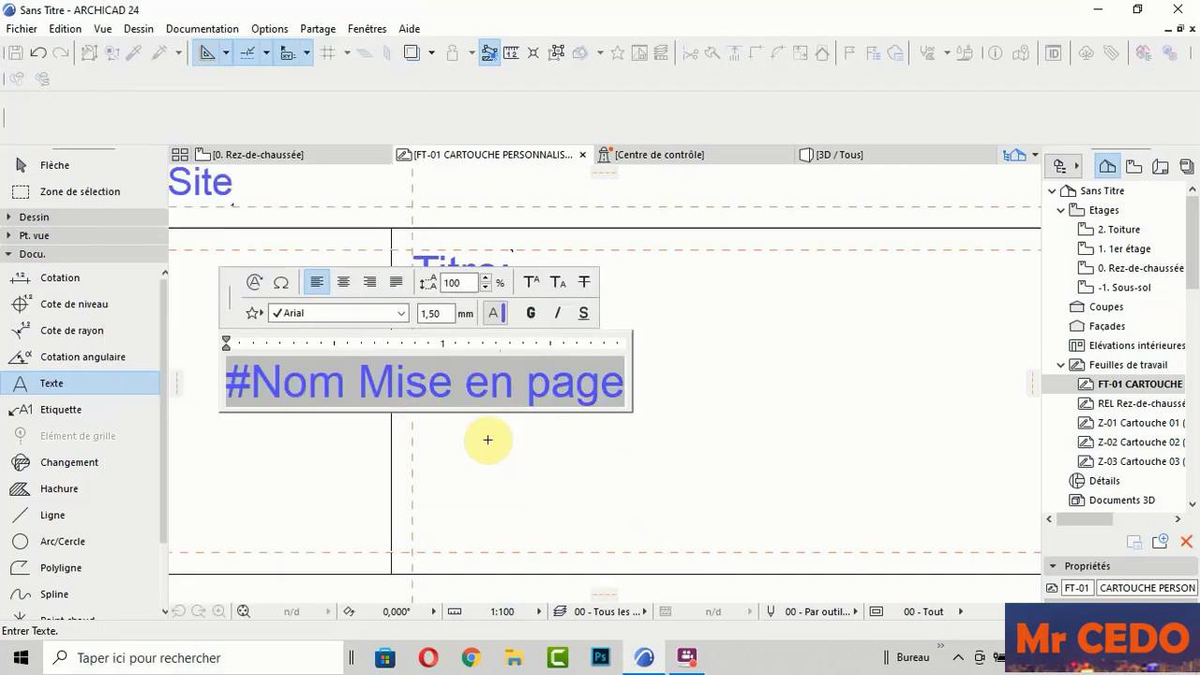
{"action": "left_click", "coordinate": [515, 450]}
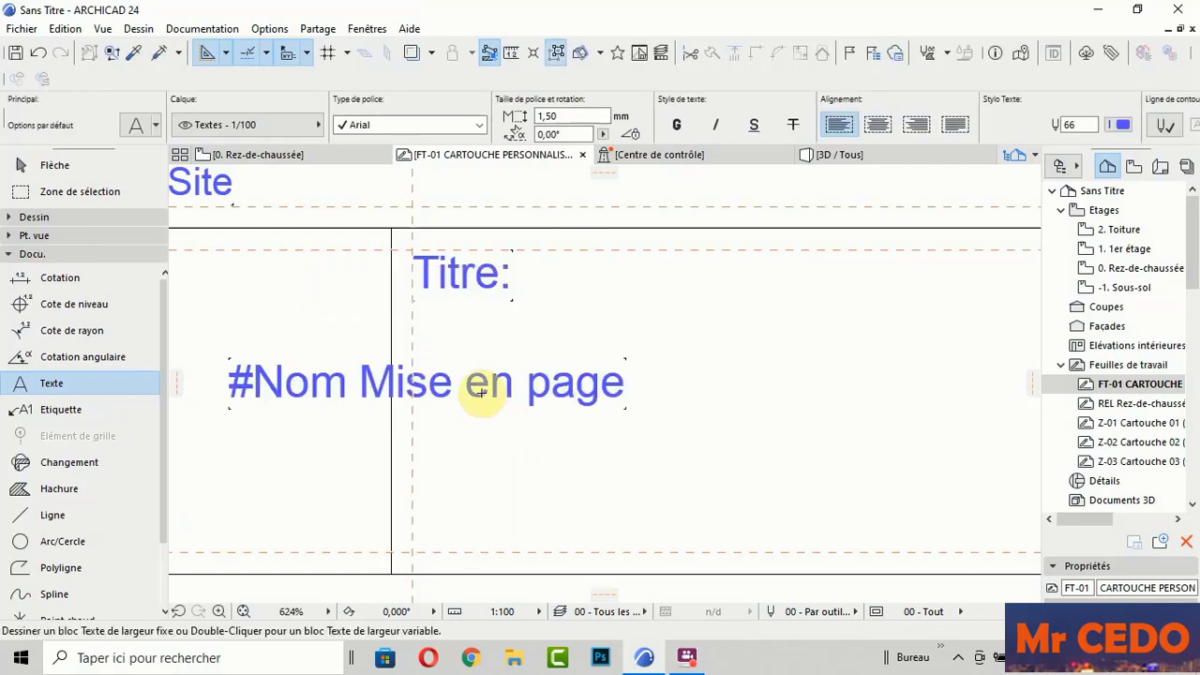
Step: Move the #Nom Mise en page text down, level with #IDMp, below the Titre label
{"action": "left_click", "coordinate": [476, 388]}
{"action": "left_click", "coordinate": [427, 382]}
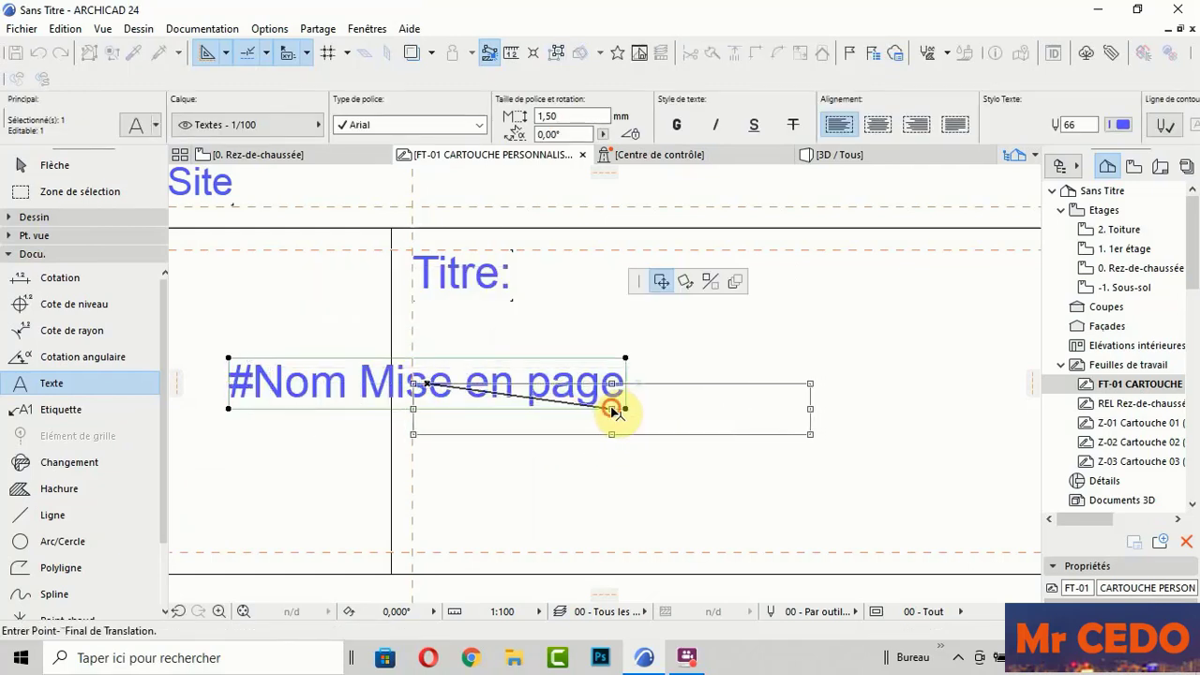
{"action": "left_click", "coordinate": [616, 409]}
{"action": "scroll", "coordinate": [539, 441], "scroll_direction": "down", "scroll_amount": 4}
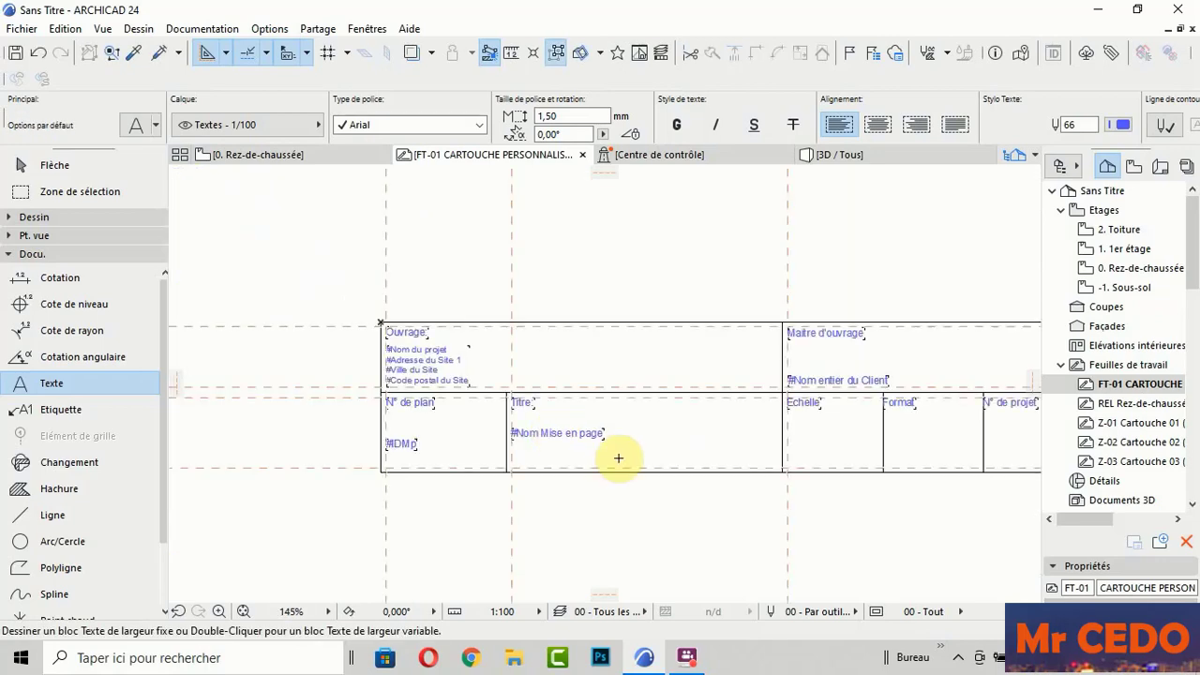
{"action": "scroll", "coordinate": [614, 450], "scroll_direction": "up", "scroll_amount": 2}
{"action": "scroll", "coordinate": [581, 442], "scroll_direction": "up", "scroll_amount": 1}
{"action": "left_click", "coordinate": [518, 433]}
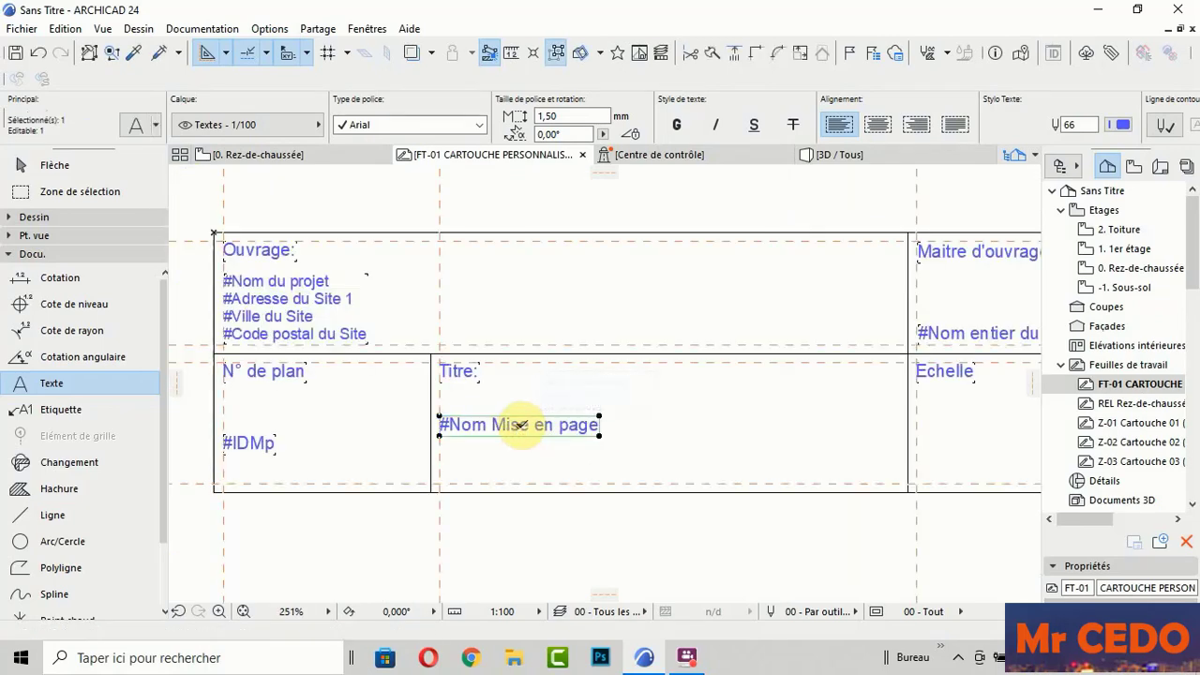
{"action": "left_click", "coordinate": [519, 425]}
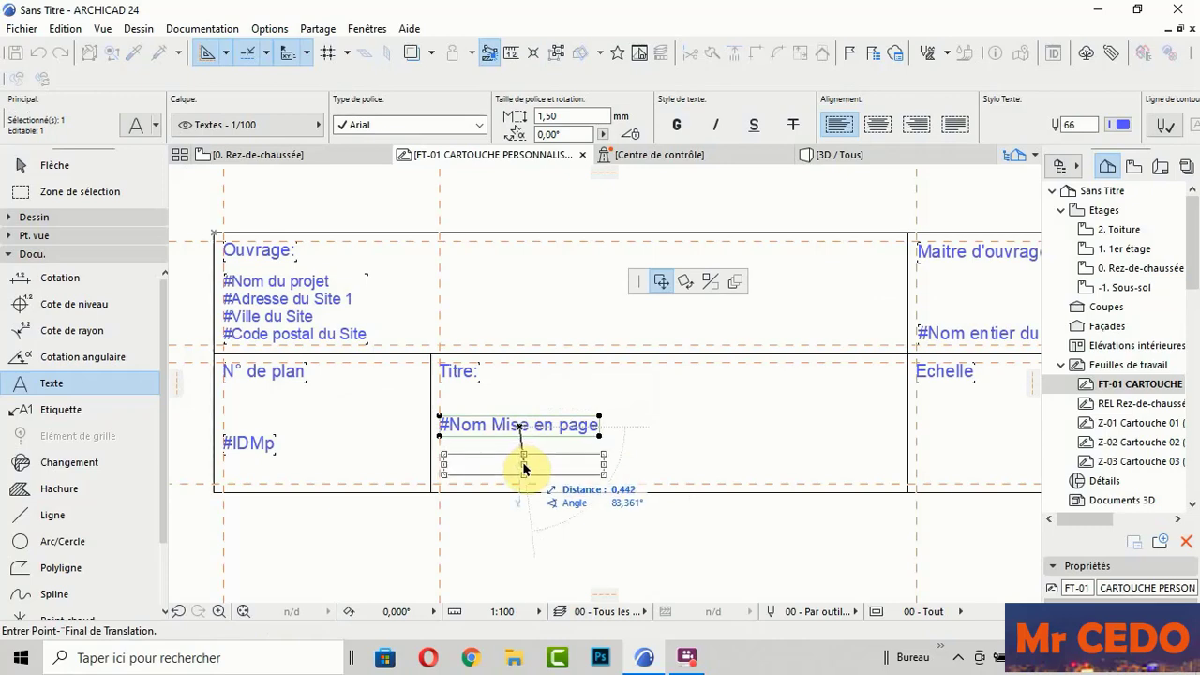
{"action": "left_click", "coordinate": [518, 447]}
Step: Insert the Echelle de dessin field (1:###) under Echelle and nudge it slightly lower
{"action": "key", "text": "Escape"}
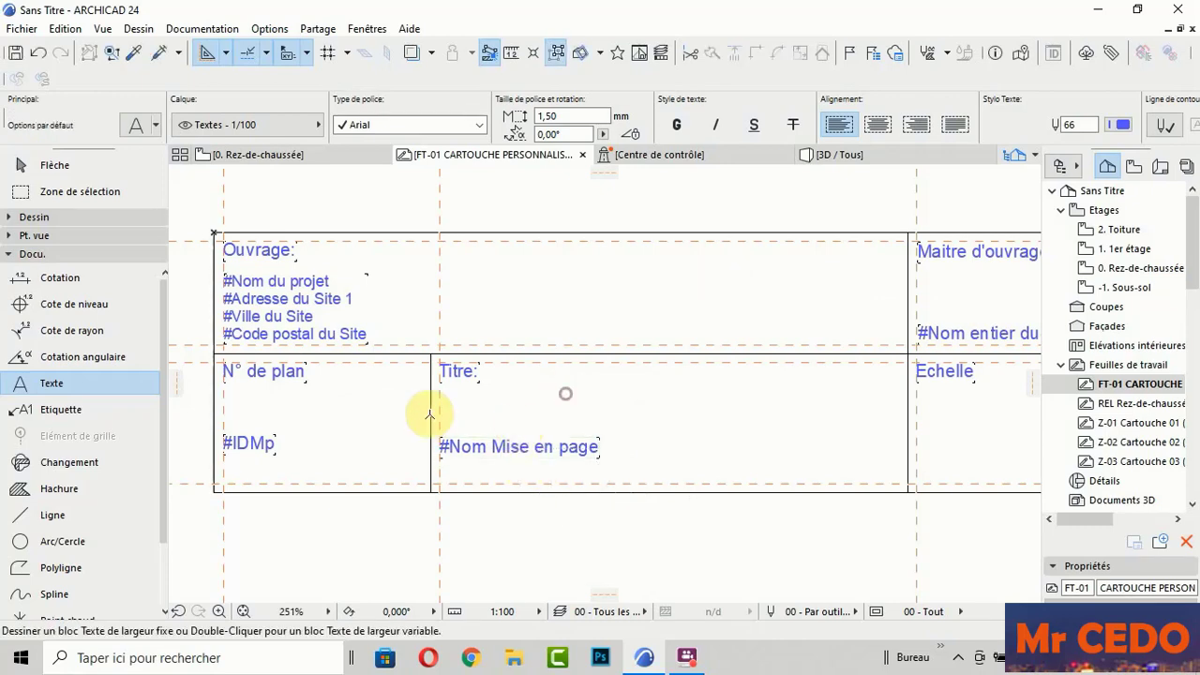
{"action": "scroll", "coordinate": [590, 391], "scroll_direction": "down", "scroll_amount": 3}
{"action": "scroll", "coordinate": [586, 310], "scroll_direction": "up", "scroll_amount": 3}
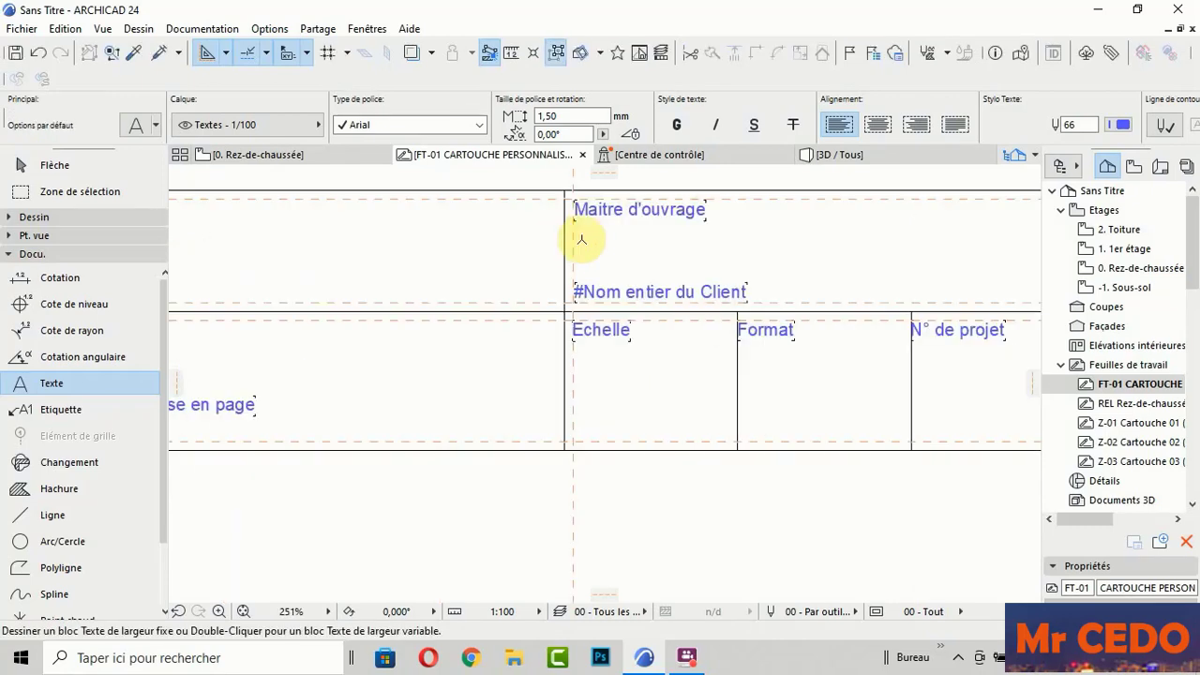
{"action": "left_click", "coordinate": [587, 365]}
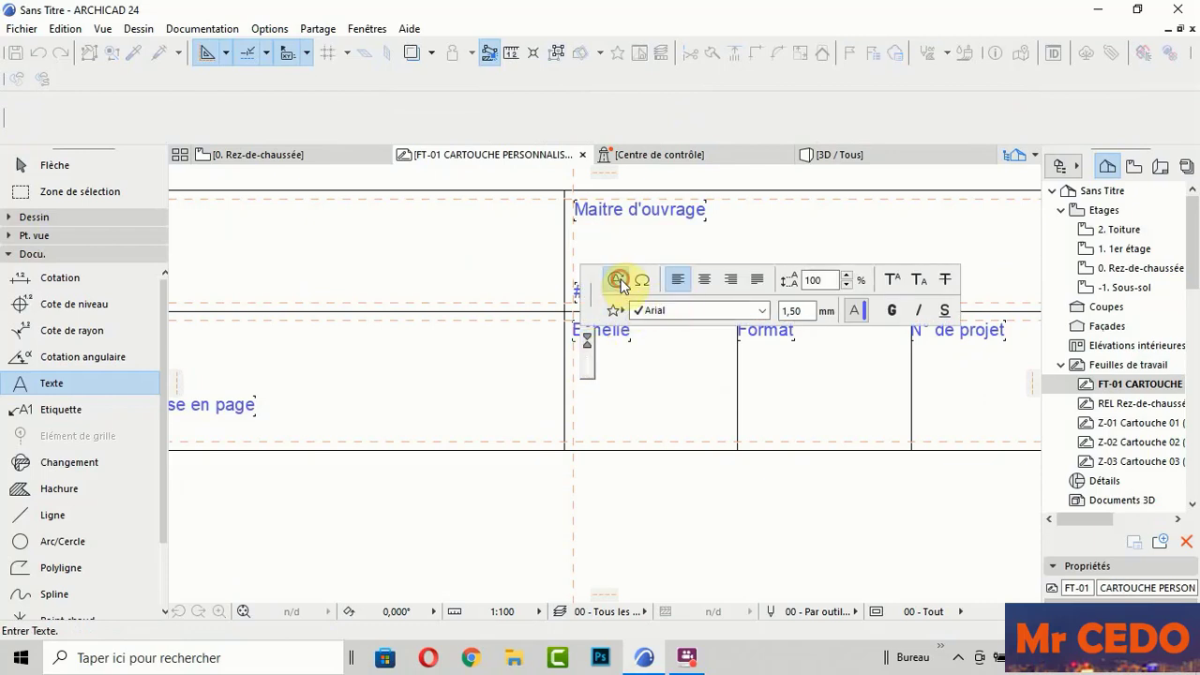
{"action": "left_click", "coordinate": [647, 289]}
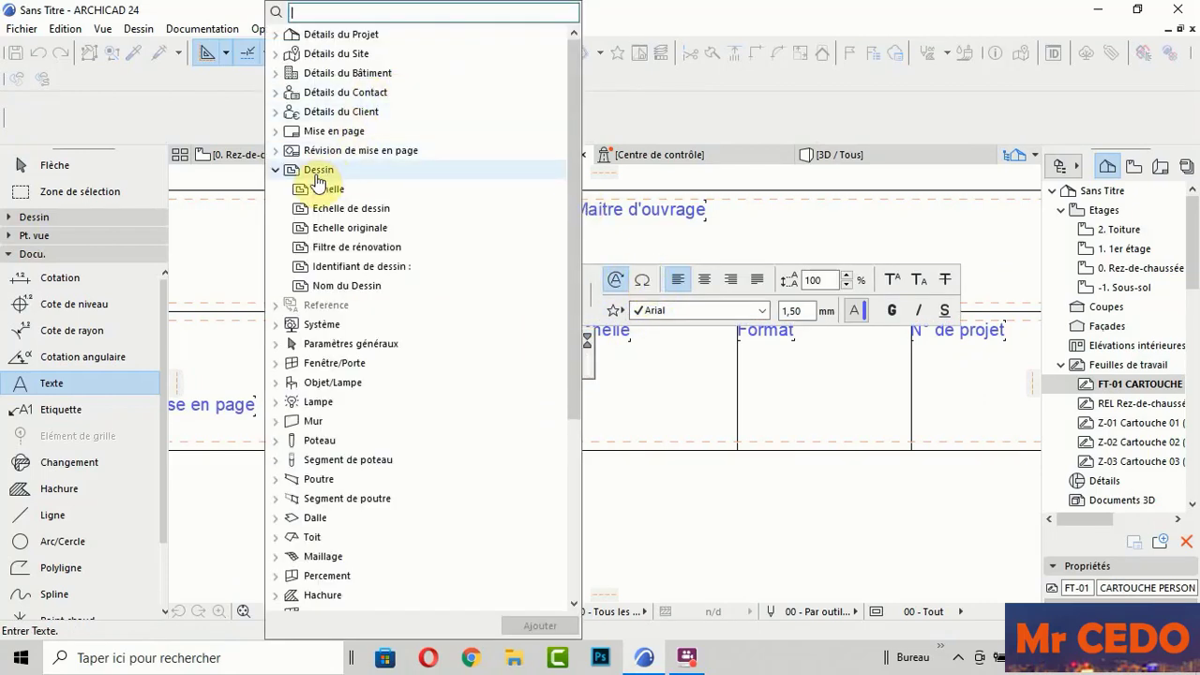
{"action": "left_click", "coordinate": [355, 214]}
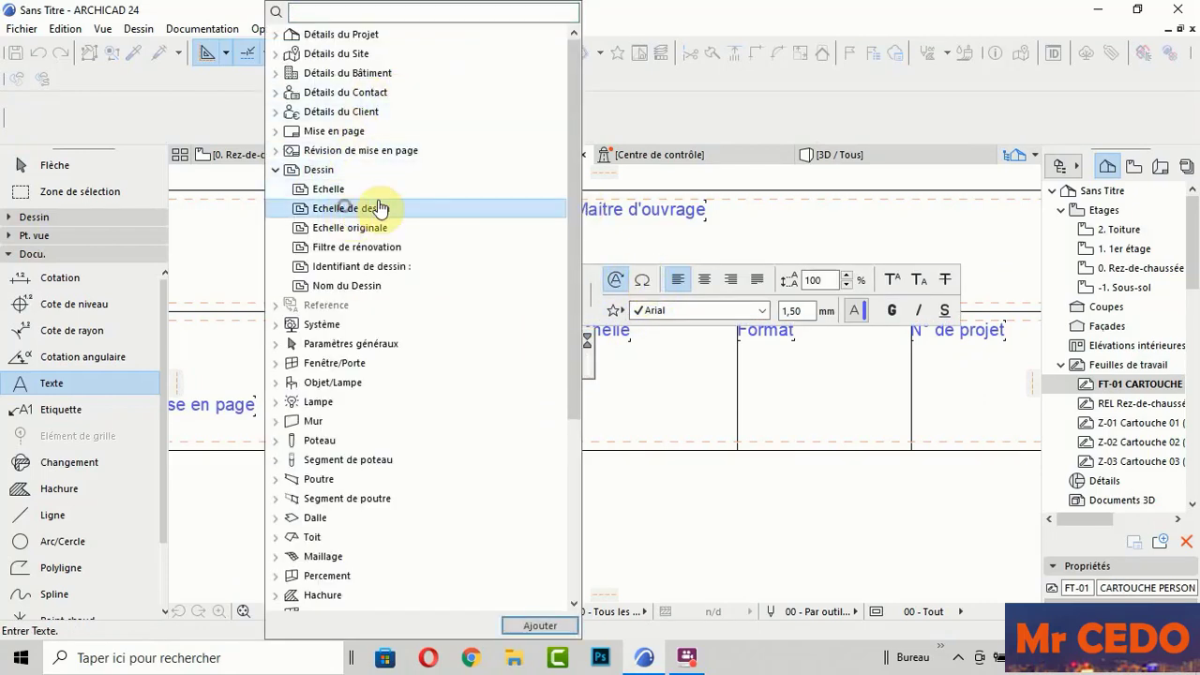
{"action": "left_click", "coordinate": [529, 627]}
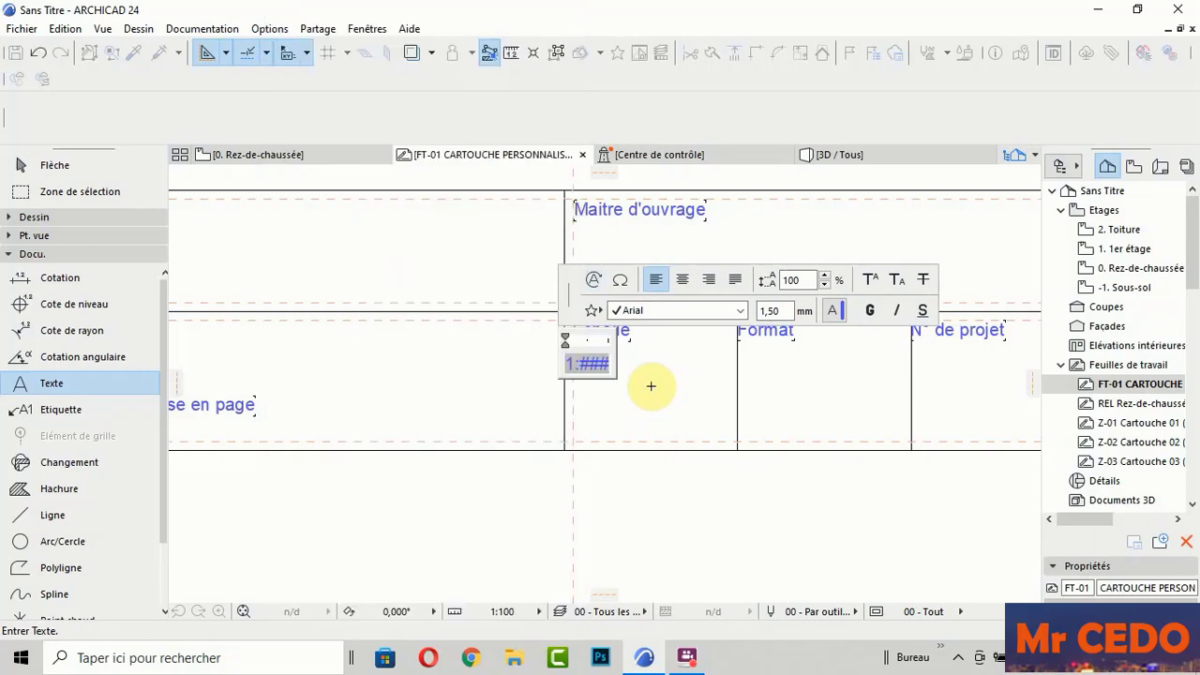
{"action": "left_click", "coordinate": [623, 380]}
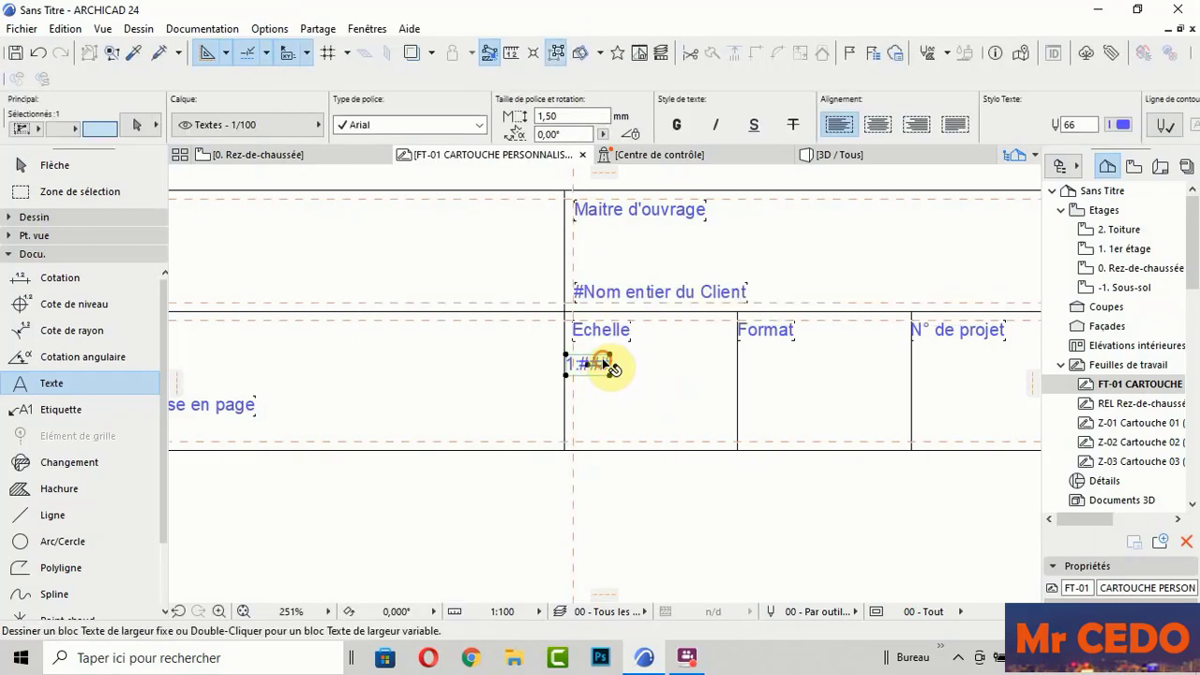
{"action": "left_click", "coordinate": [593, 365]}
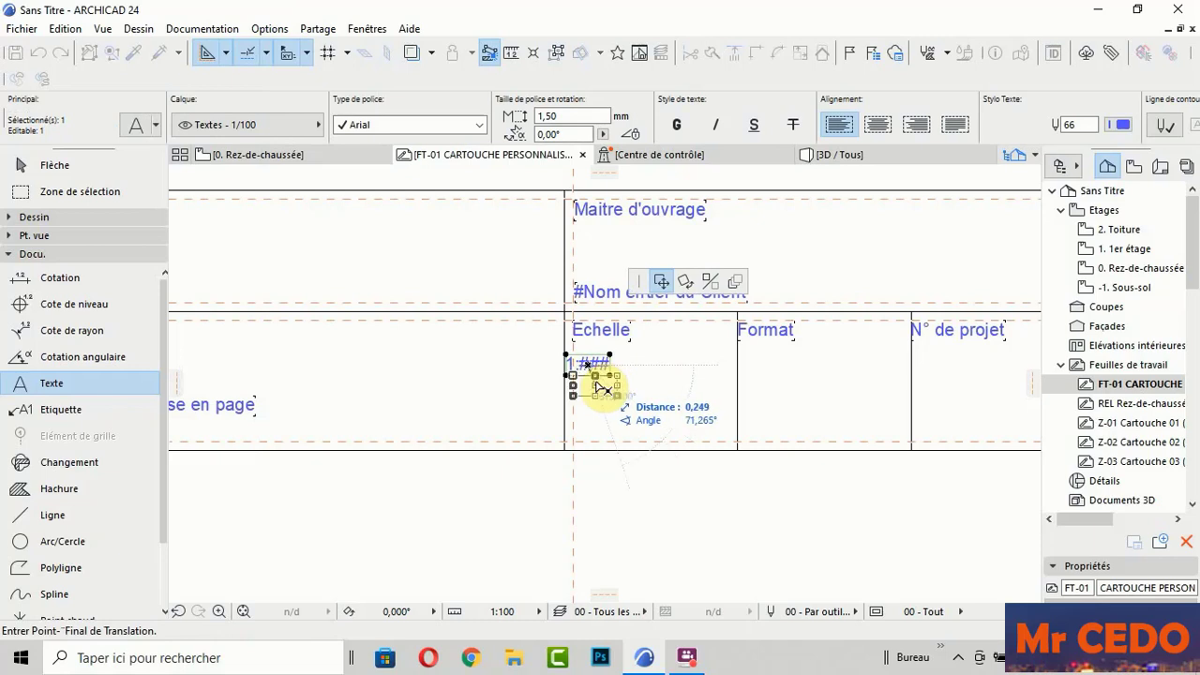
{"action": "left_click", "coordinate": [598, 387]}
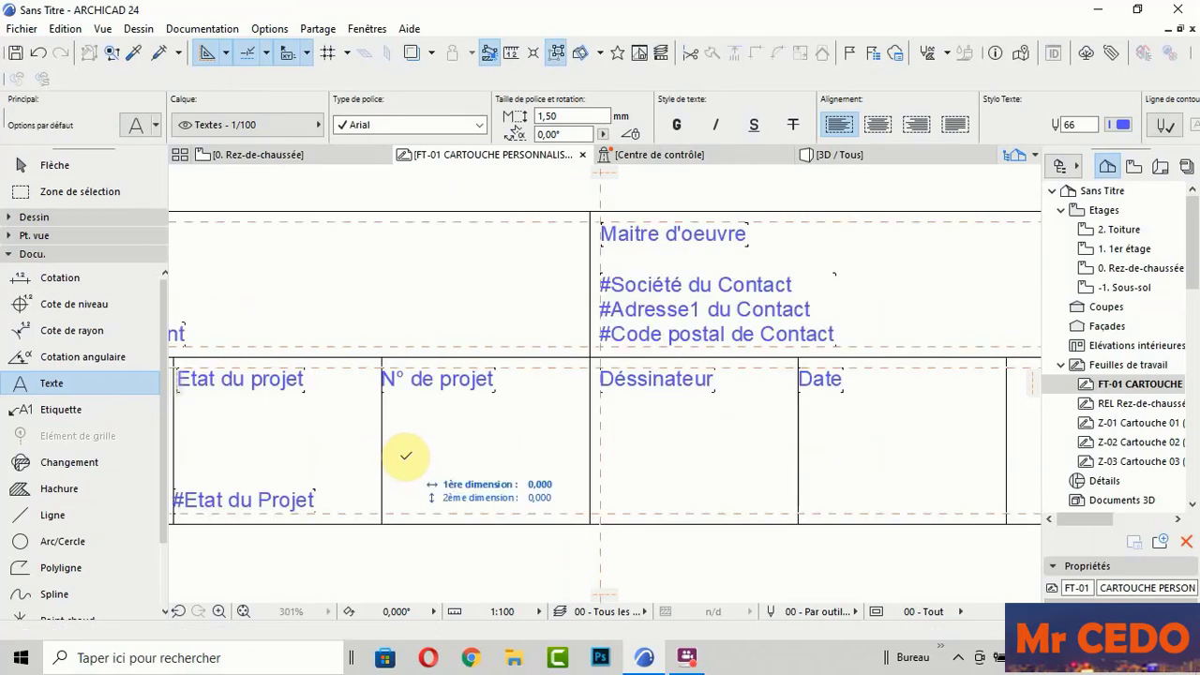
Step: Add the Numéro du Projet (#PIn) auto-text field in the N° de projet cell
{"action": "left_click", "coordinate": [404, 453]}
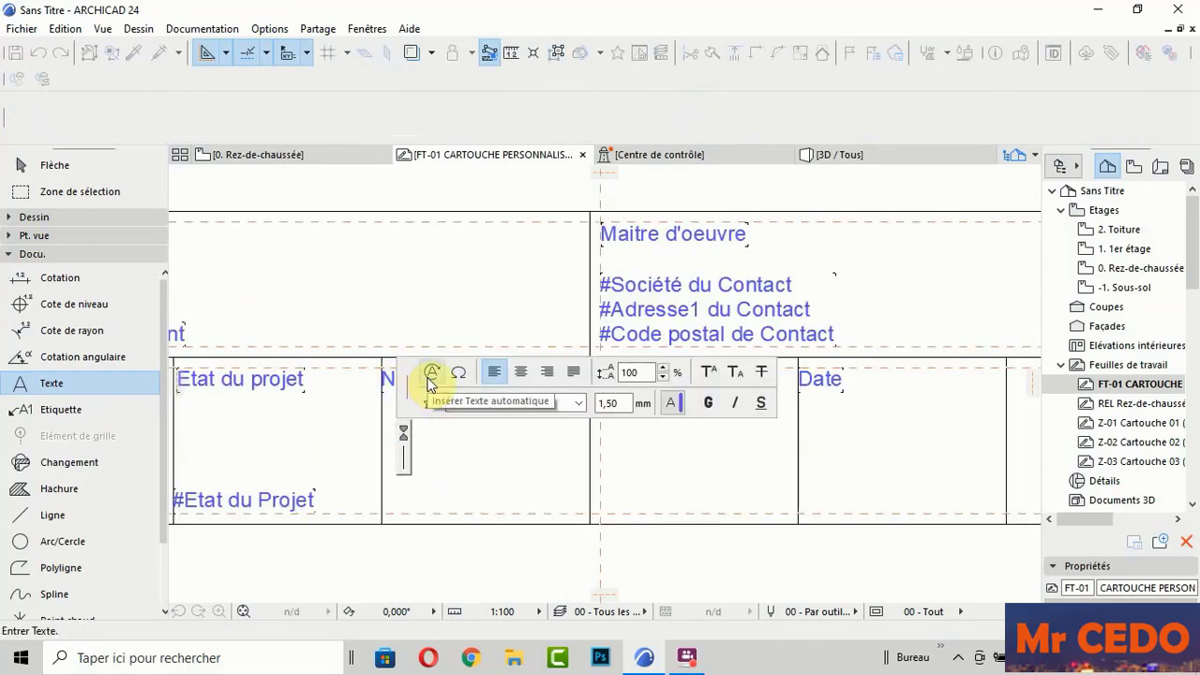
{"action": "left_click", "coordinate": [429, 376]}
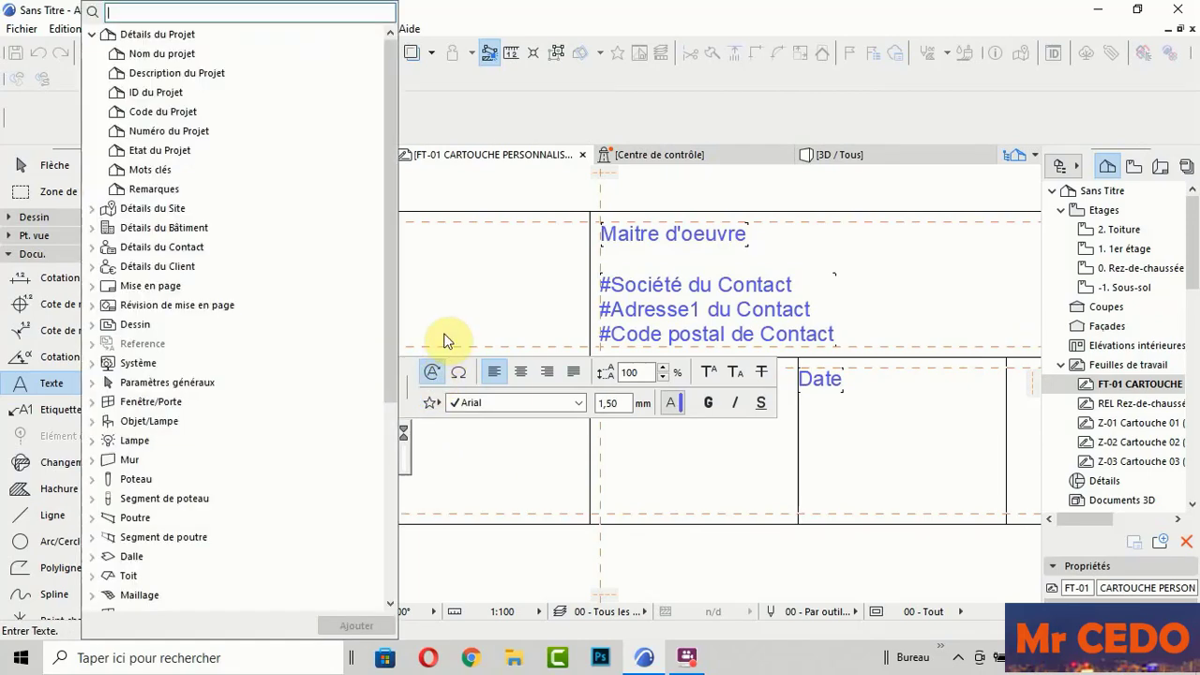
{"action": "left_click", "coordinate": [93, 35]}
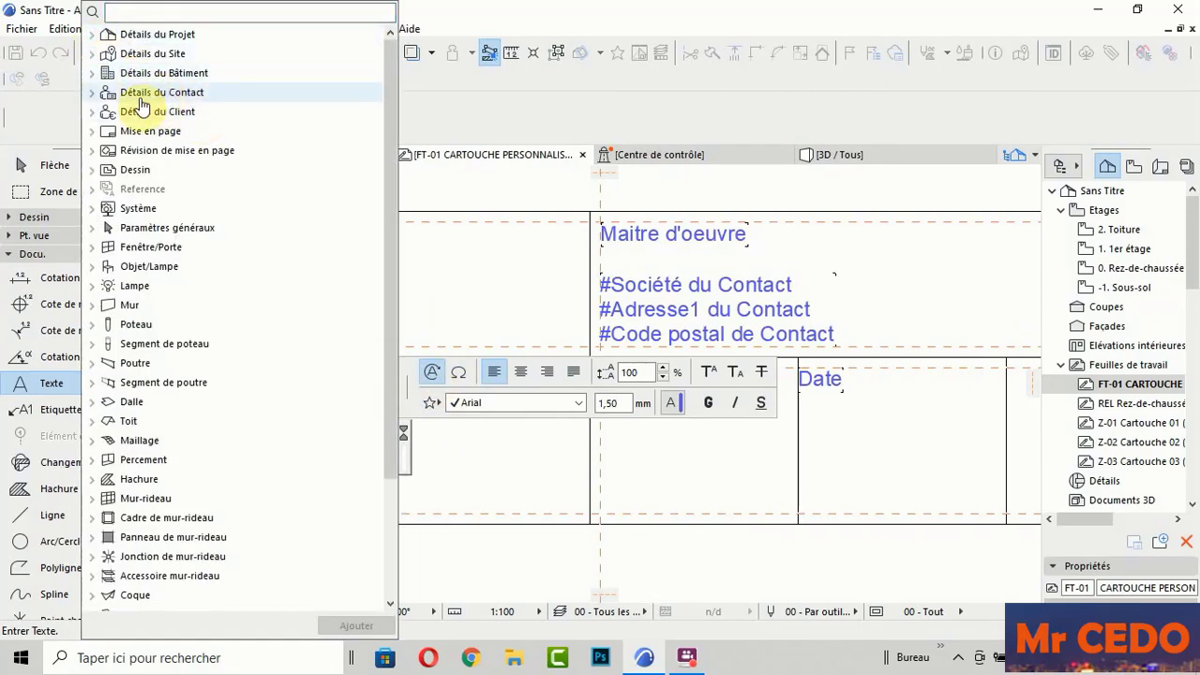
{"action": "left_click", "coordinate": [93, 93]}
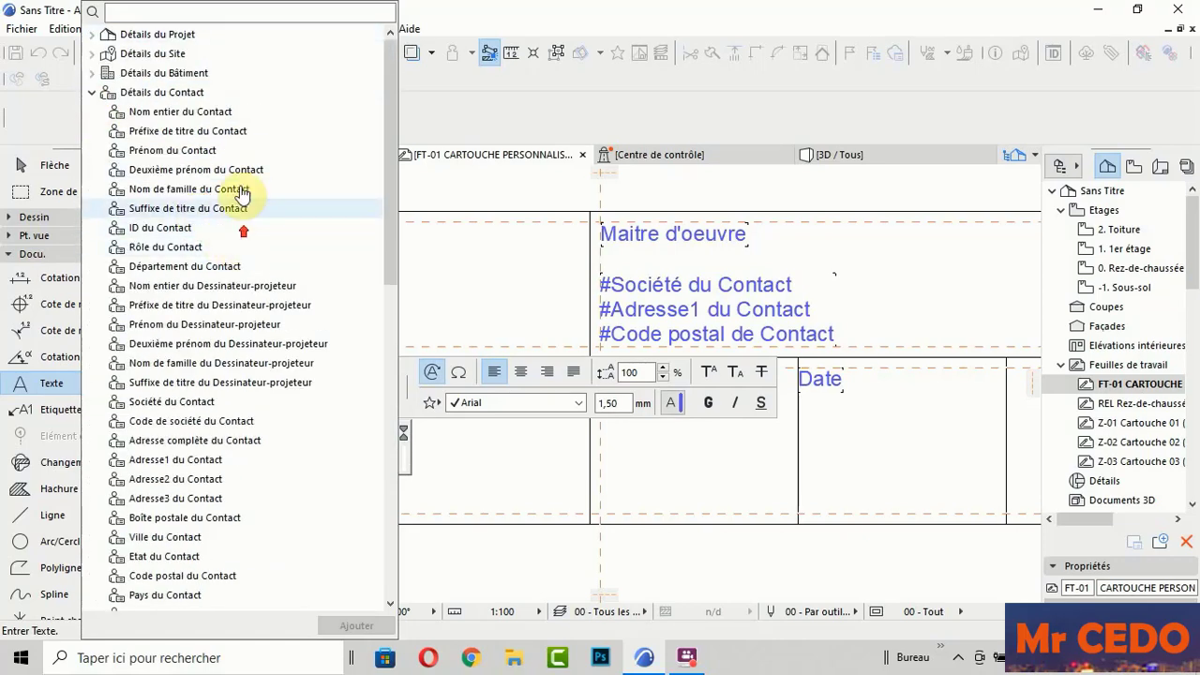
{"action": "left_click", "coordinate": [93, 34]}
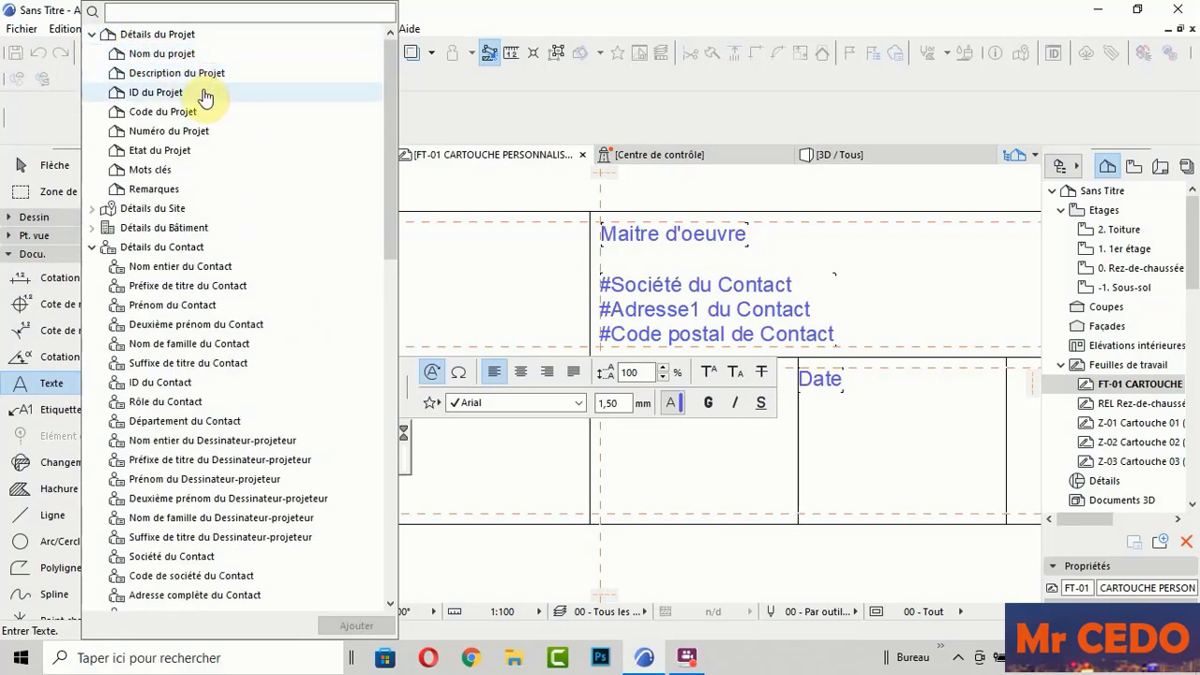
{"action": "left_click", "coordinate": [172, 133]}
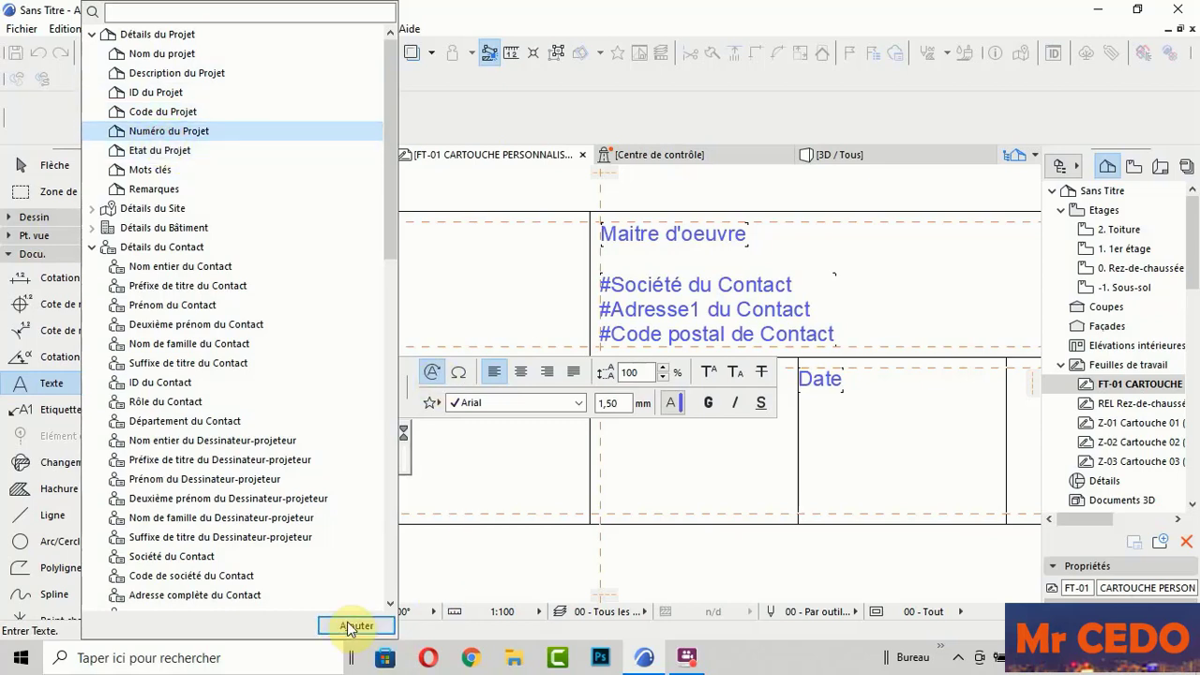
{"action": "left_click", "coordinate": [347, 621]}
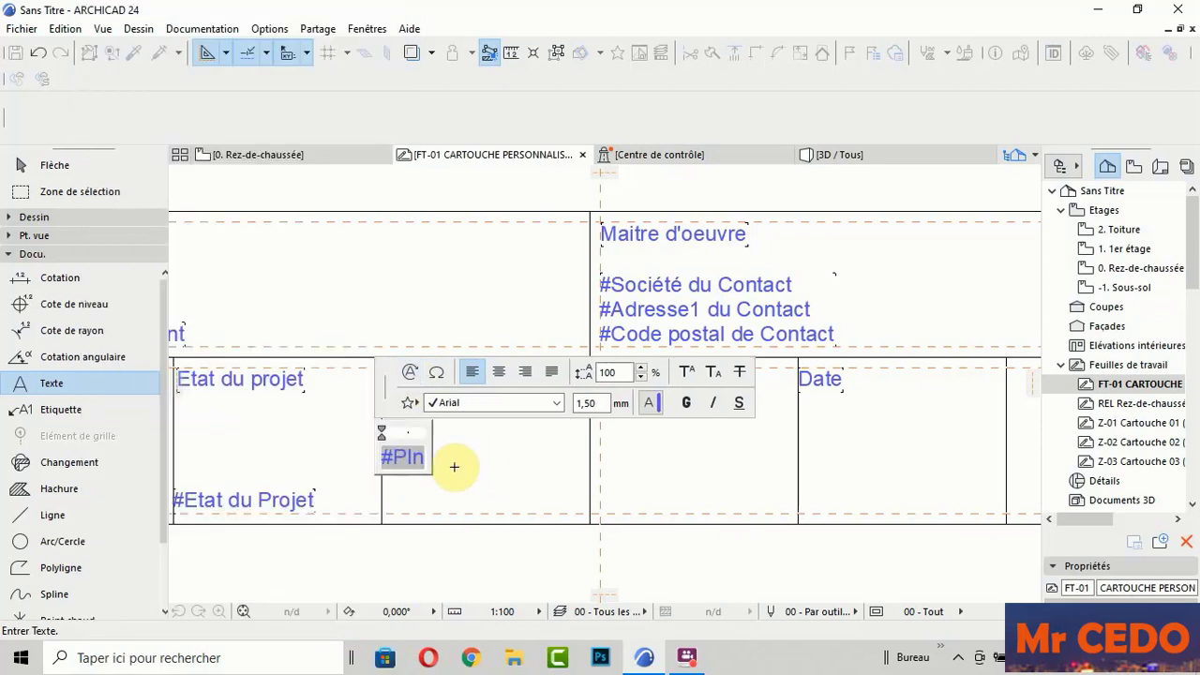
{"action": "left_click", "coordinate": [456, 466]}
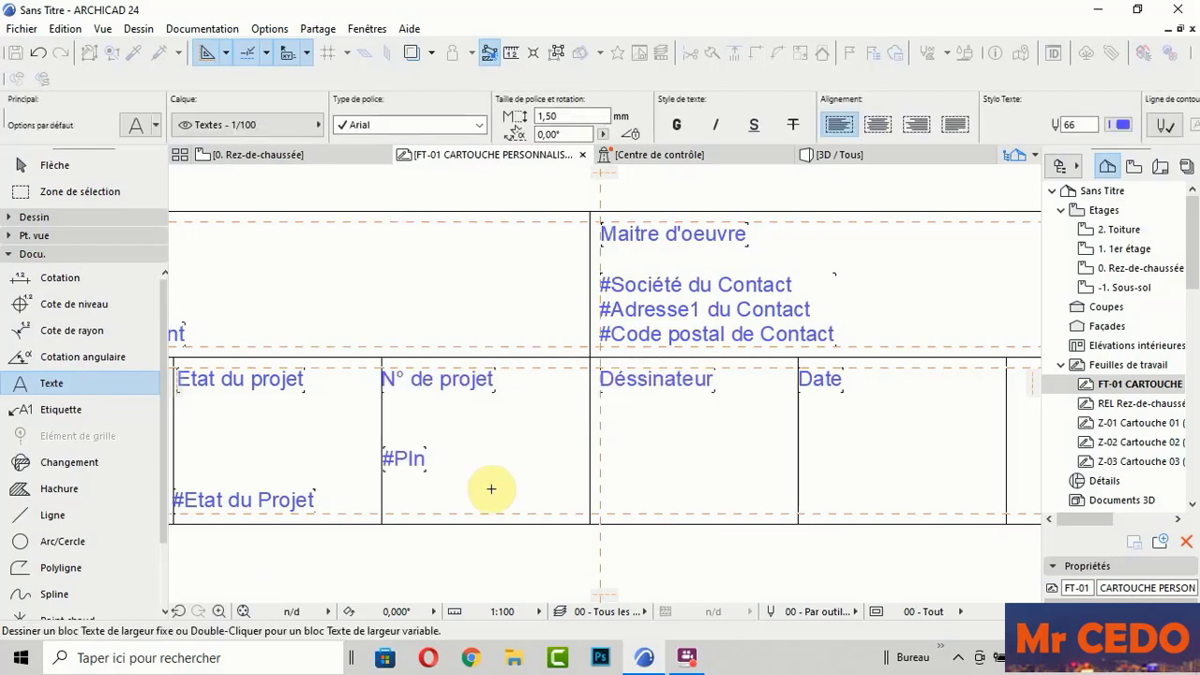
Step: Move the #PIn text down to the bottom of the N° de projet cell
{"action": "left_click", "coordinate": [413, 462], "text": "shift"}
{"action": "left_click", "coordinate": [403, 458]}
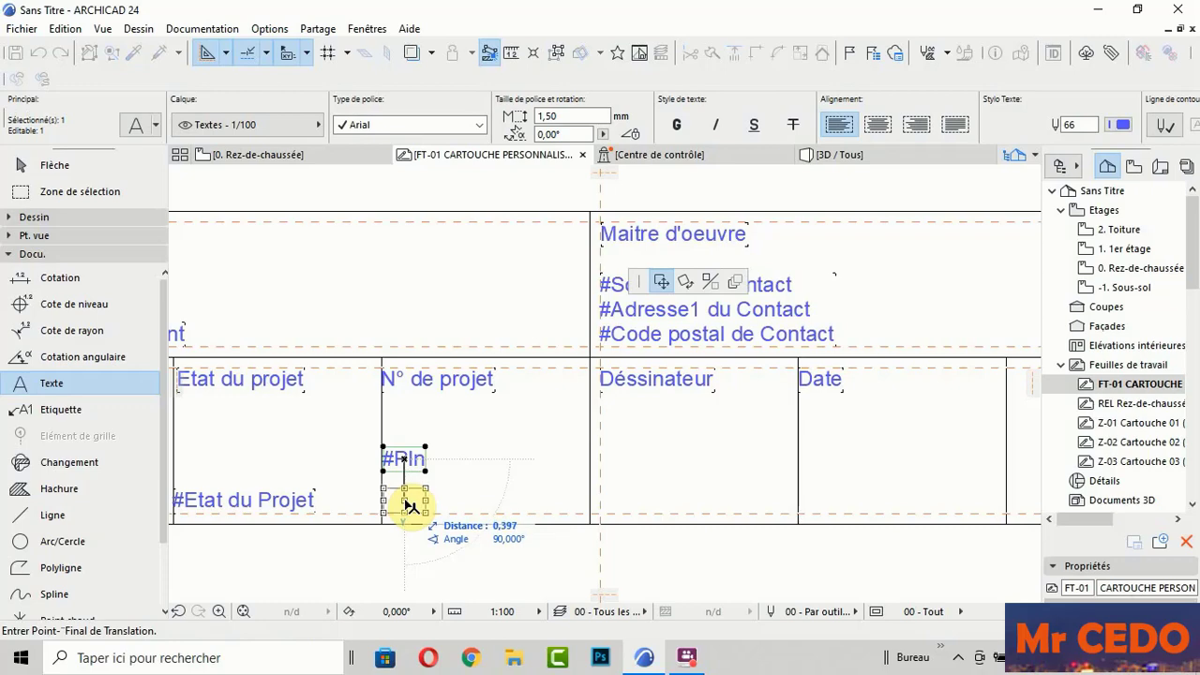
{"action": "left_click", "coordinate": [412, 506]}
Step: Create a text in the Déssinateur cell with the Prénom du Dessinateur-projeteur auto-text field
{"action": "scroll", "coordinate": [469, 428], "scroll_direction": "down", "scroll_amount": 3}
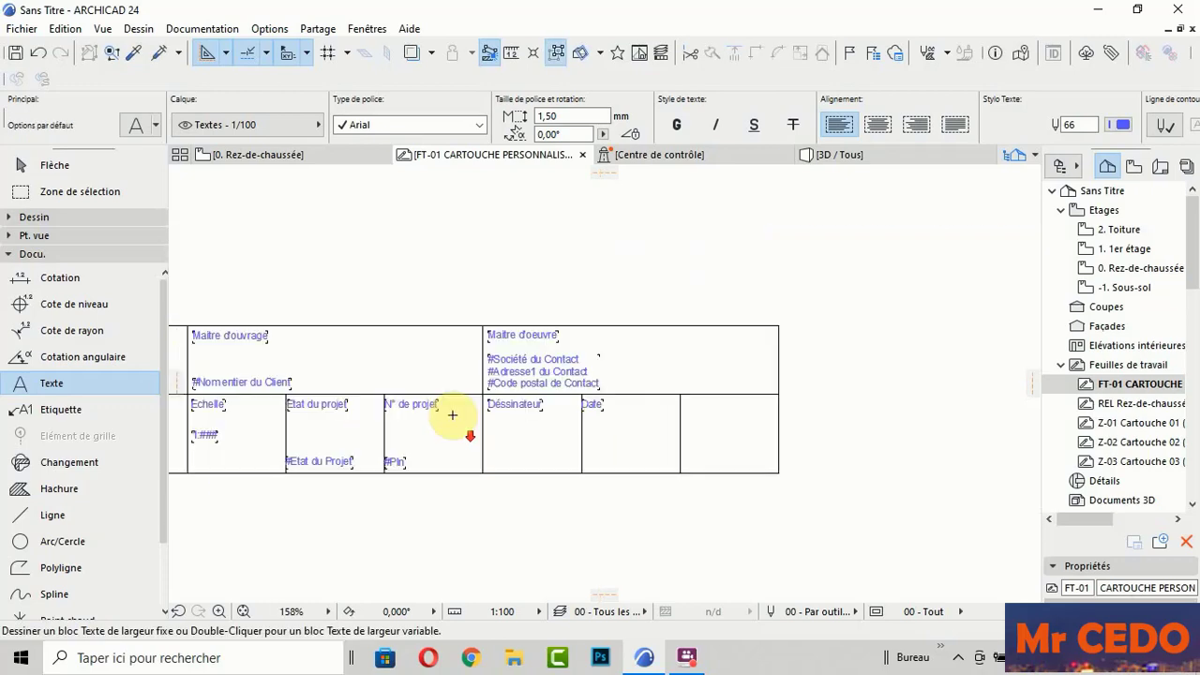
{"action": "scroll", "coordinate": [470, 428], "scroll_direction": "up", "scroll_amount": 2}
{"action": "scroll", "coordinate": [455, 416], "scroll_direction": "up", "scroll_amount": 3}
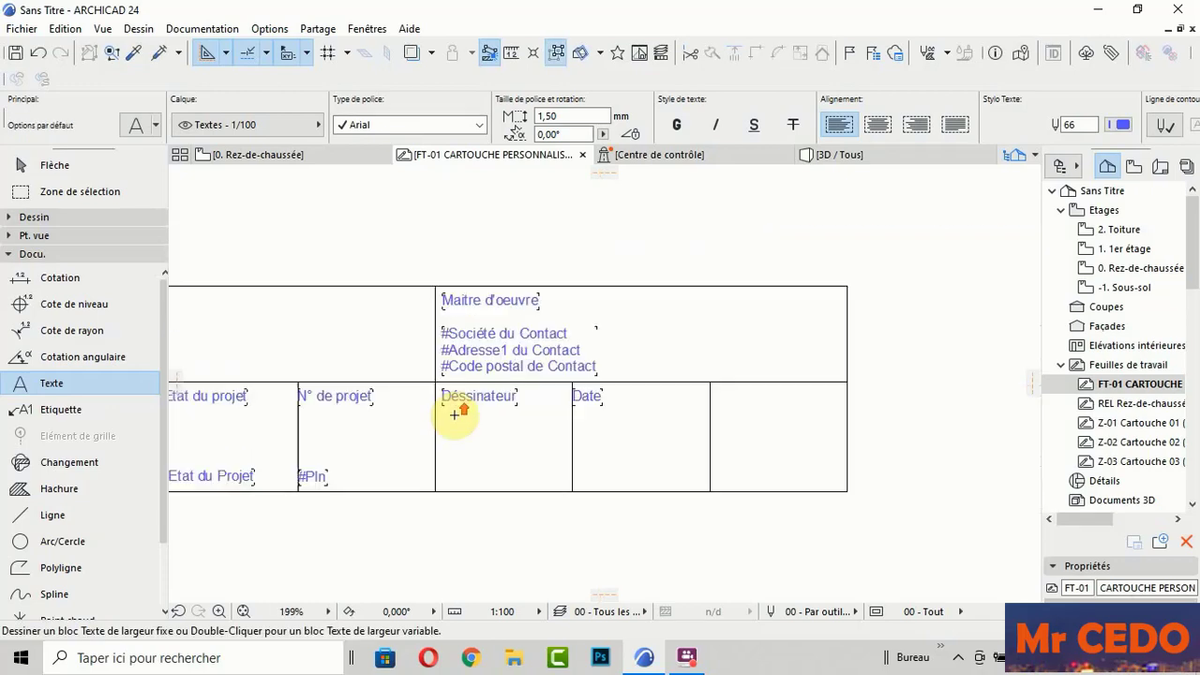
{"action": "scroll", "coordinate": [487, 450], "scroll_direction": "up", "scroll_amount": 1}
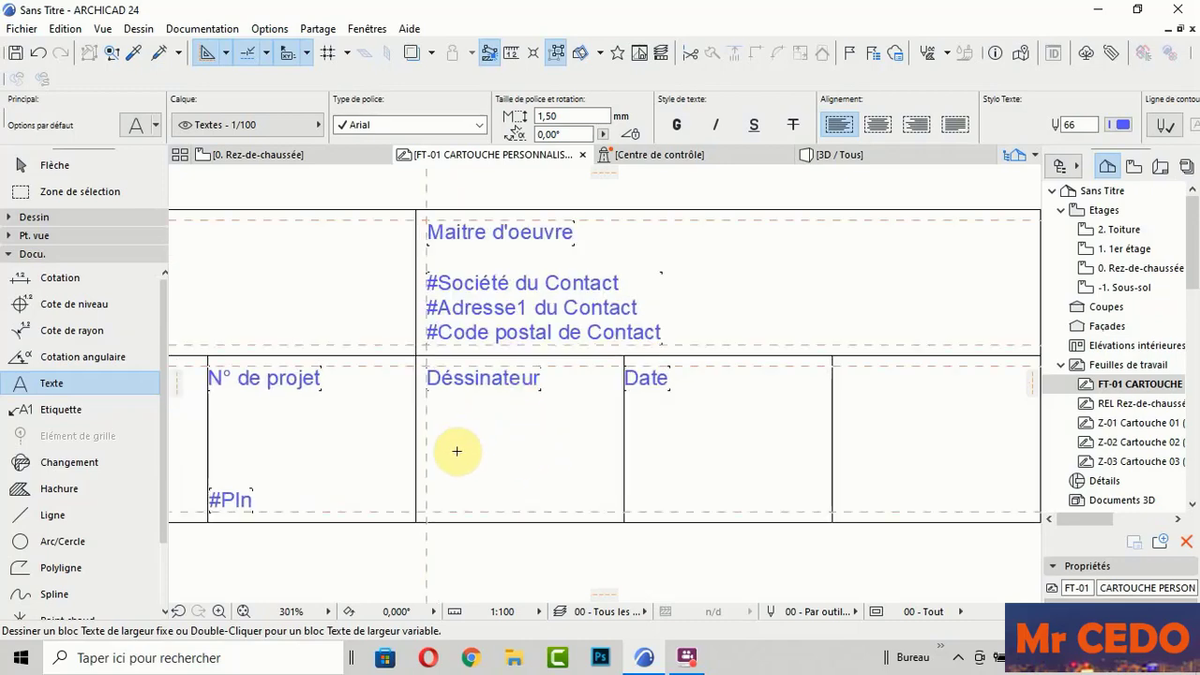
{"action": "middle_click_drag", "start_coordinate": [442, 453], "coordinate": [322, 439]}
{"action": "double_click", "coordinate": [321, 440]}
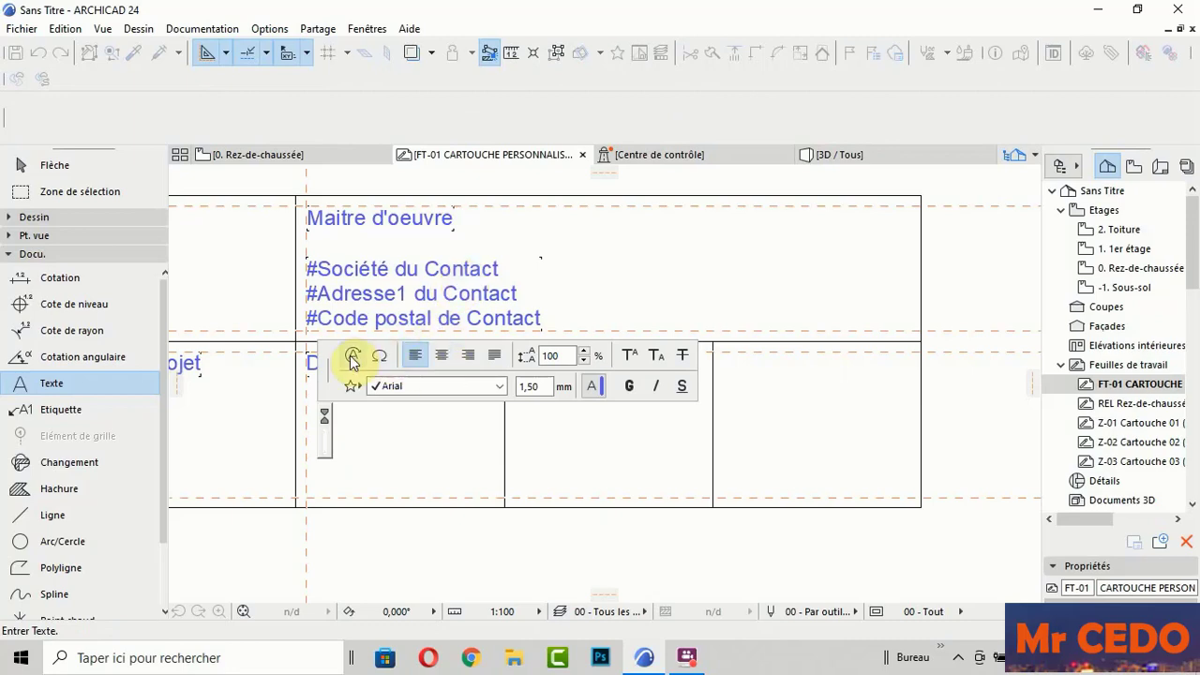
{"action": "left_click", "coordinate": [379, 353]}
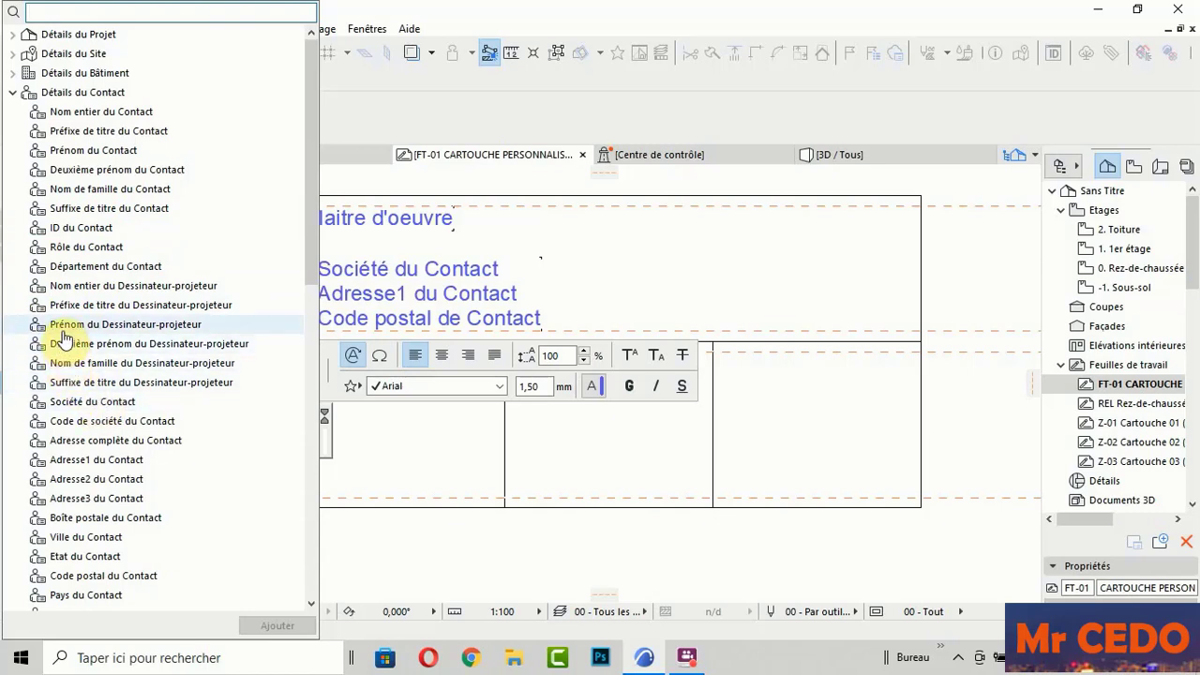
{"action": "scroll", "coordinate": [65, 333], "scroll_direction": "down", "scroll_amount": 2}
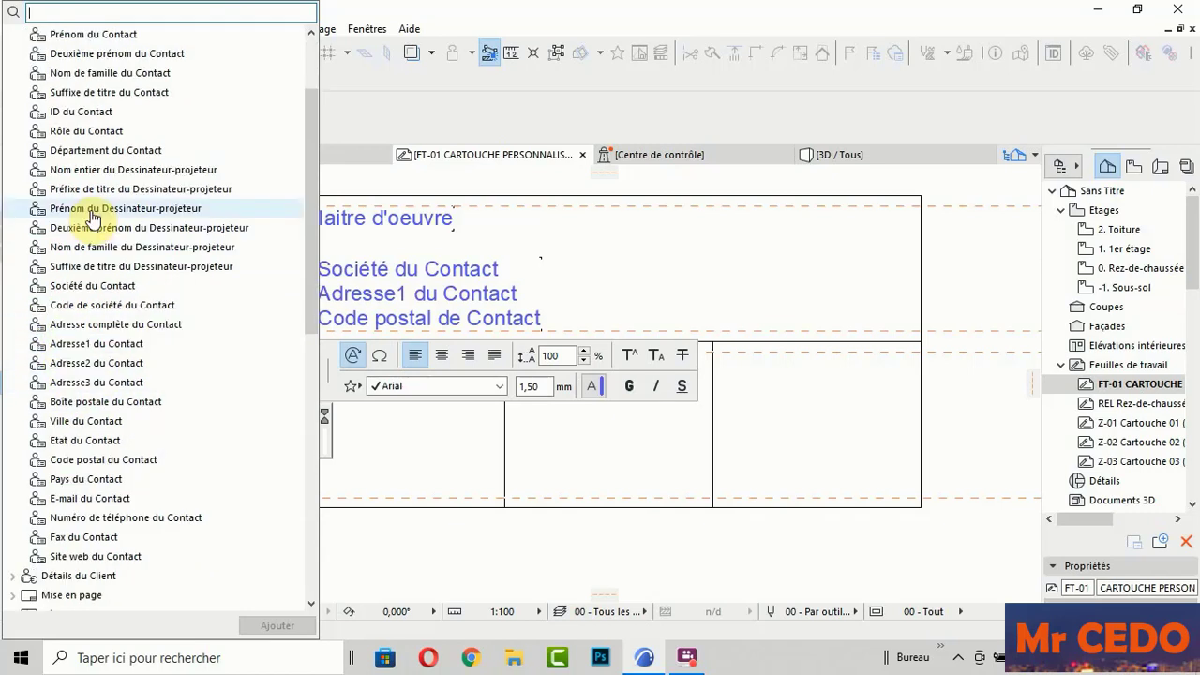
{"action": "left_click", "coordinate": [93, 218]}
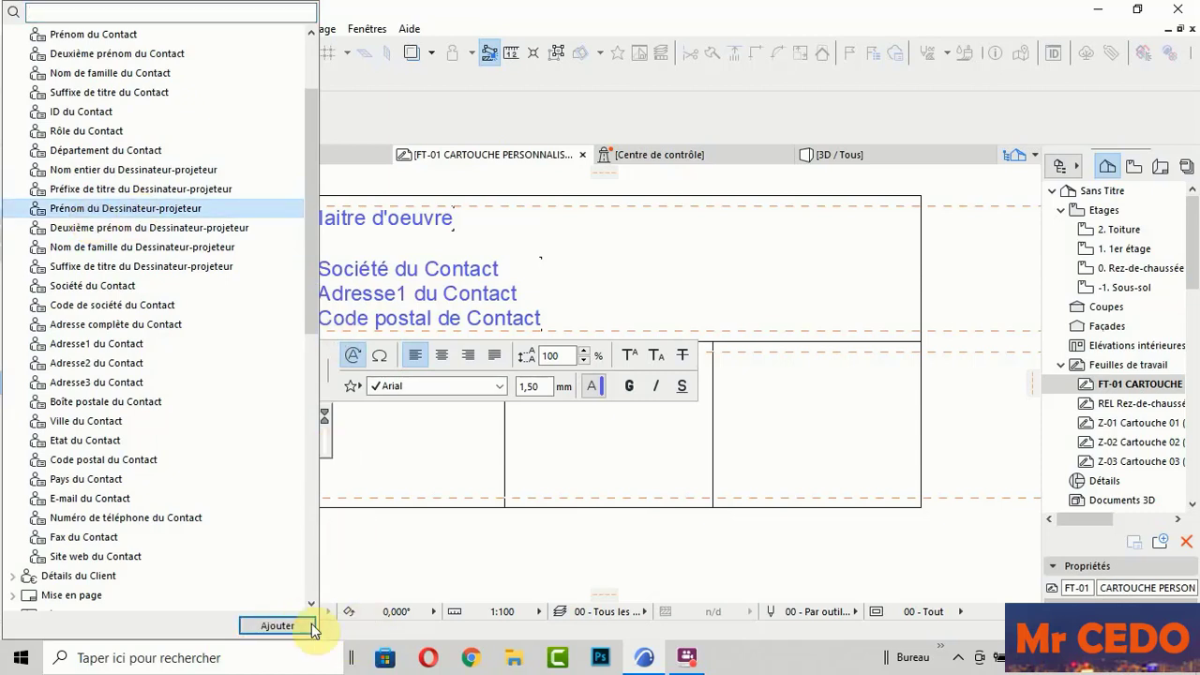
{"action": "left_click", "coordinate": [278, 626]}
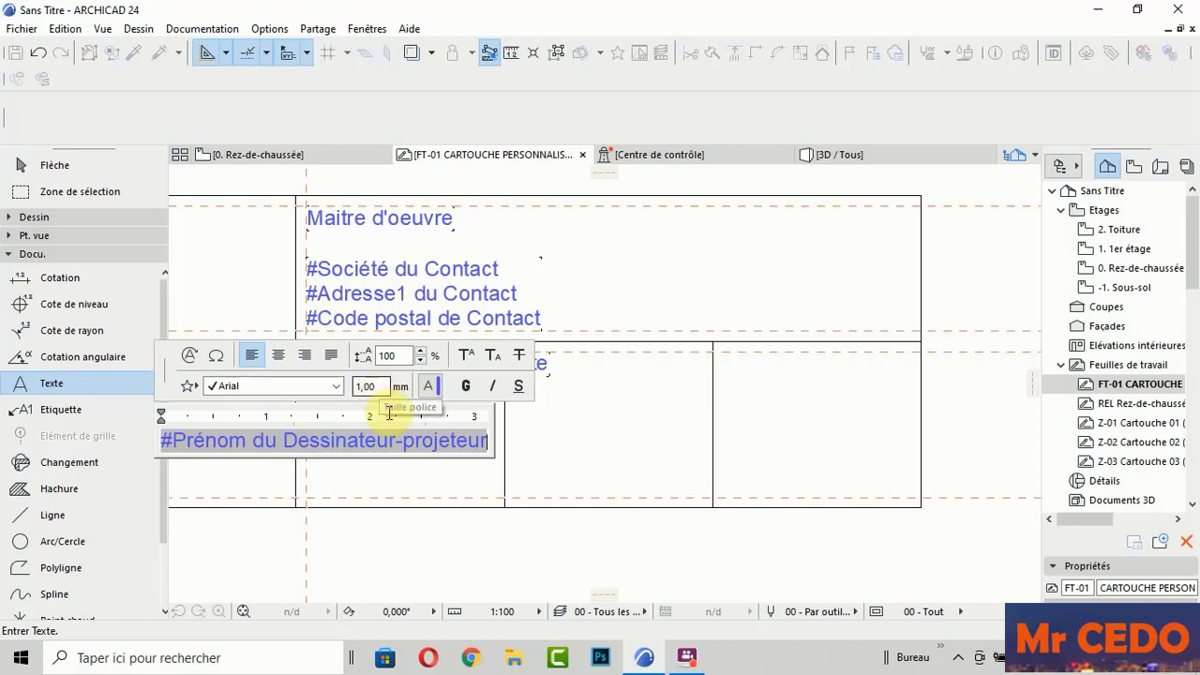
Step: Reduce the drafter first-name text size to 0,80 mm
{"action": "left_click", "coordinate": [419, 483]}
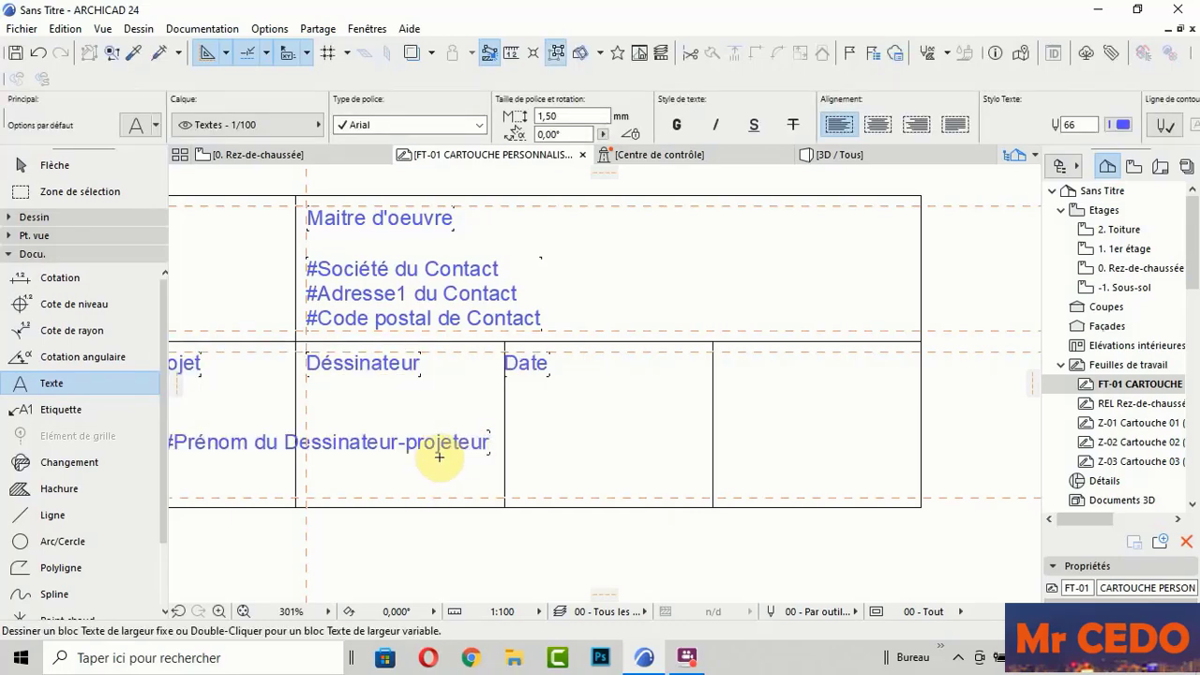
{"action": "scroll", "coordinate": [394, 464], "scroll_direction": "down", "scroll_amount": 2}
{"action": "scroll", "coordinate": [375, 461], "scroll_direction": "up", "scroll_amount": 2}
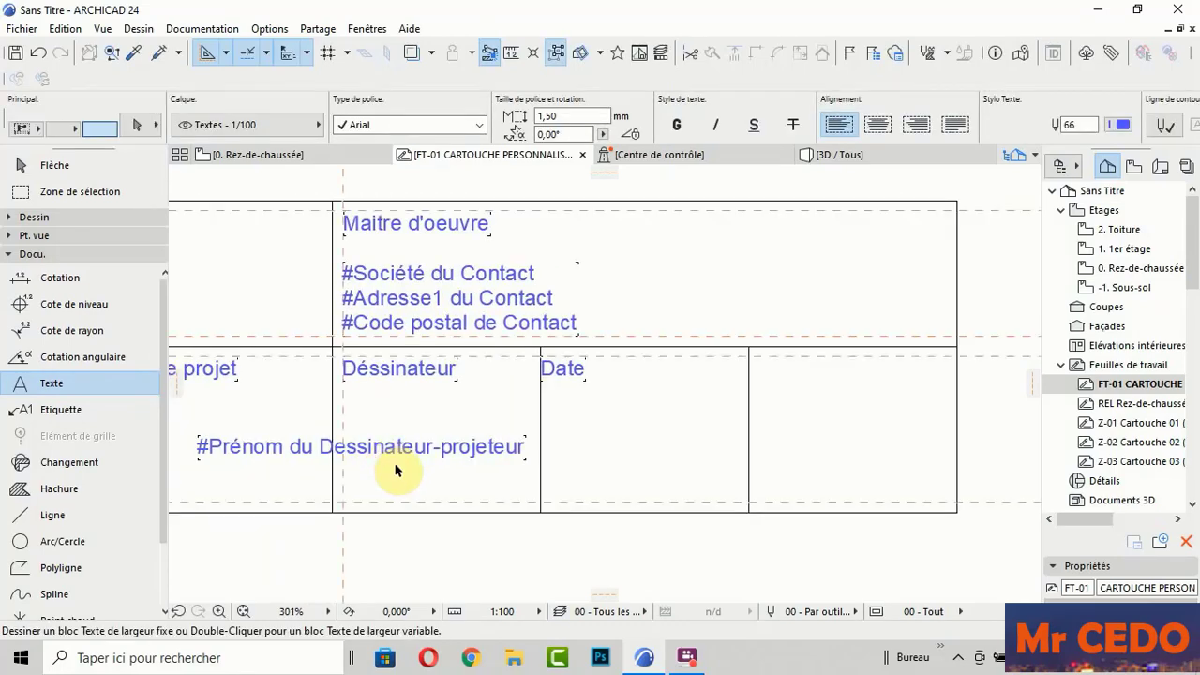
{"action": "left_click", "coordinate": [401, 458]}
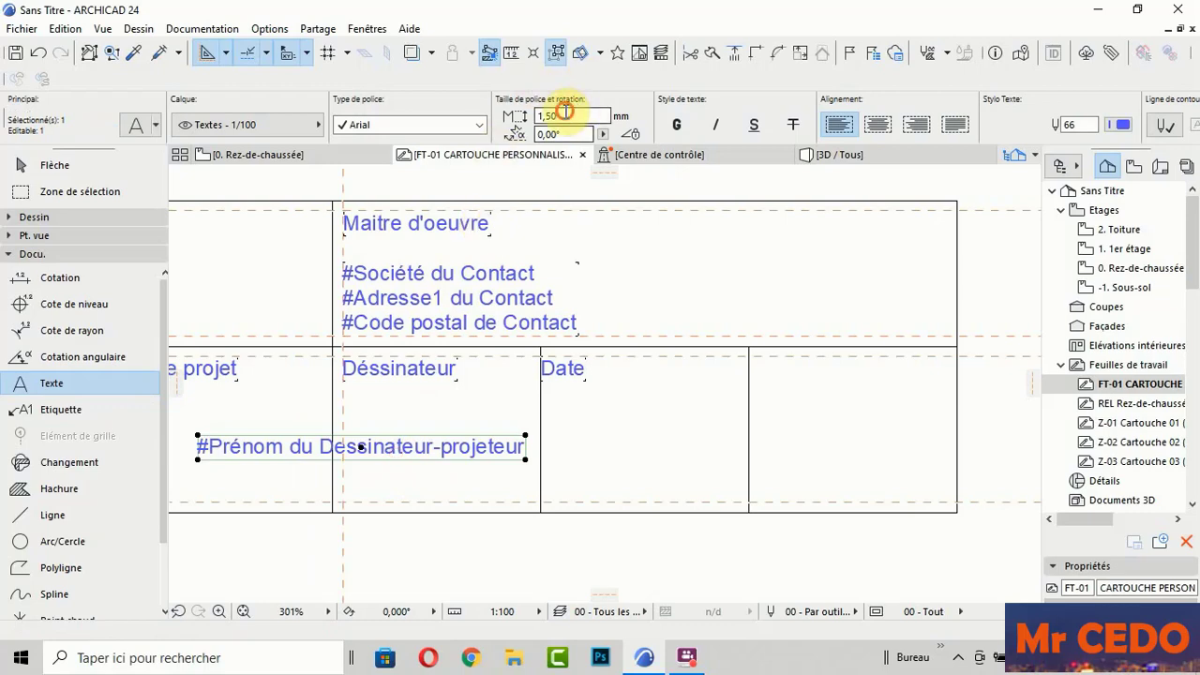
{"action": "type", "text": "1"}
{"action": "key", "text": "Return"}
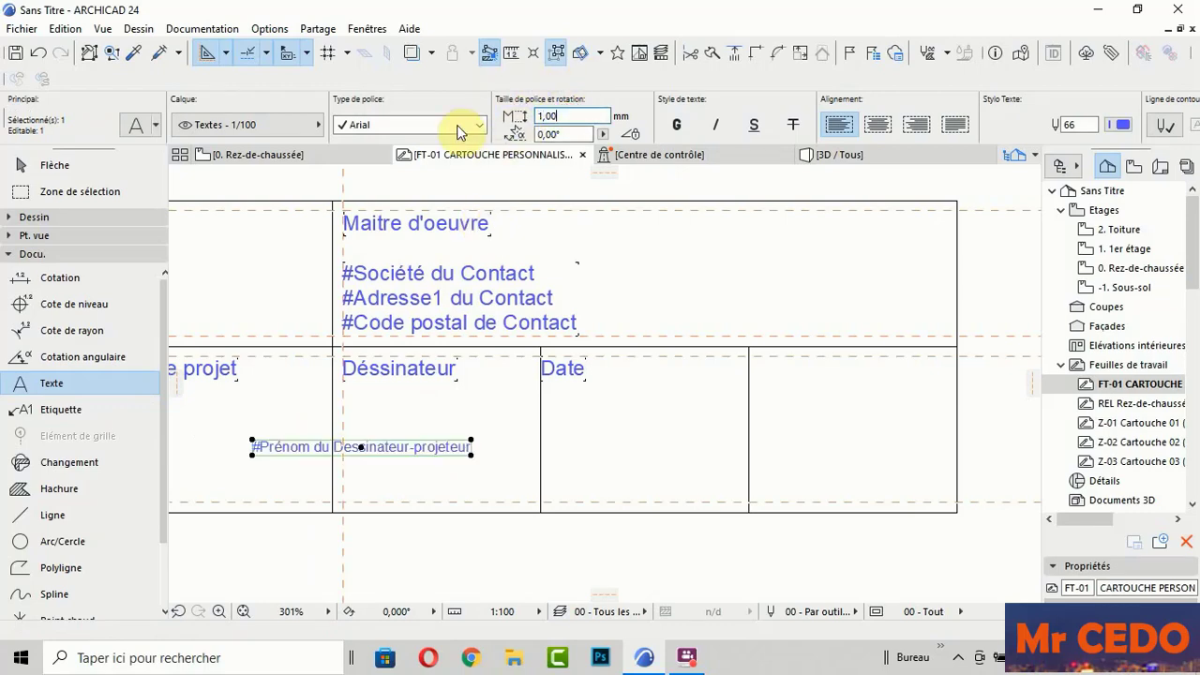
{"action": "scroll", "coordinate": [365, 485], "scroll_direction": "up", "scroll_amount": 1}
{"action": "scroll", "coordinate": [375, 485], "scroll_direction": "up", "scroll_amount": 1}
{"action": "type", "text": "0,8"}
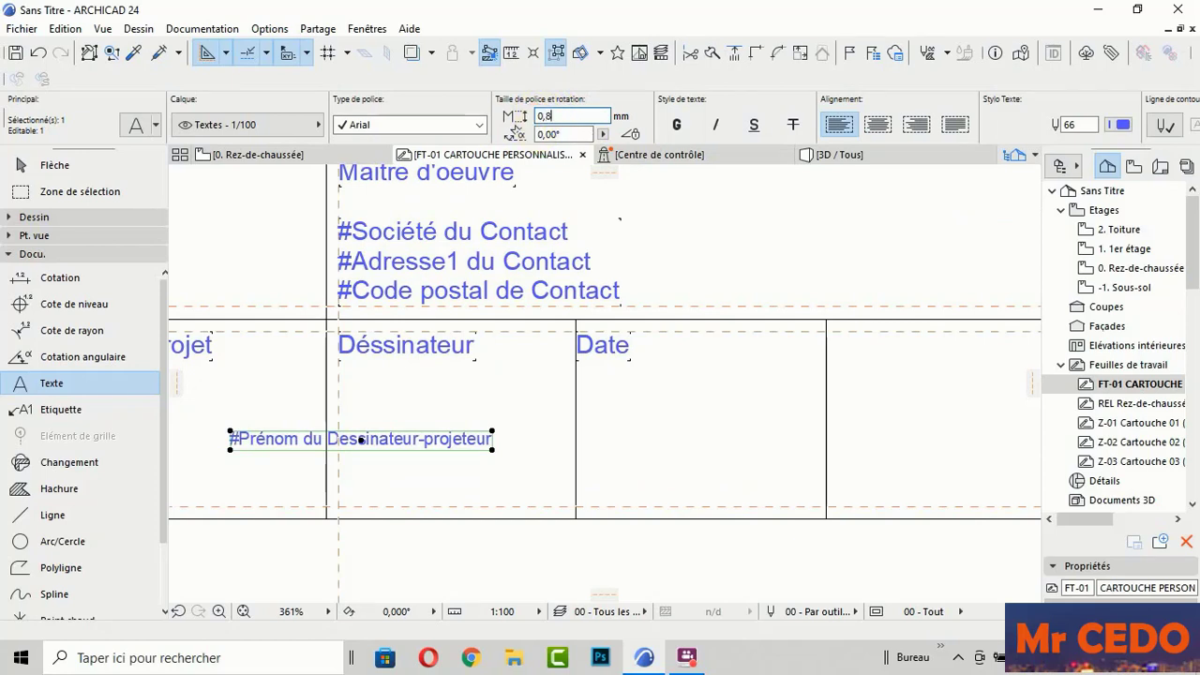
{"action": "left_click", "coordinate": [533, 123]}
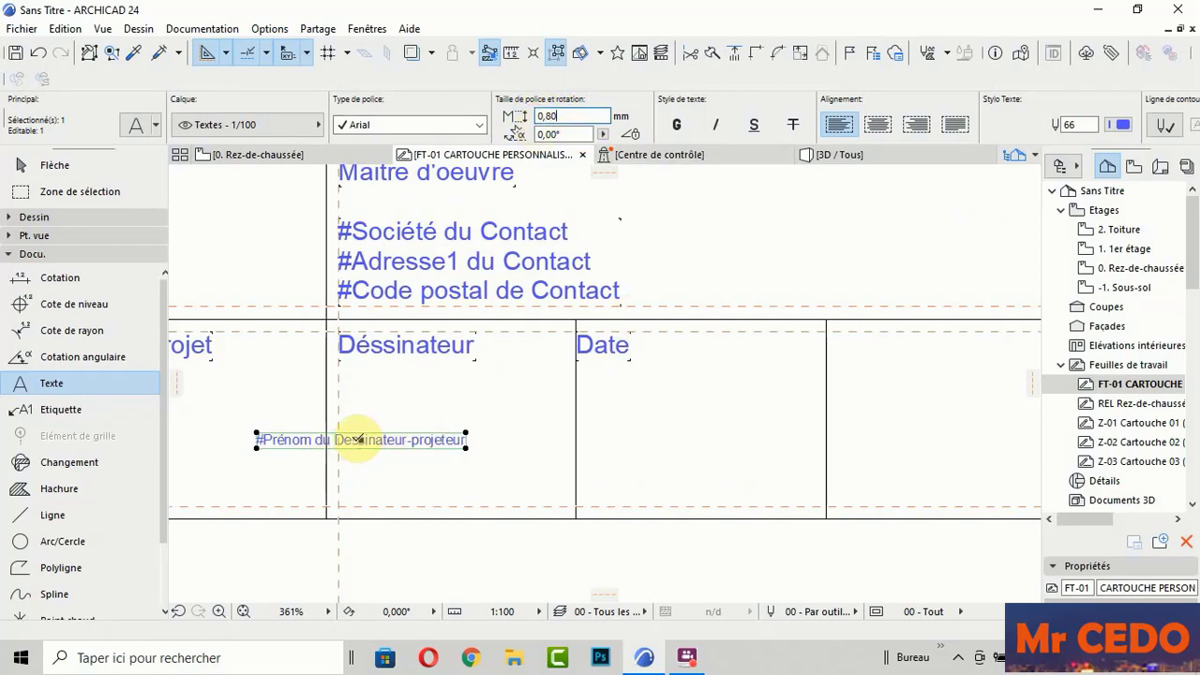
Step: Move the drafter first-name text to the bottom of the Déssinateur cell
{"action": "left_click", "coordinate": [361, 441]}
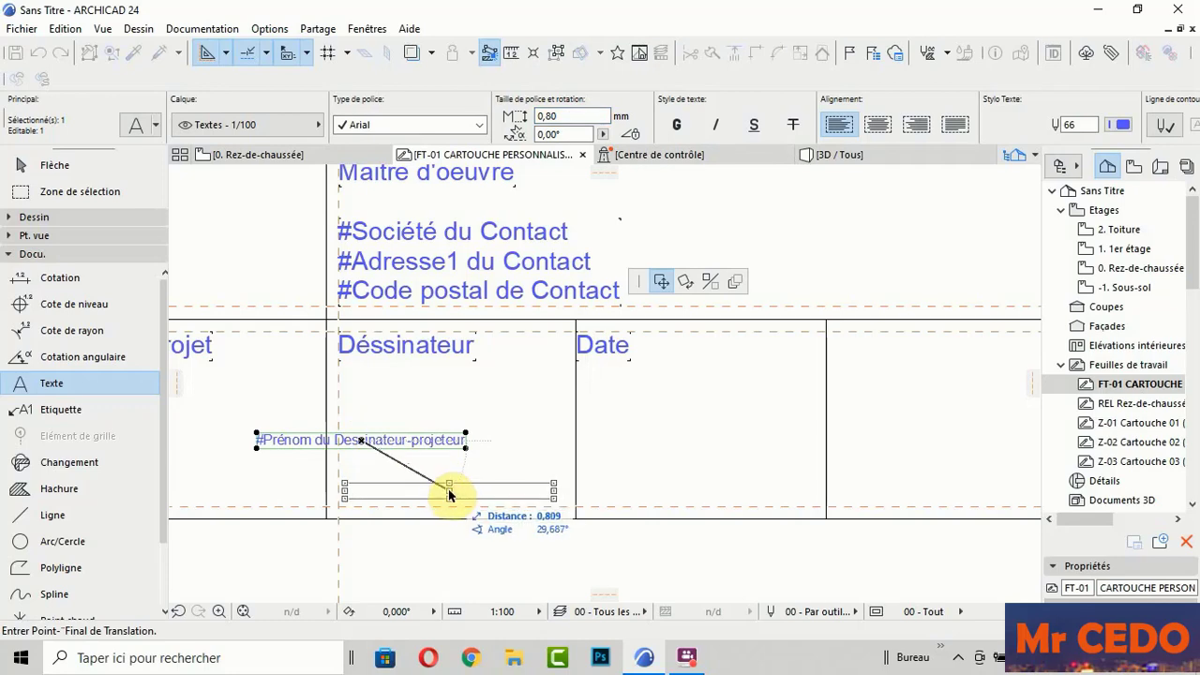
{"action": "left_click", "coordinate": [448, 504]}
{"action": "key", "text": "Escape"}
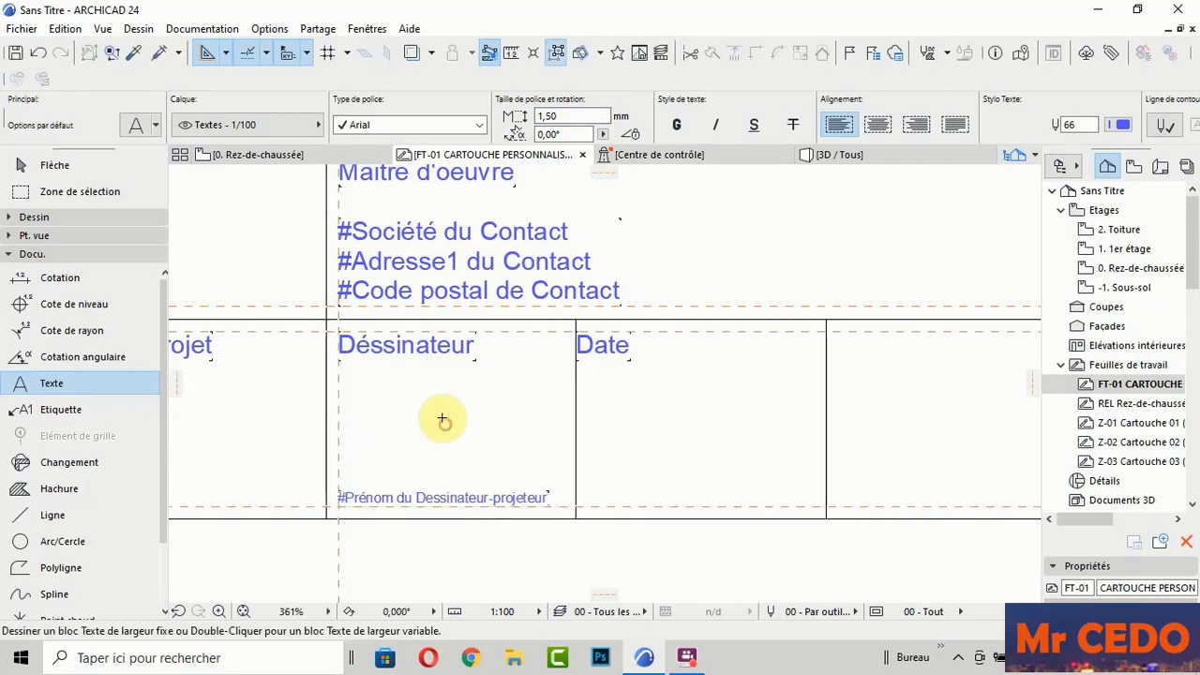
{"action": "scroll", "coordinate": [327, 405], "scroll_direction": "down", "scroll_amount": 1}
{"action": "scroll", "coordinate": [429, 407], "scroll_direction": "down", "scroll_amount": 5}
{"action": "scroll", "coordinate": [437, 422], "scroll_direction": "up", "scroll_amount": 3}
{"action": "scroll", "coordinate": [478, 478], "scroll_direction": "up", "scroll_amount": 2}
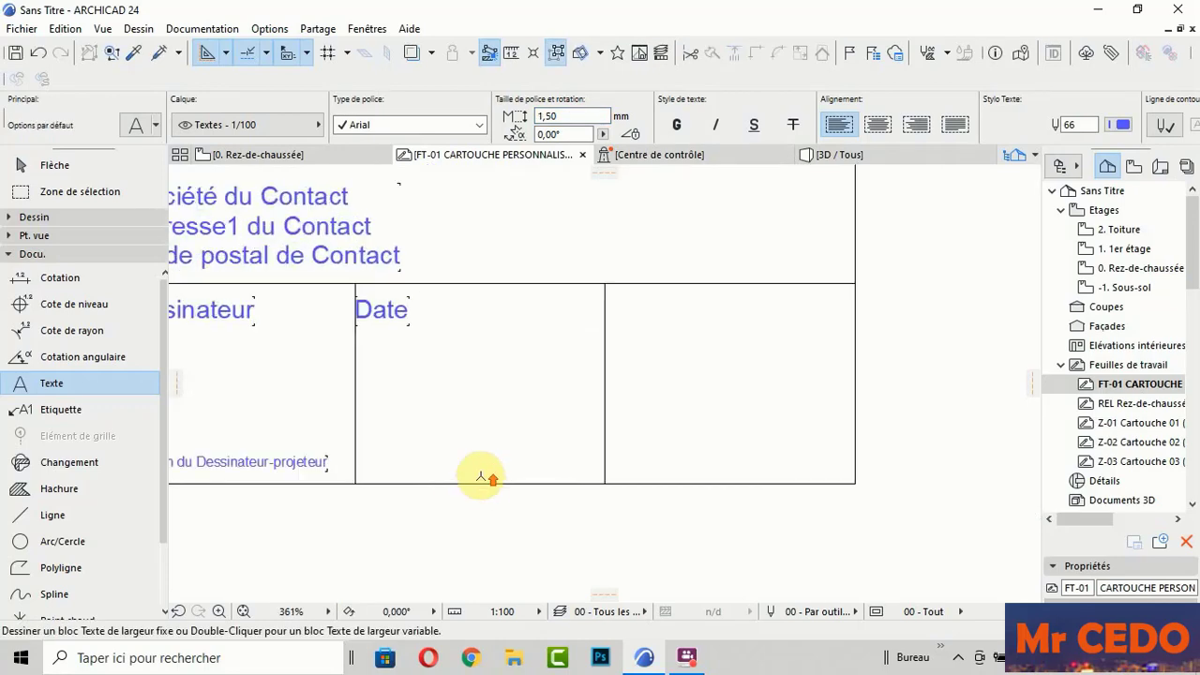
Step: Start a text in the Date cell and expand the Système auto-text group for date fields
{"action": "double_click", "coordinate": [372, 428]}
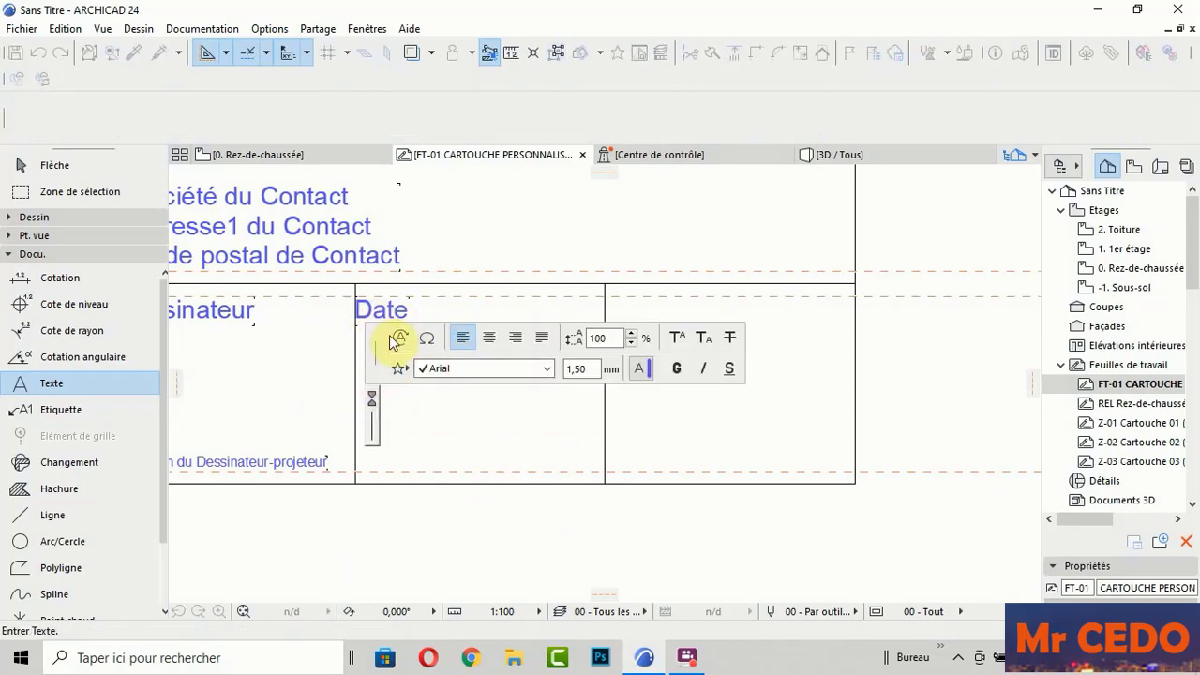
{"action": "left_click", "coordinate": [401, 340]}
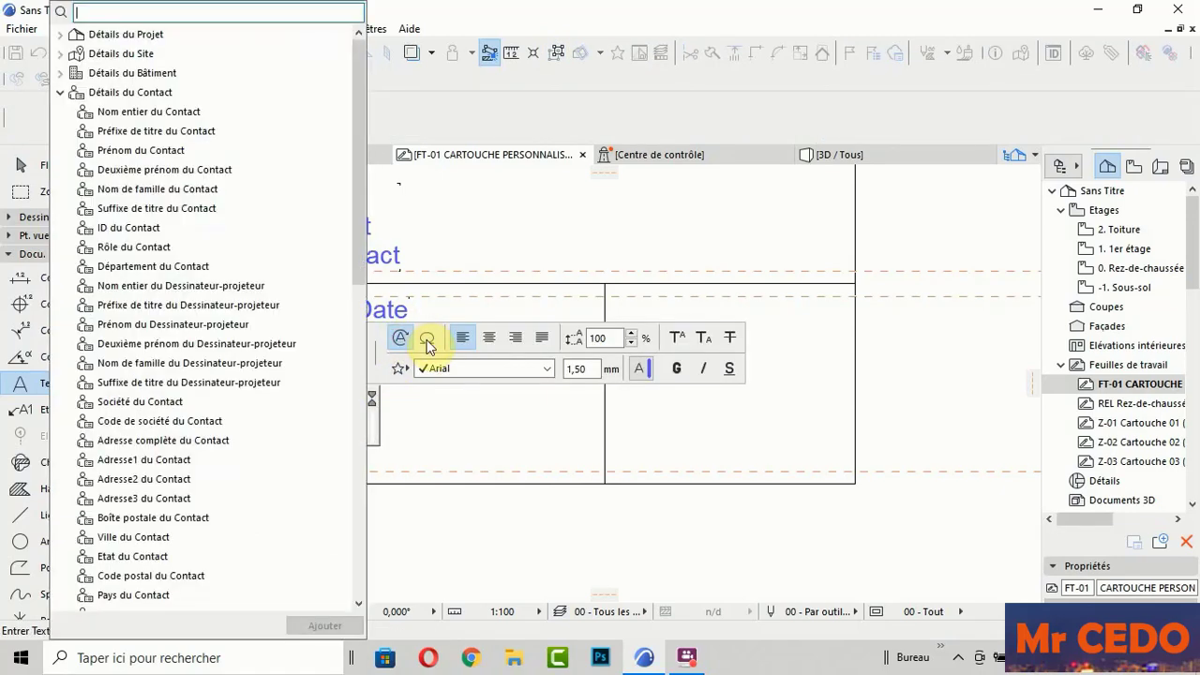
{"action": "left_click", "coordinate": [60, 92]}
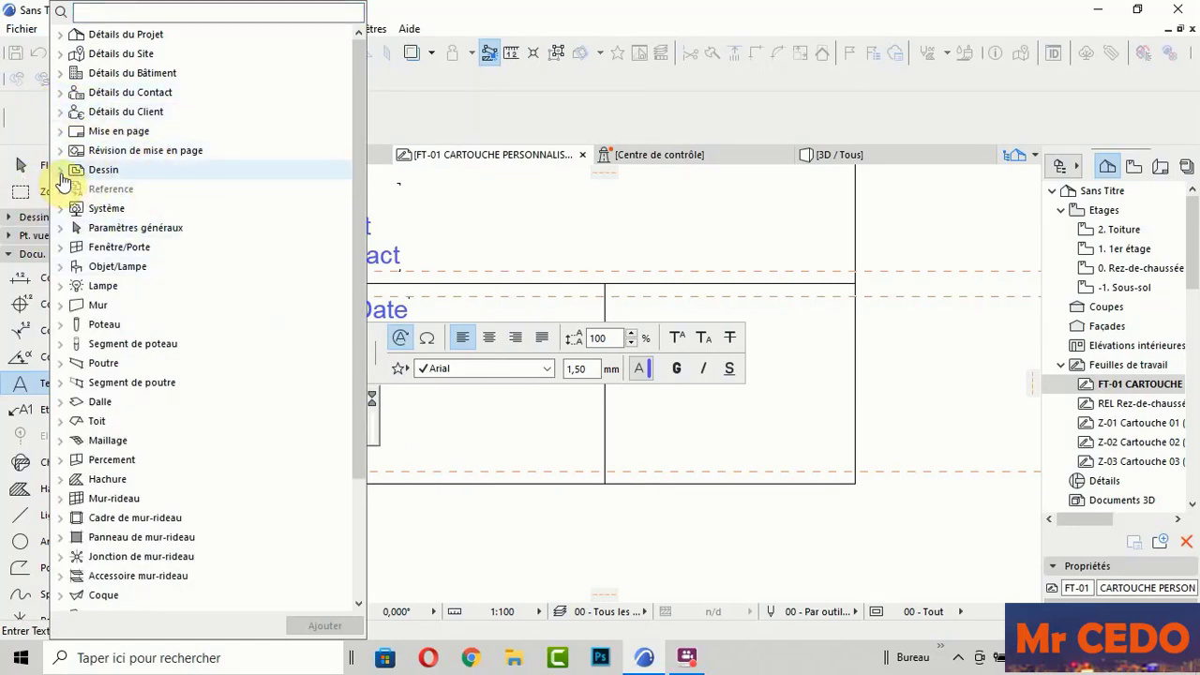
{"action": "left_click", "coordinate": [60, 169]}
{"action": "left_click", "coordinate": [60, 169]}
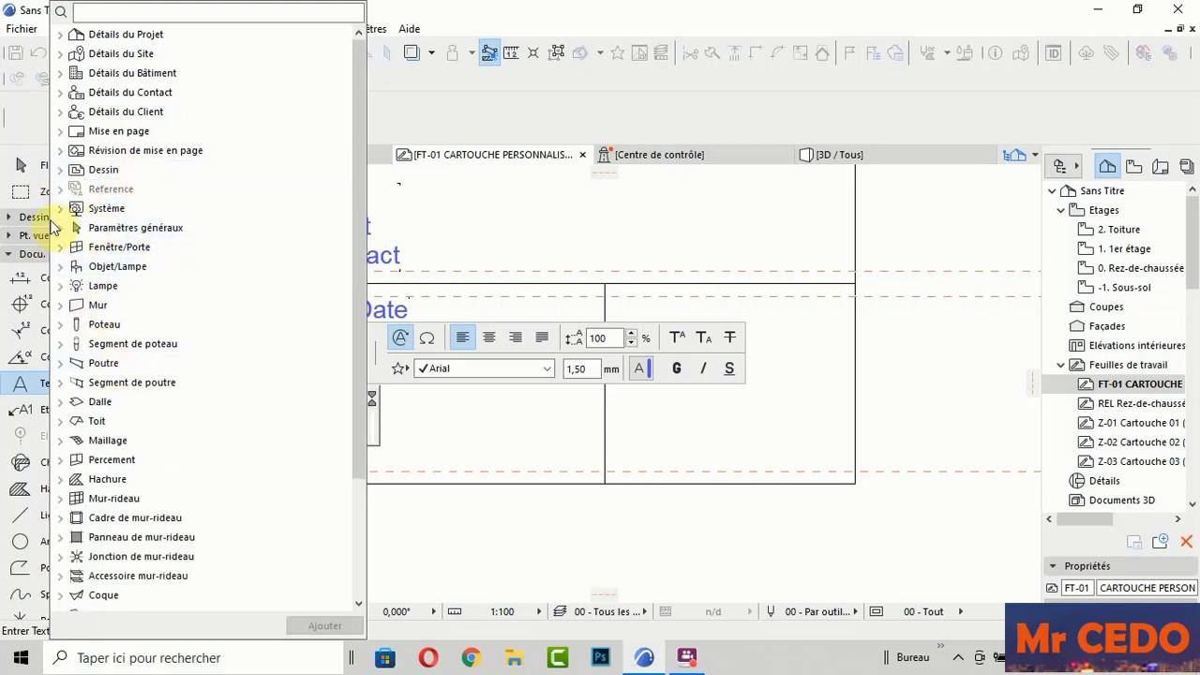
{"action": "left_click", "coordinate": [60, 208]}
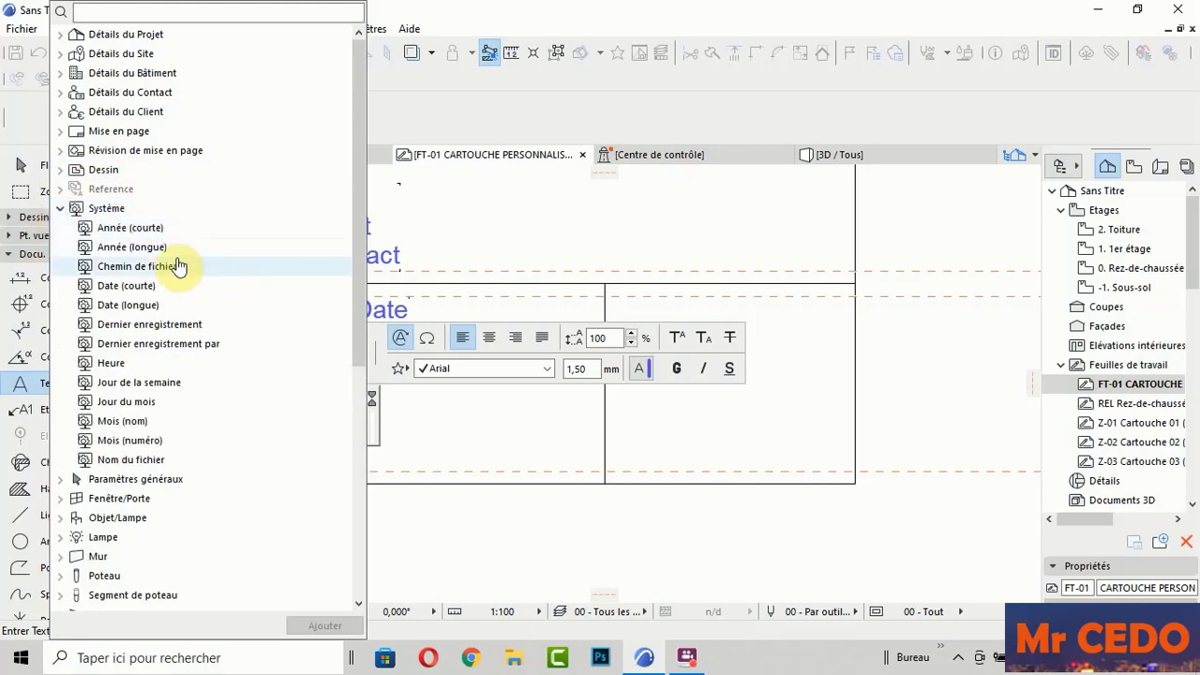